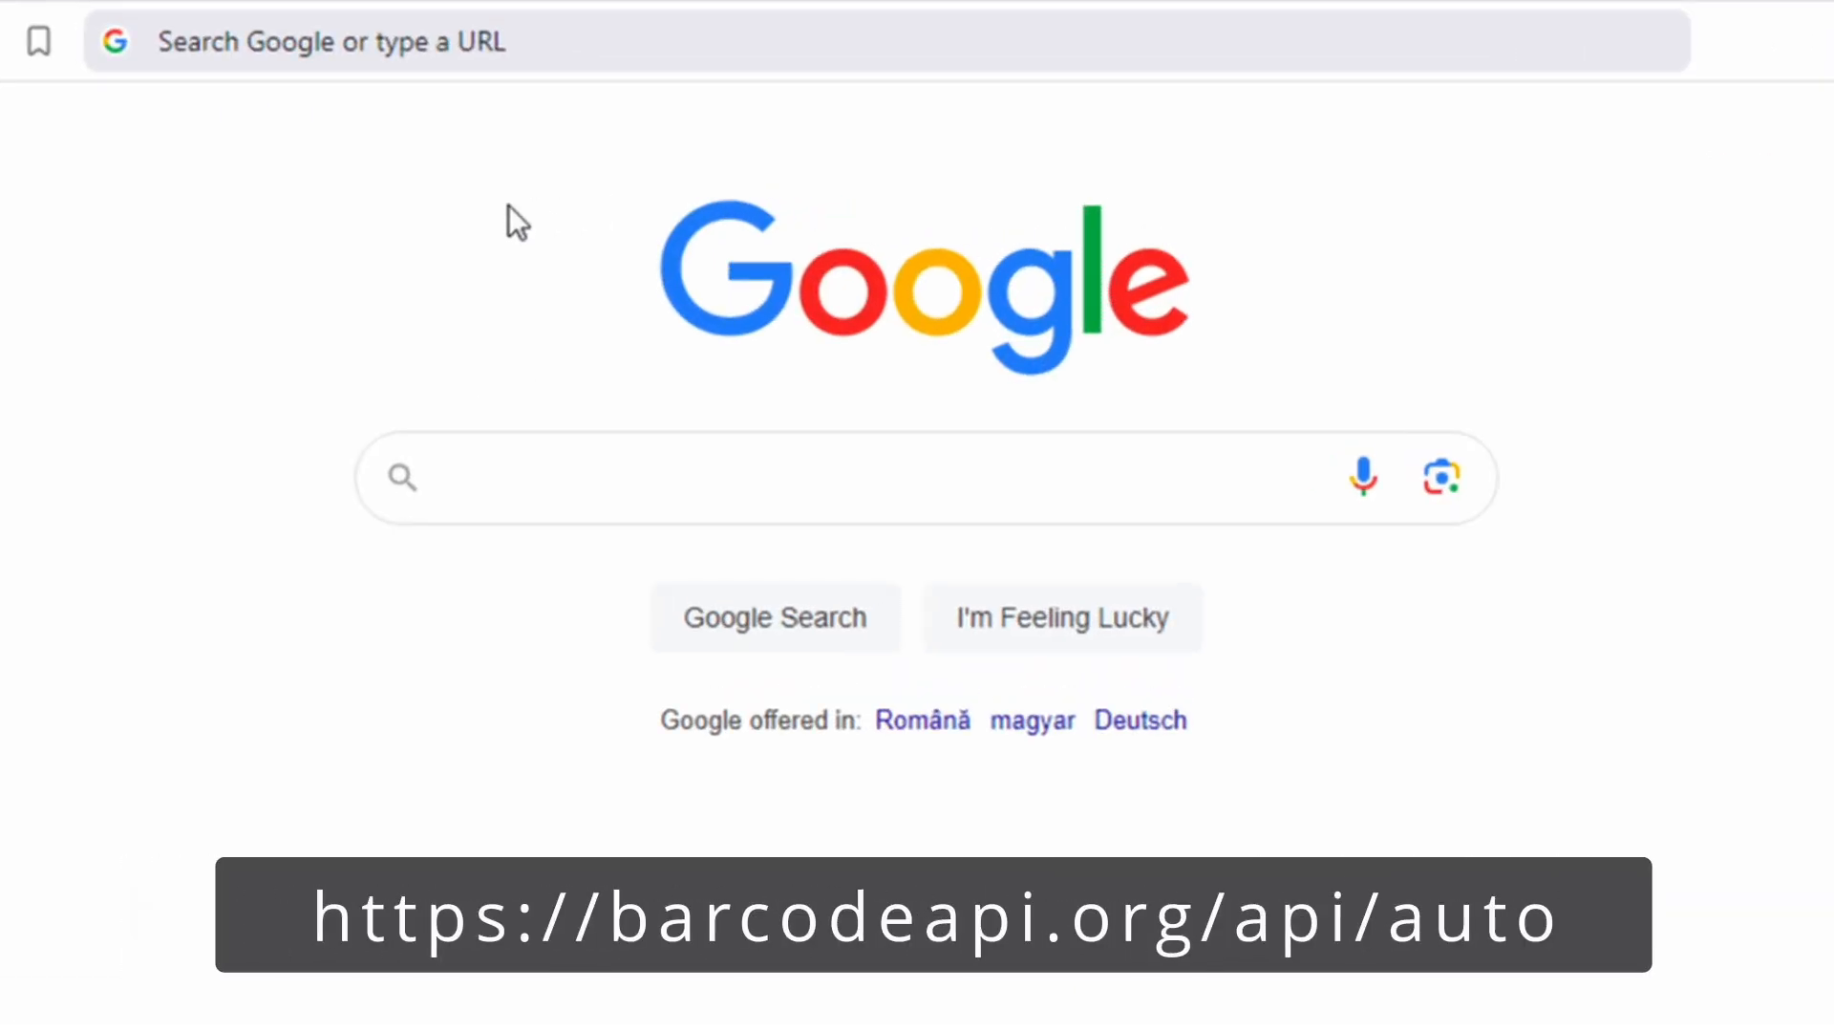
click(278, 41)
text(https://barcodeapi.org/api/auto)
key(Return)
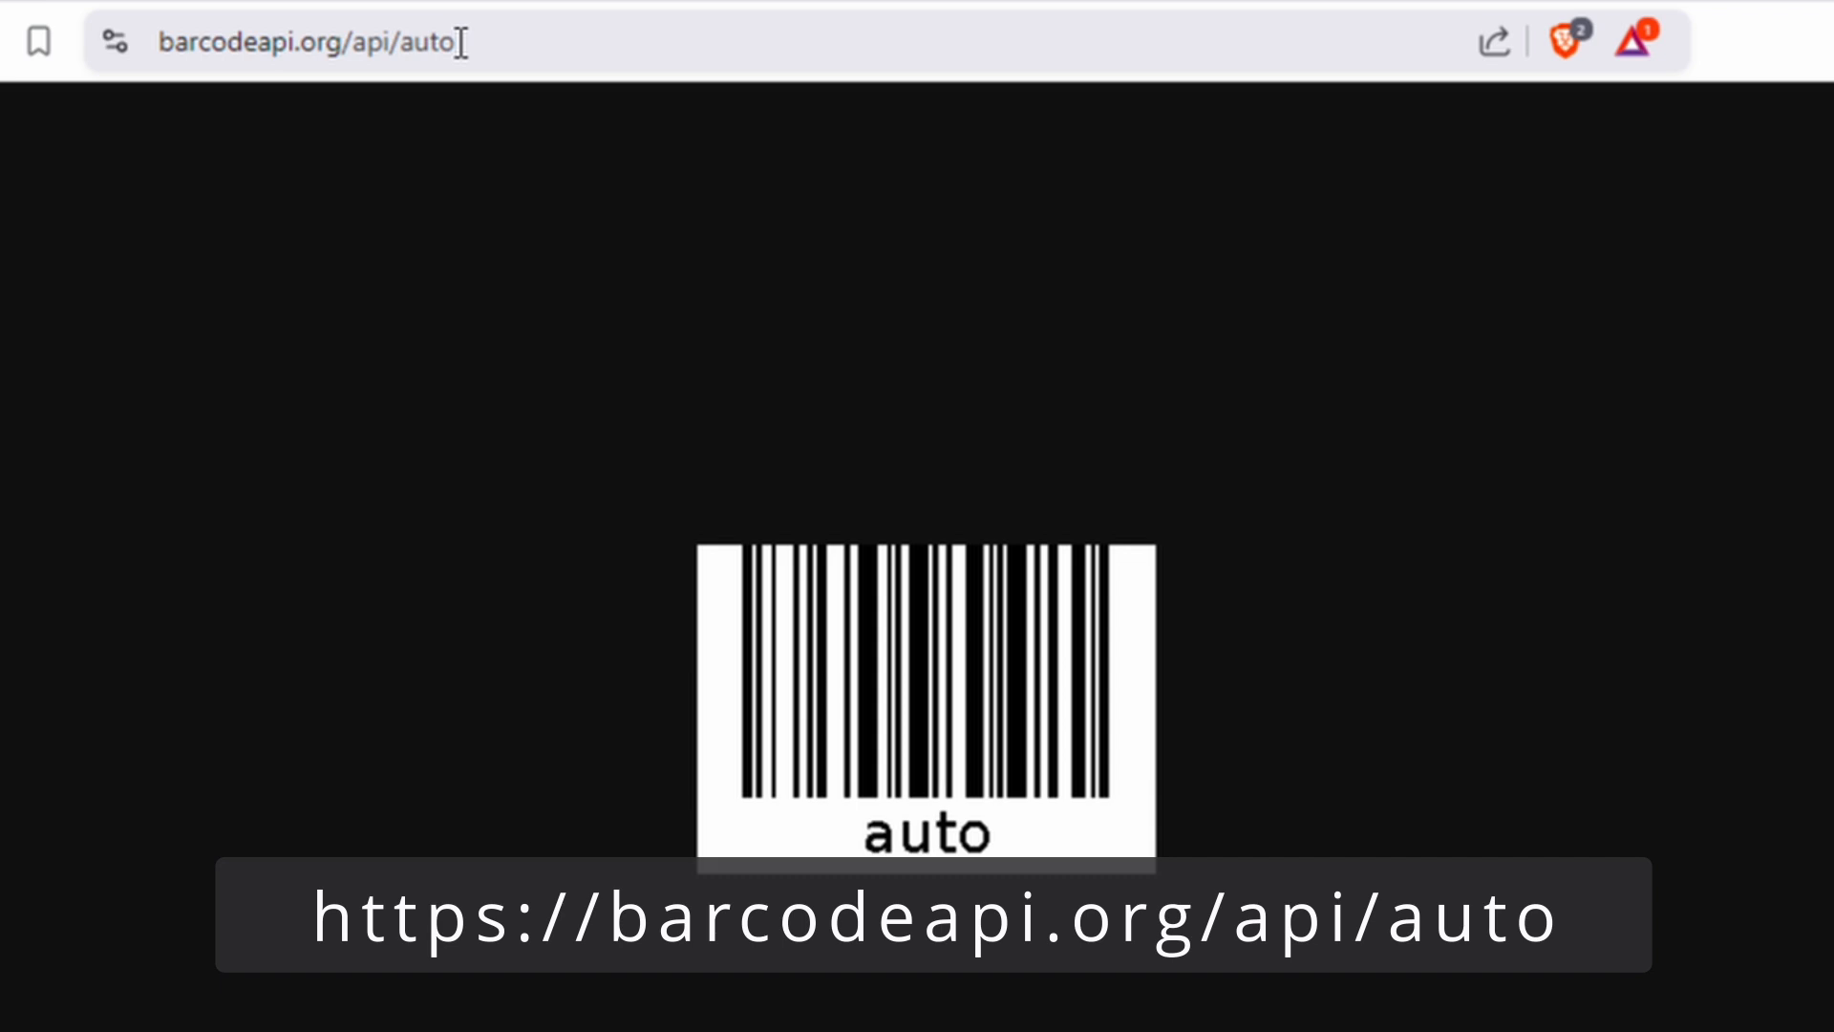
click(557, 40)
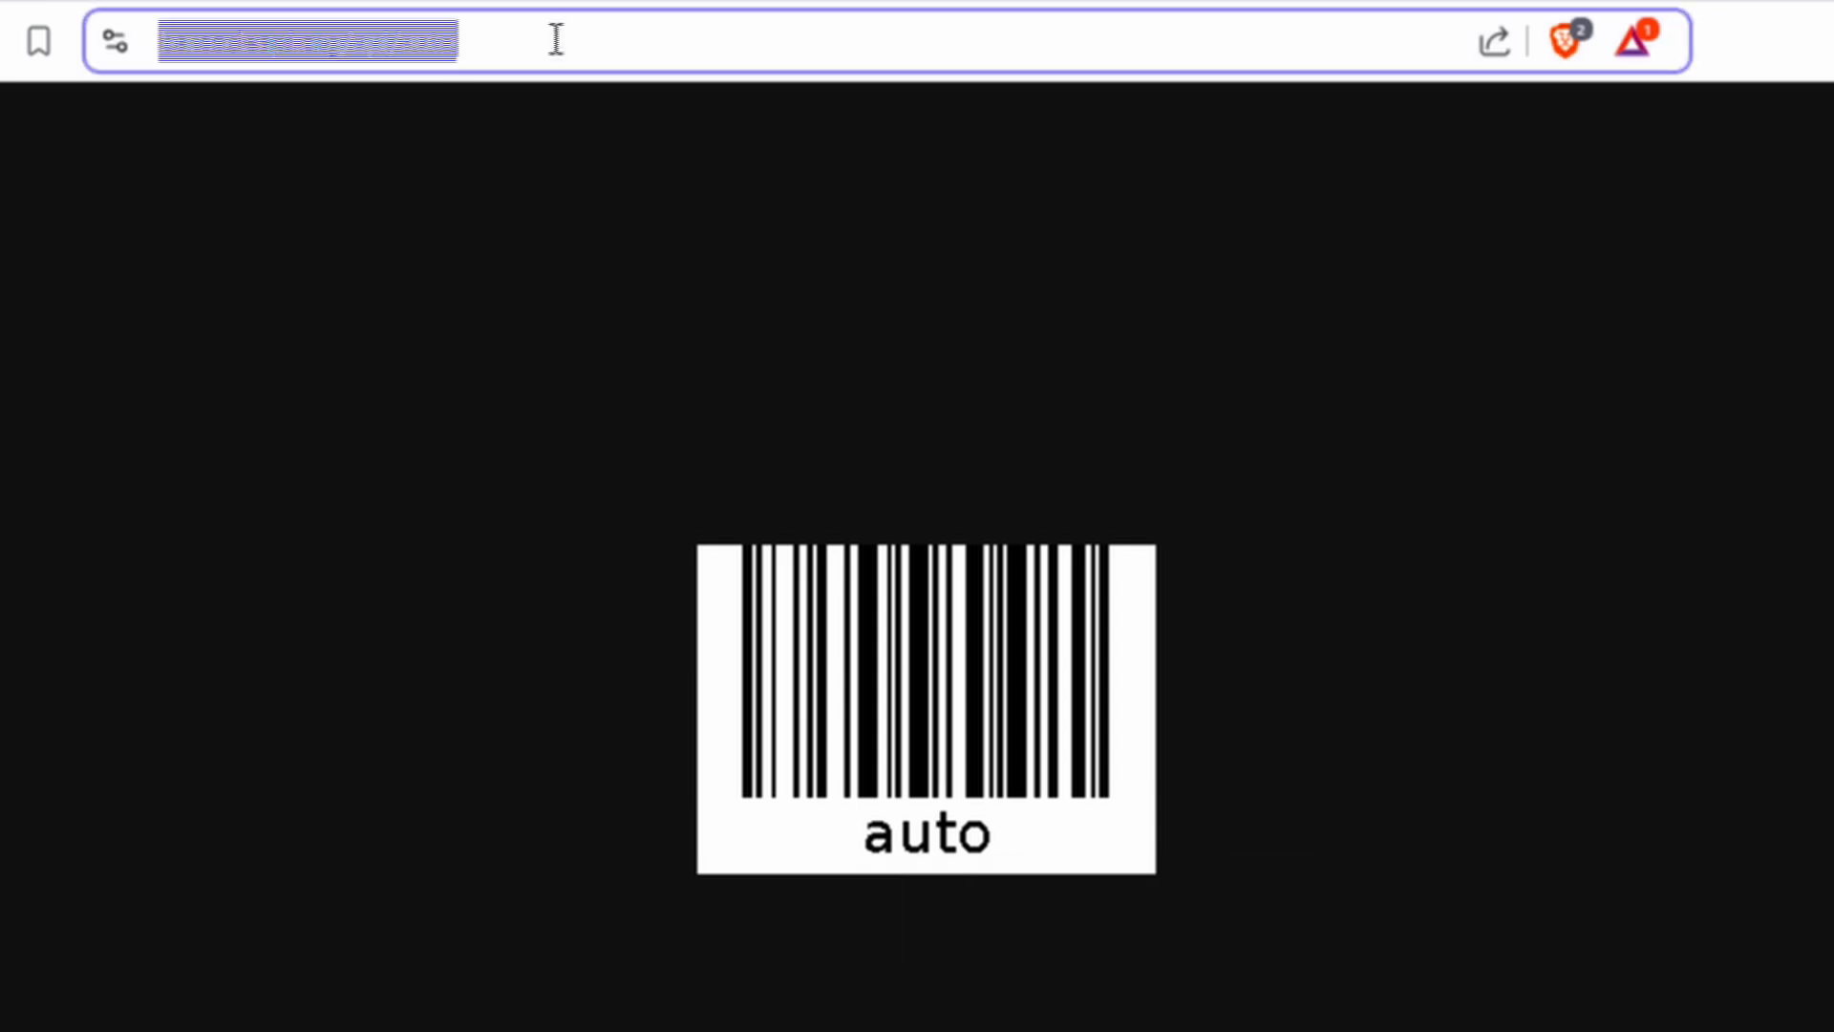
click(557, 41)
text(//)
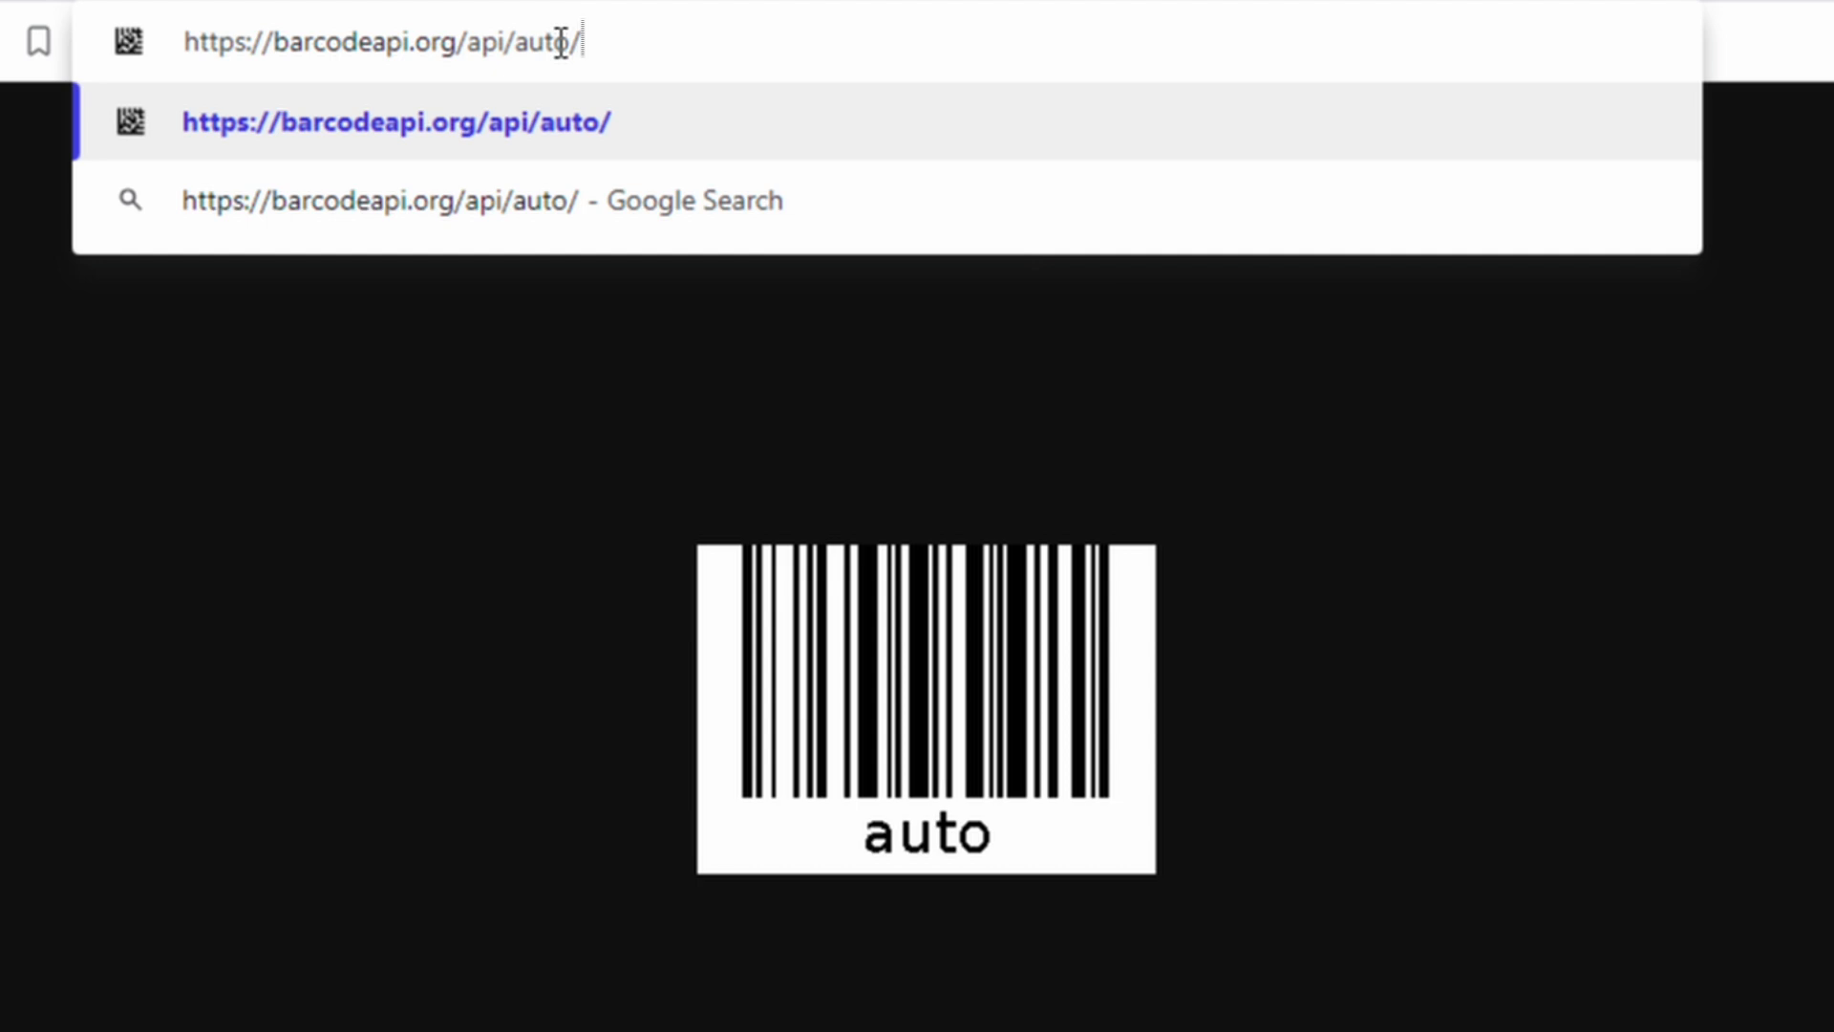
text(cherutech)
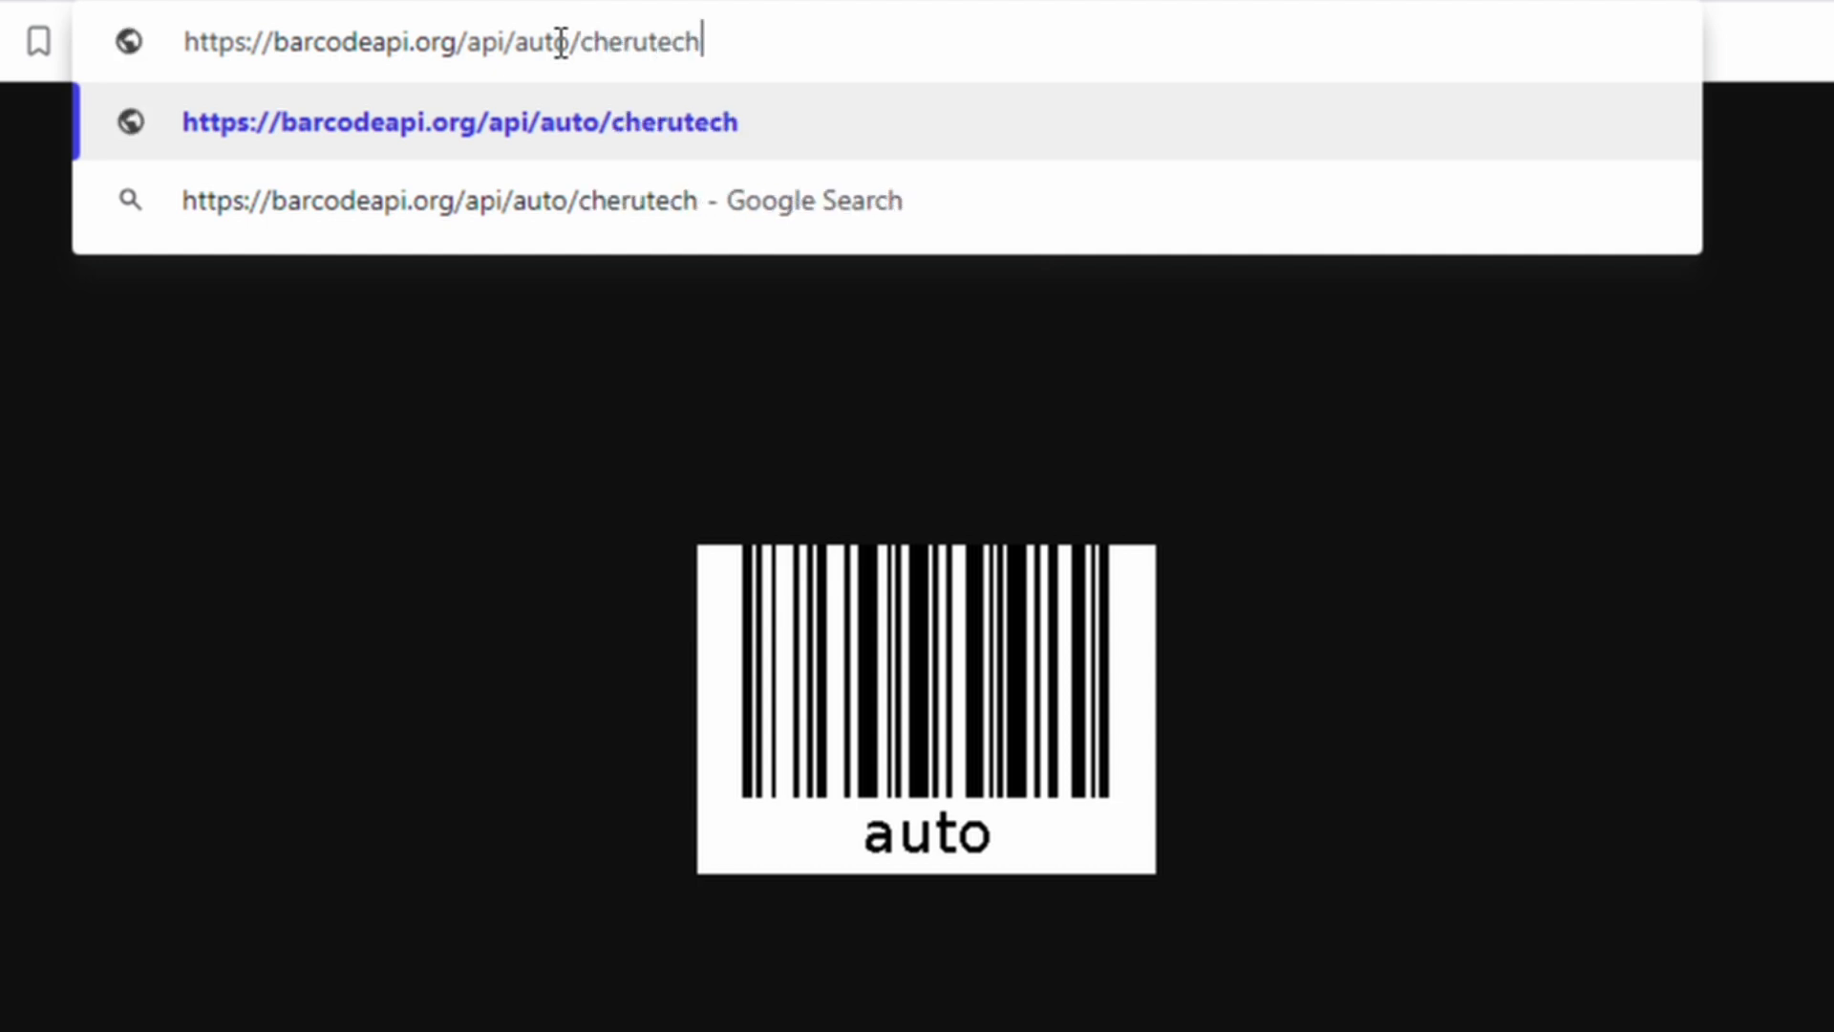
key(Return)
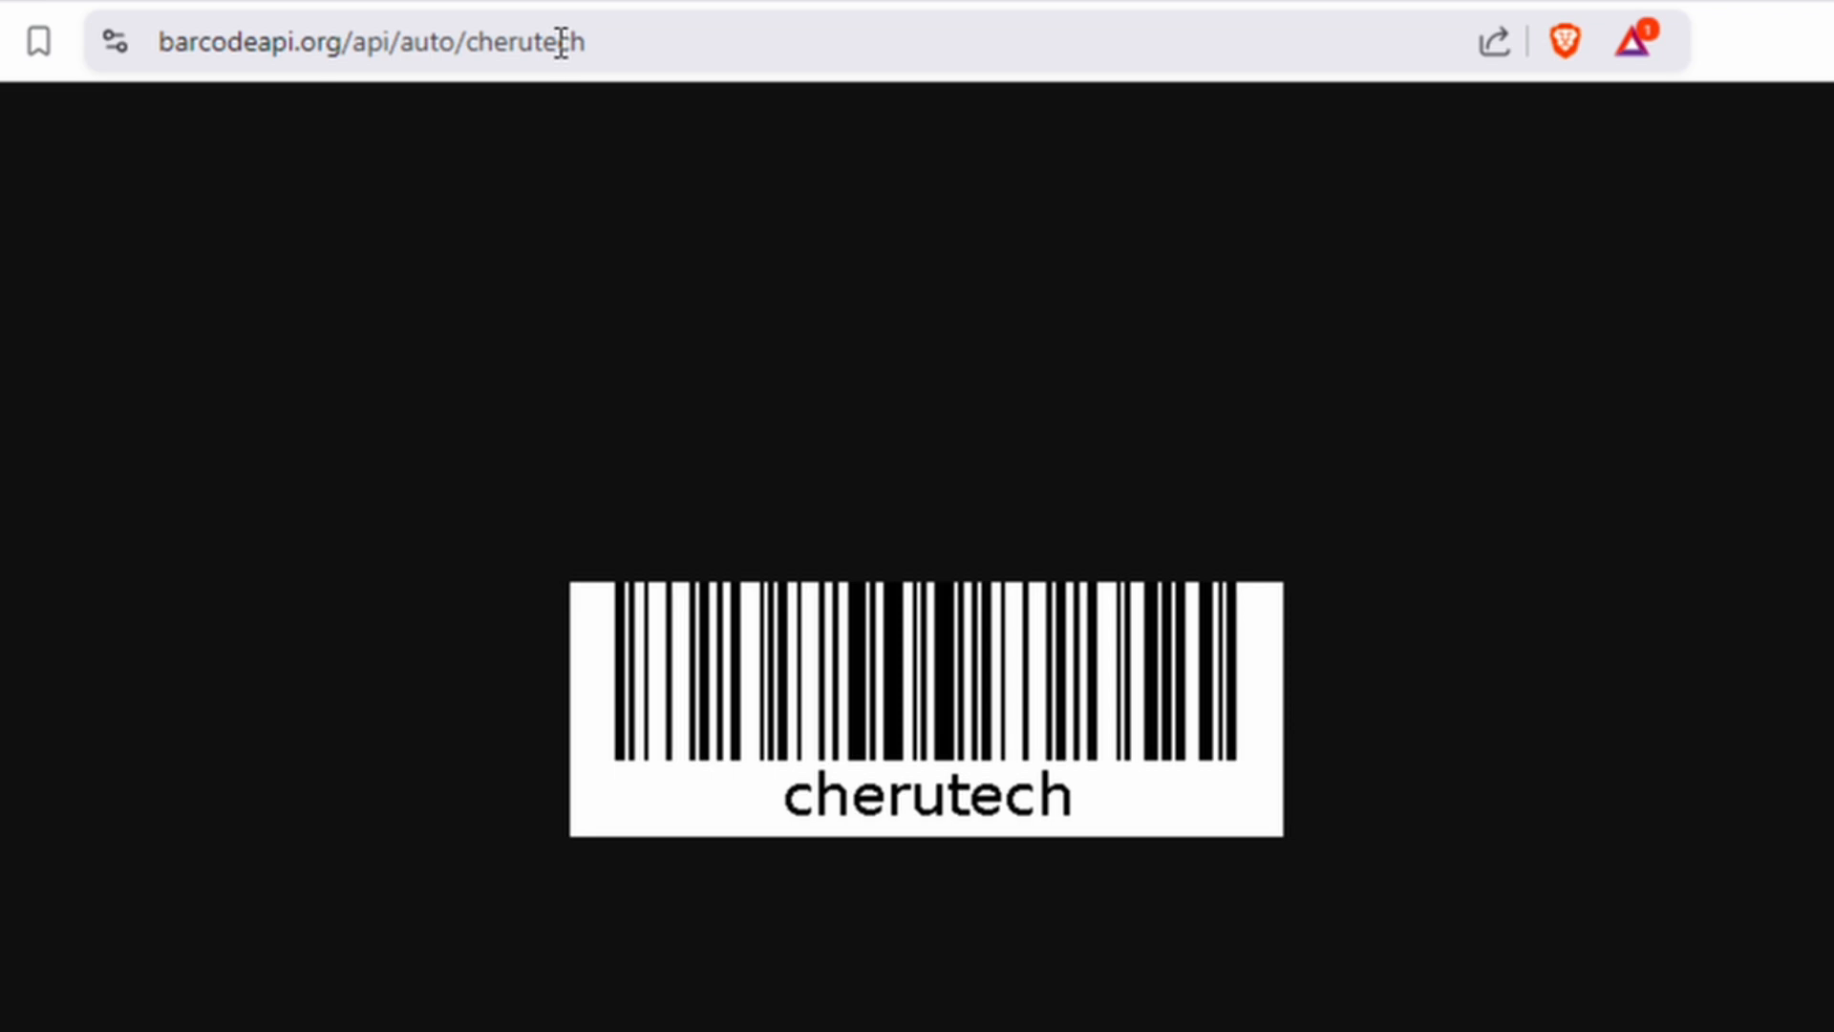
Step: Replace auto with qr in the address to generate a QR code for cherutech
click(726, 42)
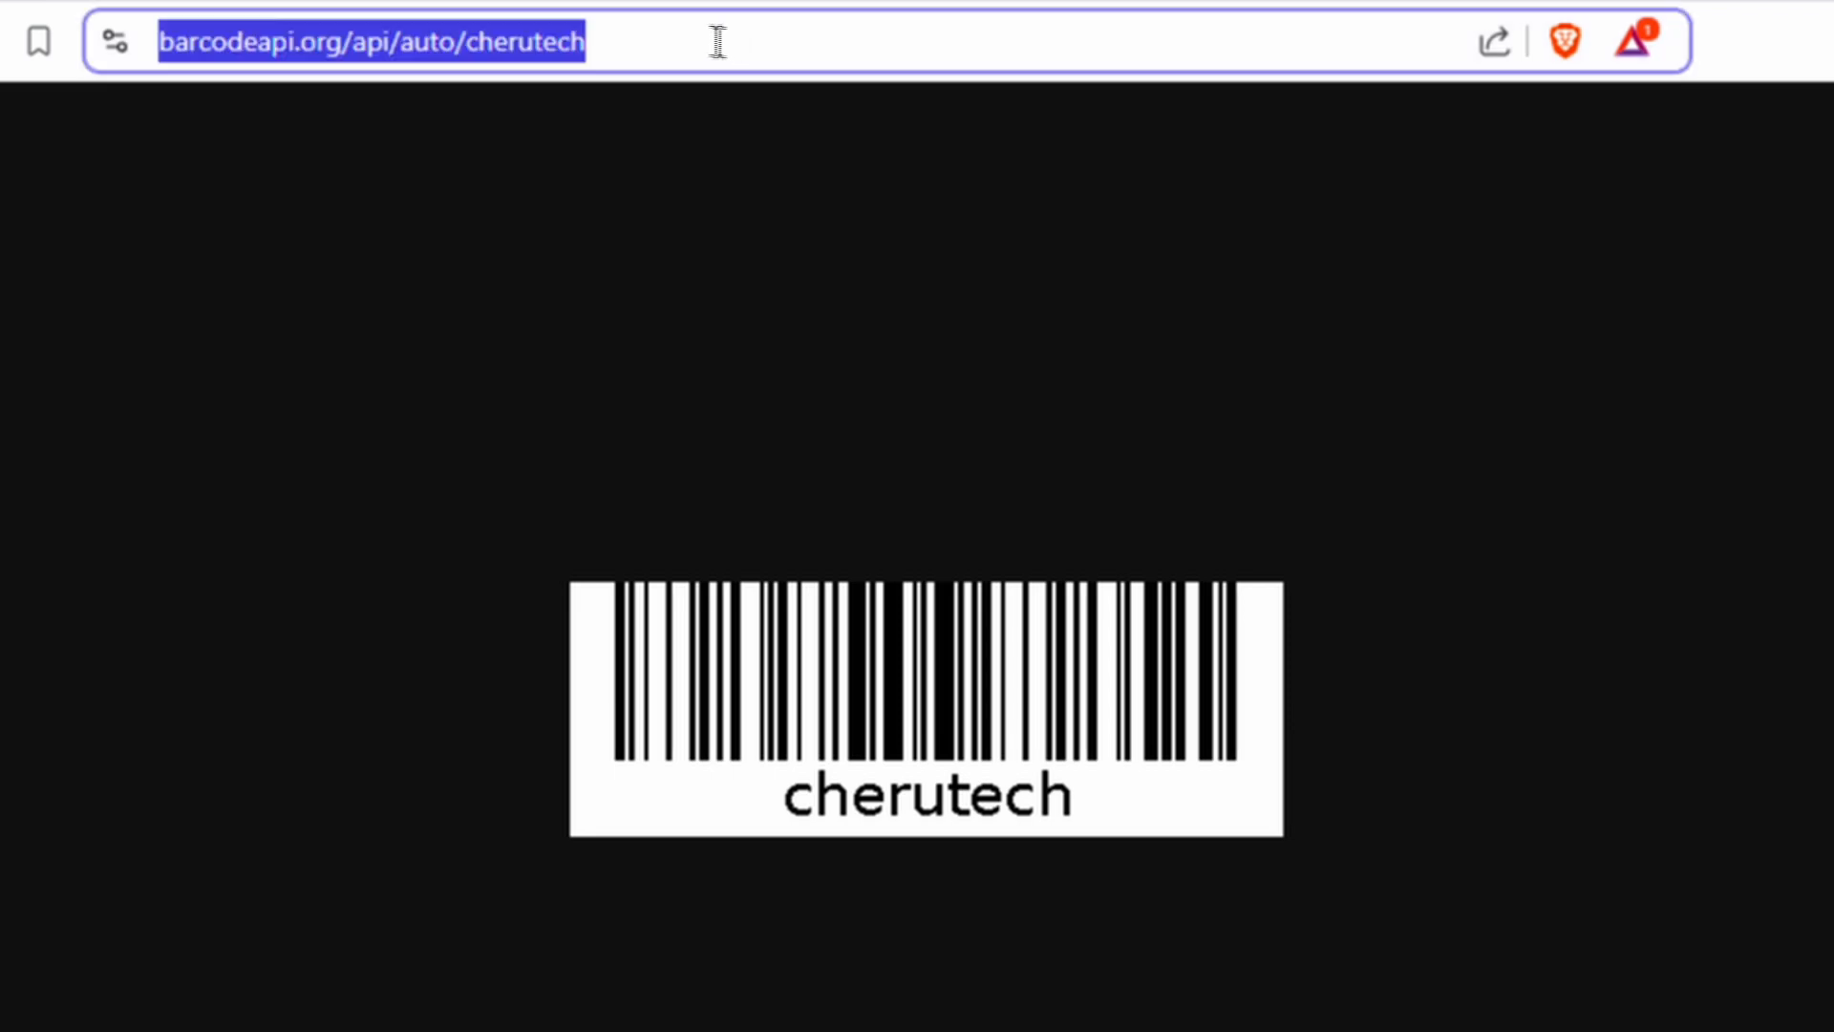
click(451, 44)
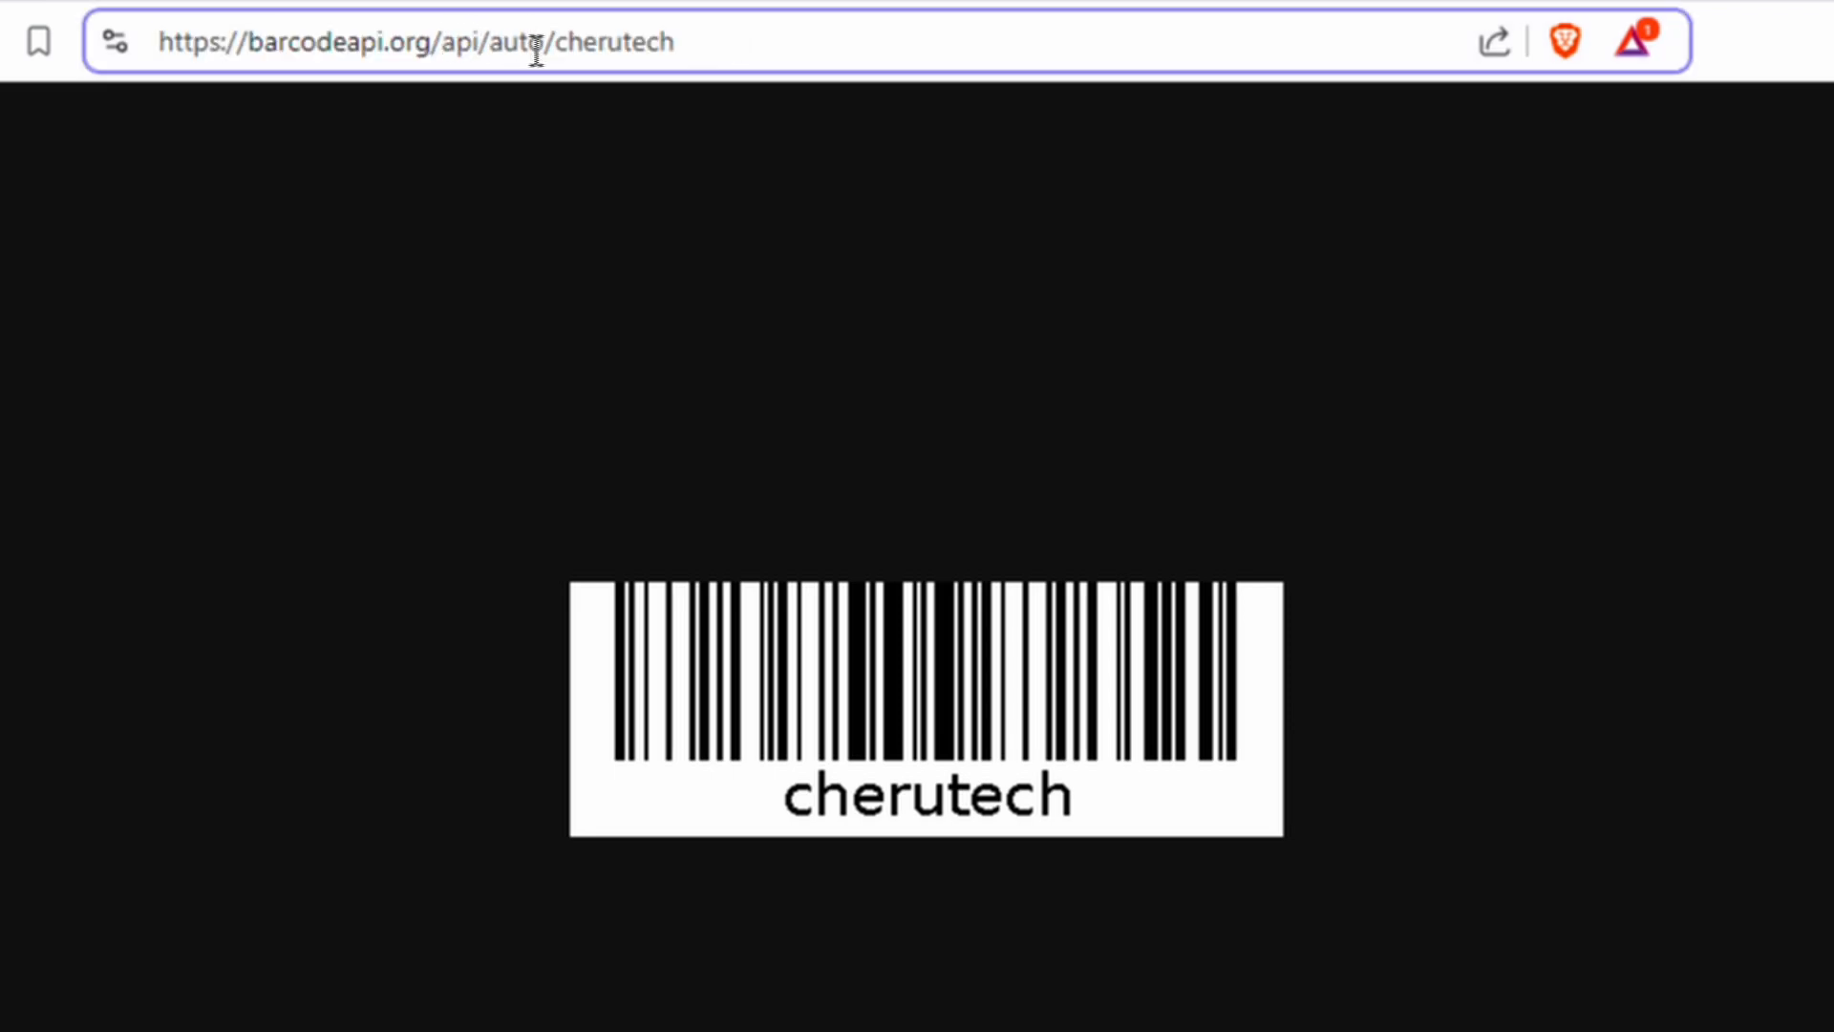
key(BackSpace)
key(BackSpace)
key(BackSpace)
key(BackSpace)
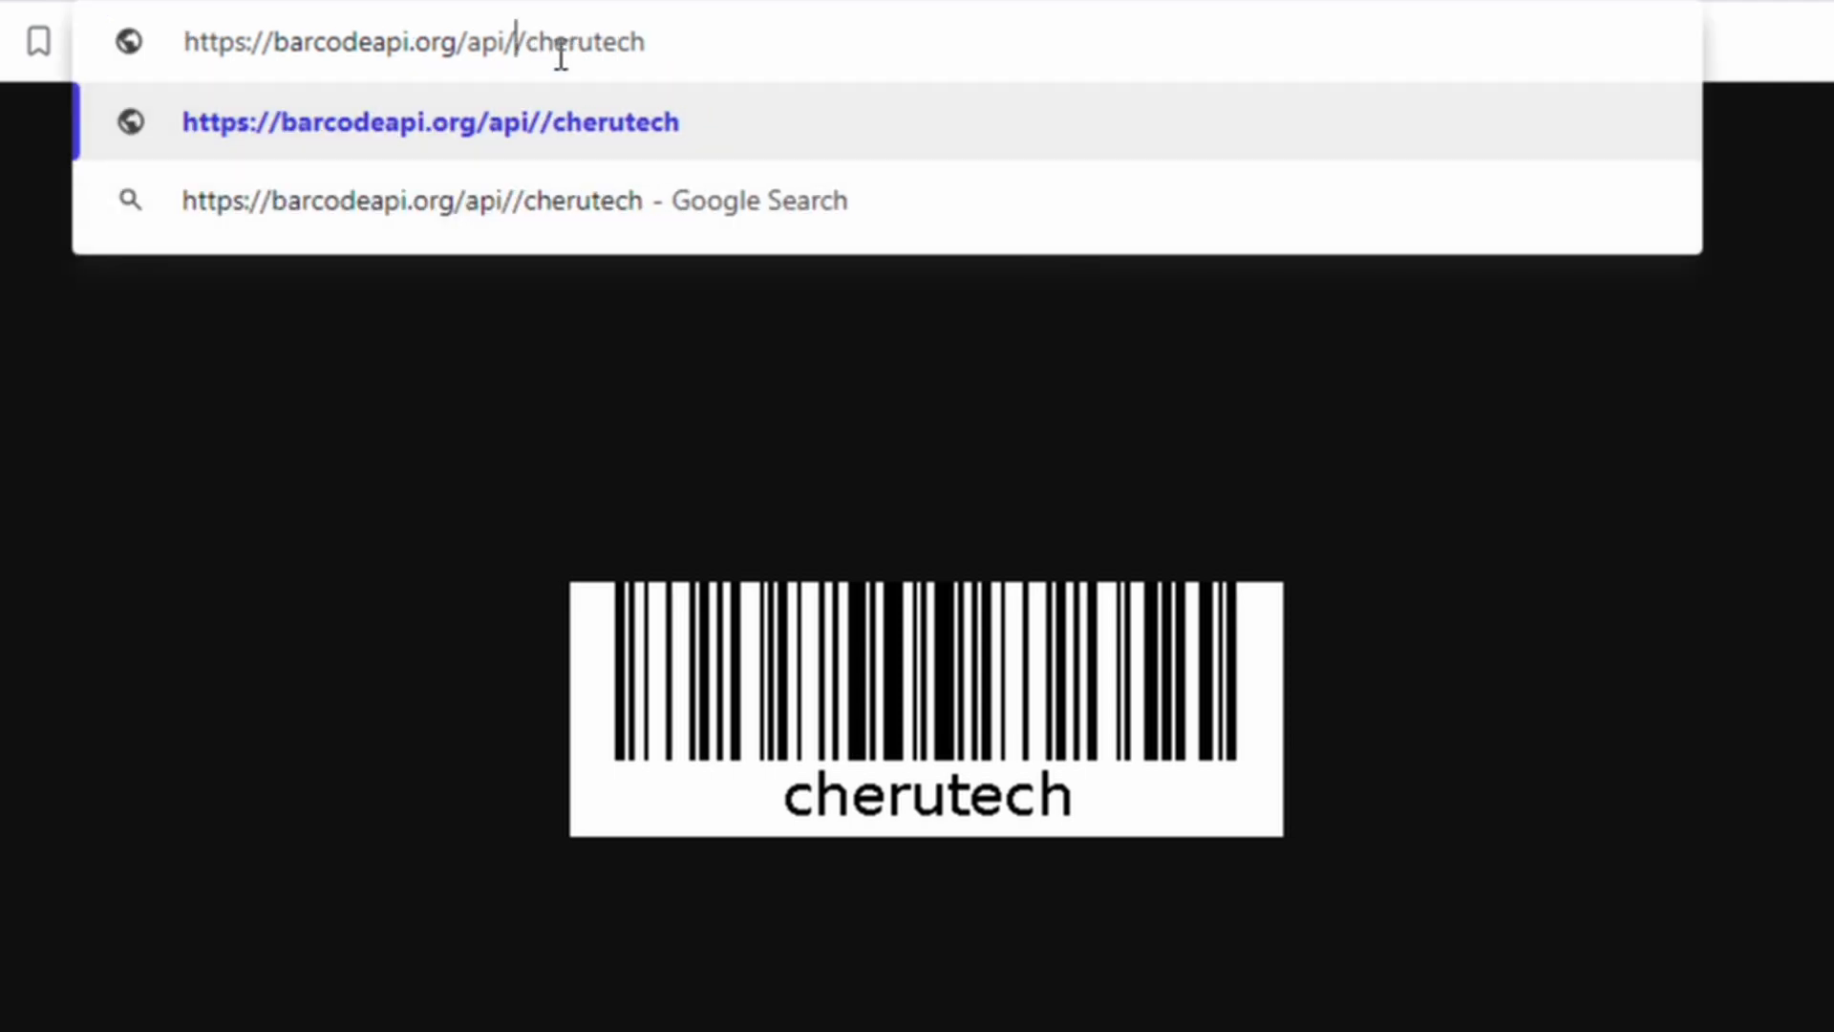
text(qr)
key(Return)
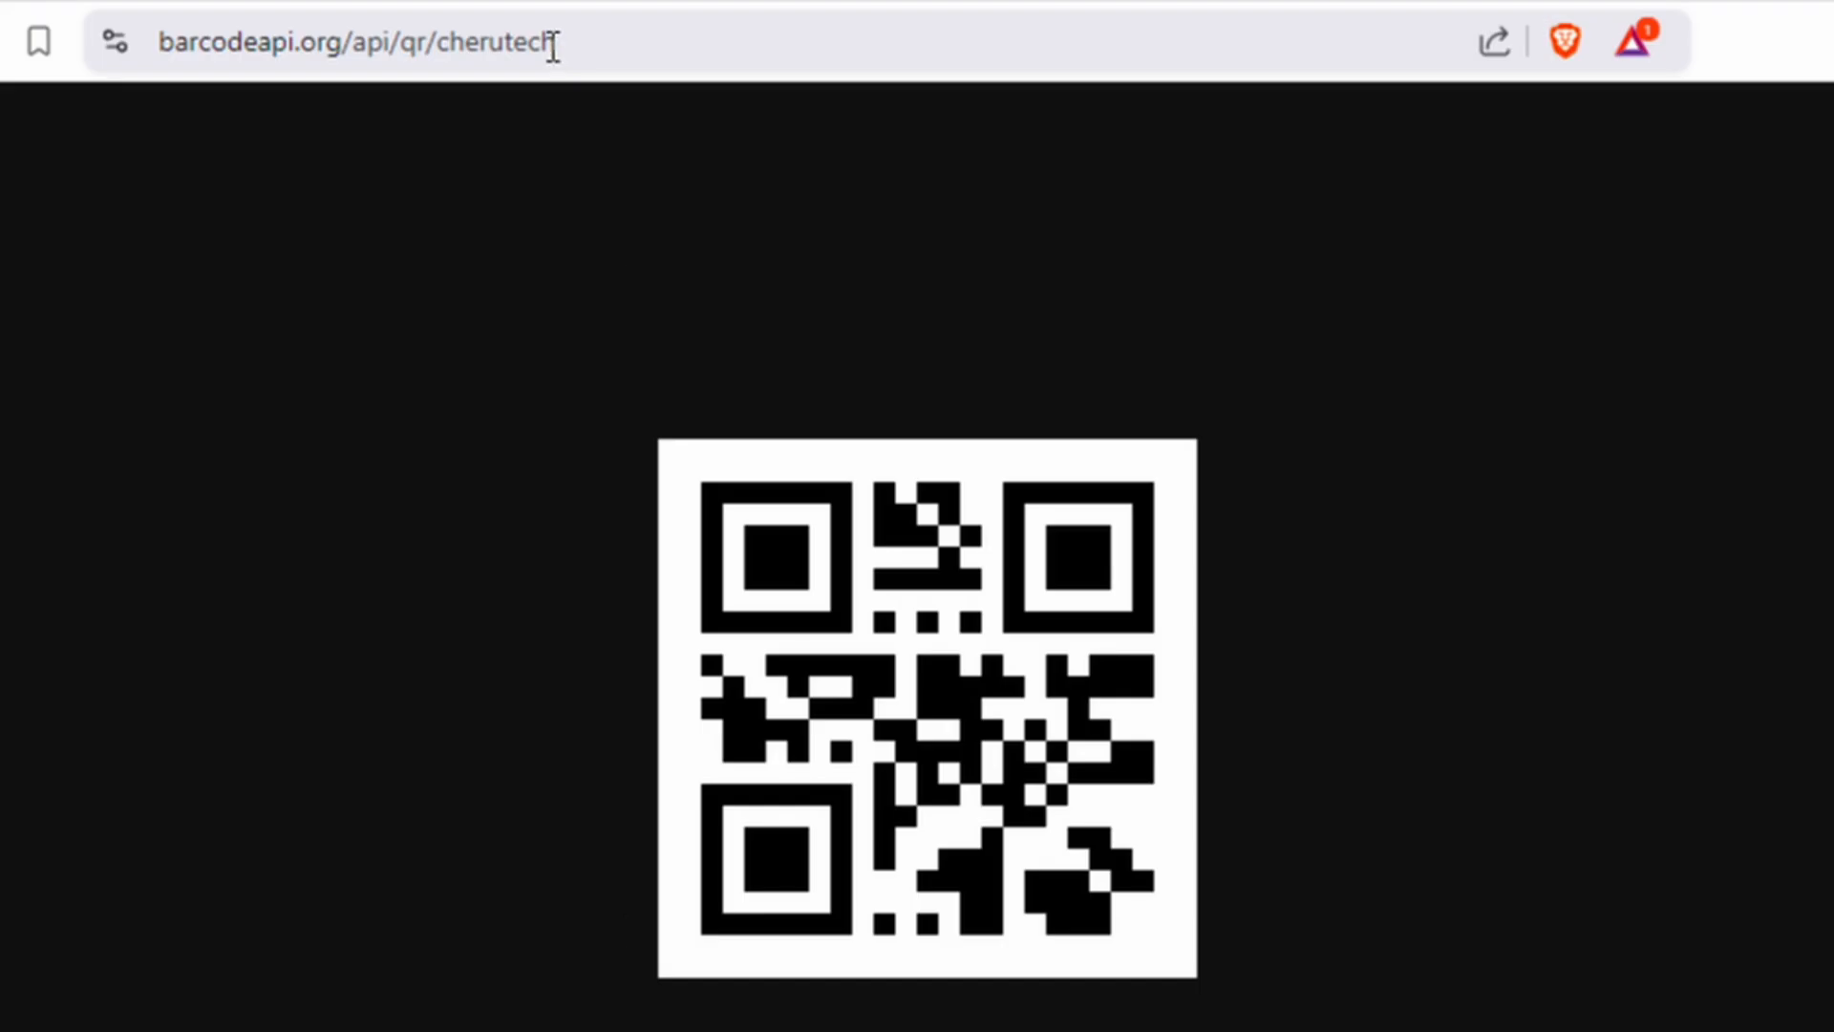
click(571, 48)
click(669, 48)
double_click(532, 43)
text(www.youtub)
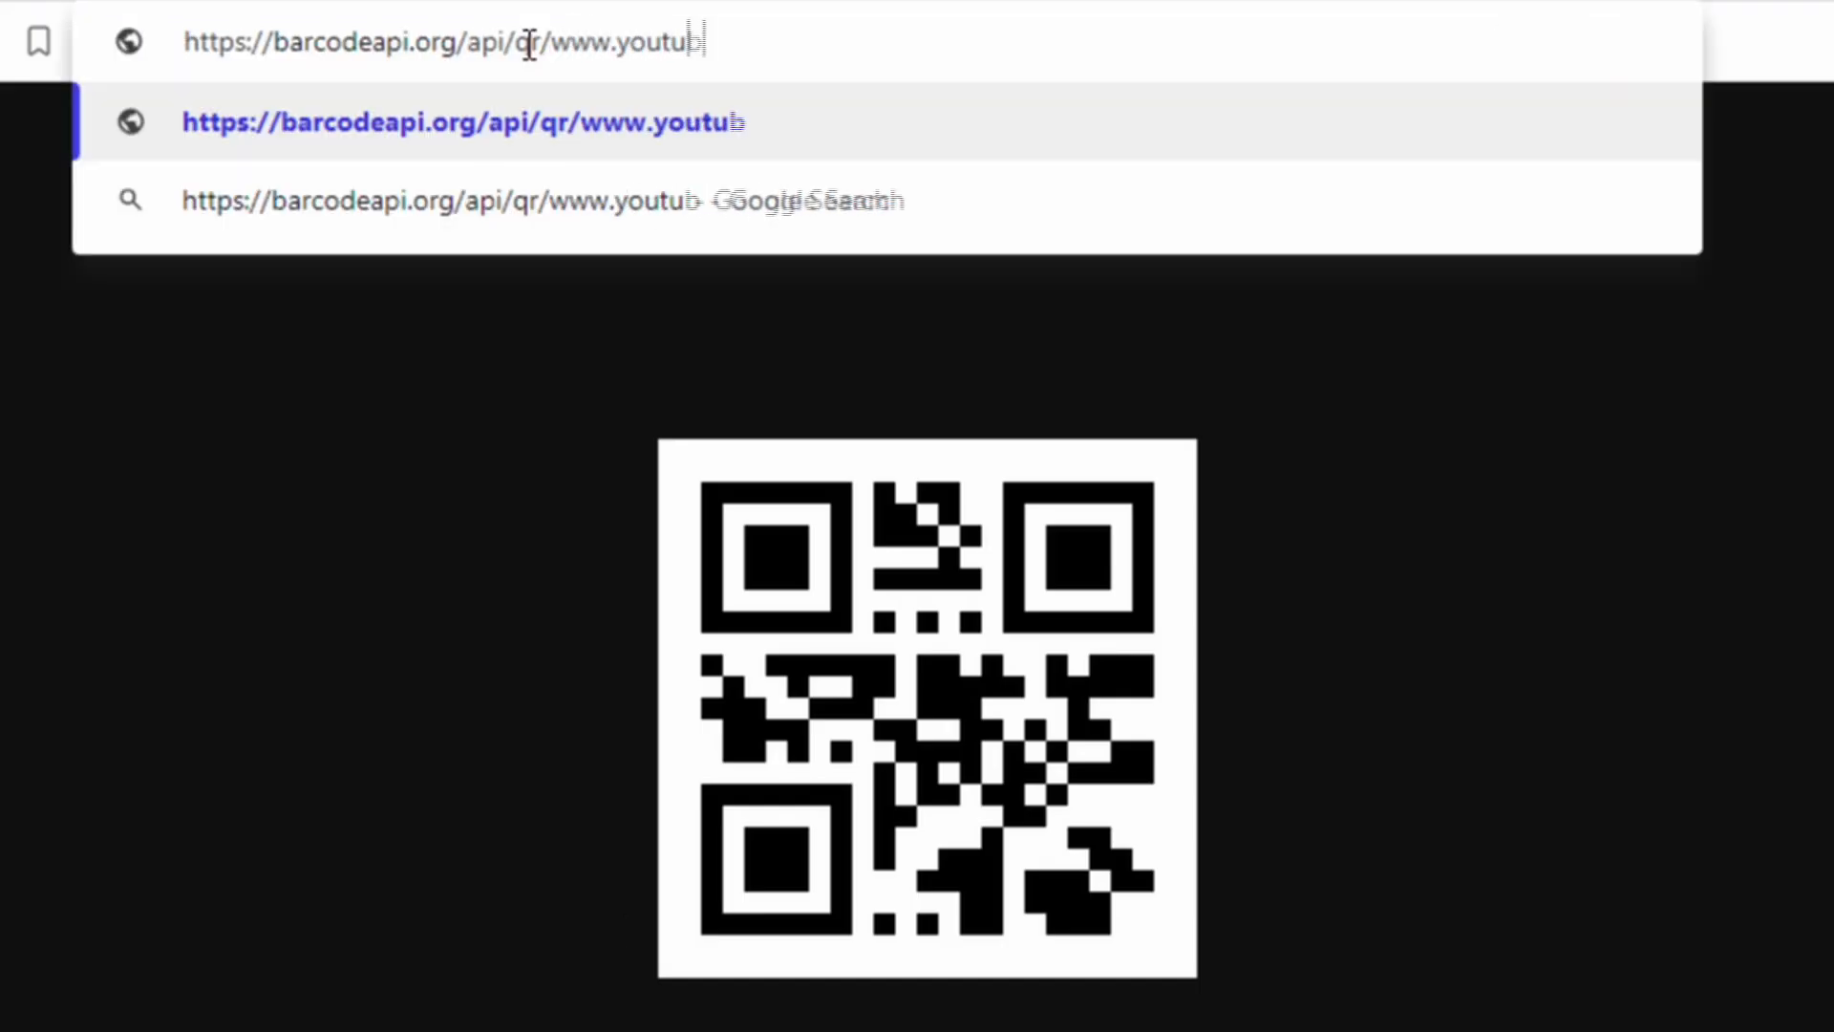
text(e.com@cherutech?sub_confirmation=1)
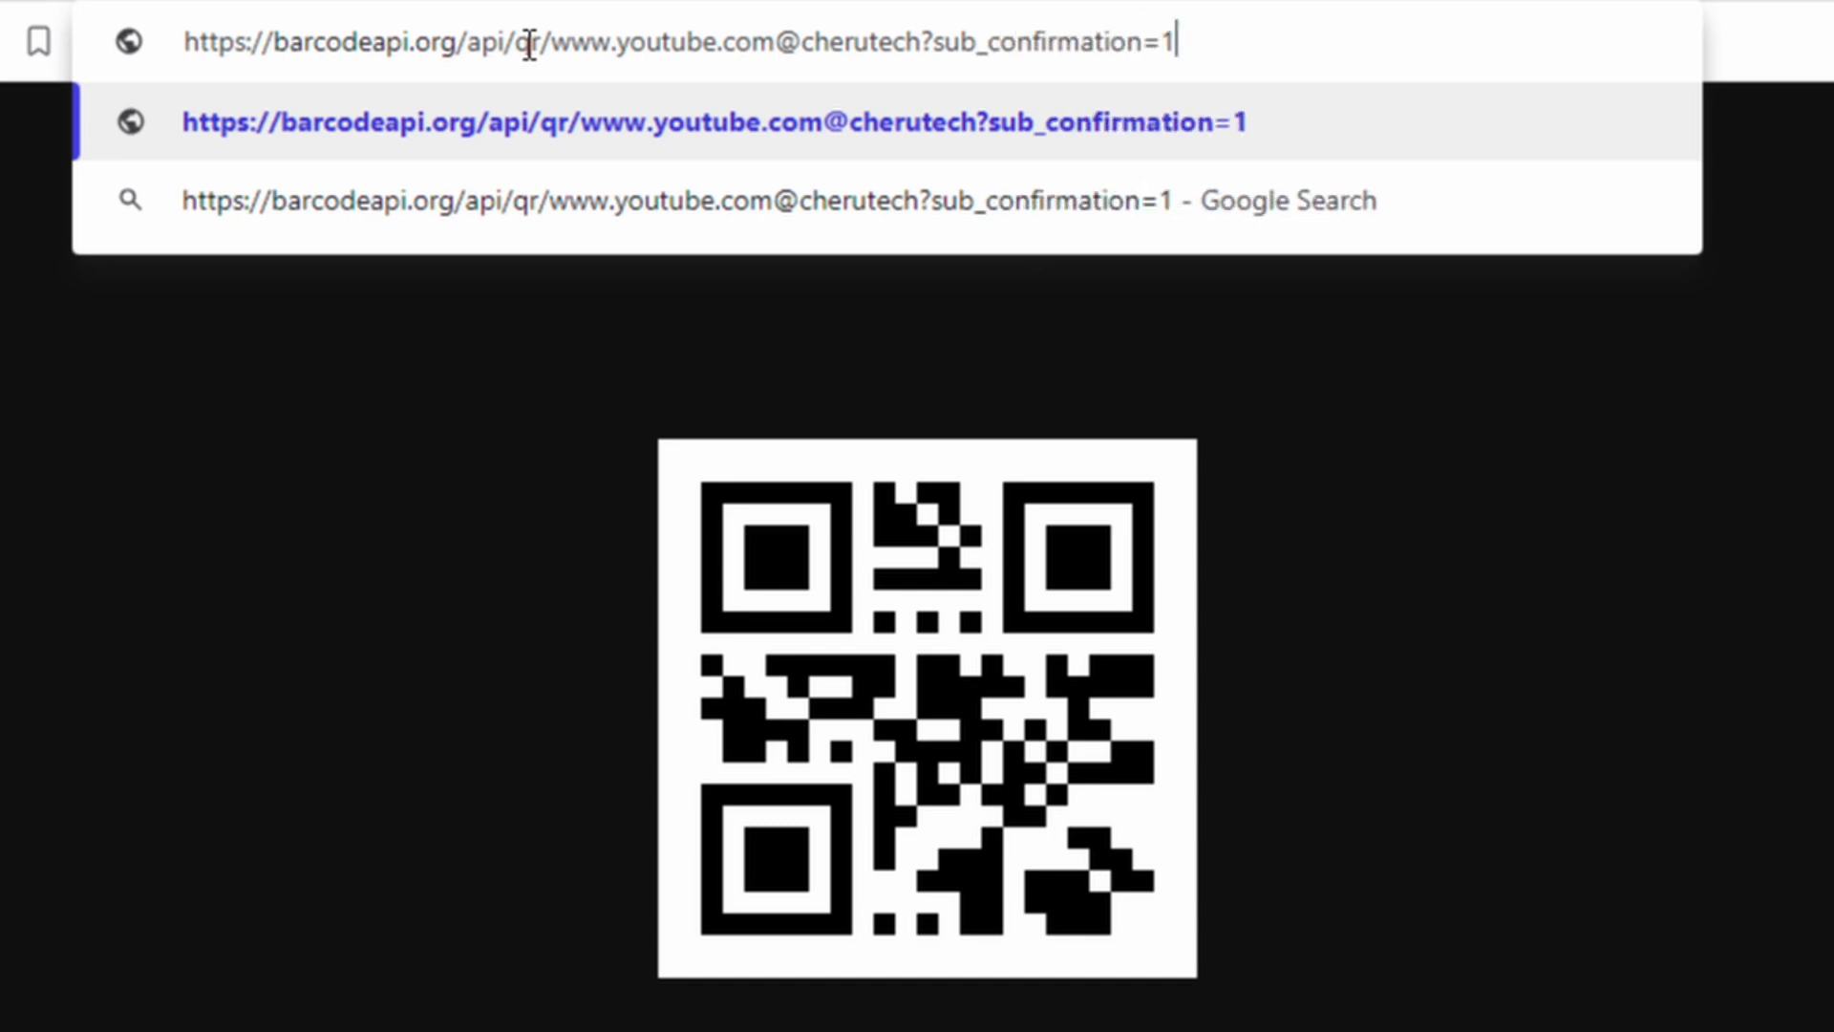
key(Return)
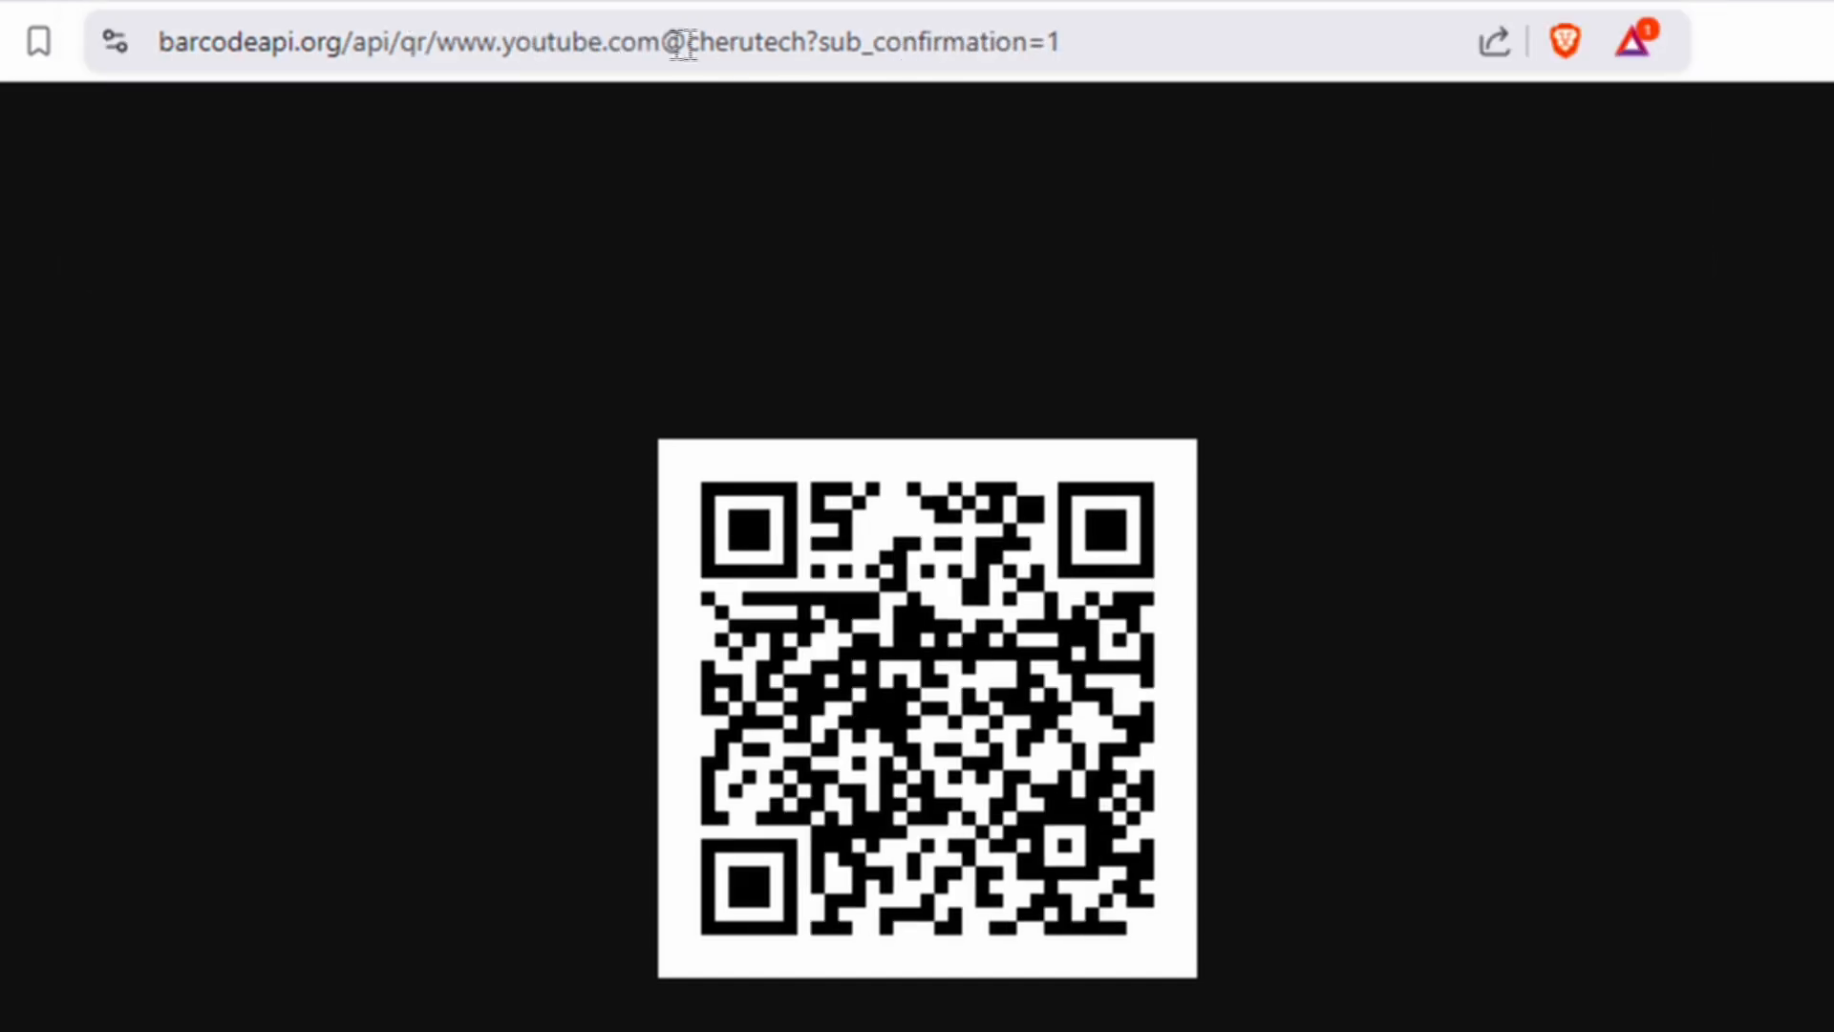
Step: Add the missing slash to the YouTube link in the address and regenerate the QR code
click(731, 48)
text(//)
key(Return)
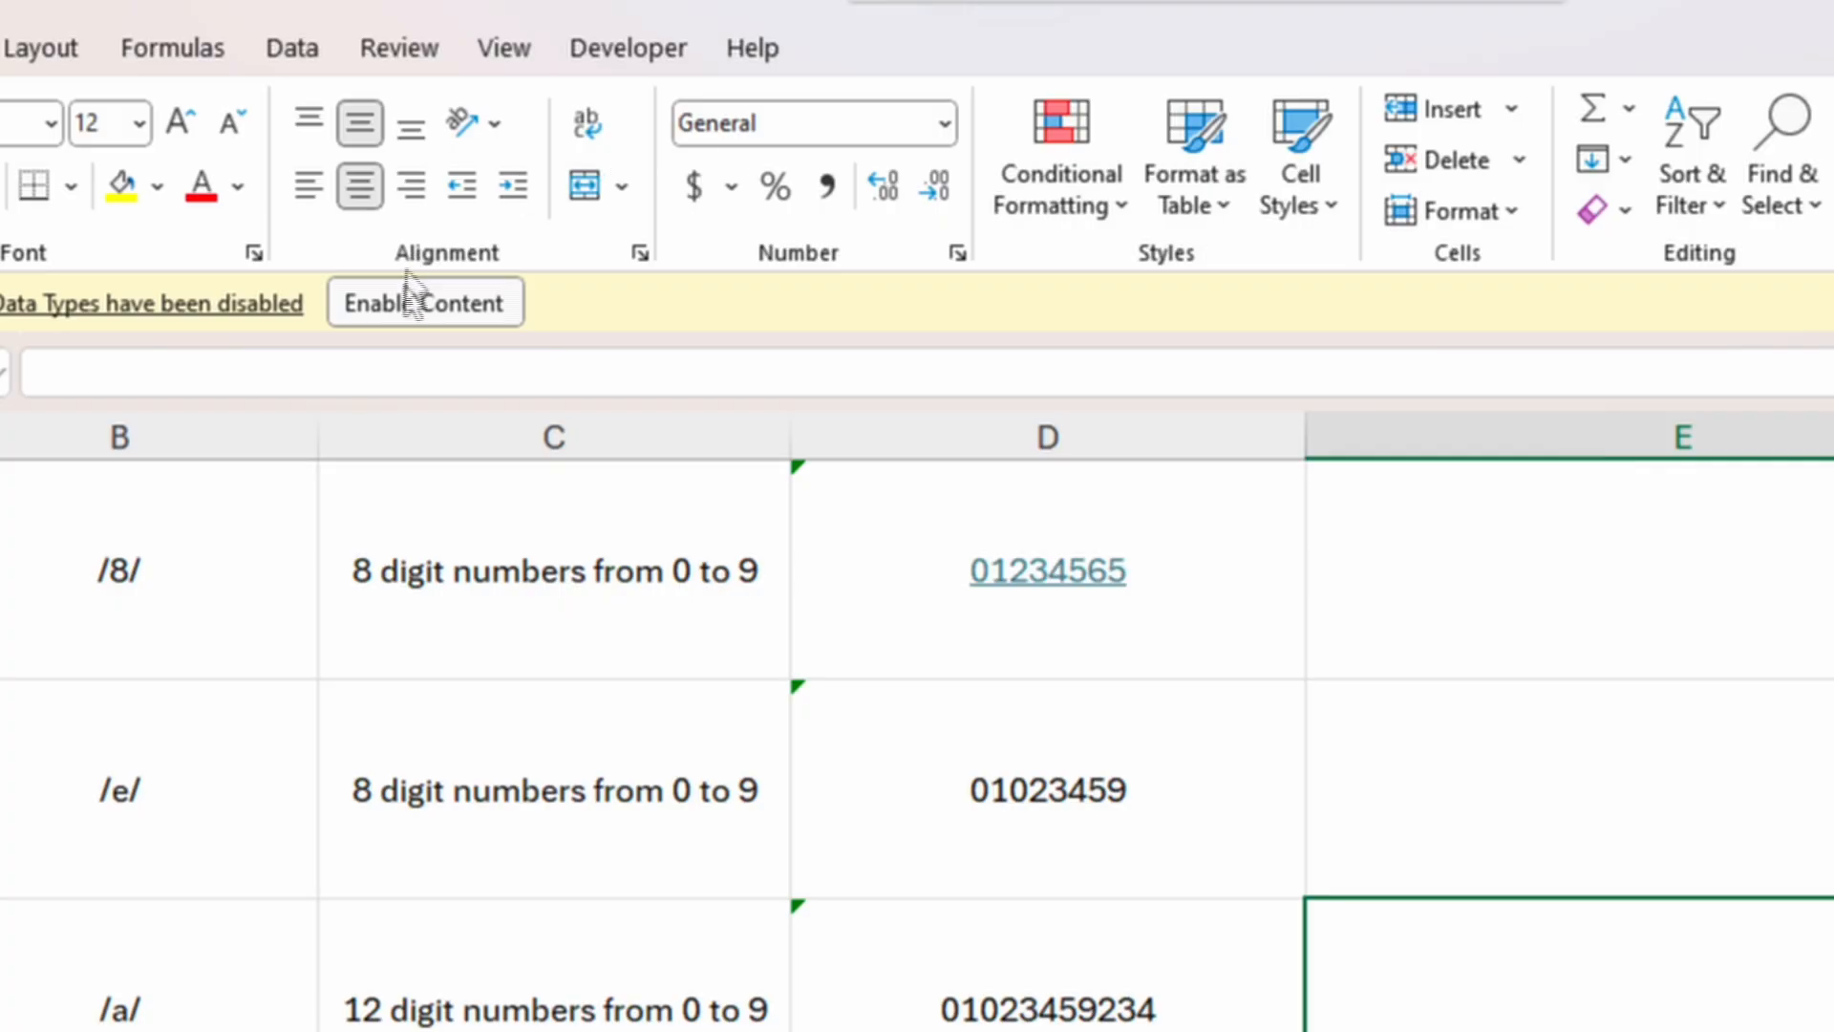
Step: Switch to the Excel workbook of barcode types, enable its disabled content and select cell E2
click(410, 306)
click(1184, 762)
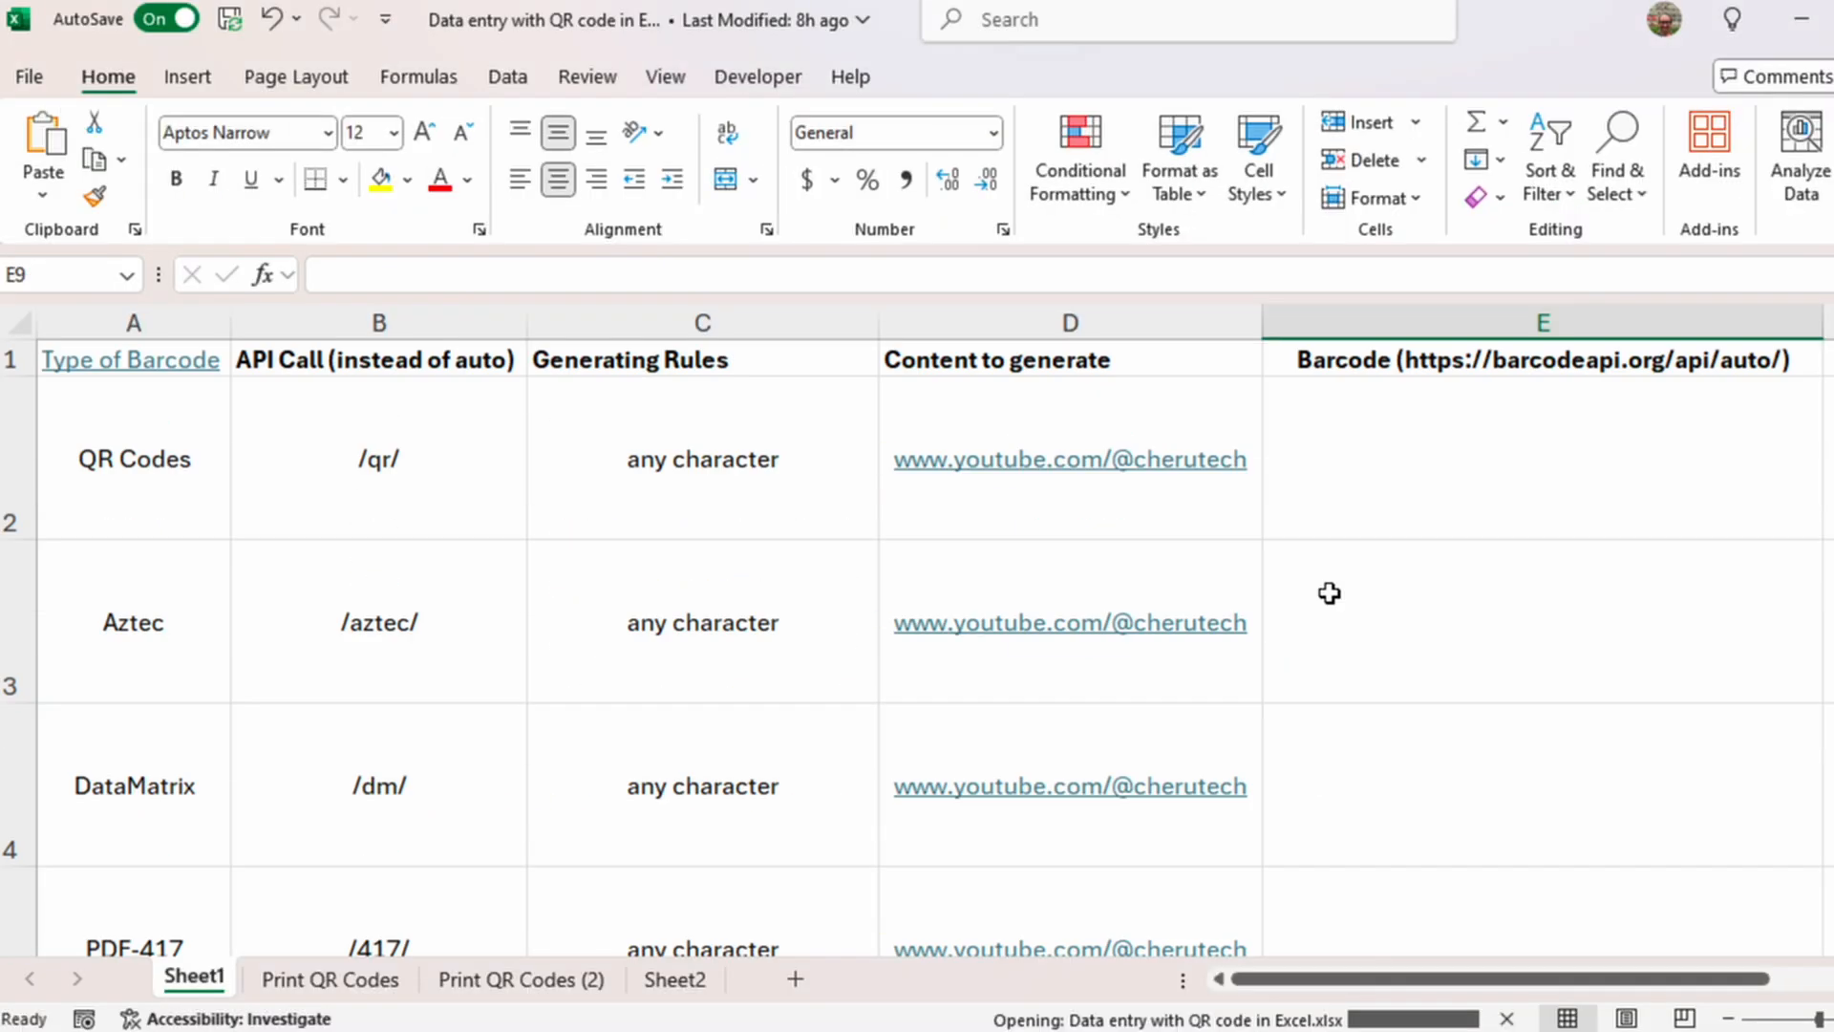
click(1400, 447)
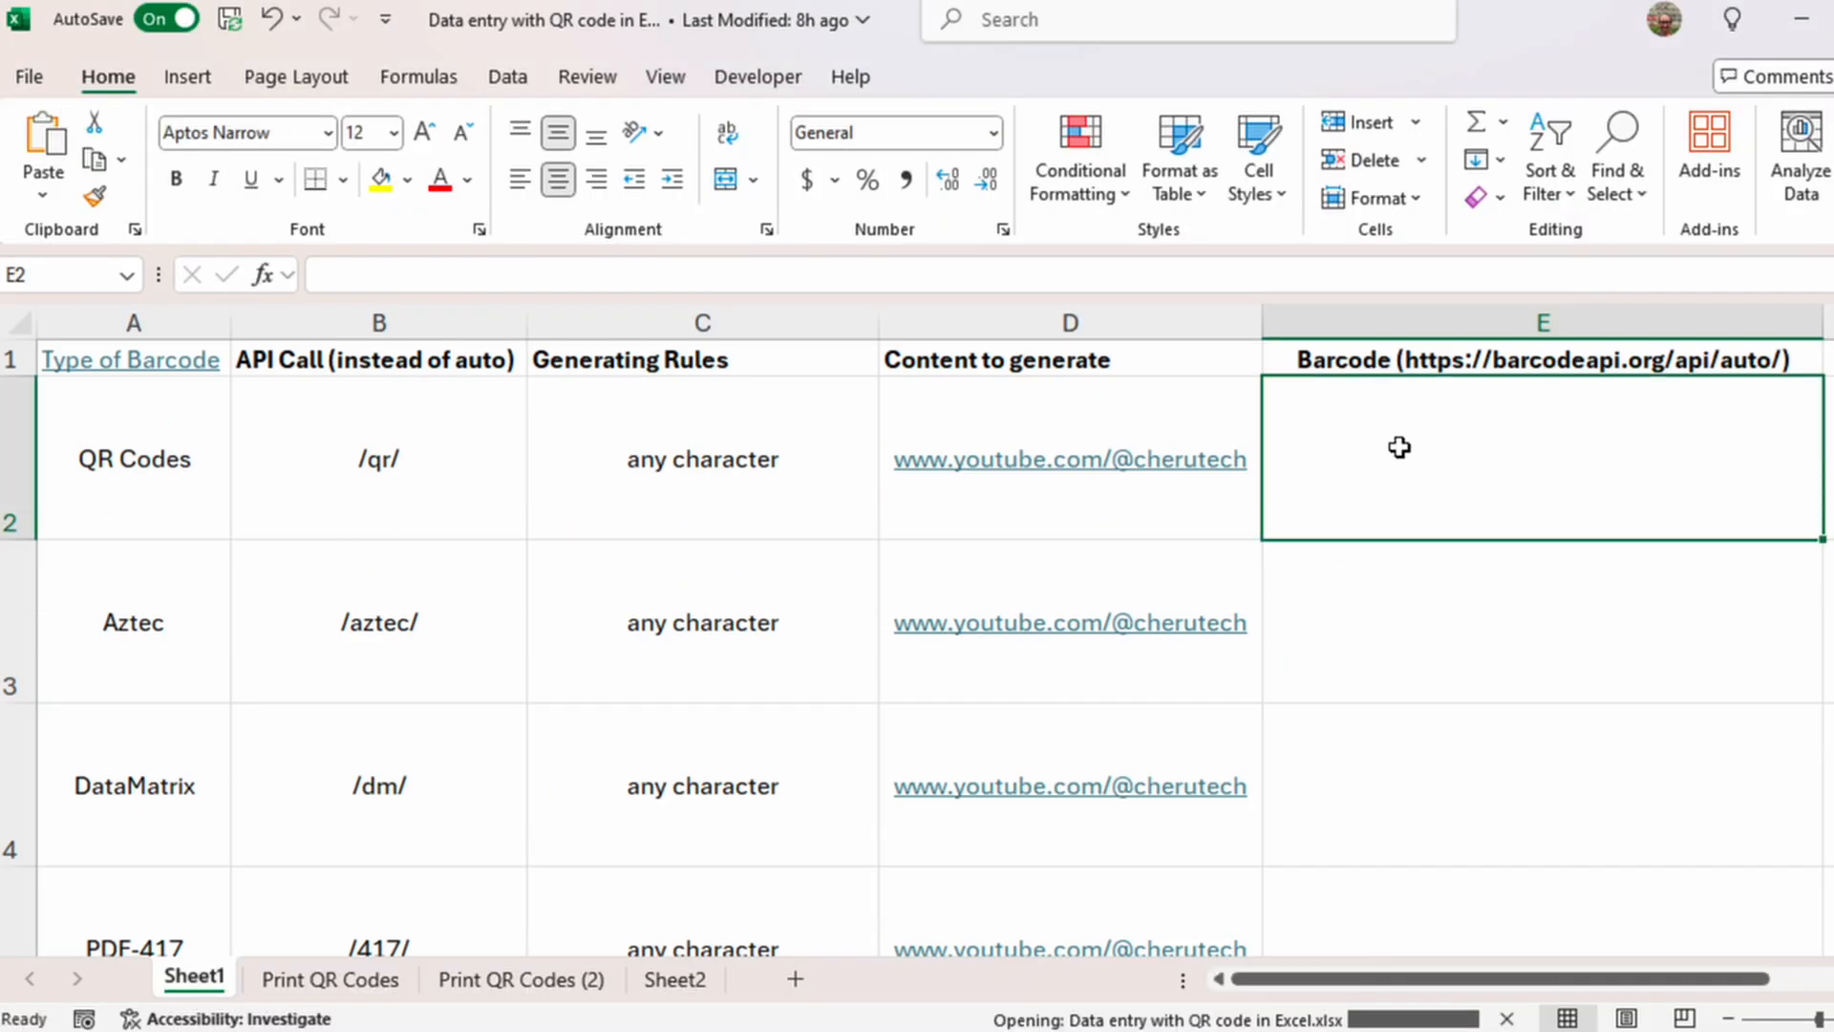
Step: Review the barcode types listed in column A, from QR Codes down to UPC A
click(189, 507)
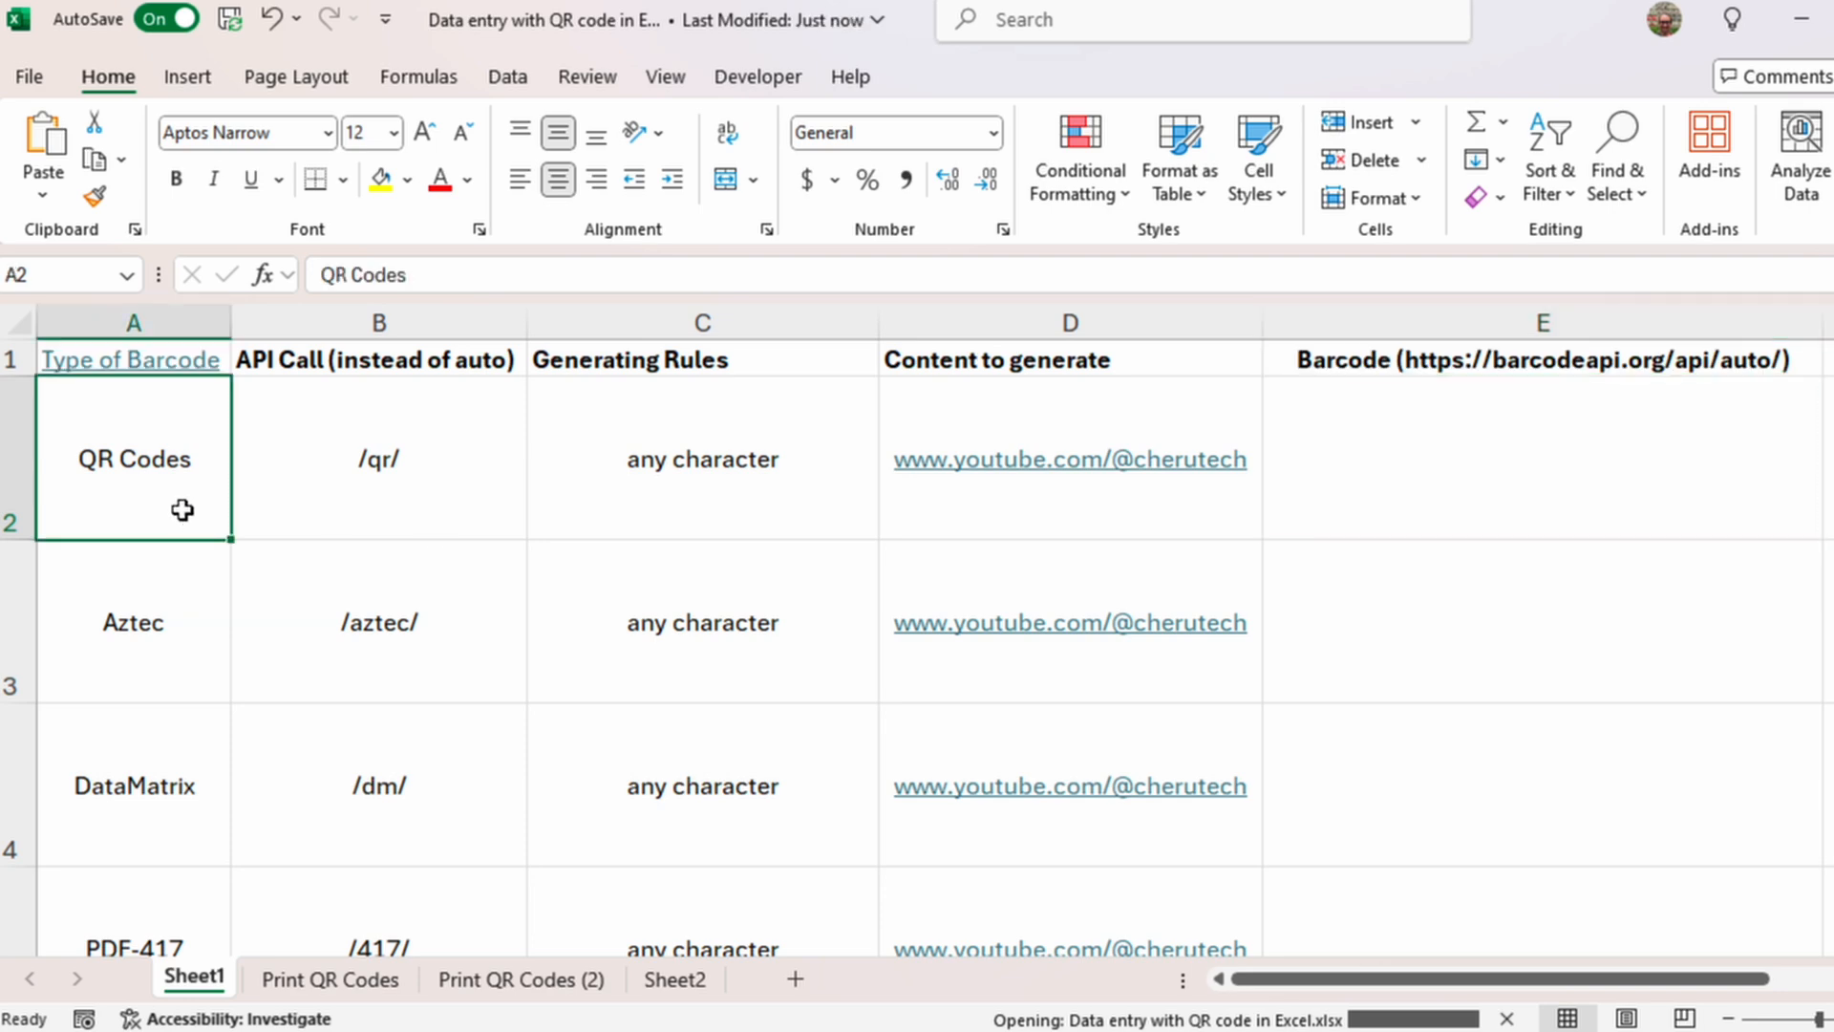
click(169, 621)
scroll(169, 621, down, 1)
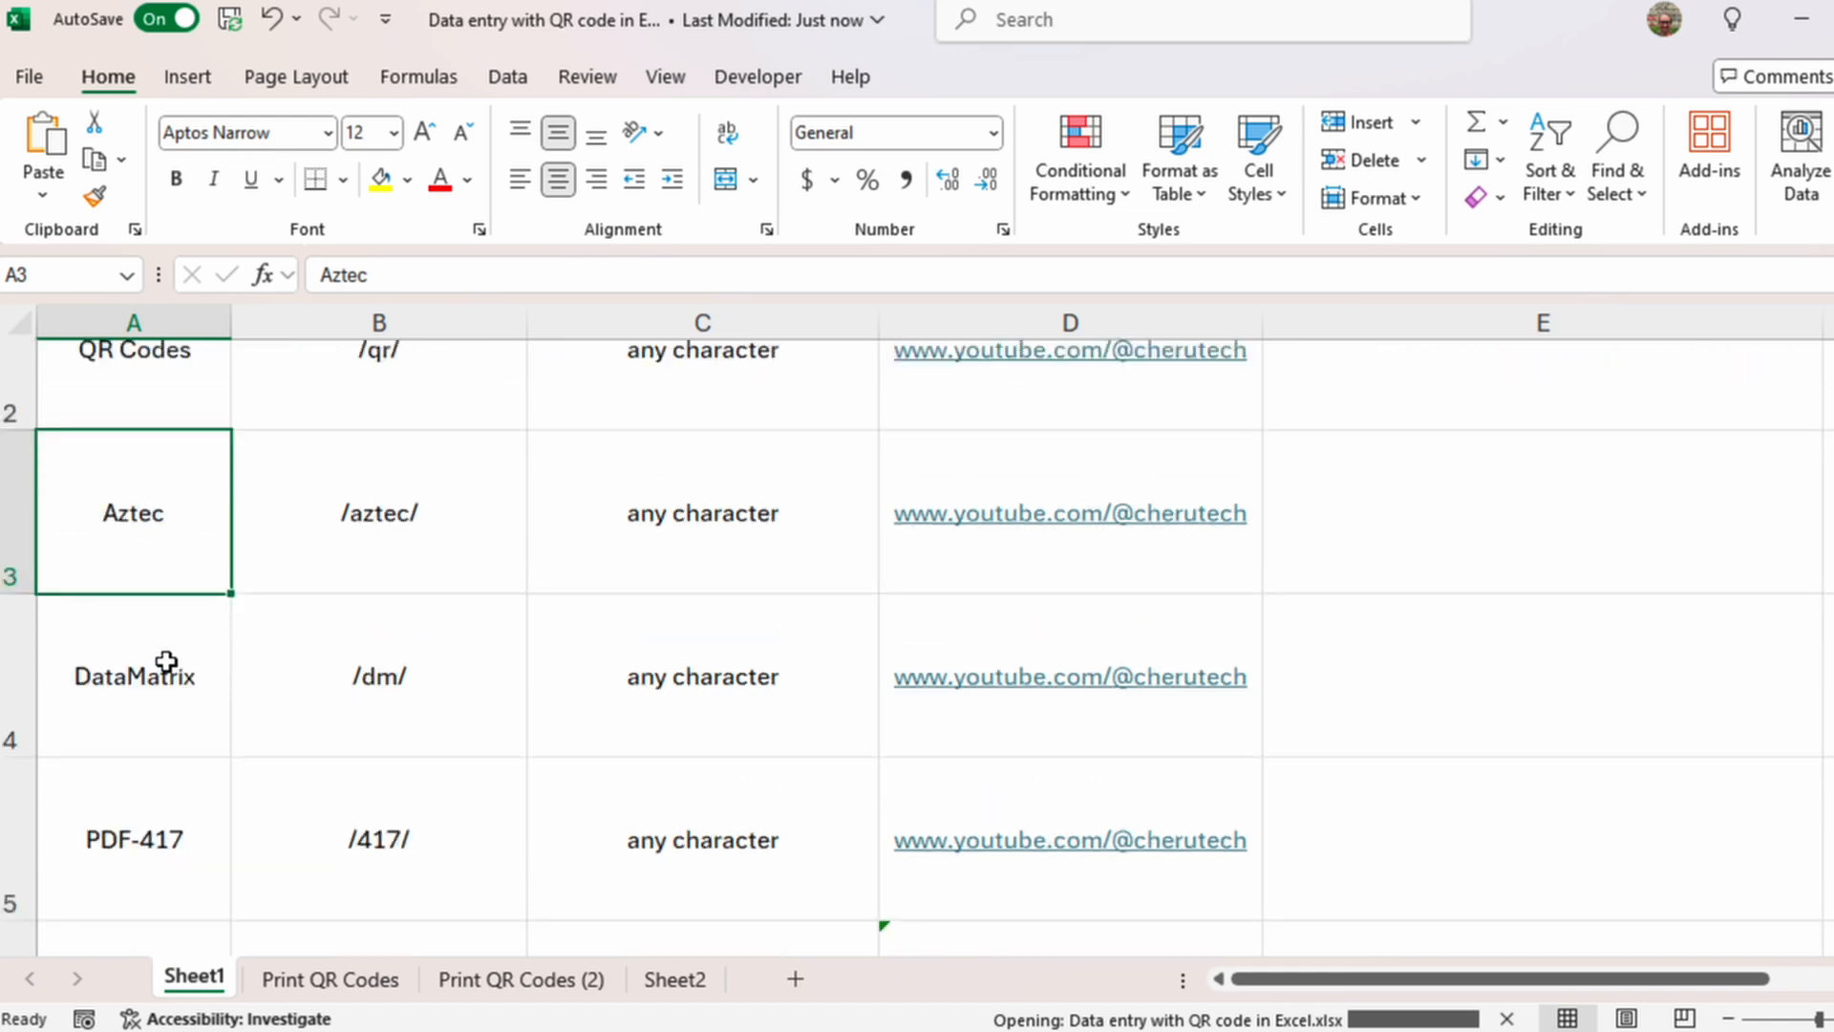
click(158, 664)
scroll(164, 704, down, 1)
click(163, 704)
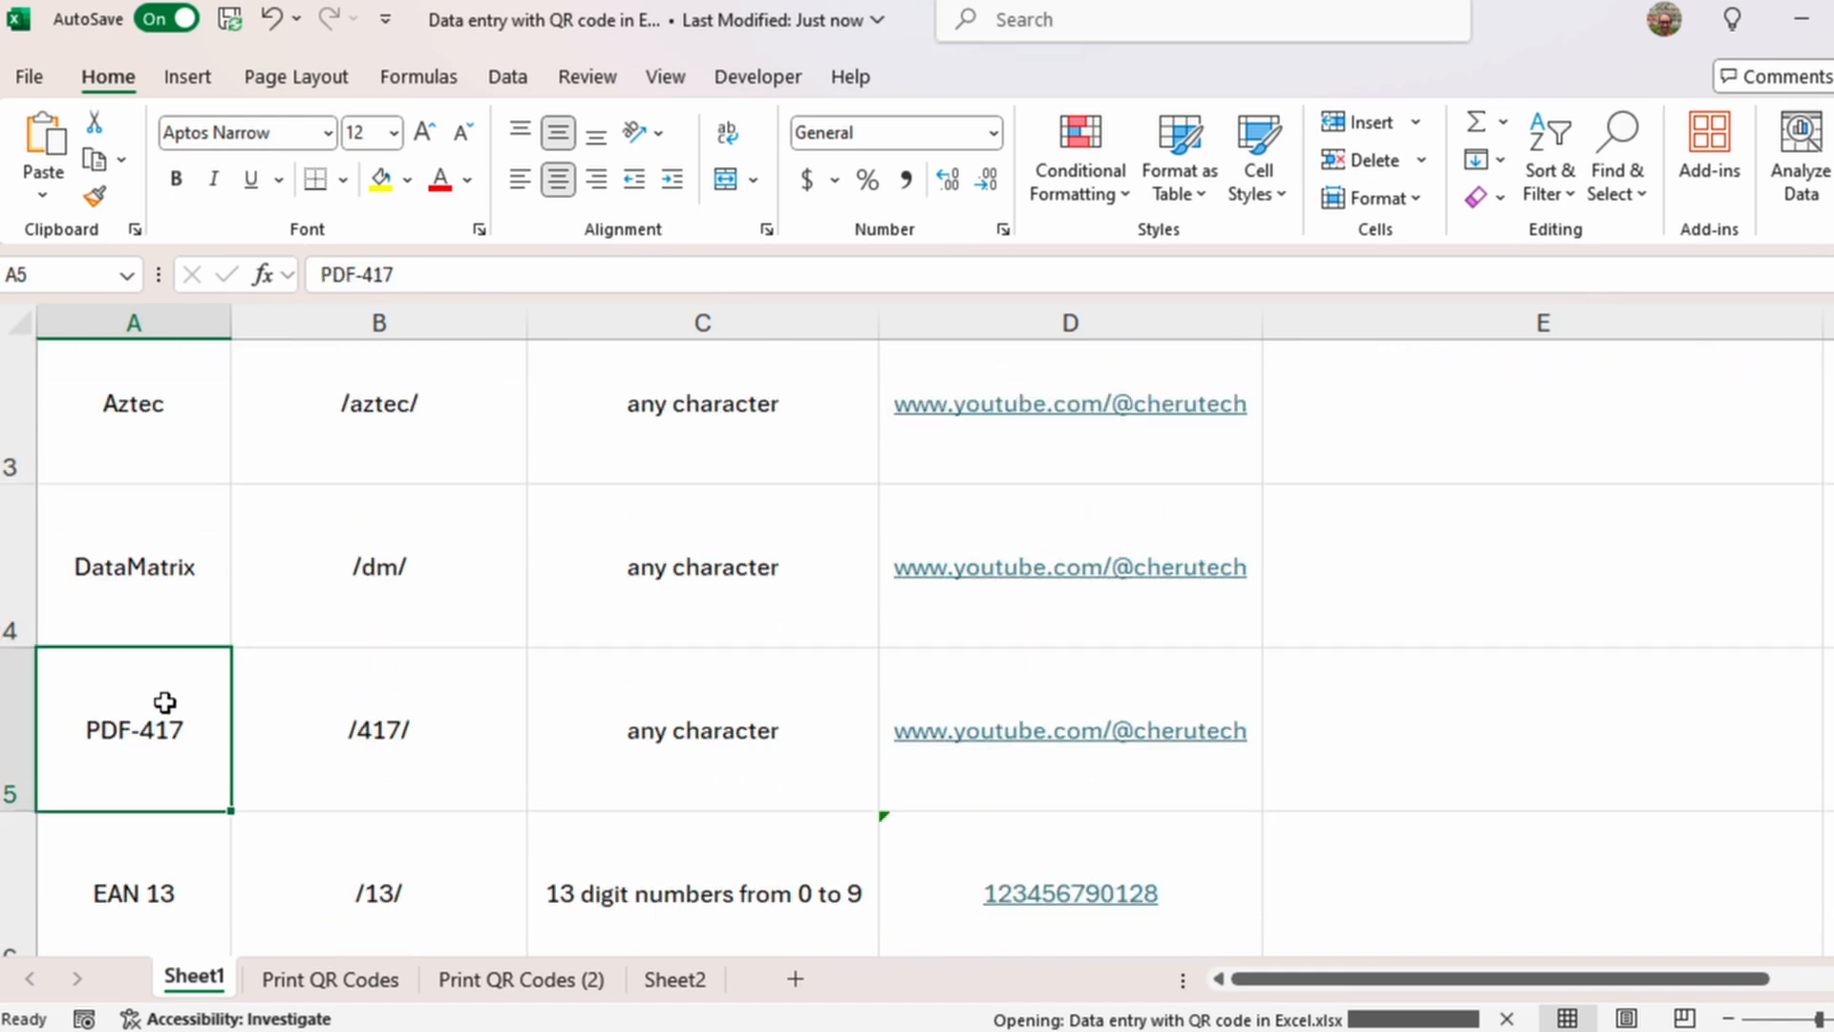
scroll(164, 702, down, 2)
click(164, 694)
scroll(163, 691, down, 2)
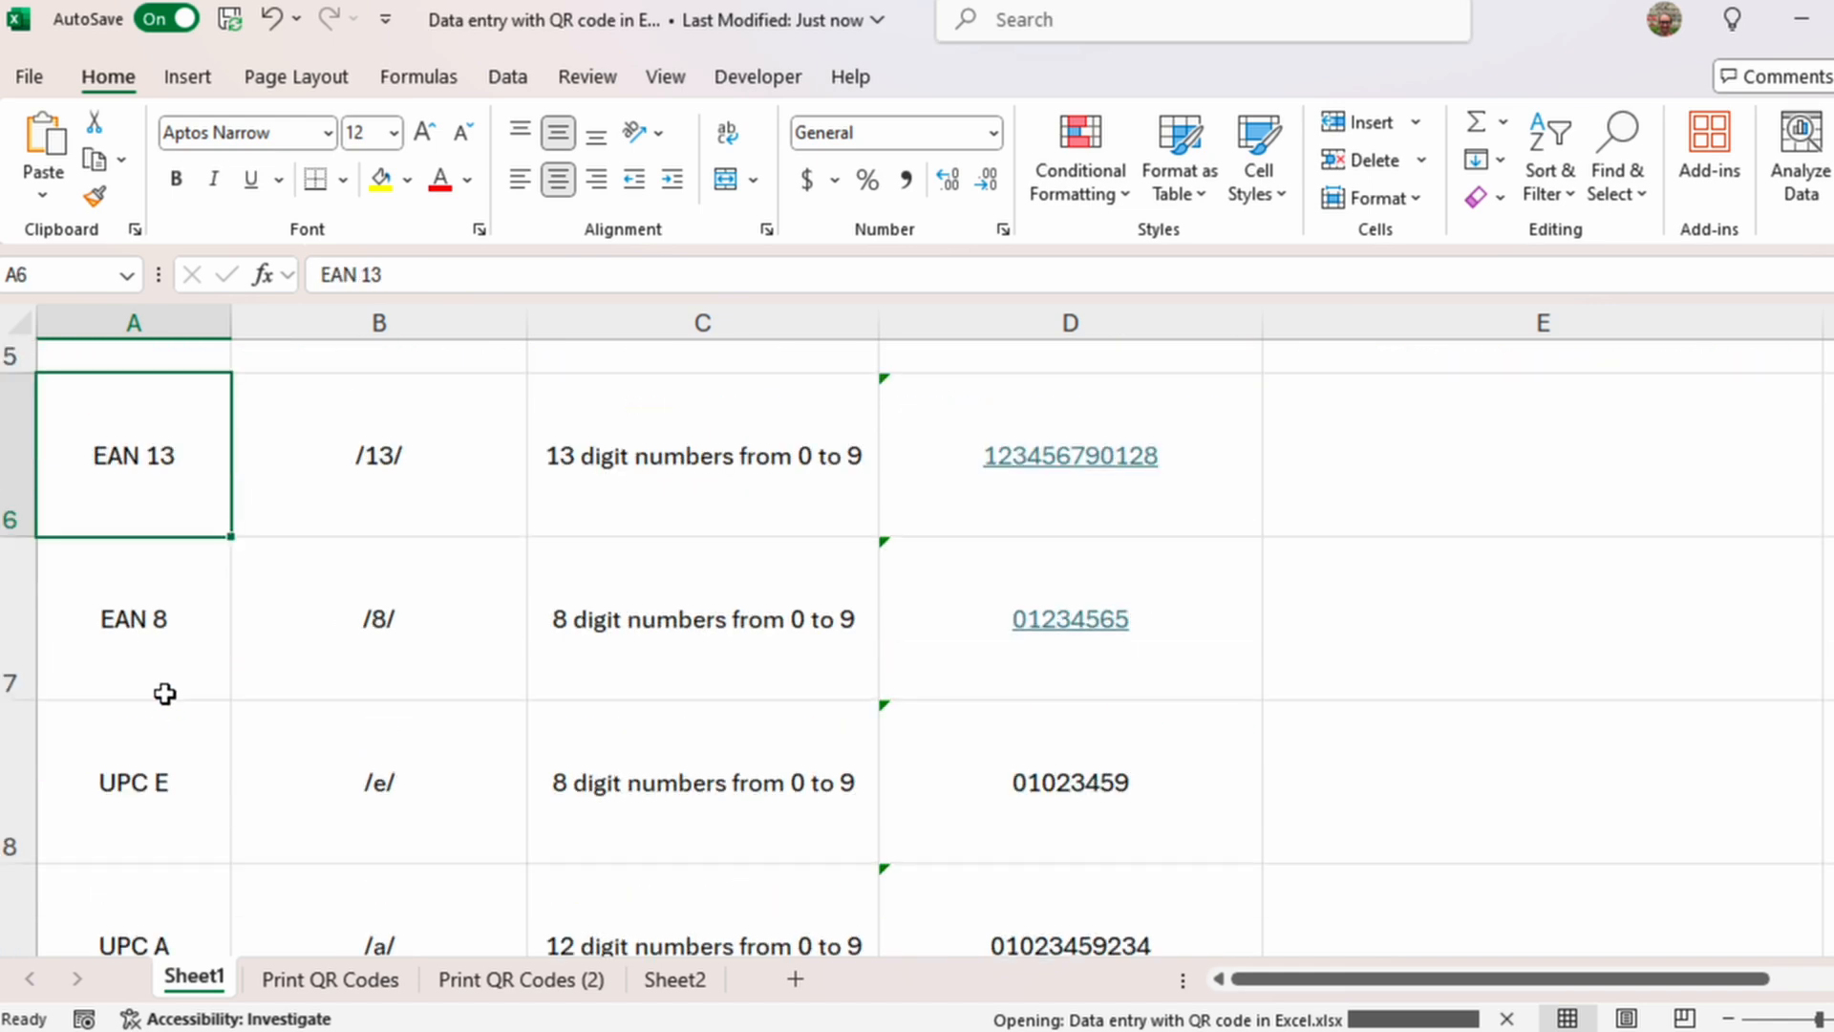
click(159, 643)
click(150, 748)
scroll(150, 749, down, 1)
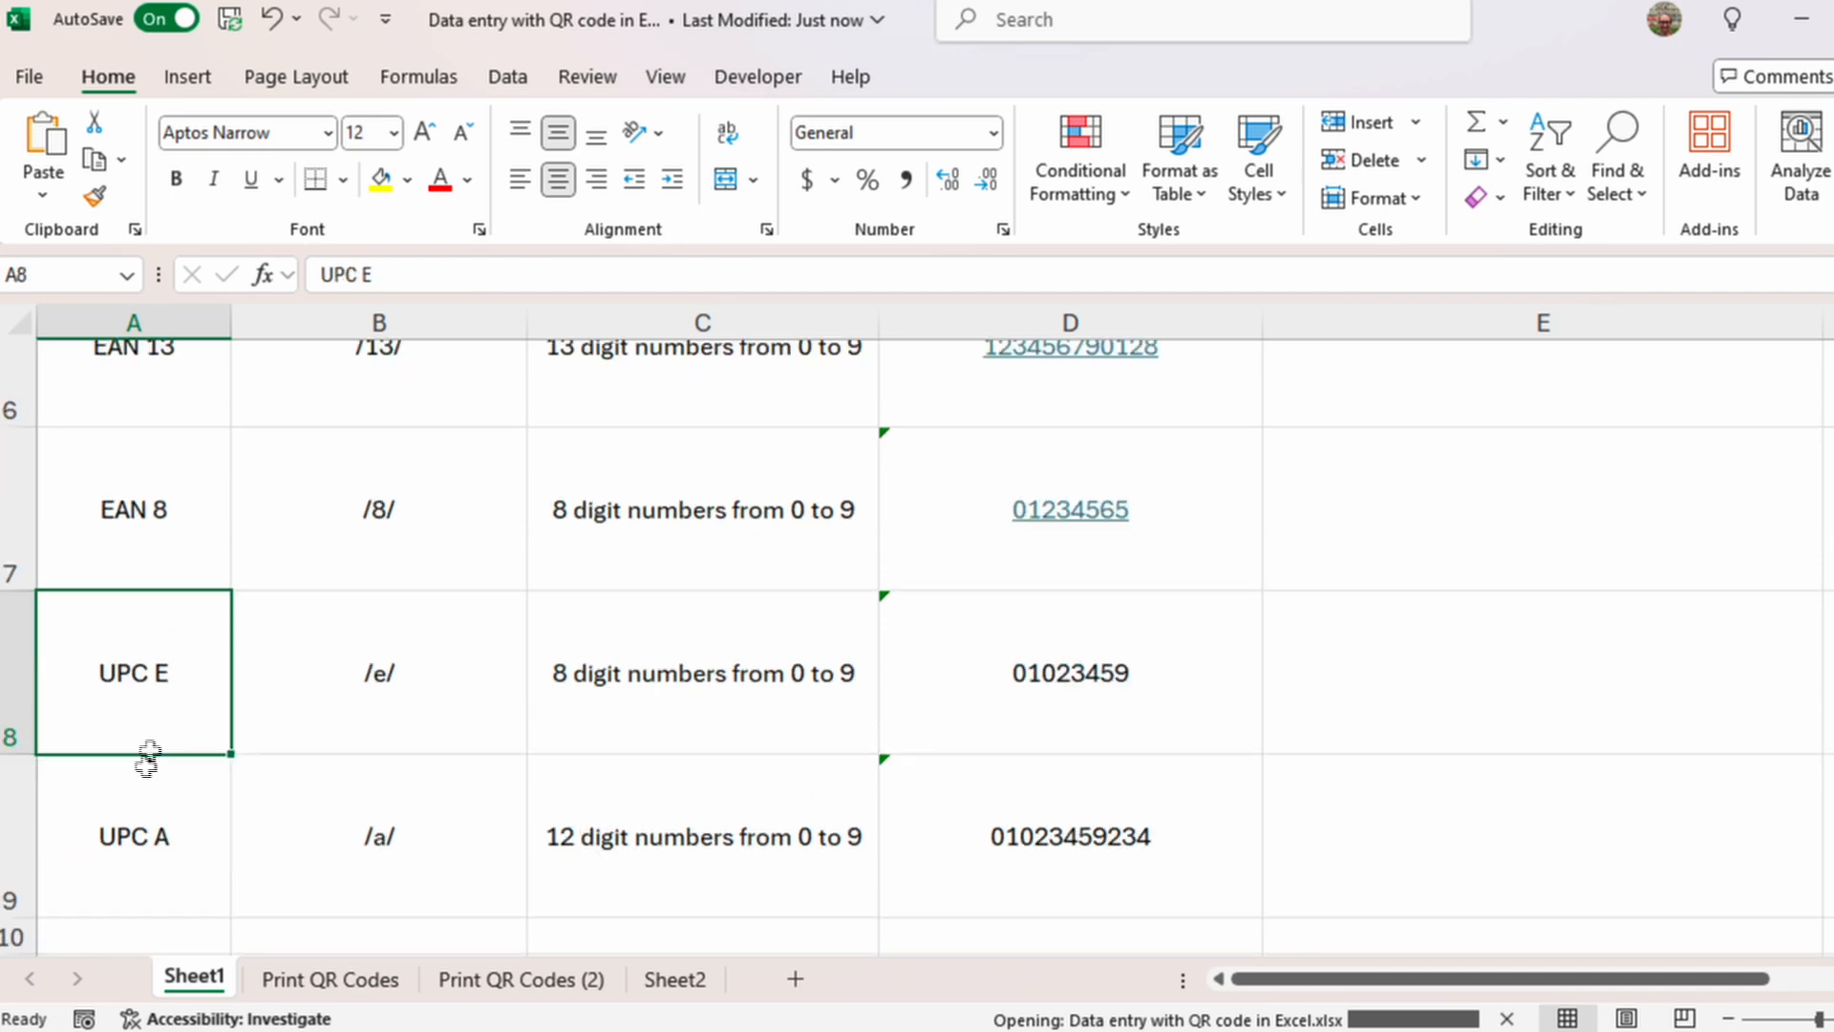
click(147, 779)
scroll(148, 764, up, 5)
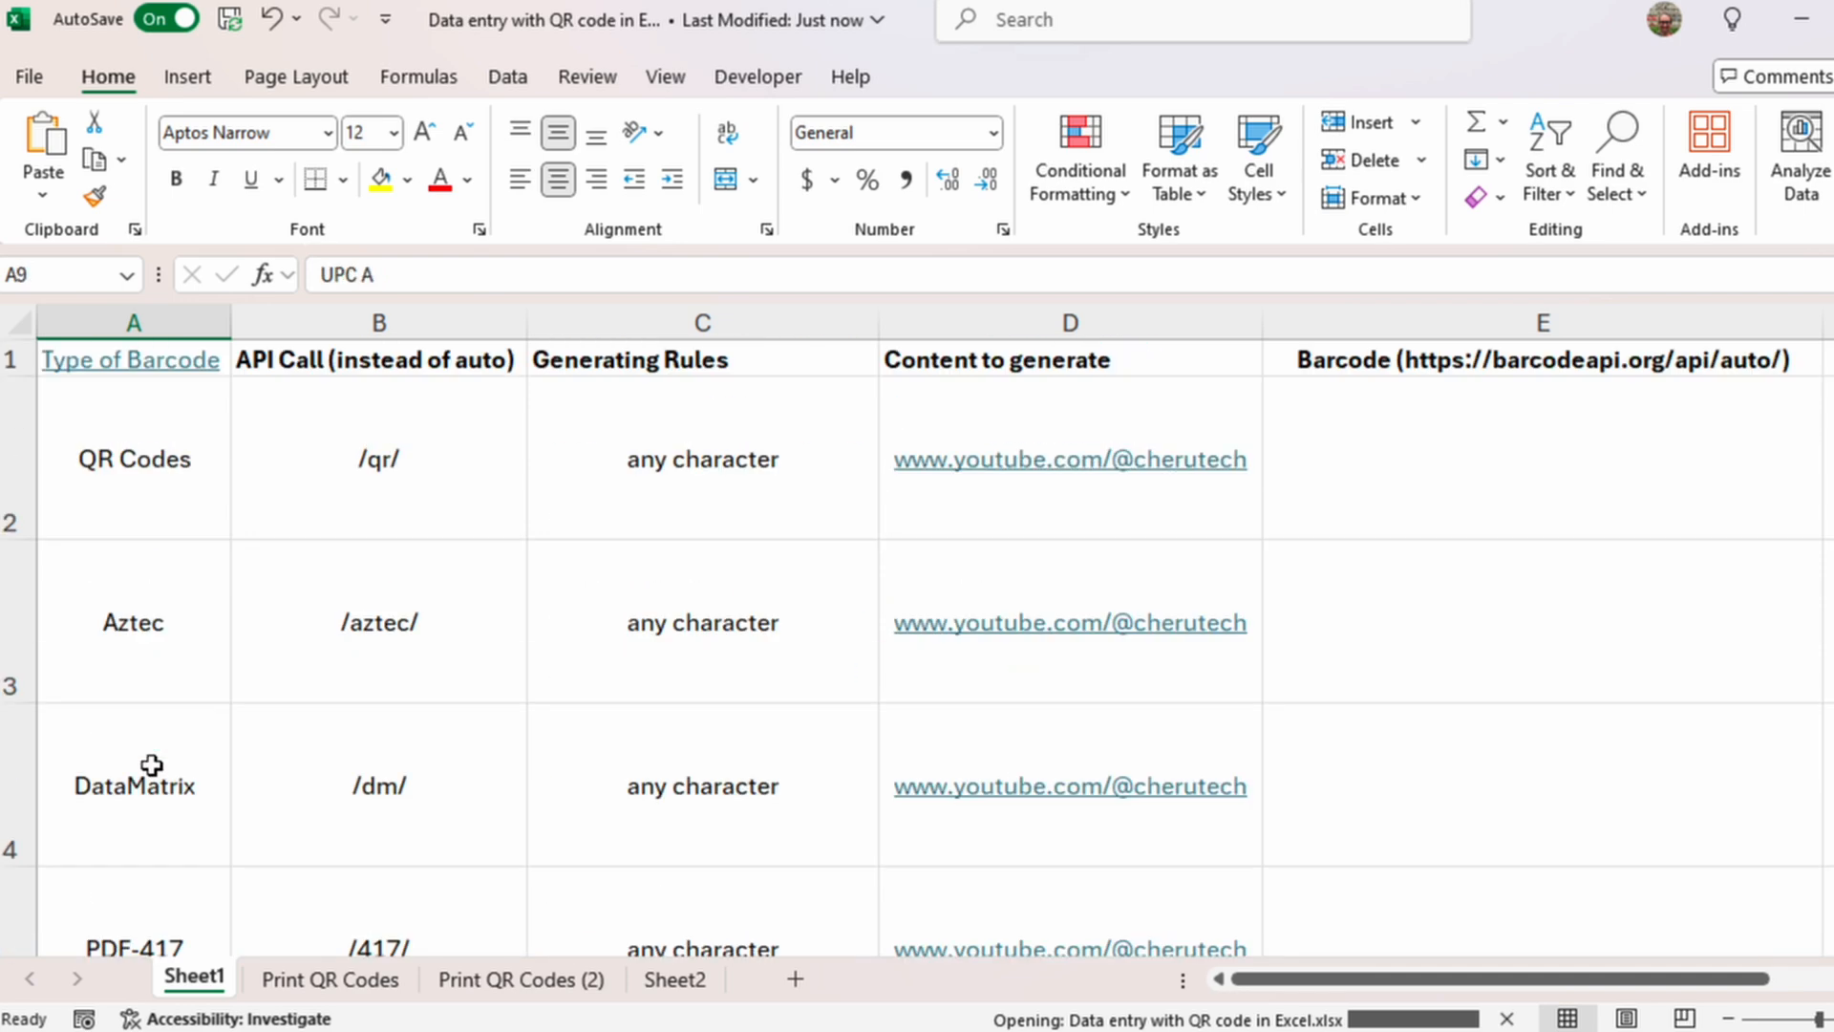
click(1425, 456)
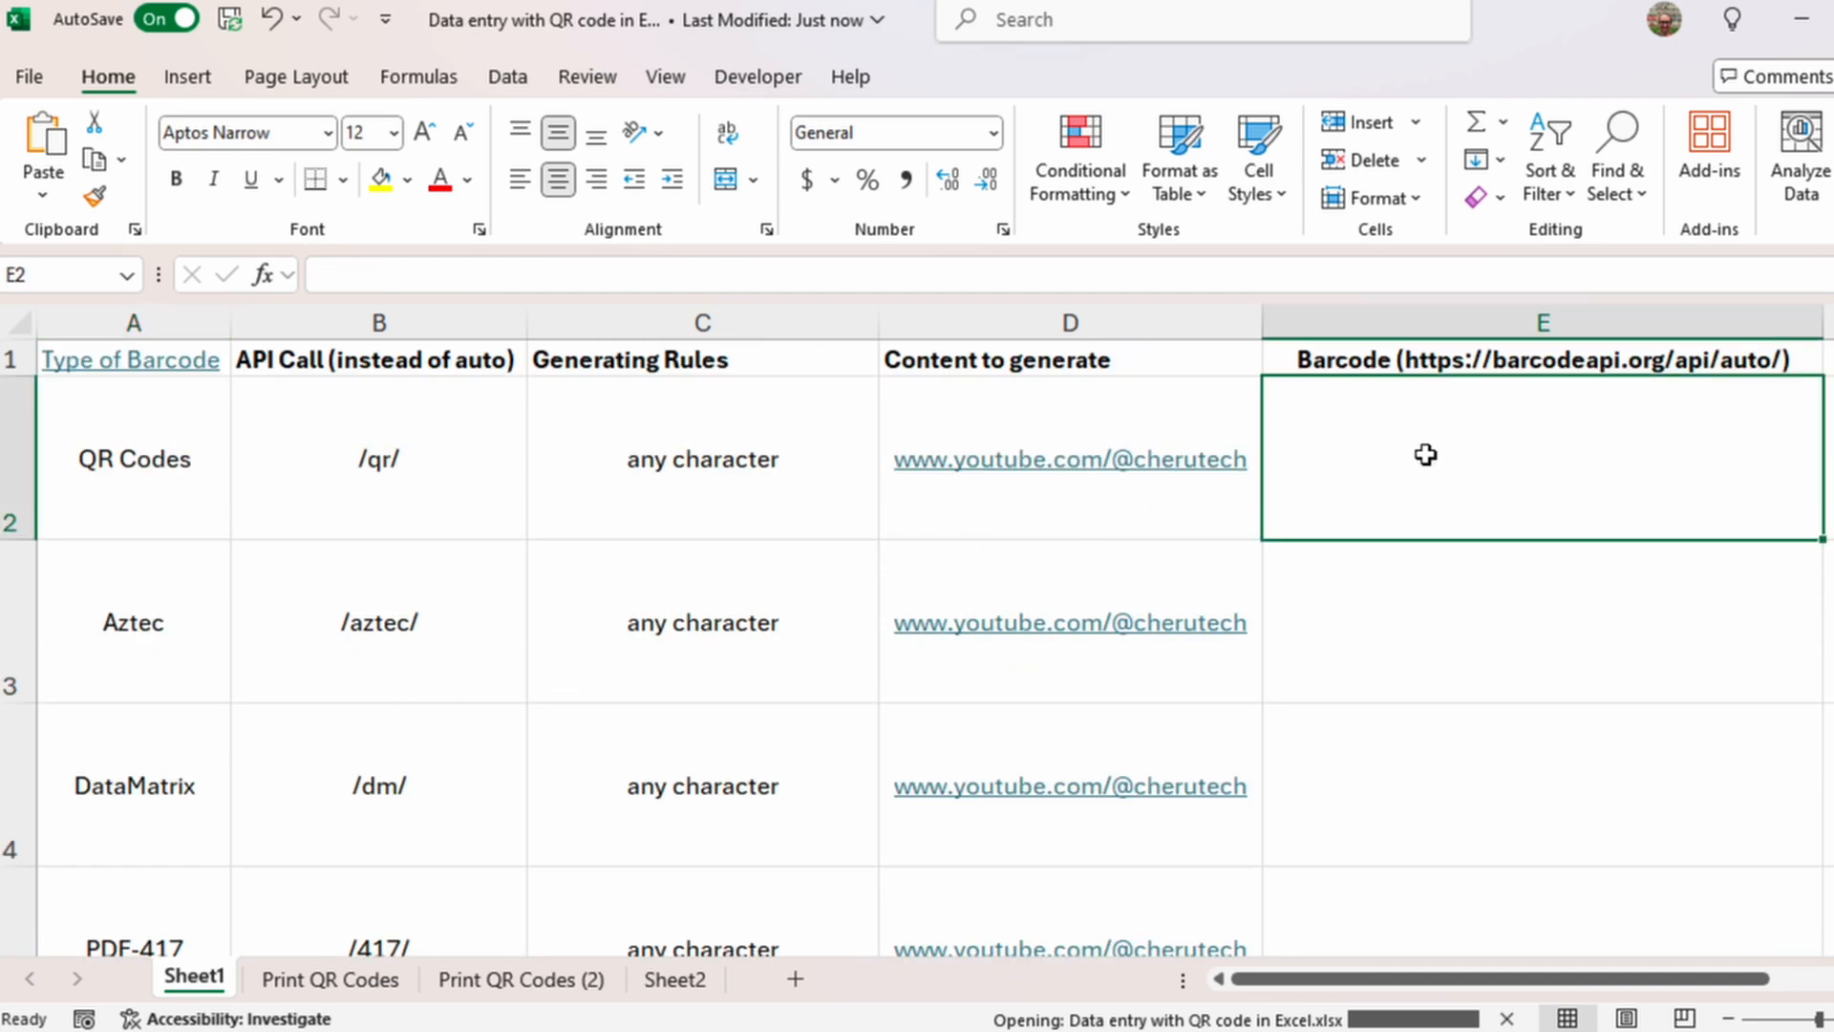
text(=image()
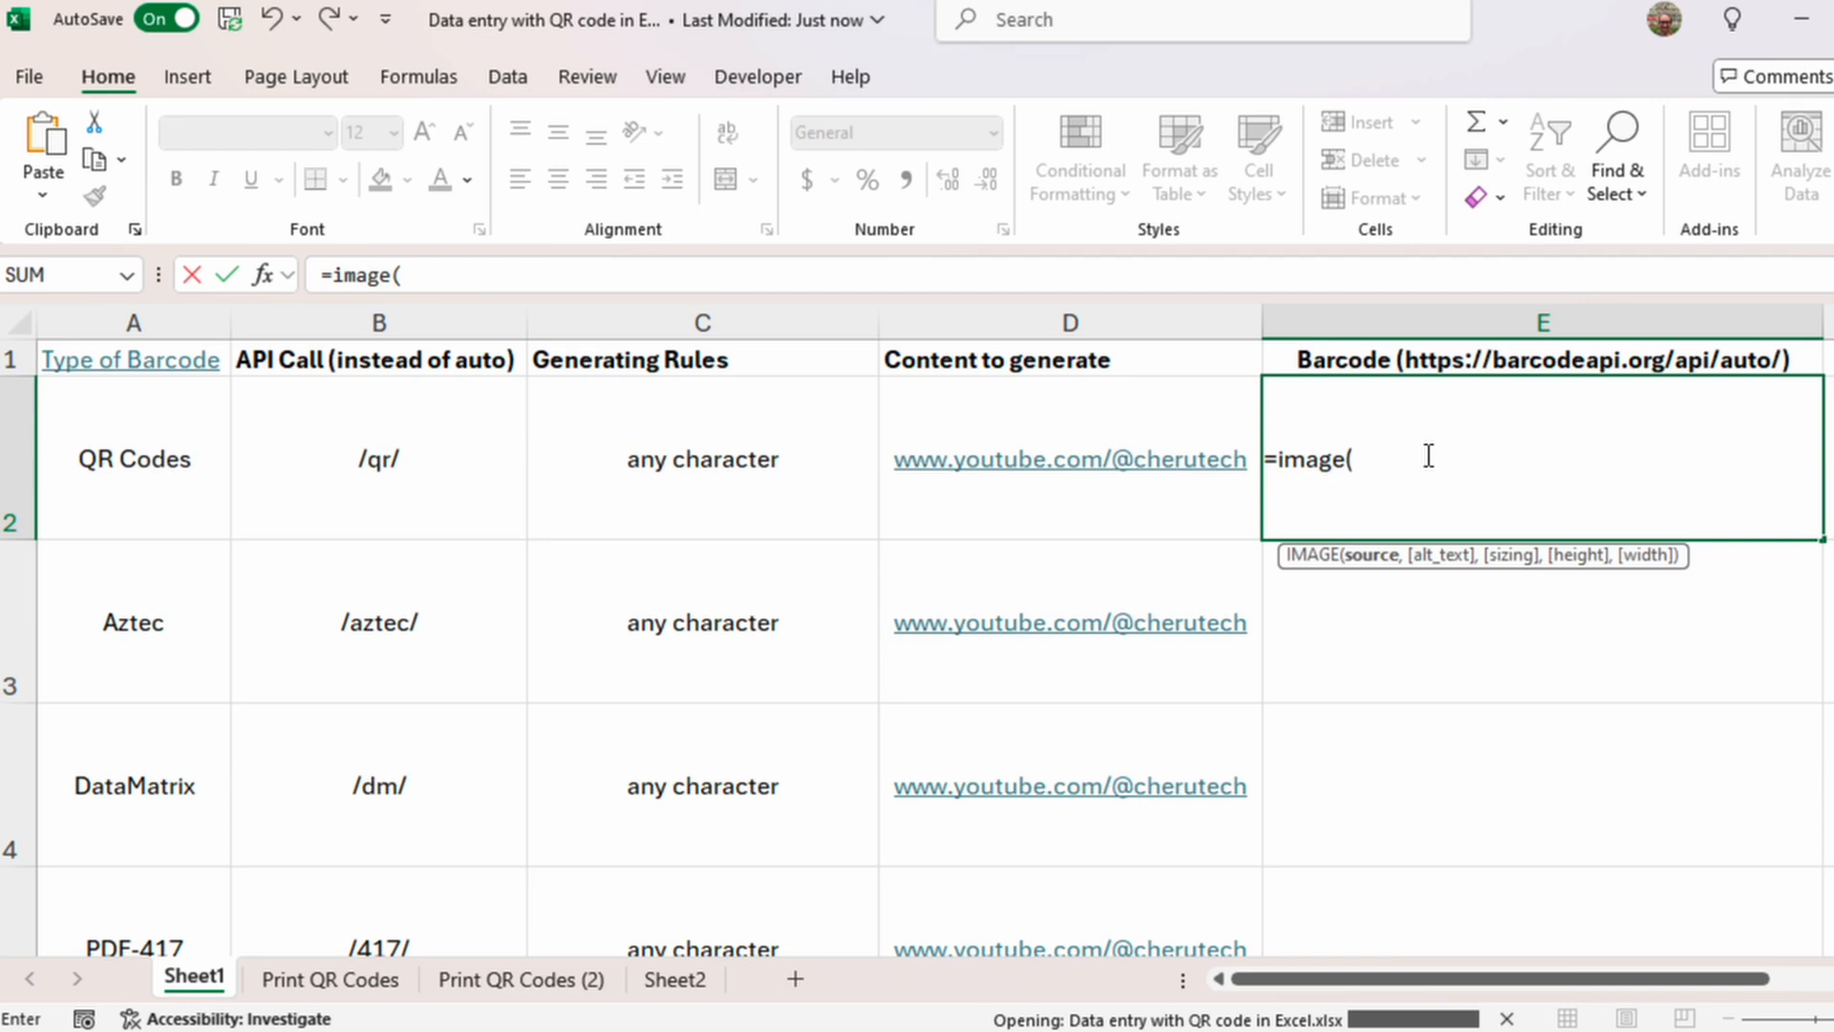
click(1488, 359)
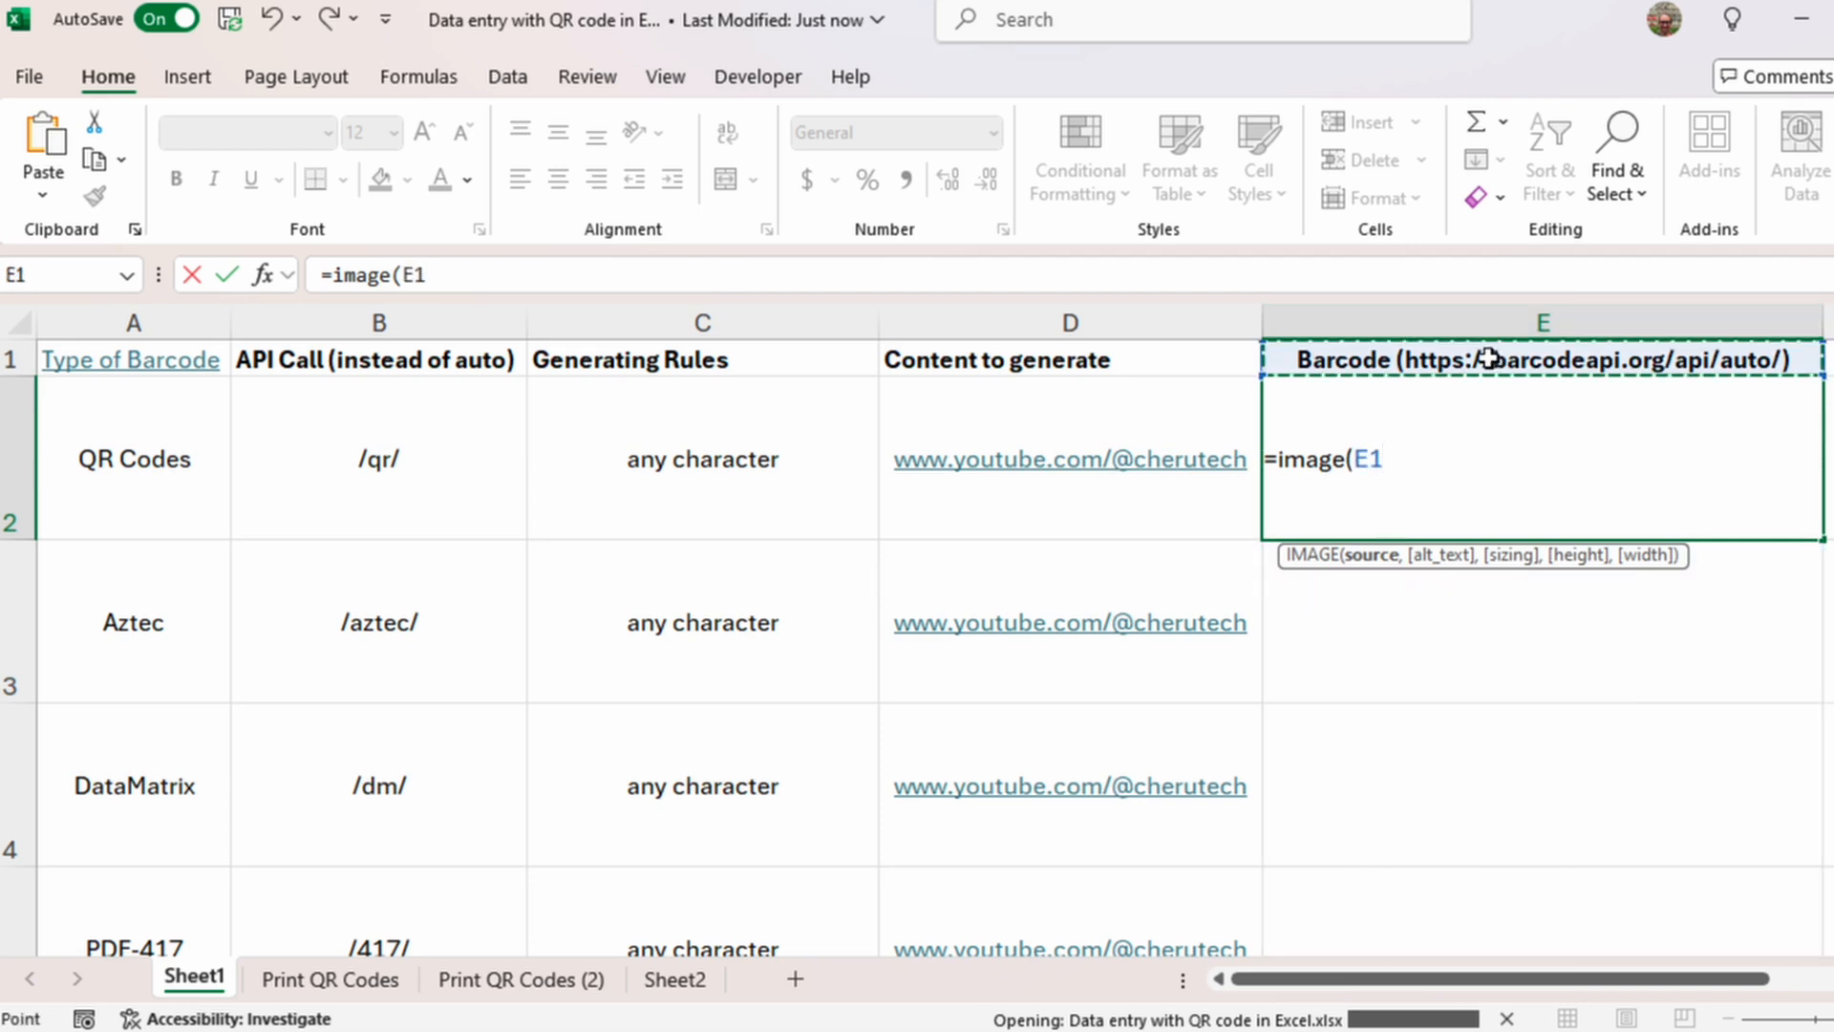
key(Escape)
double_click(1488, 360)
drag(1412, 359, 1774, 363)
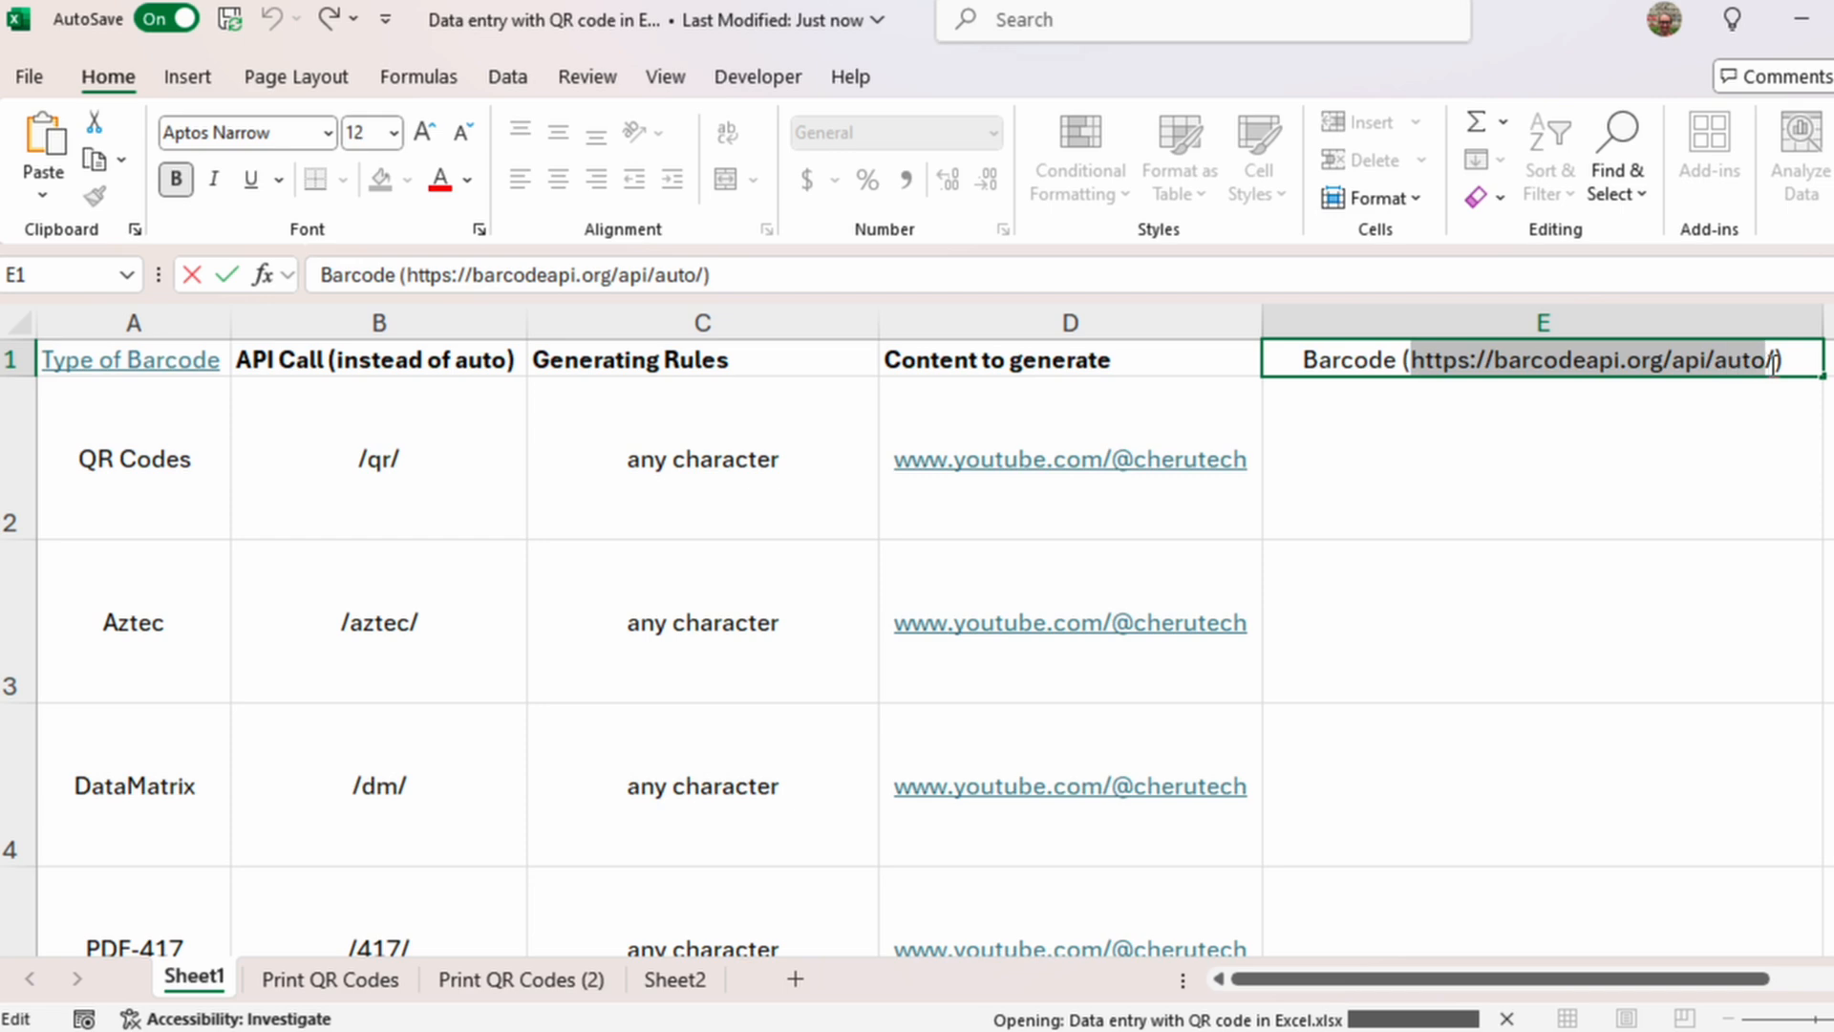
click(1555, 431)
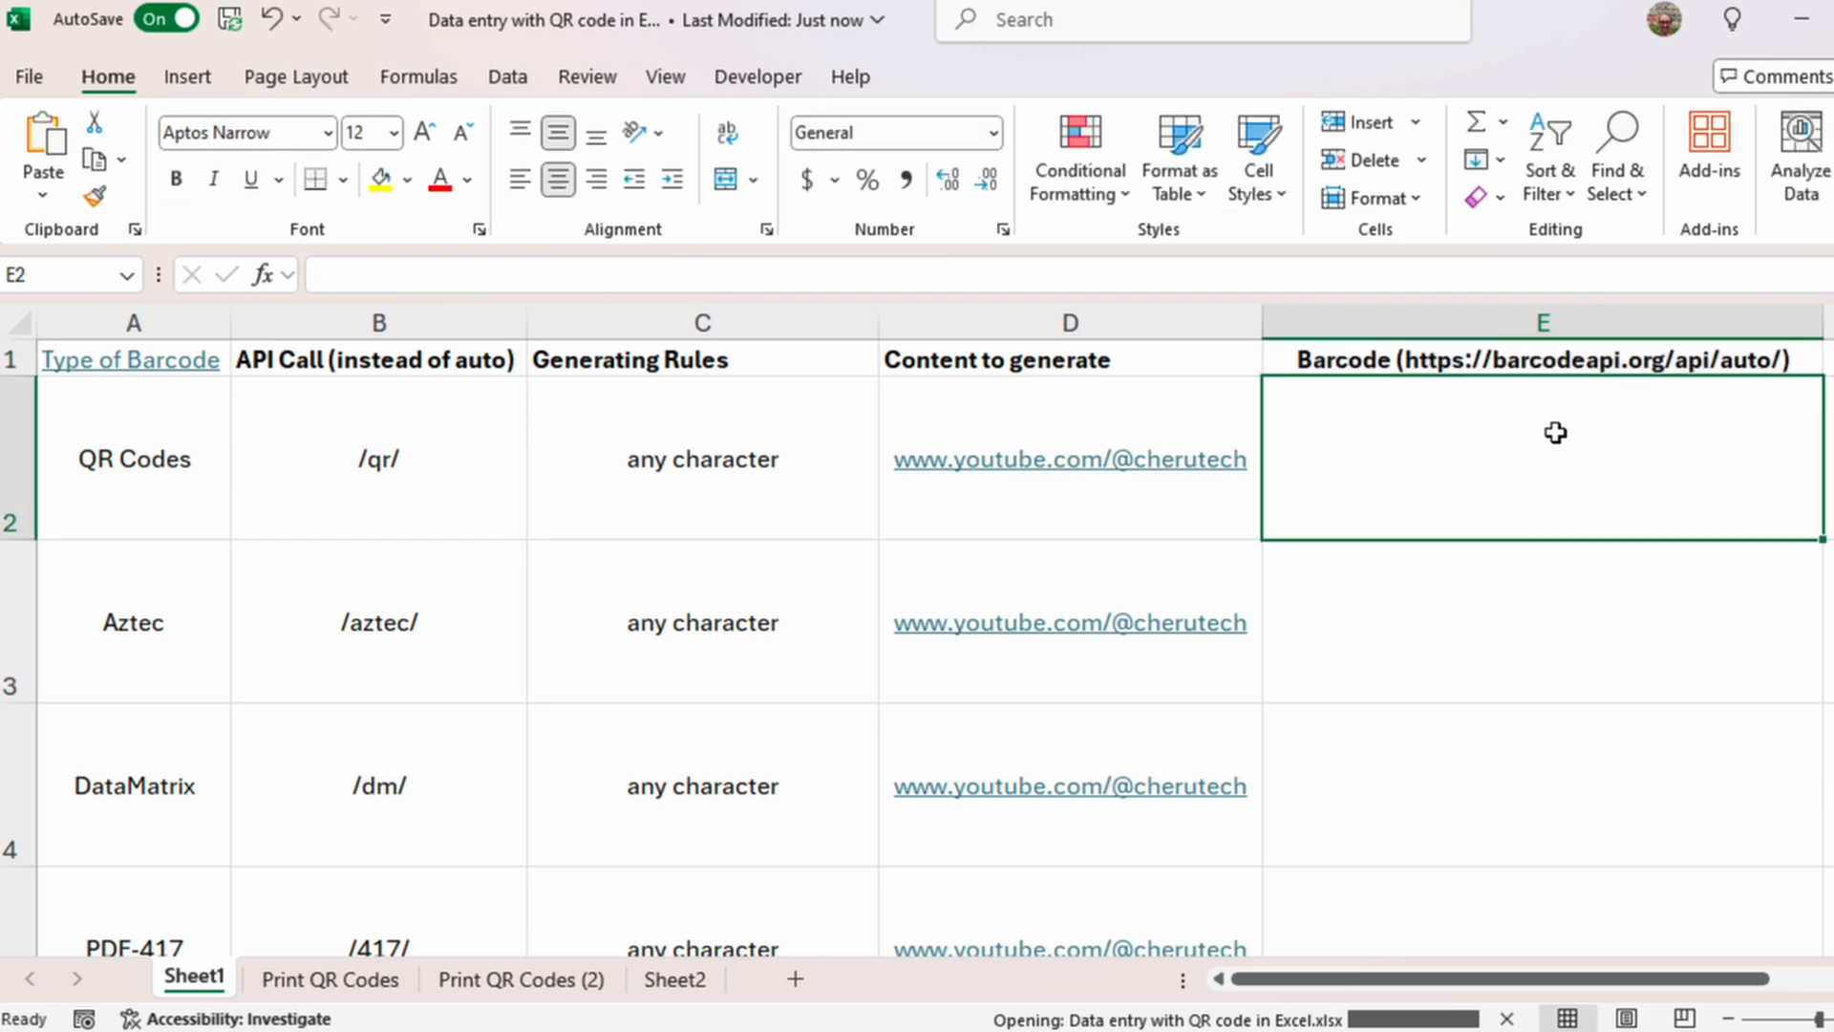
text(=image()
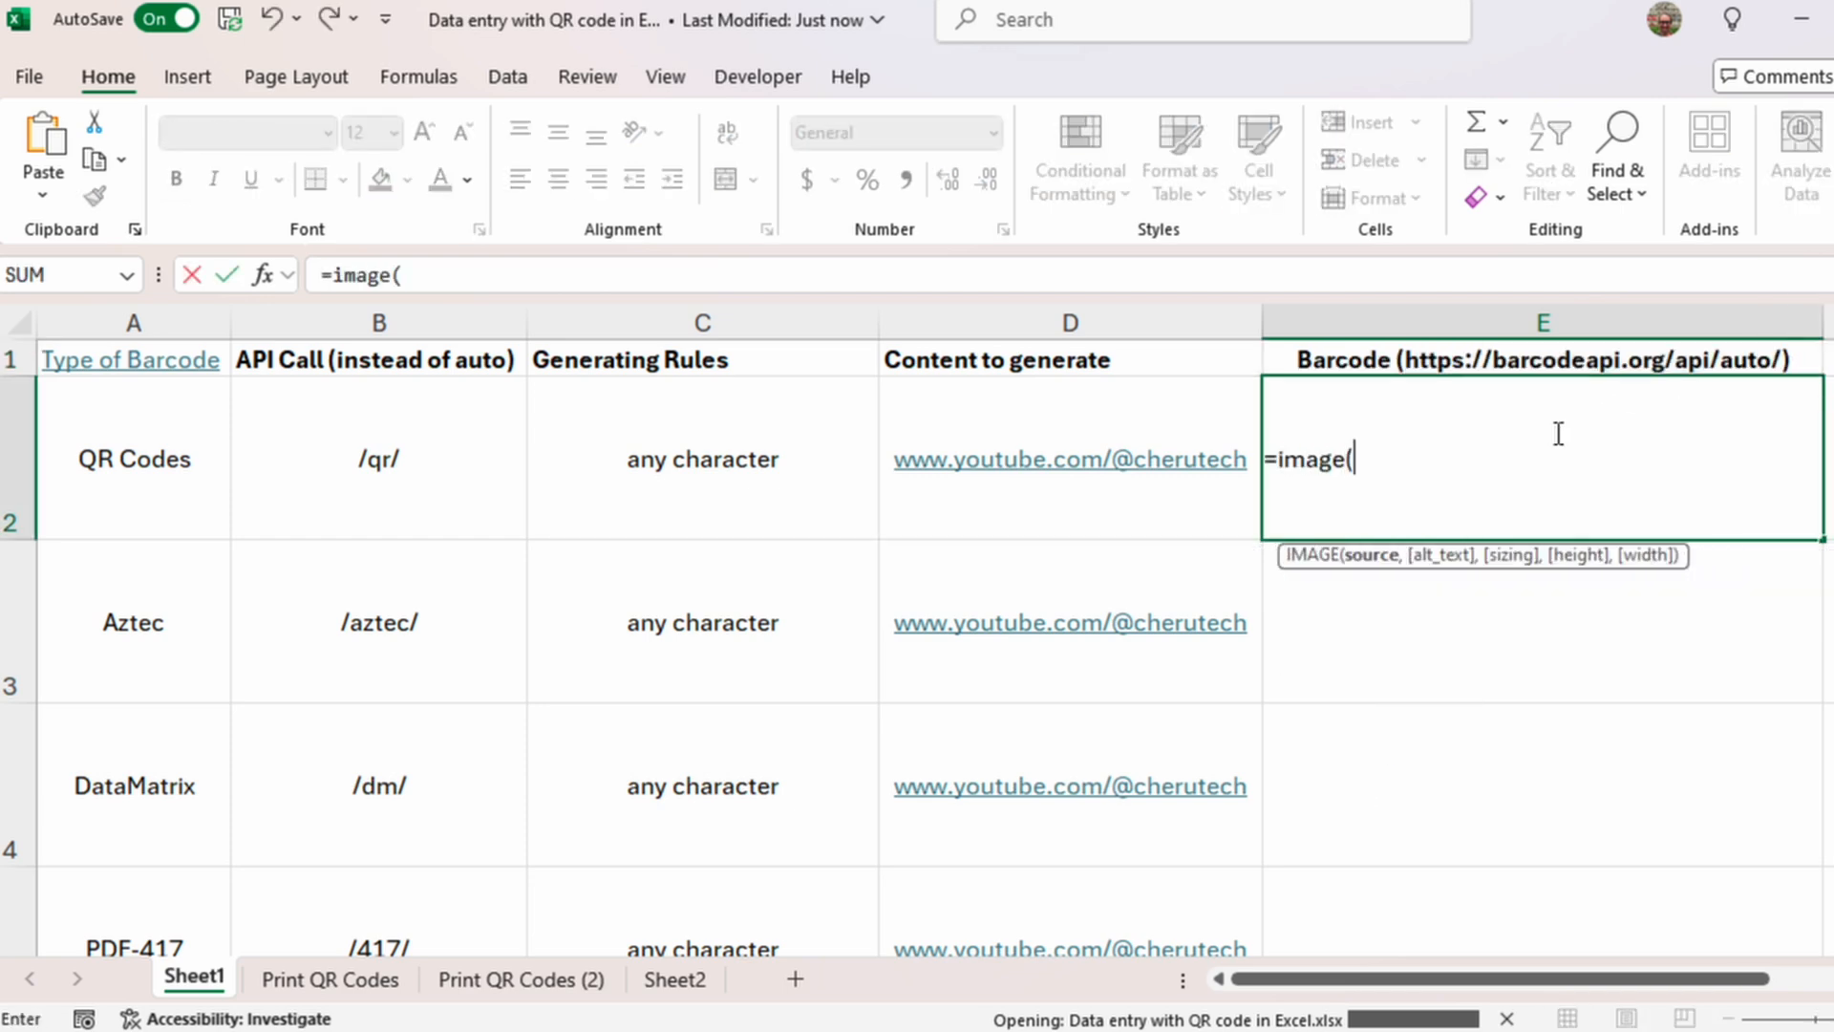
key(ctrl+v)
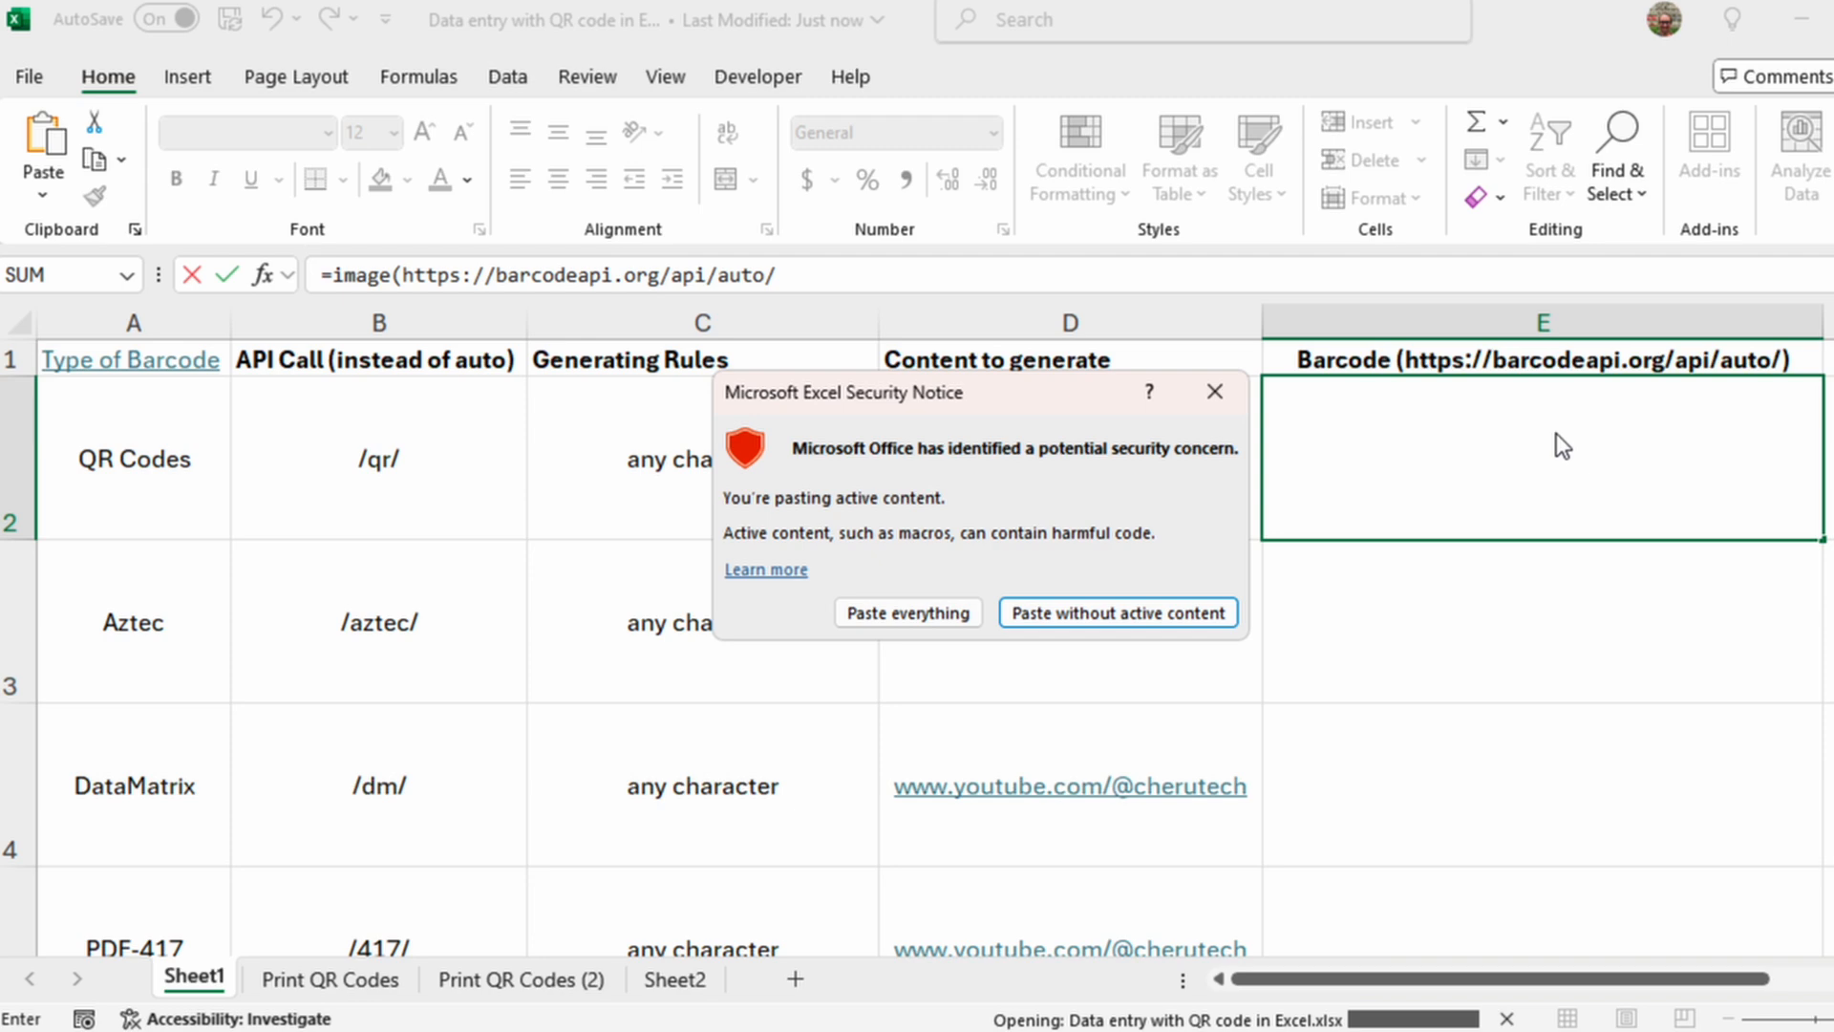
click(1075, 612)
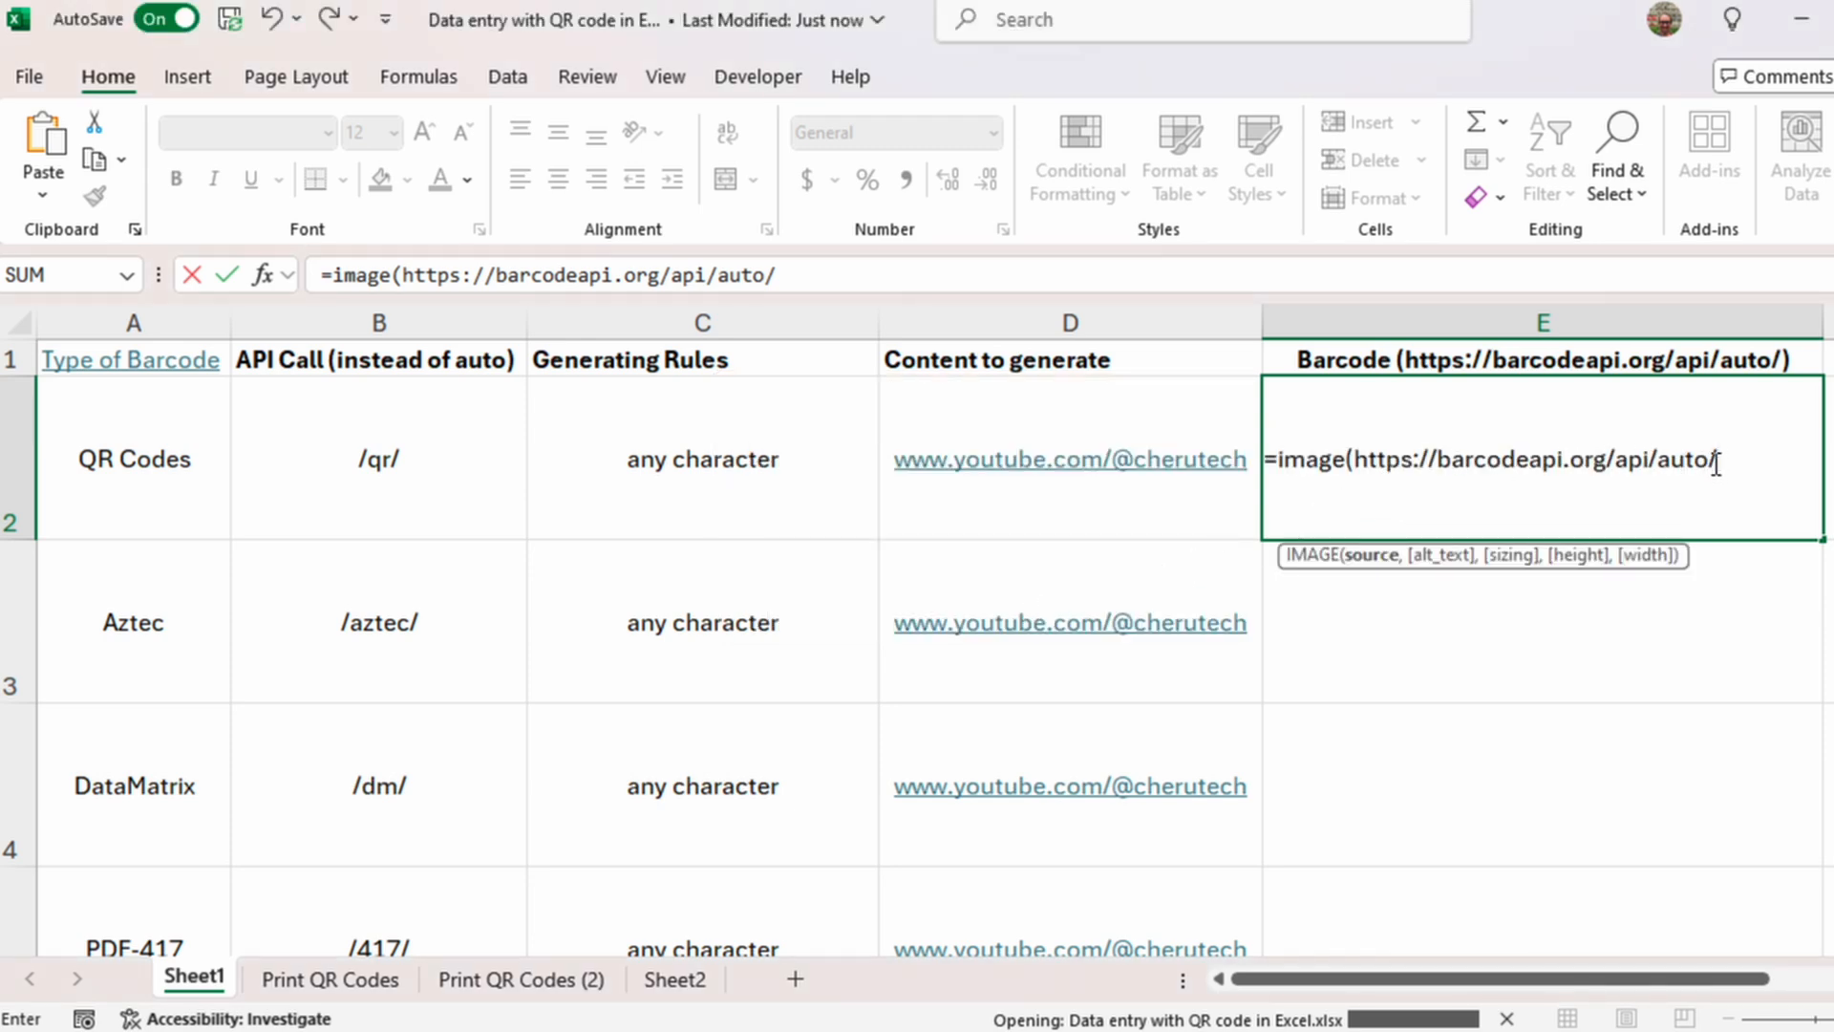
text(www.)
key(BackSpace)
key(BackSpace)
key(BackSpace)
key(BackSpace)
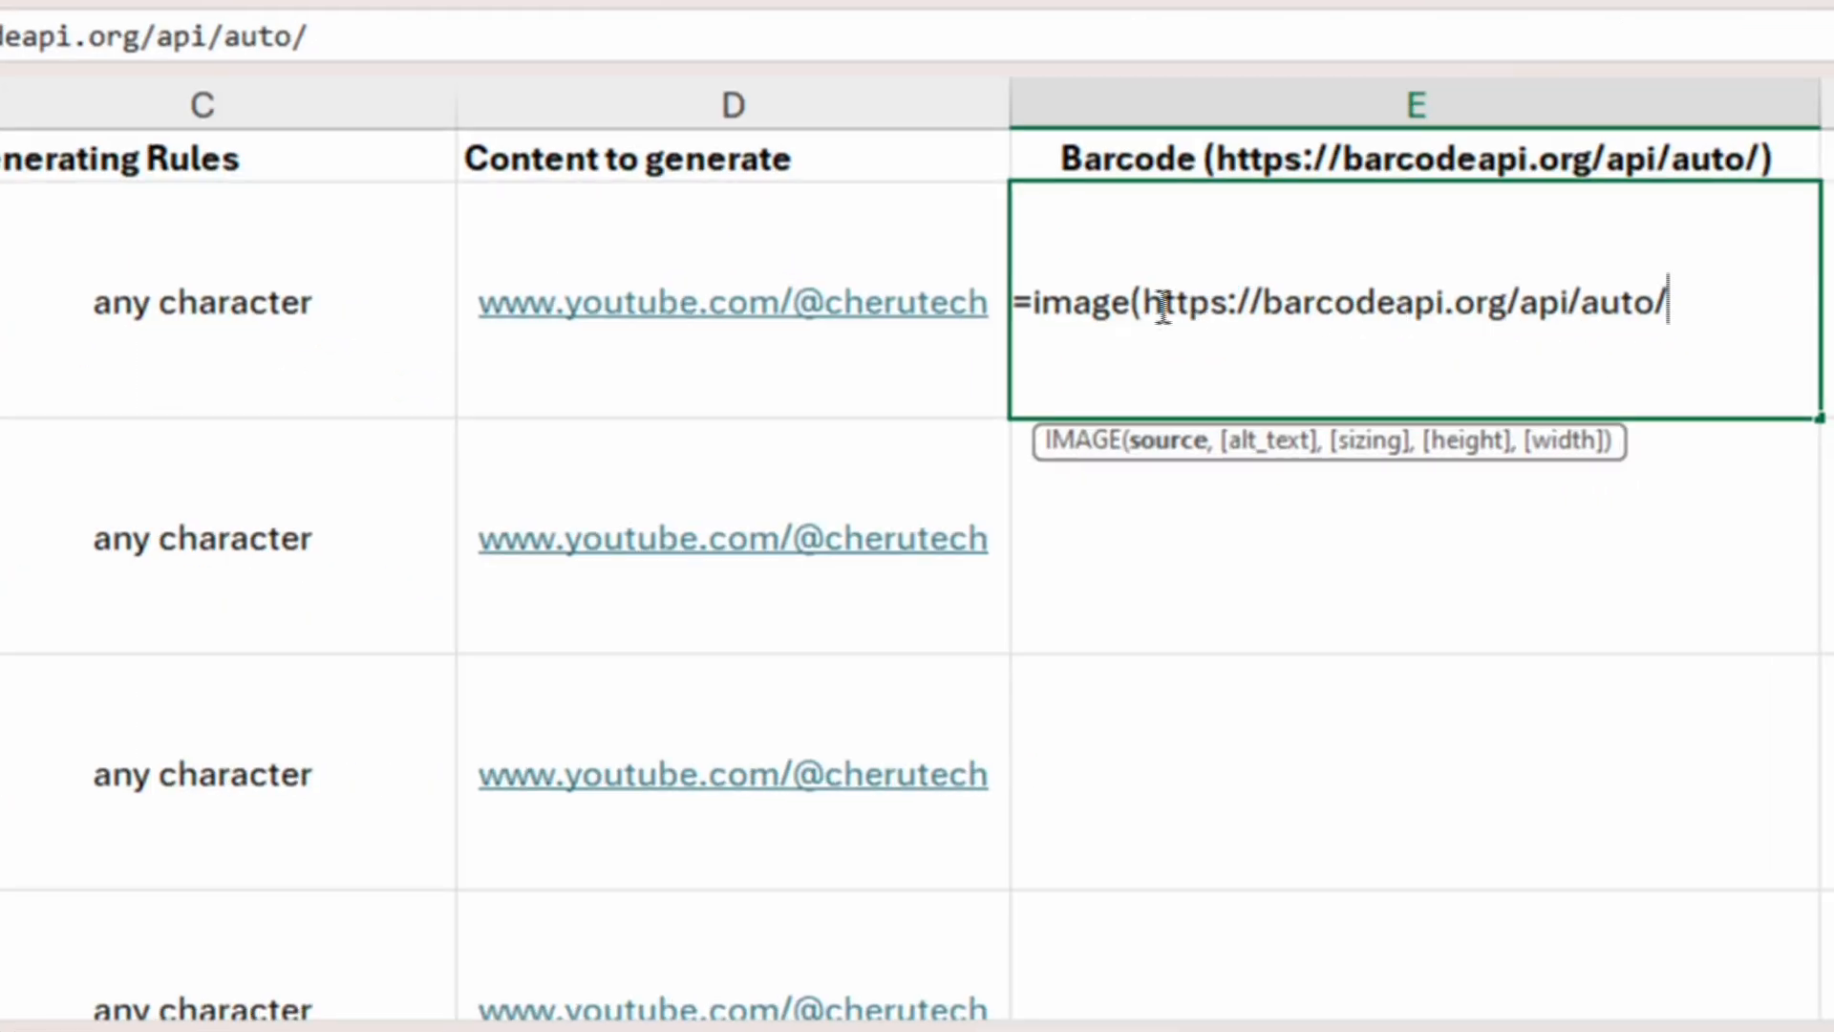
Step: Enclose the formula's URL in quotation marks and join it to cell D2 with &
click(1147, 311)
text(")
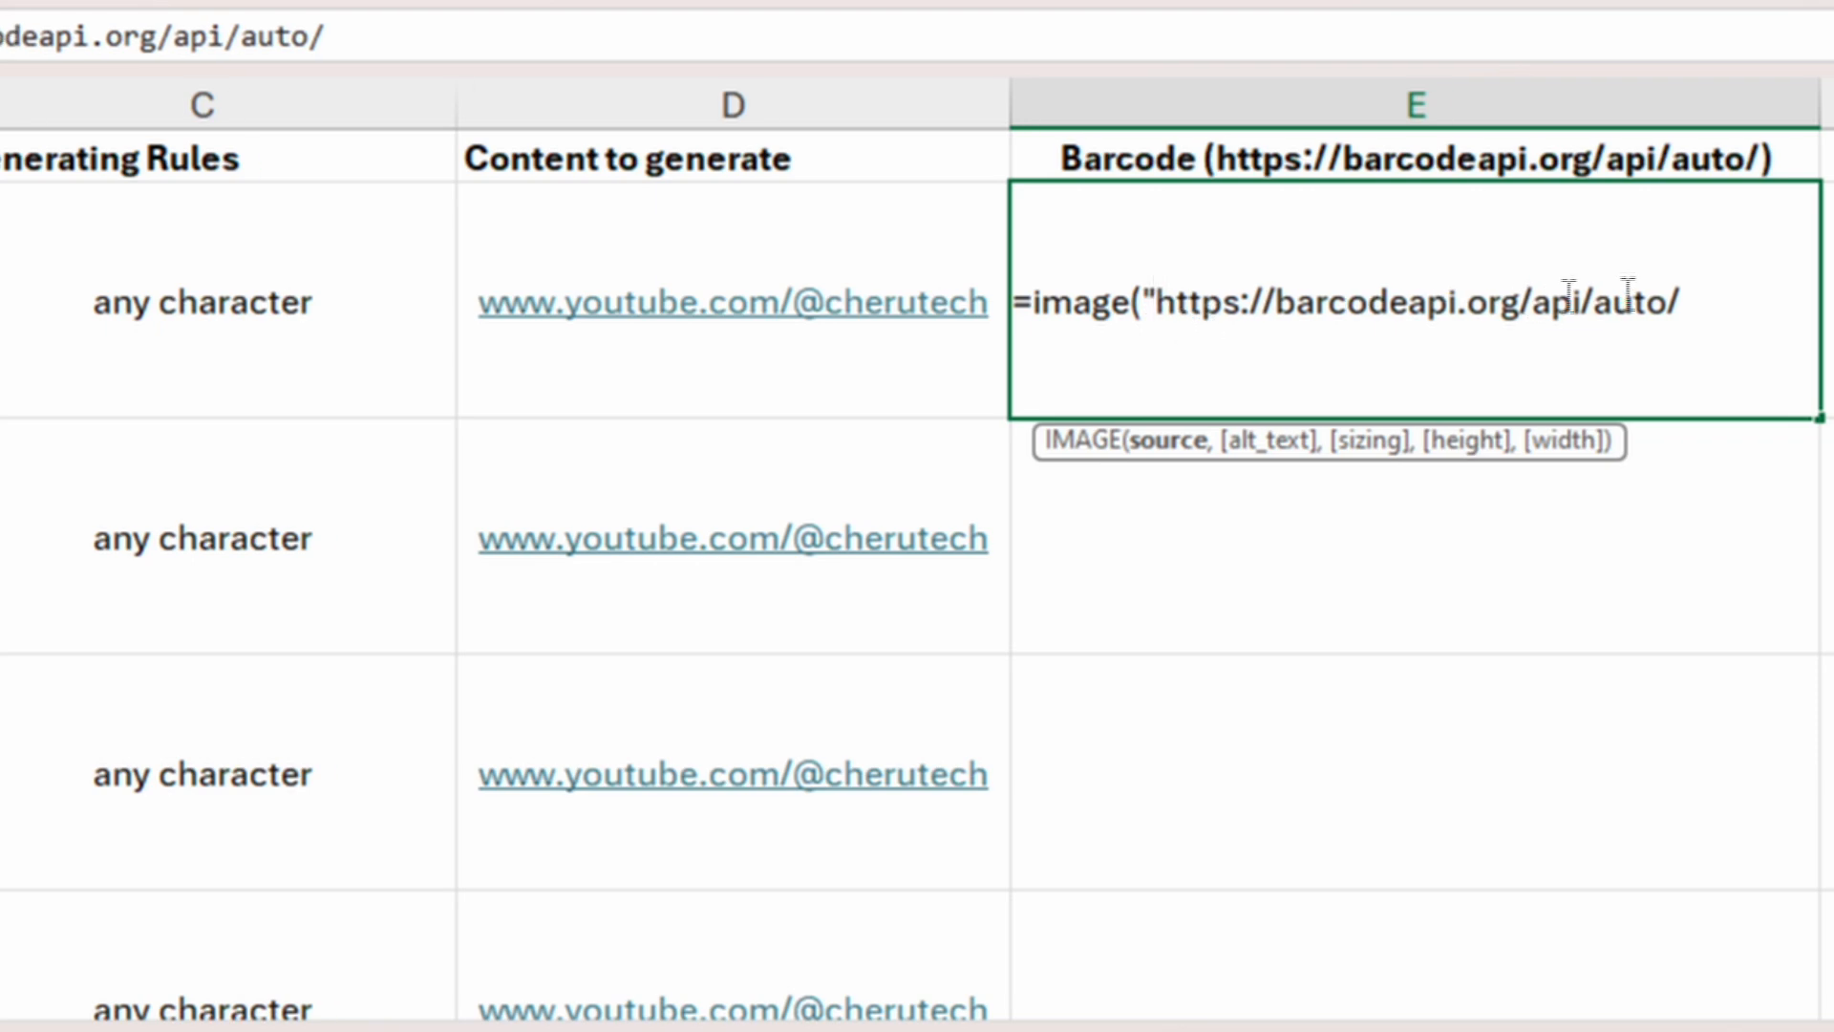
click(1702, 299)
text("&)
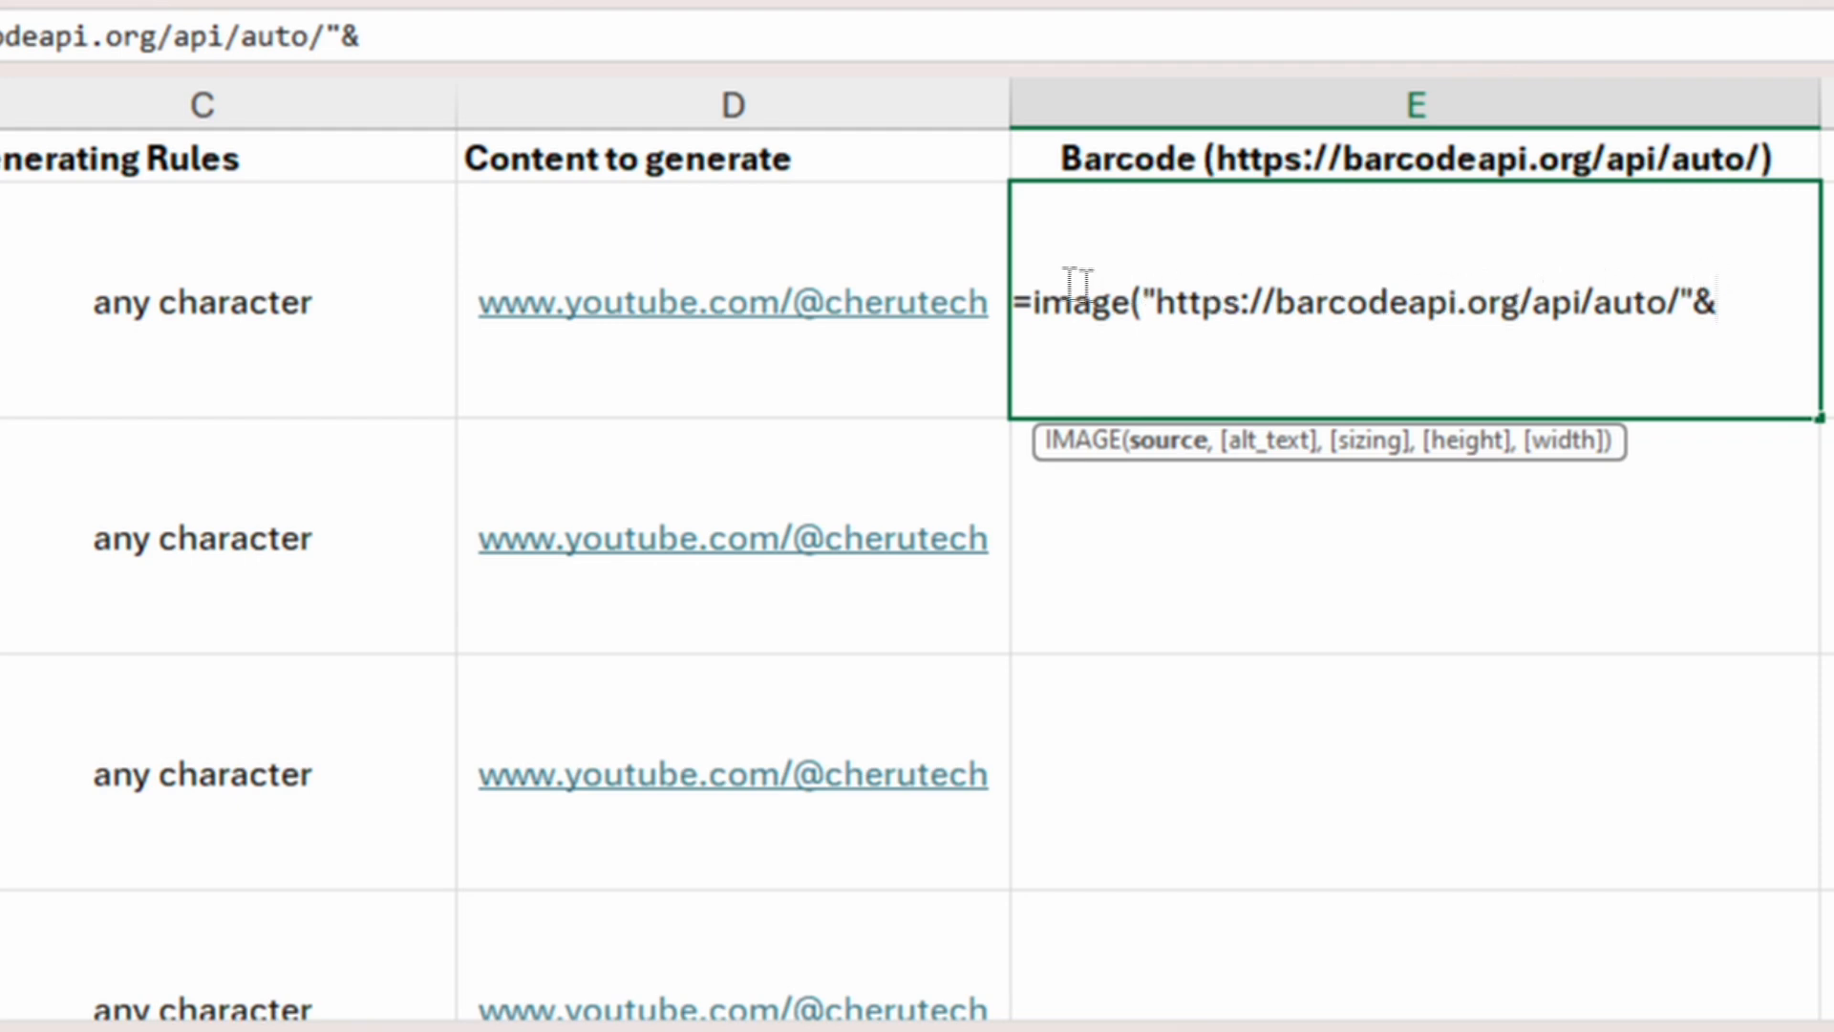
click(789, 254)
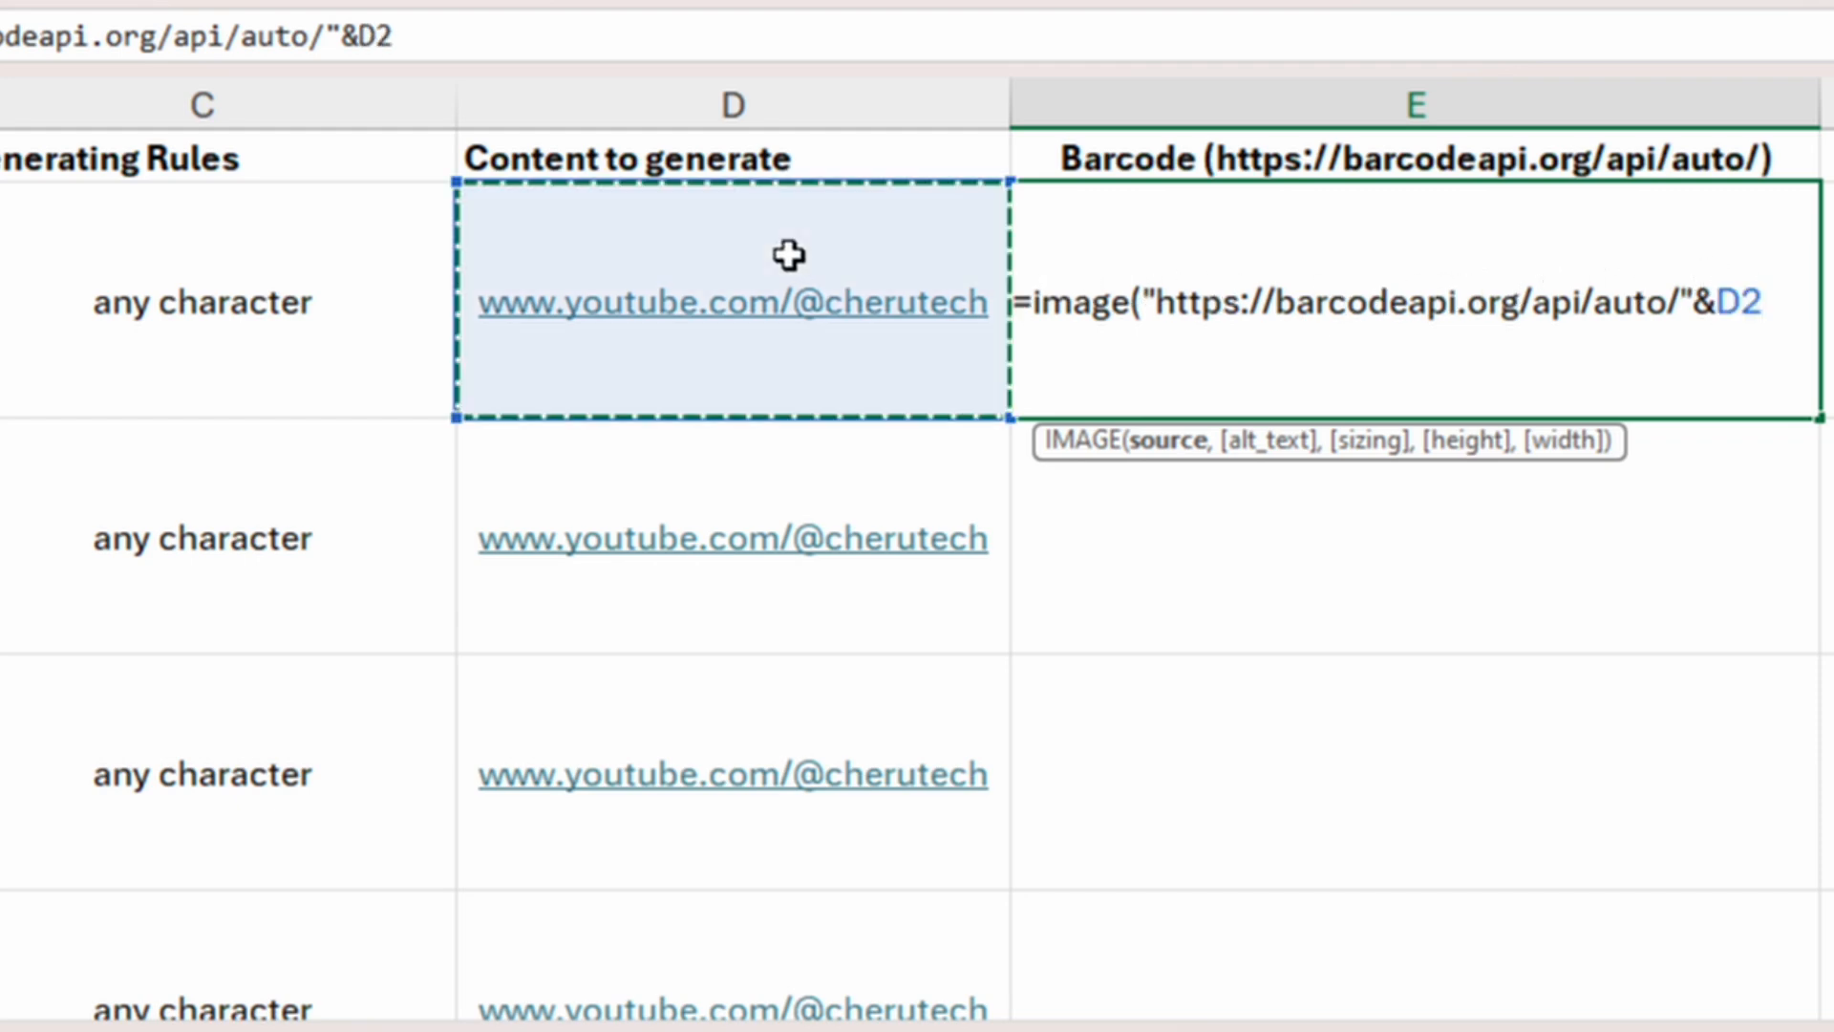
Step: Complete the IMAGE formula in E2 with no alt text, custom sizing 3, height 50 and width 50
text(,)
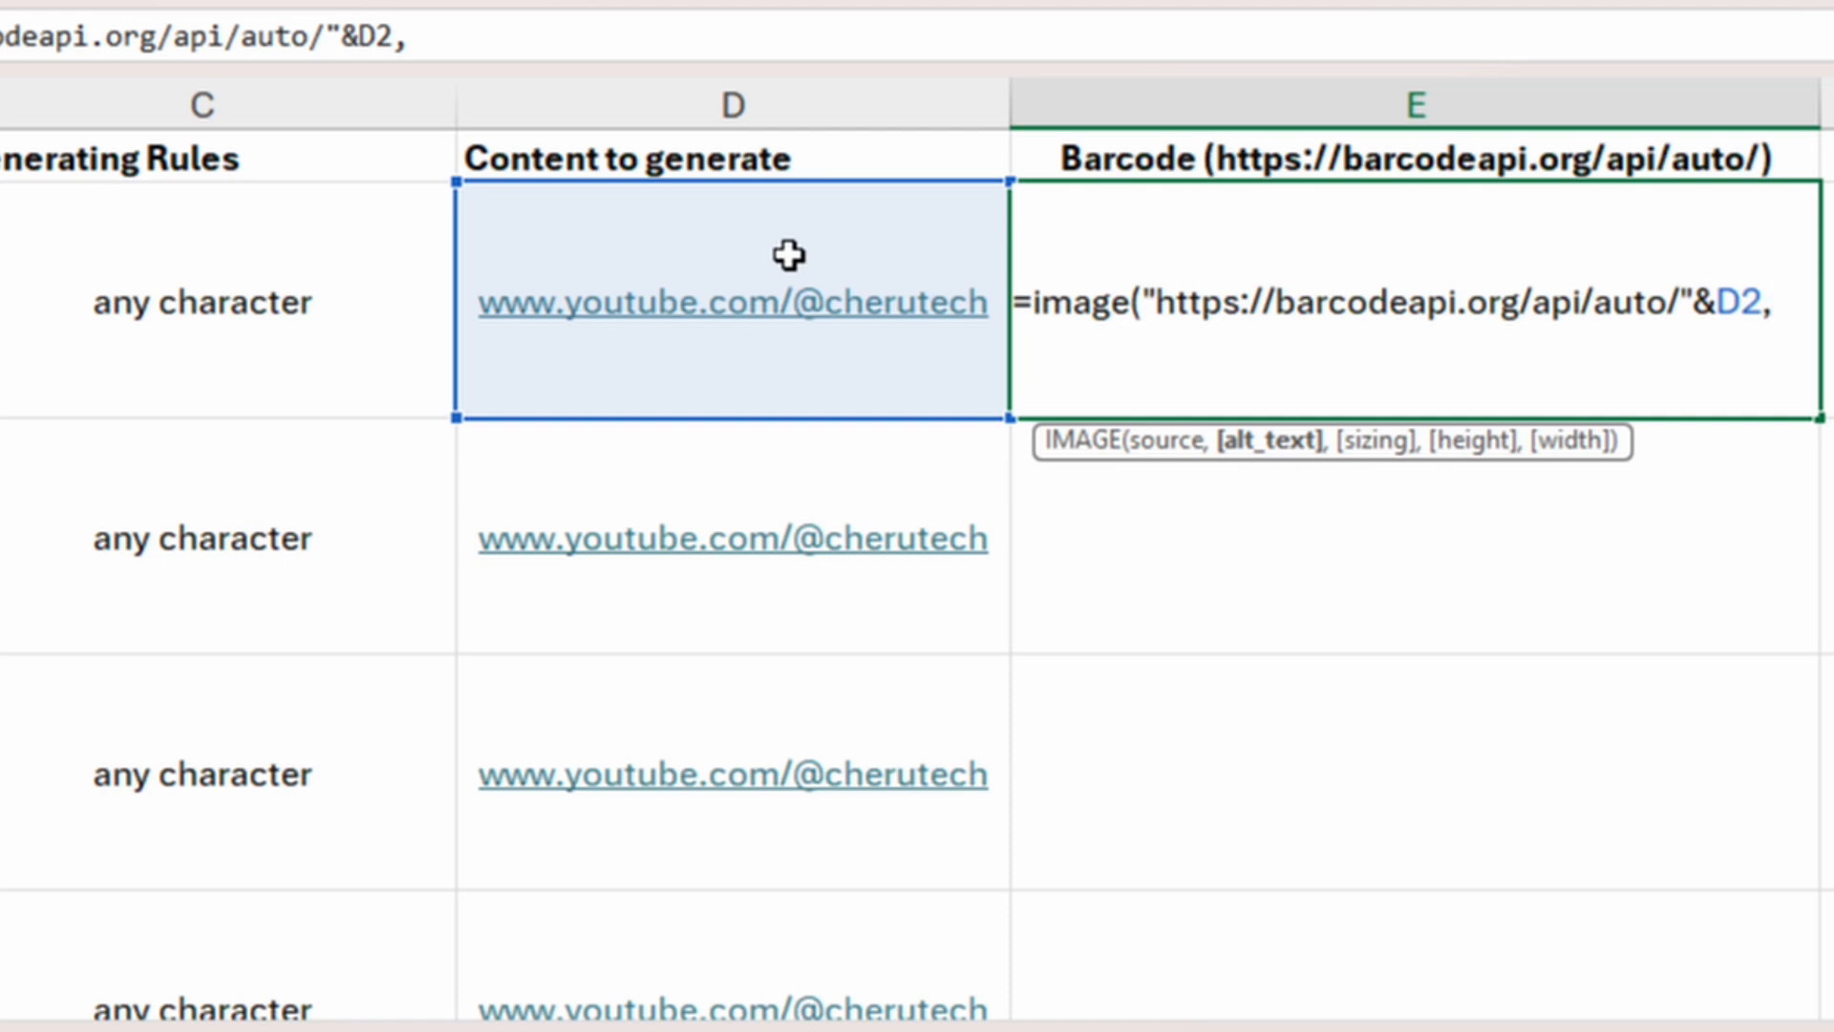
text(,)
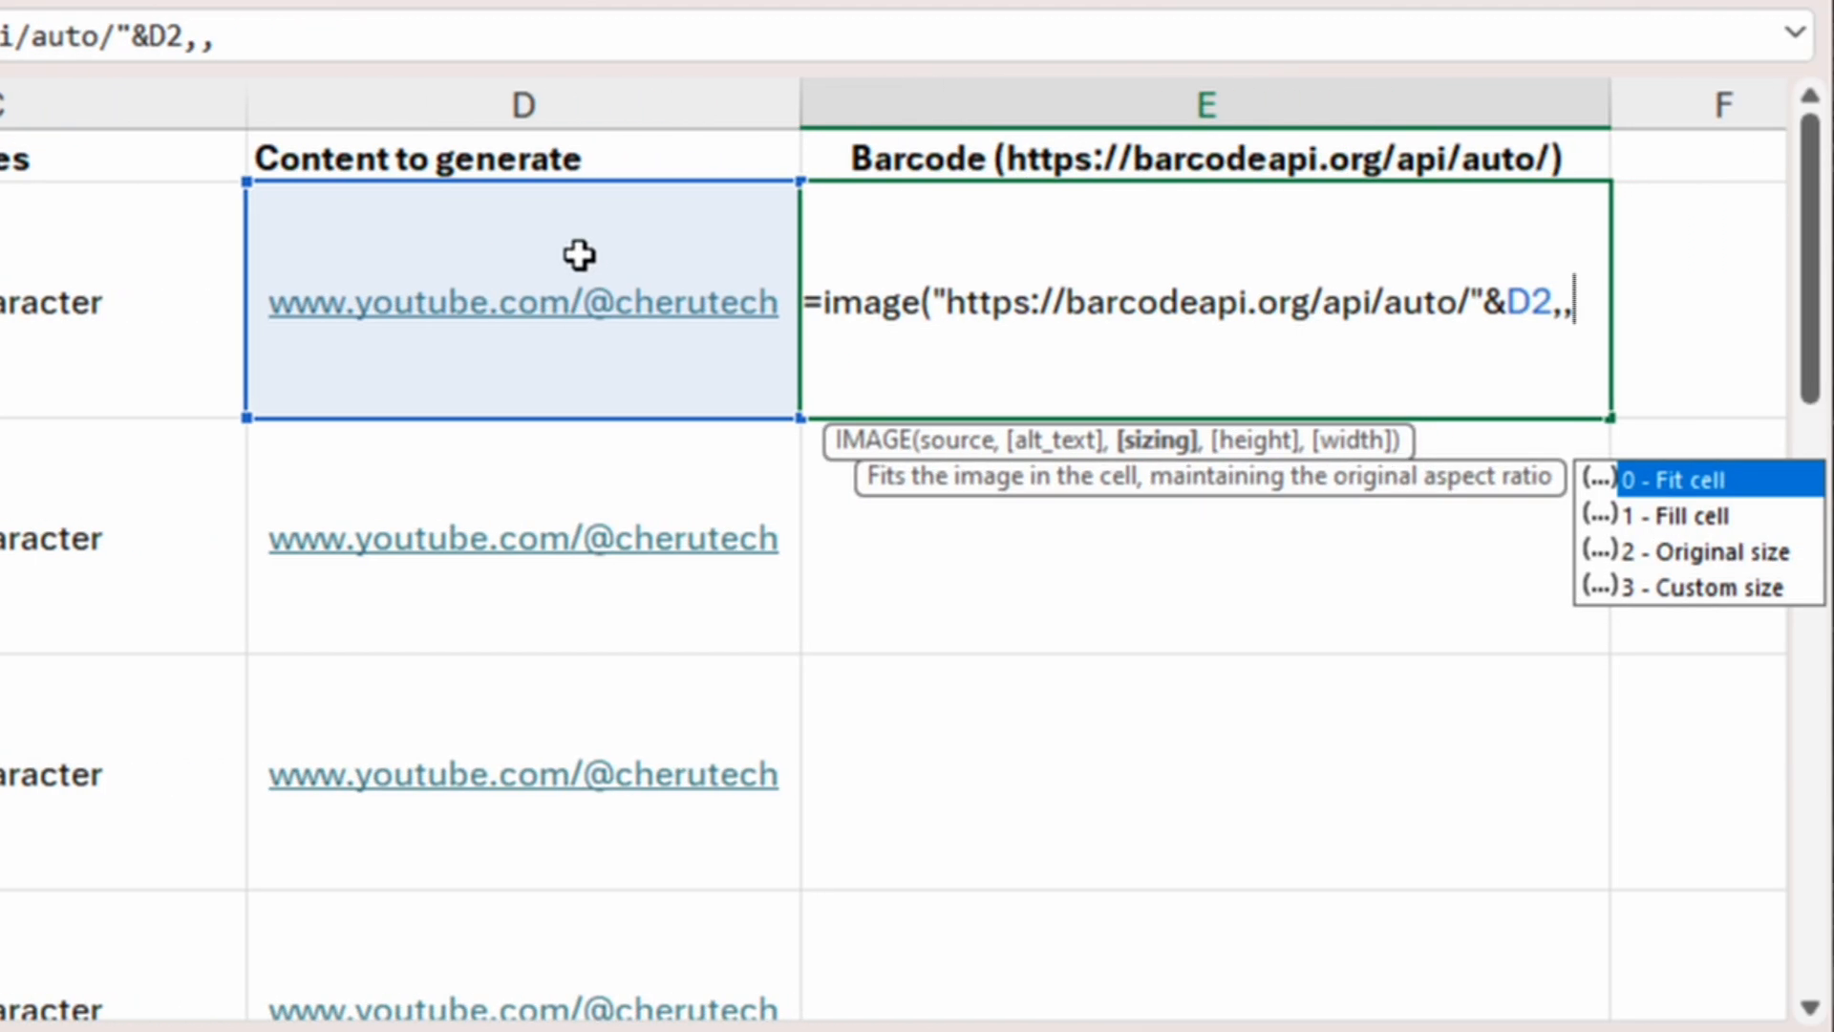
text(3)
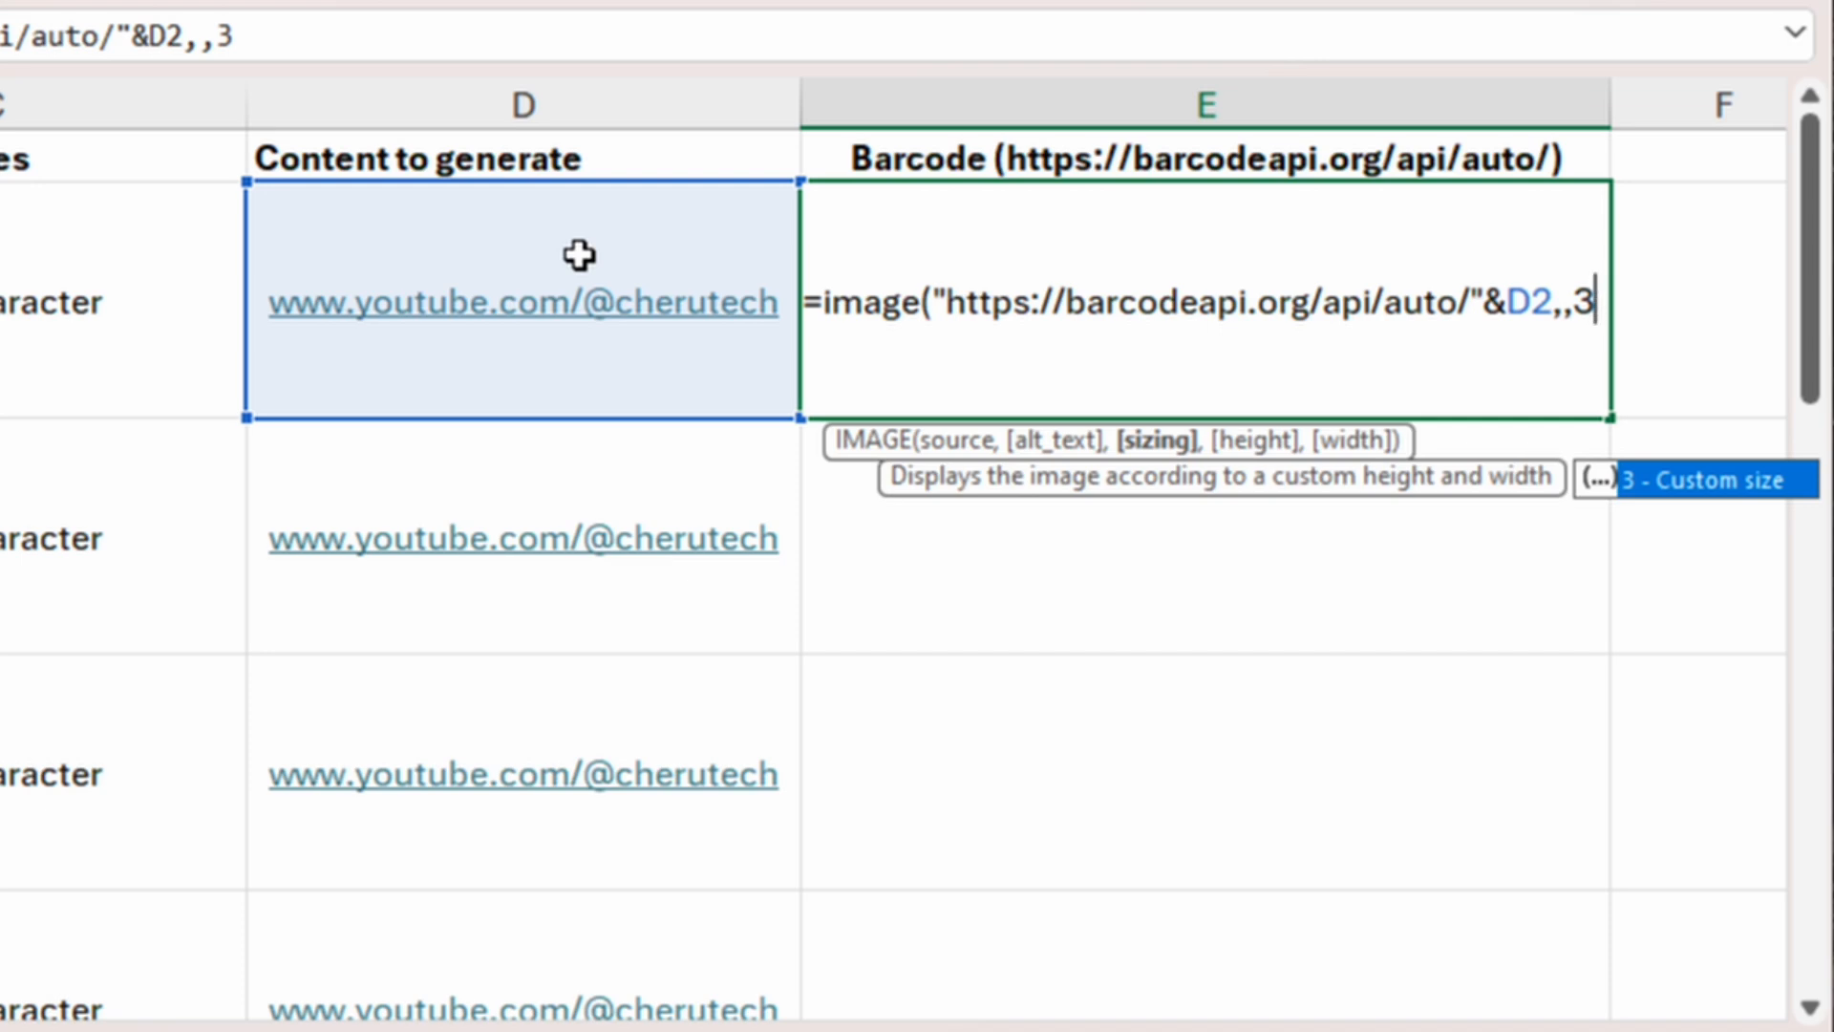
text(,)
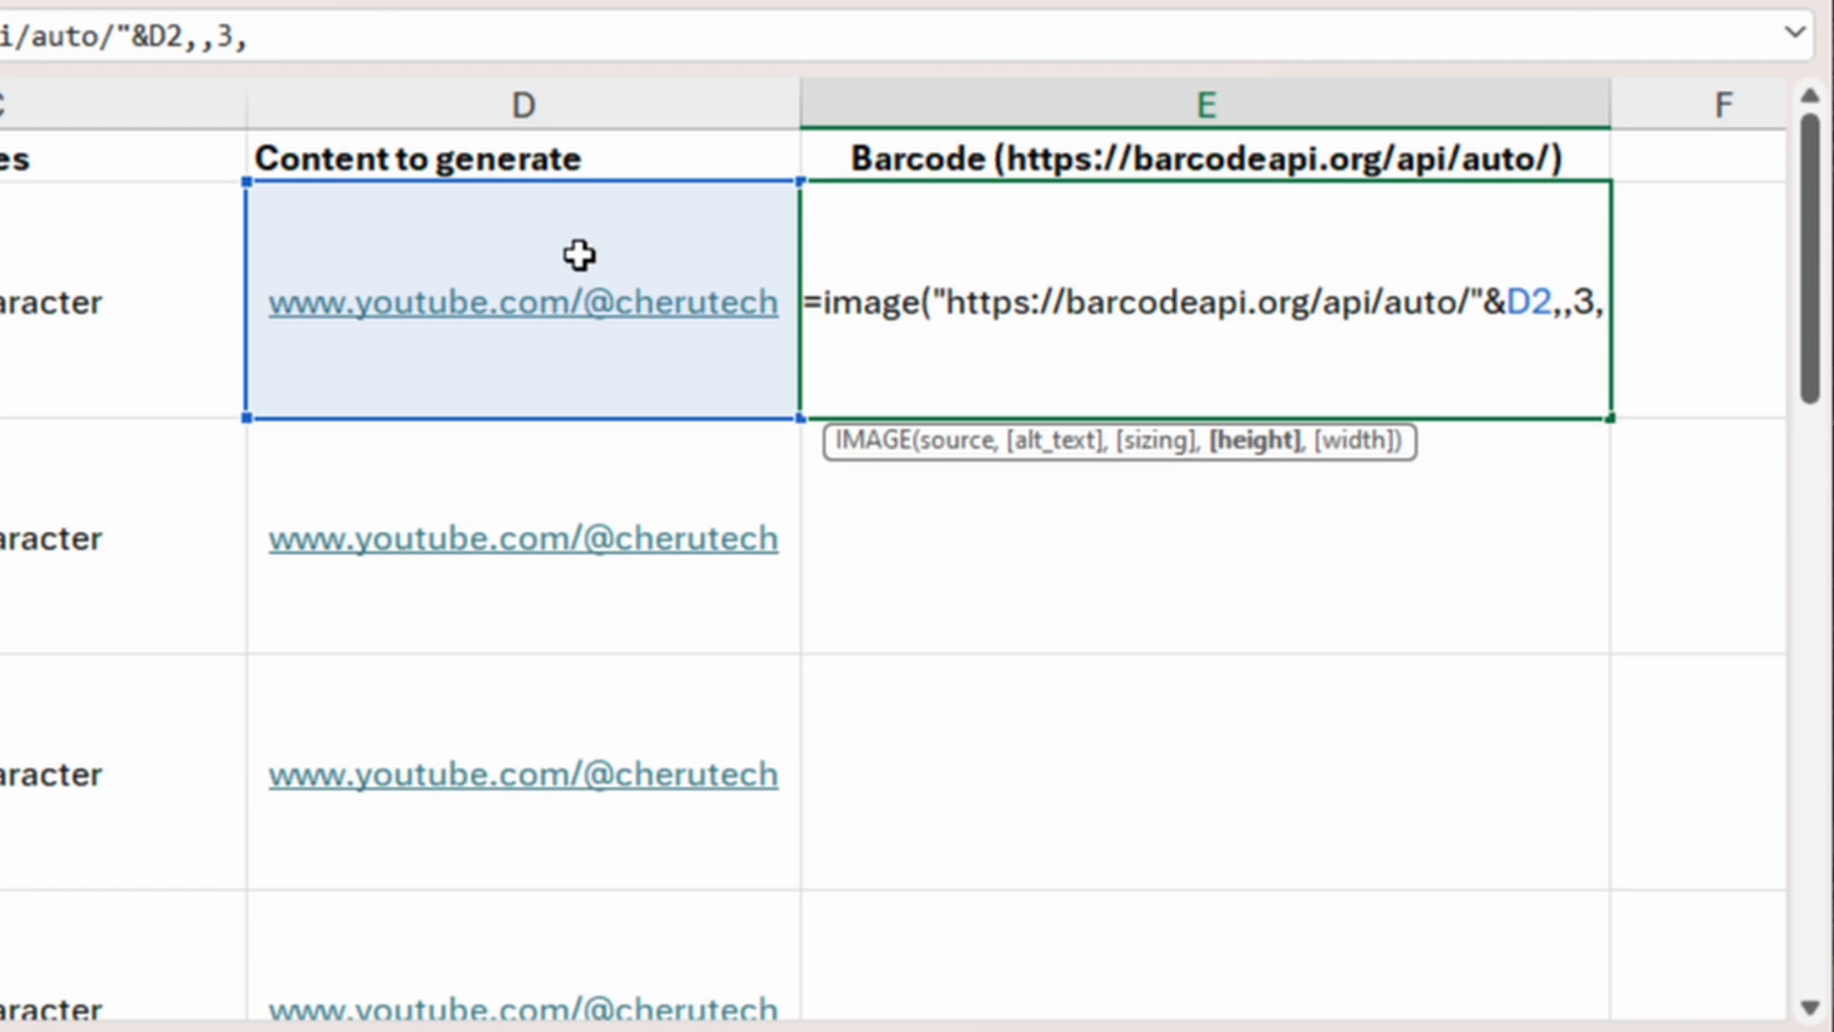
text(50)
text(,50)
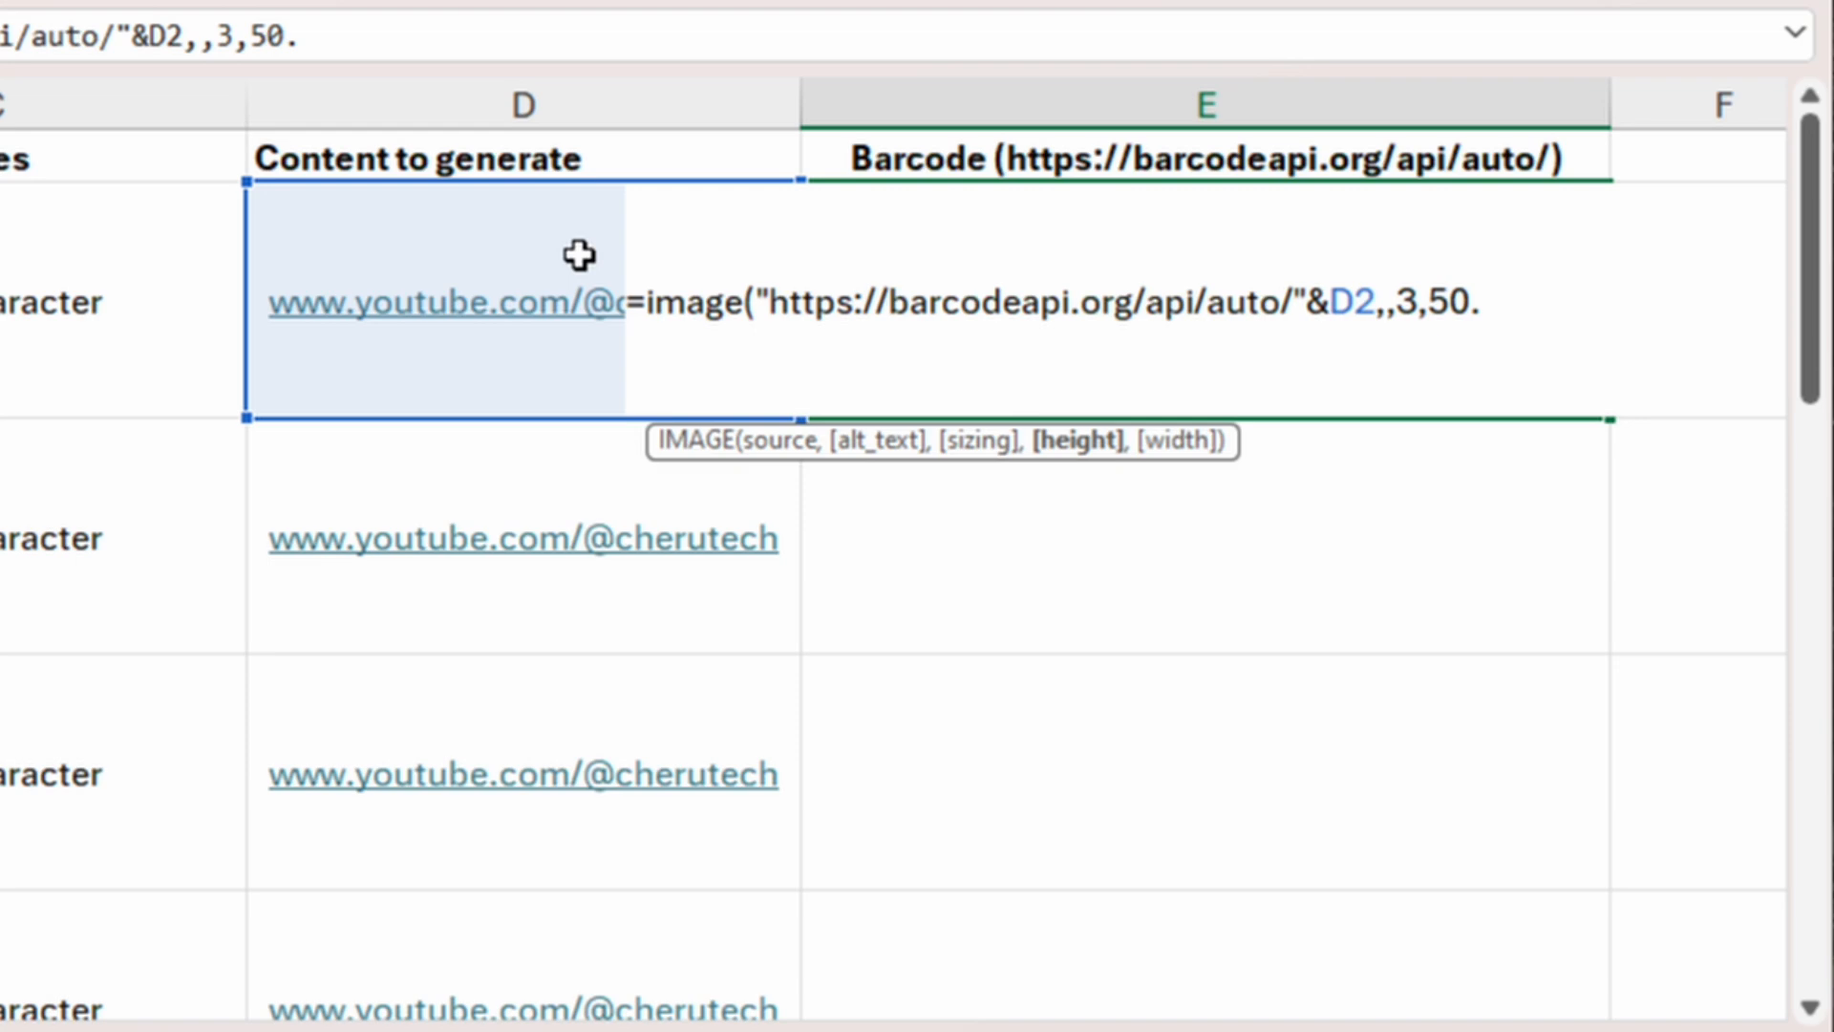
text())
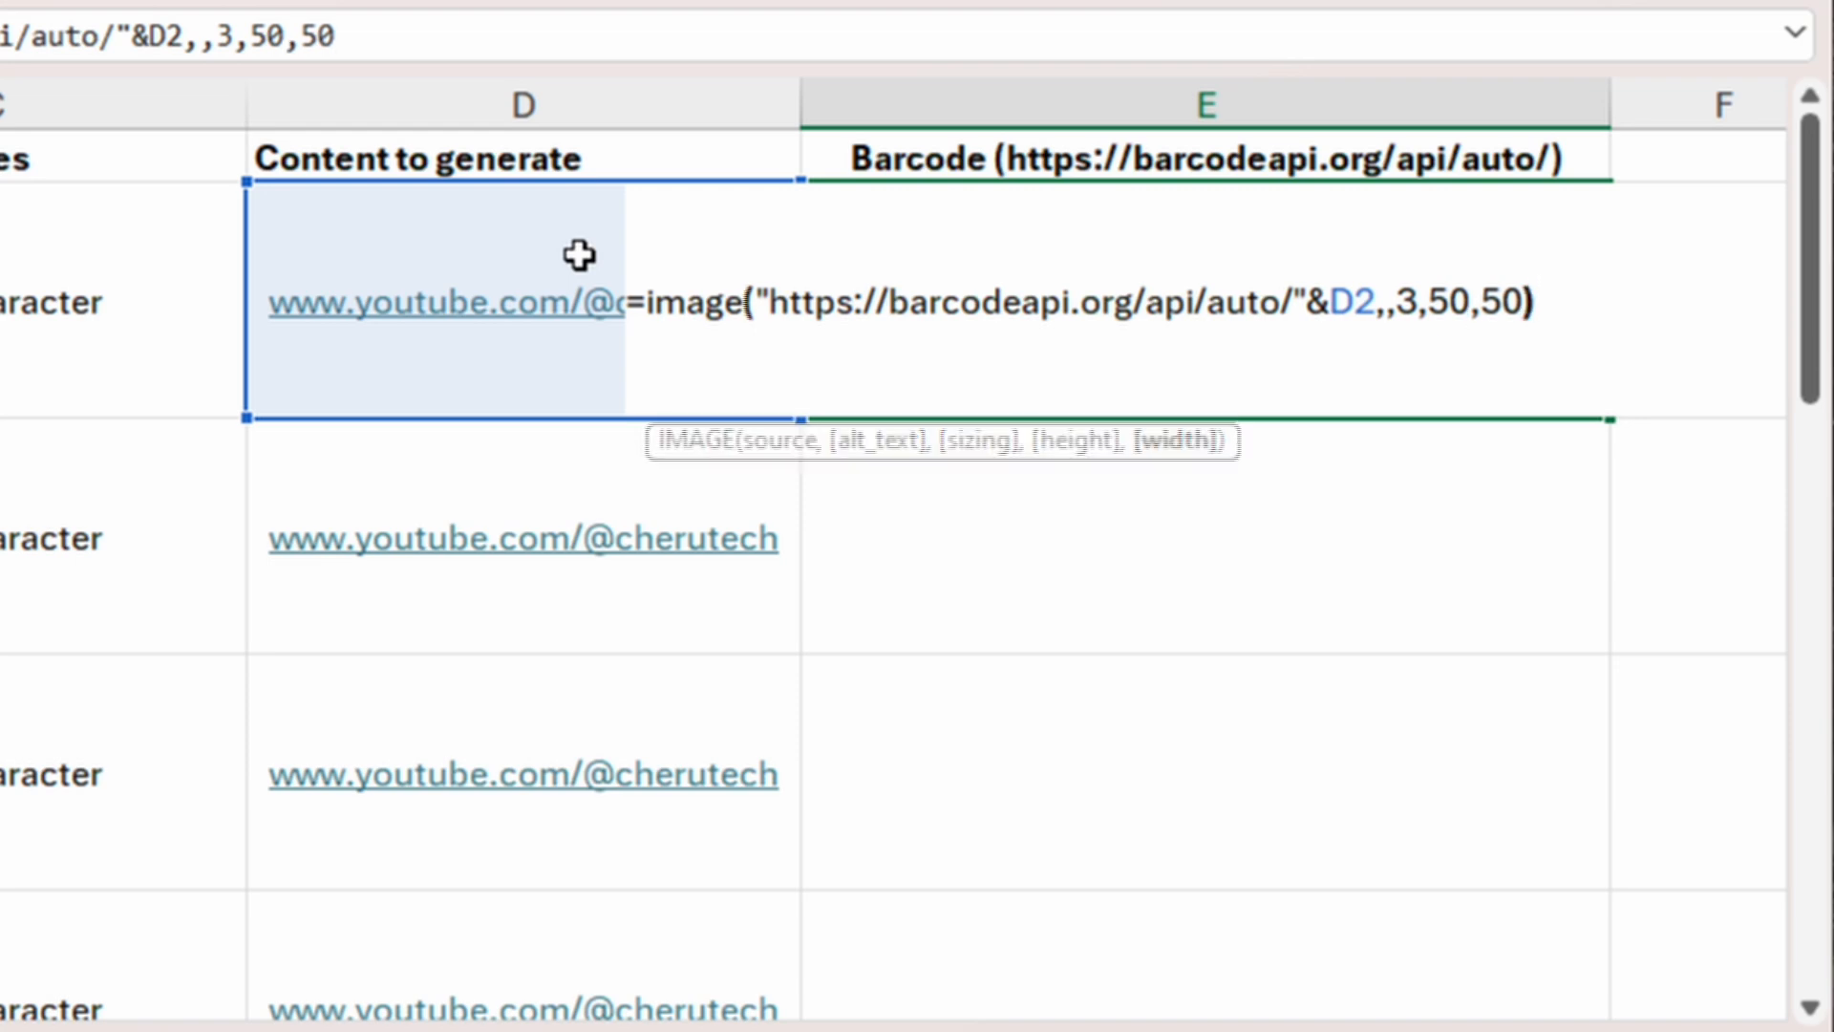
key(Return)
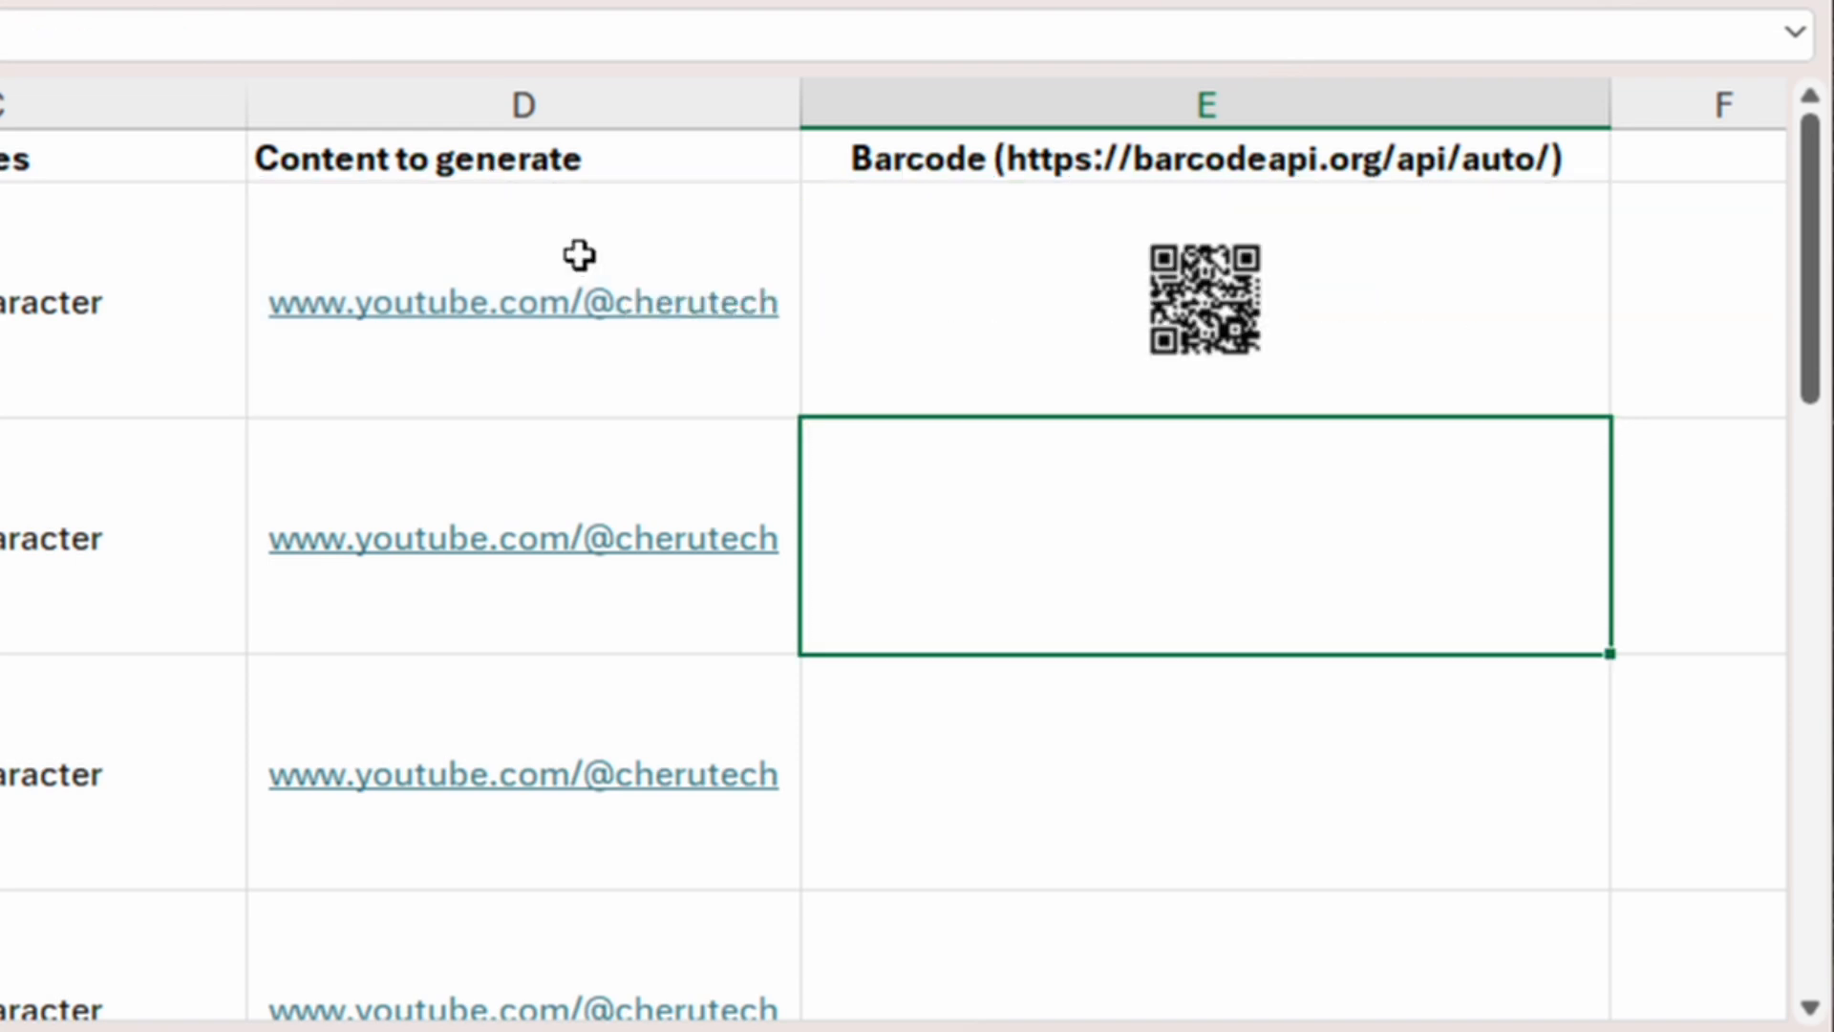
Step: Change the height and width in the E2 IMAGE formula to 75 each
click(1316, 297)
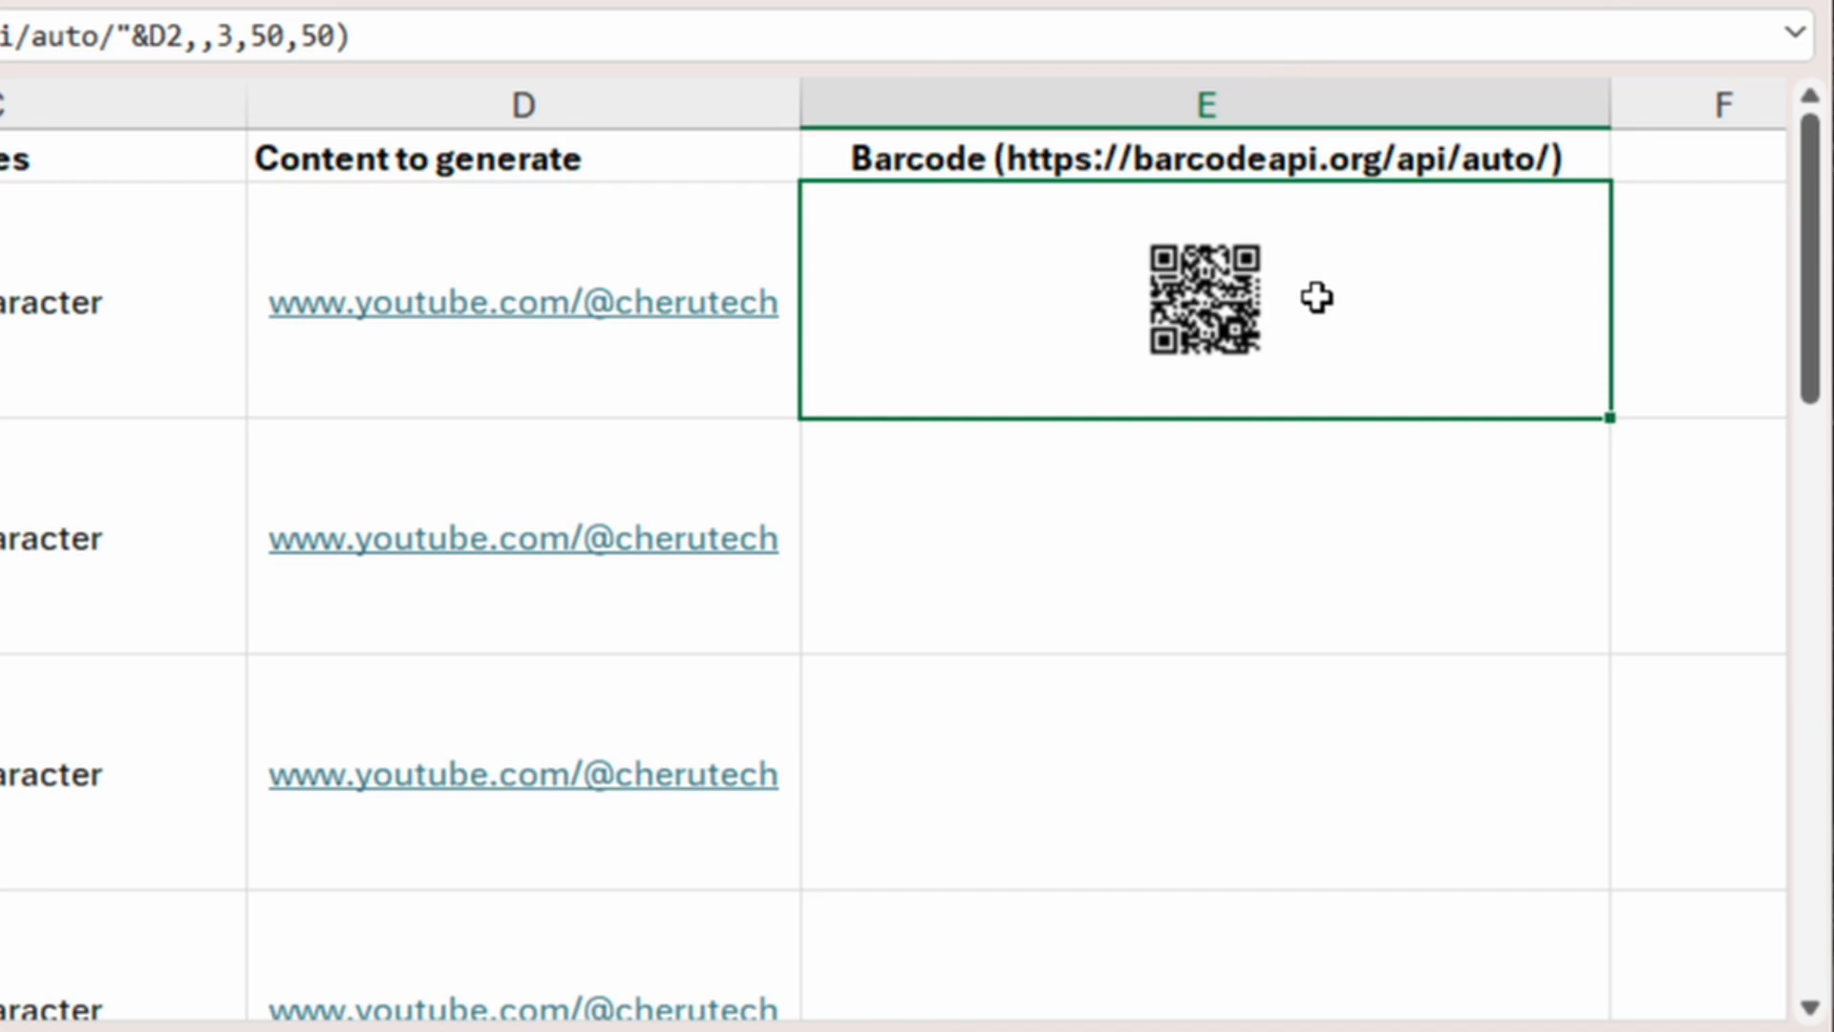
click(290, 36)
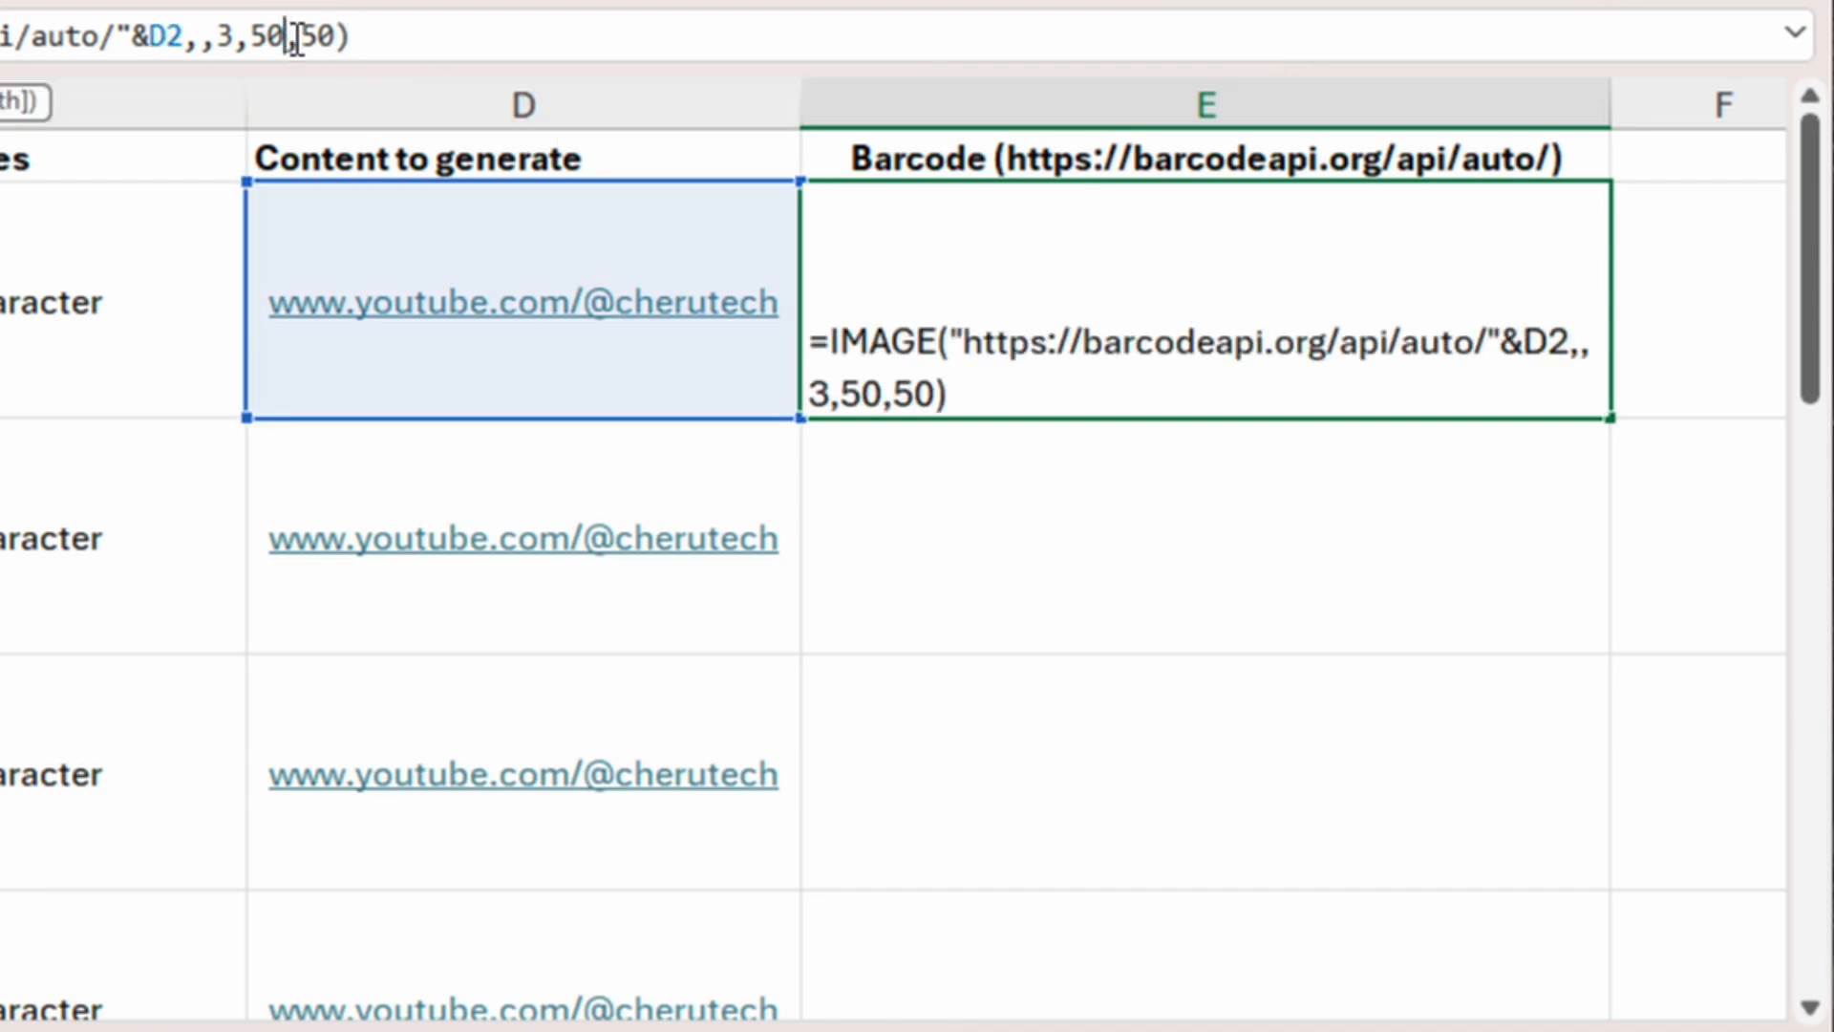
key(BackSpace)
key(BackSpace)
text(75)
click(338, 36)
key(BackSpace)
key(BackSpace)
text(7)
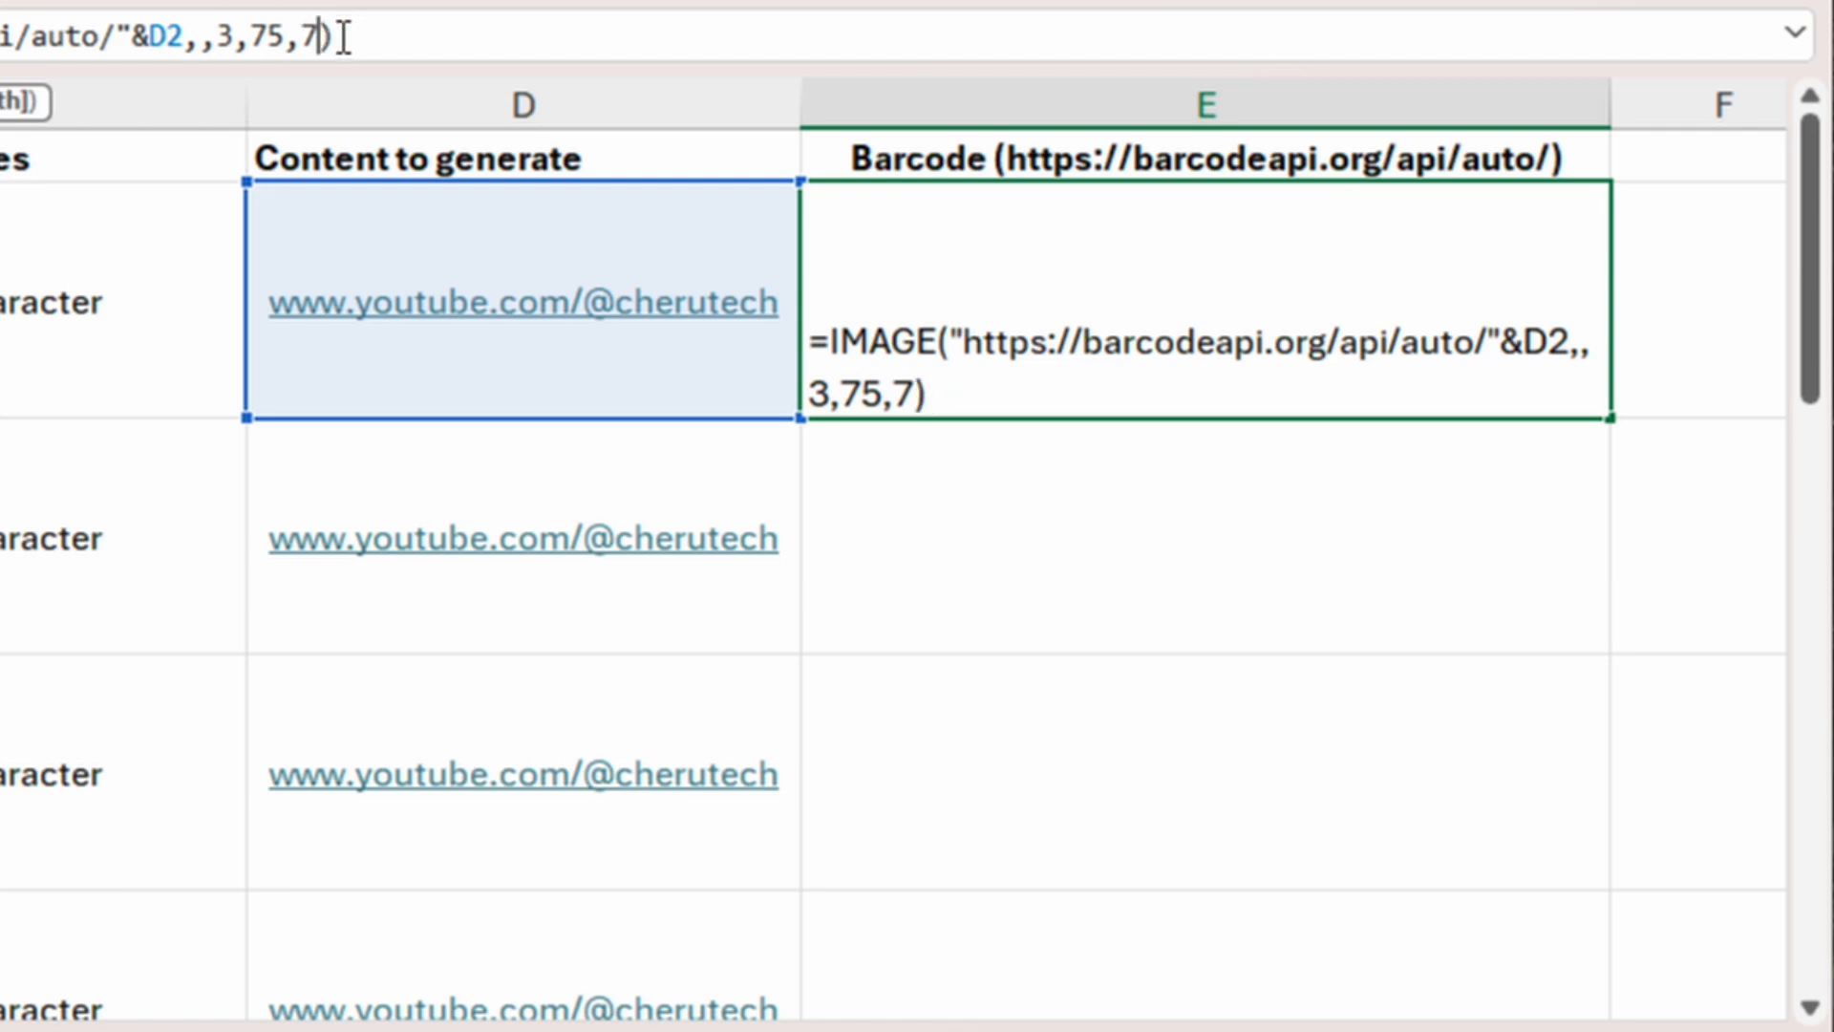
text(5)
key(Return)
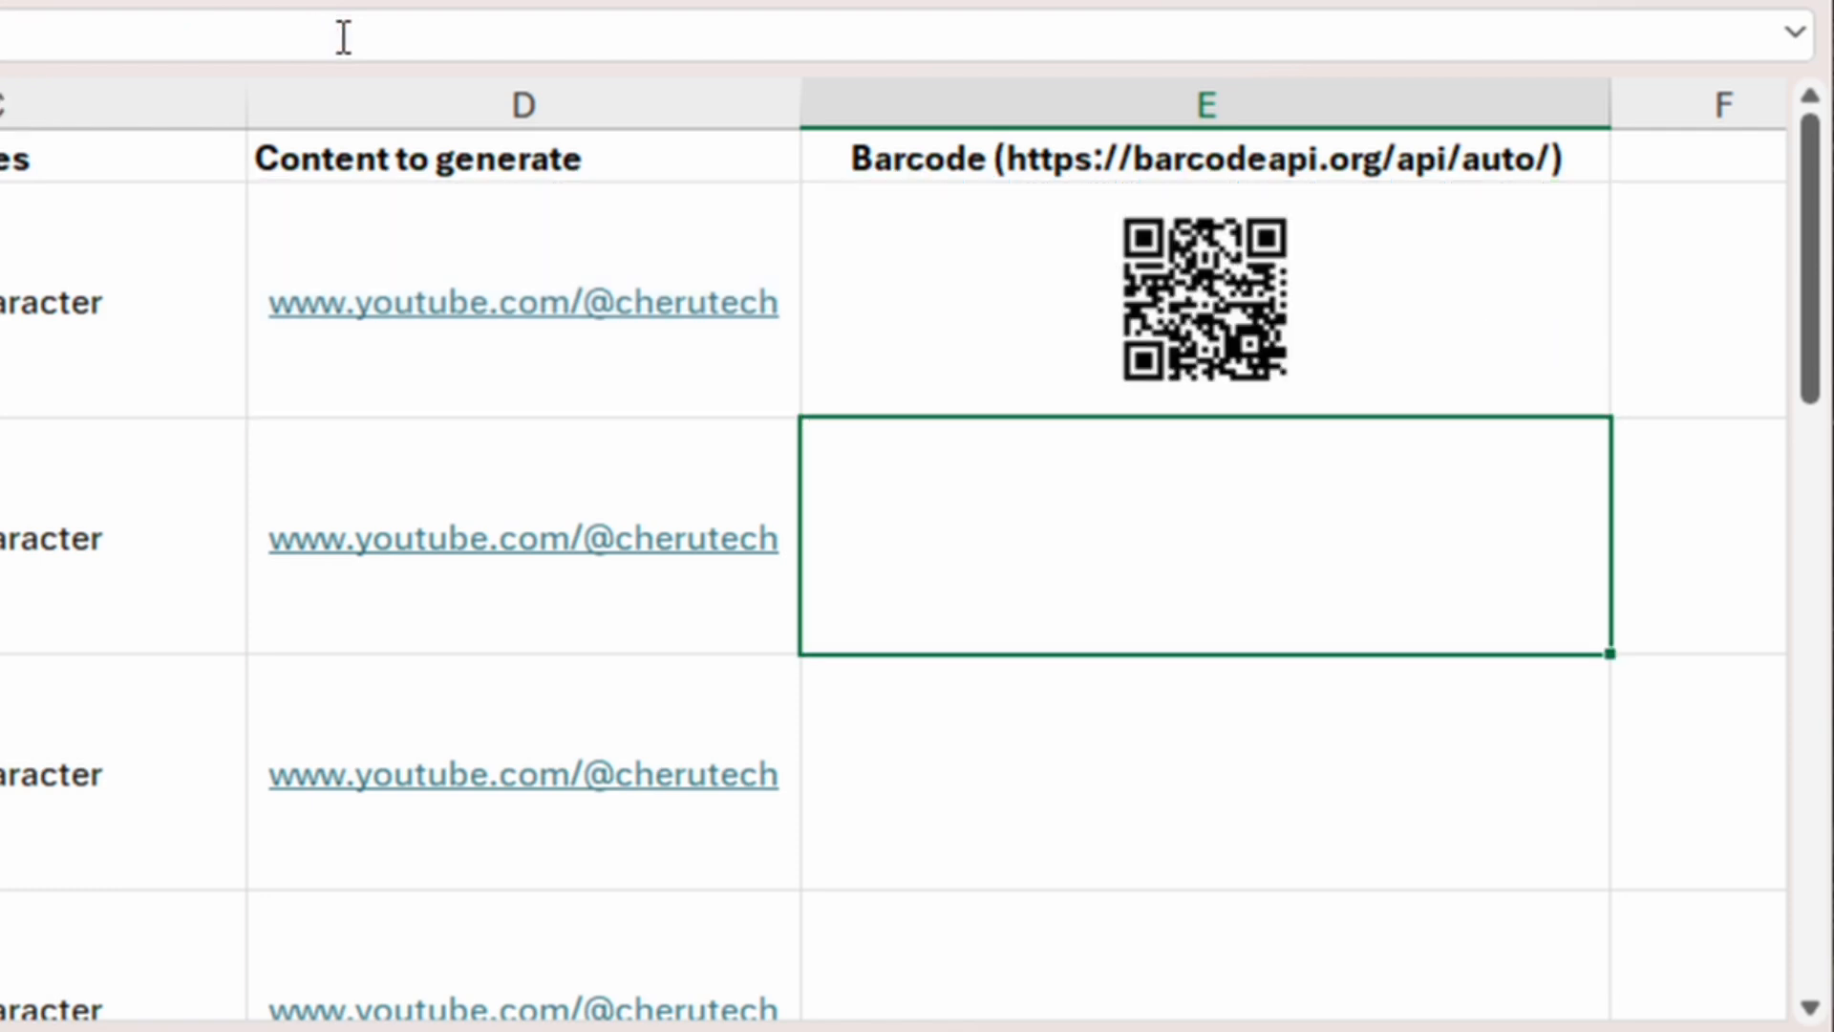
Step: Fill the IMAGE formula from E2 down to the UPC A row and check the generated codes in column E
click(1383, 272)
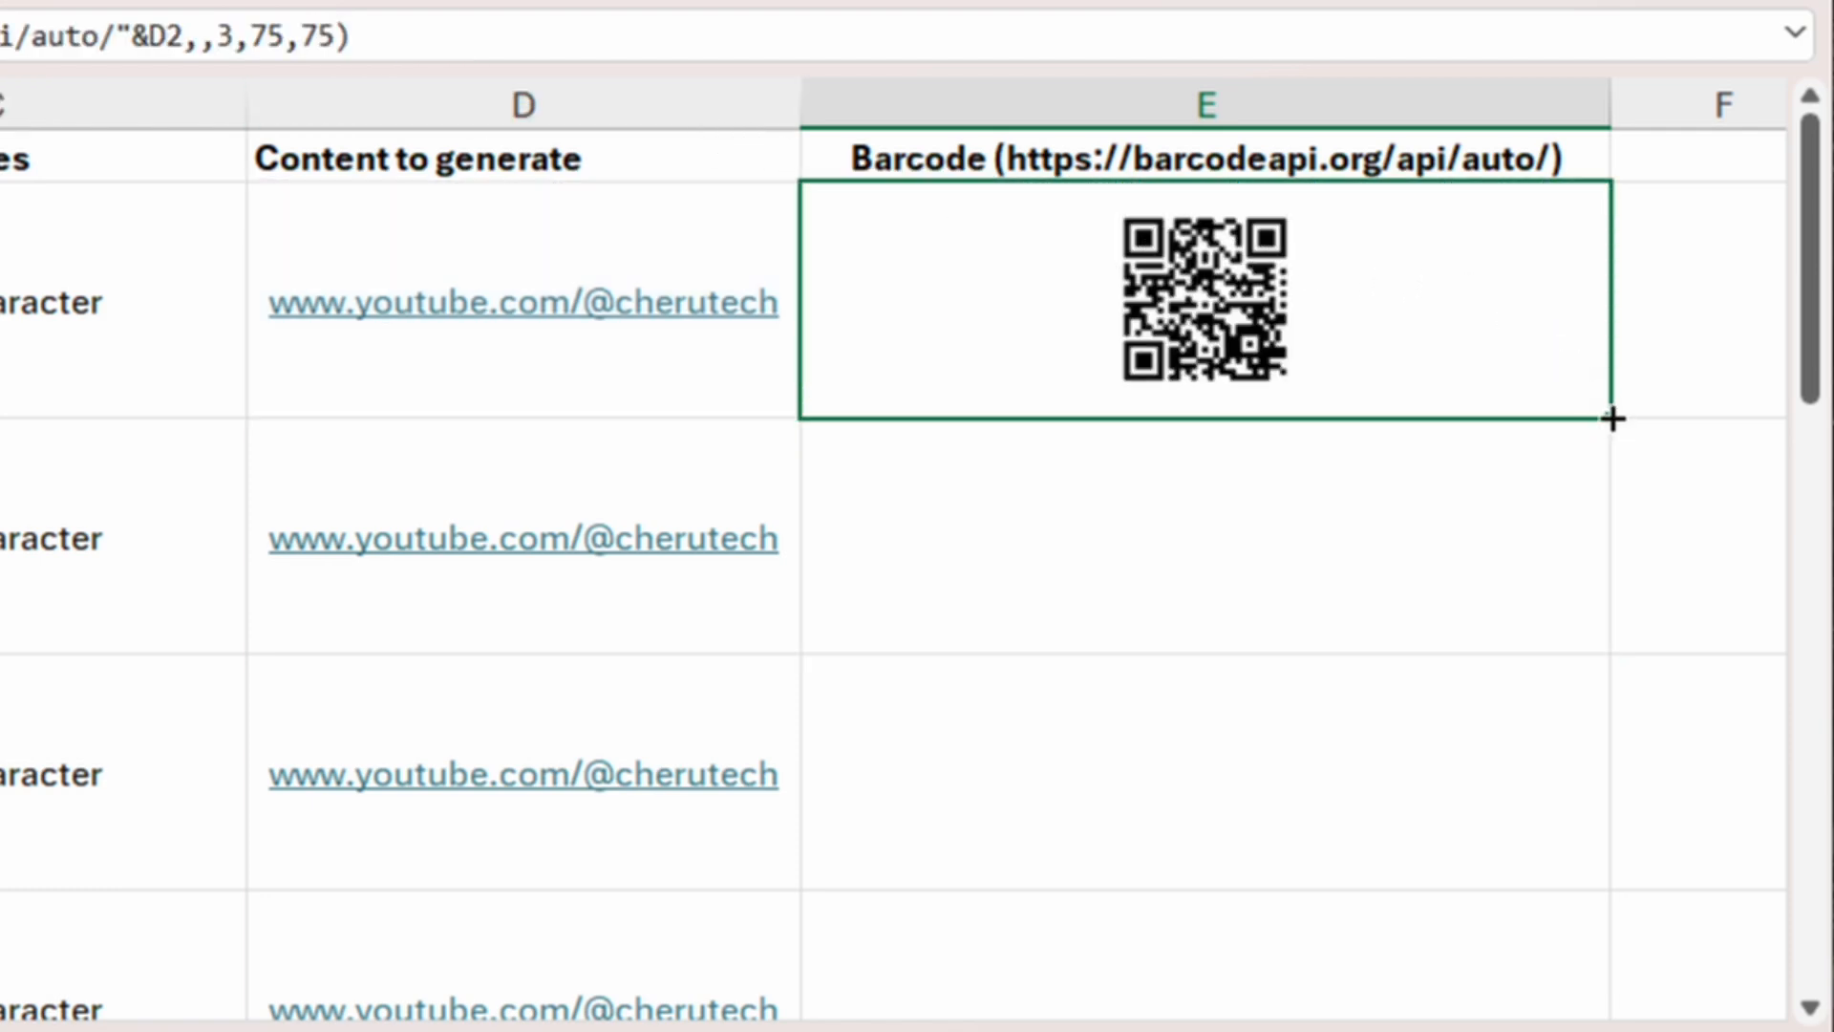
drag(1613, 418, 1557, 850)
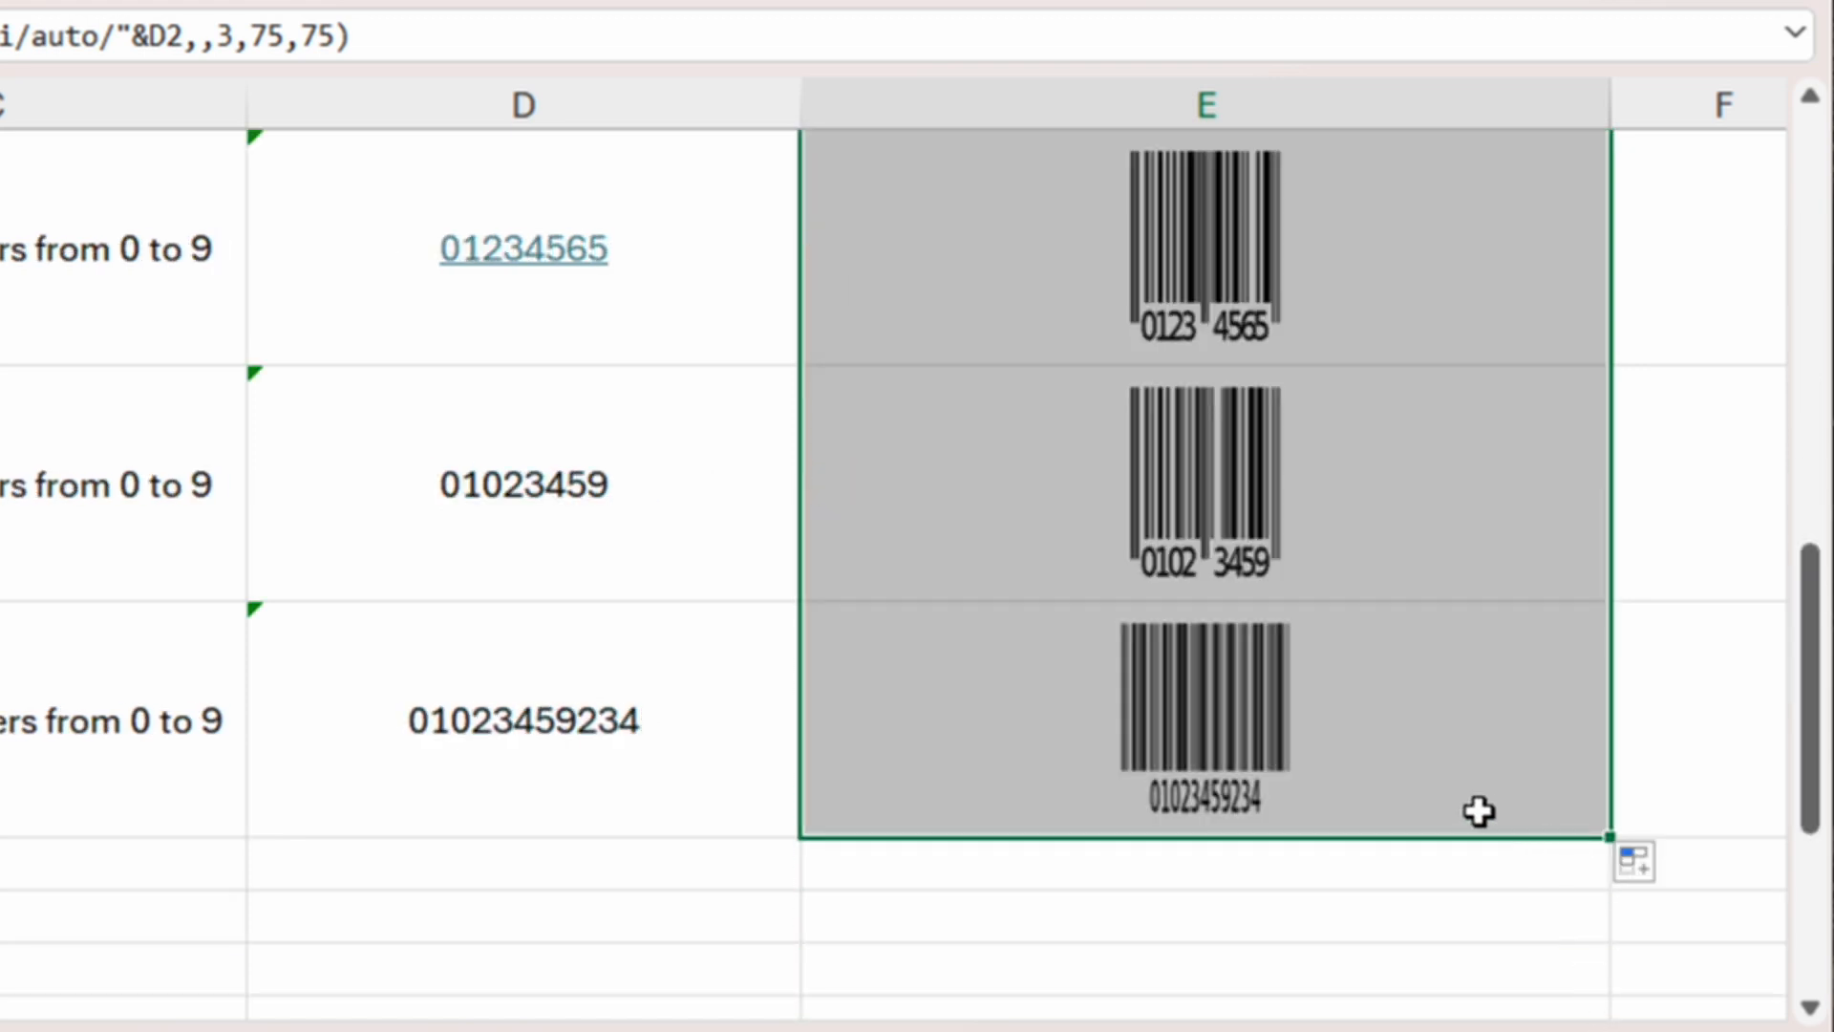
scroll(1479, 811, up, 5)
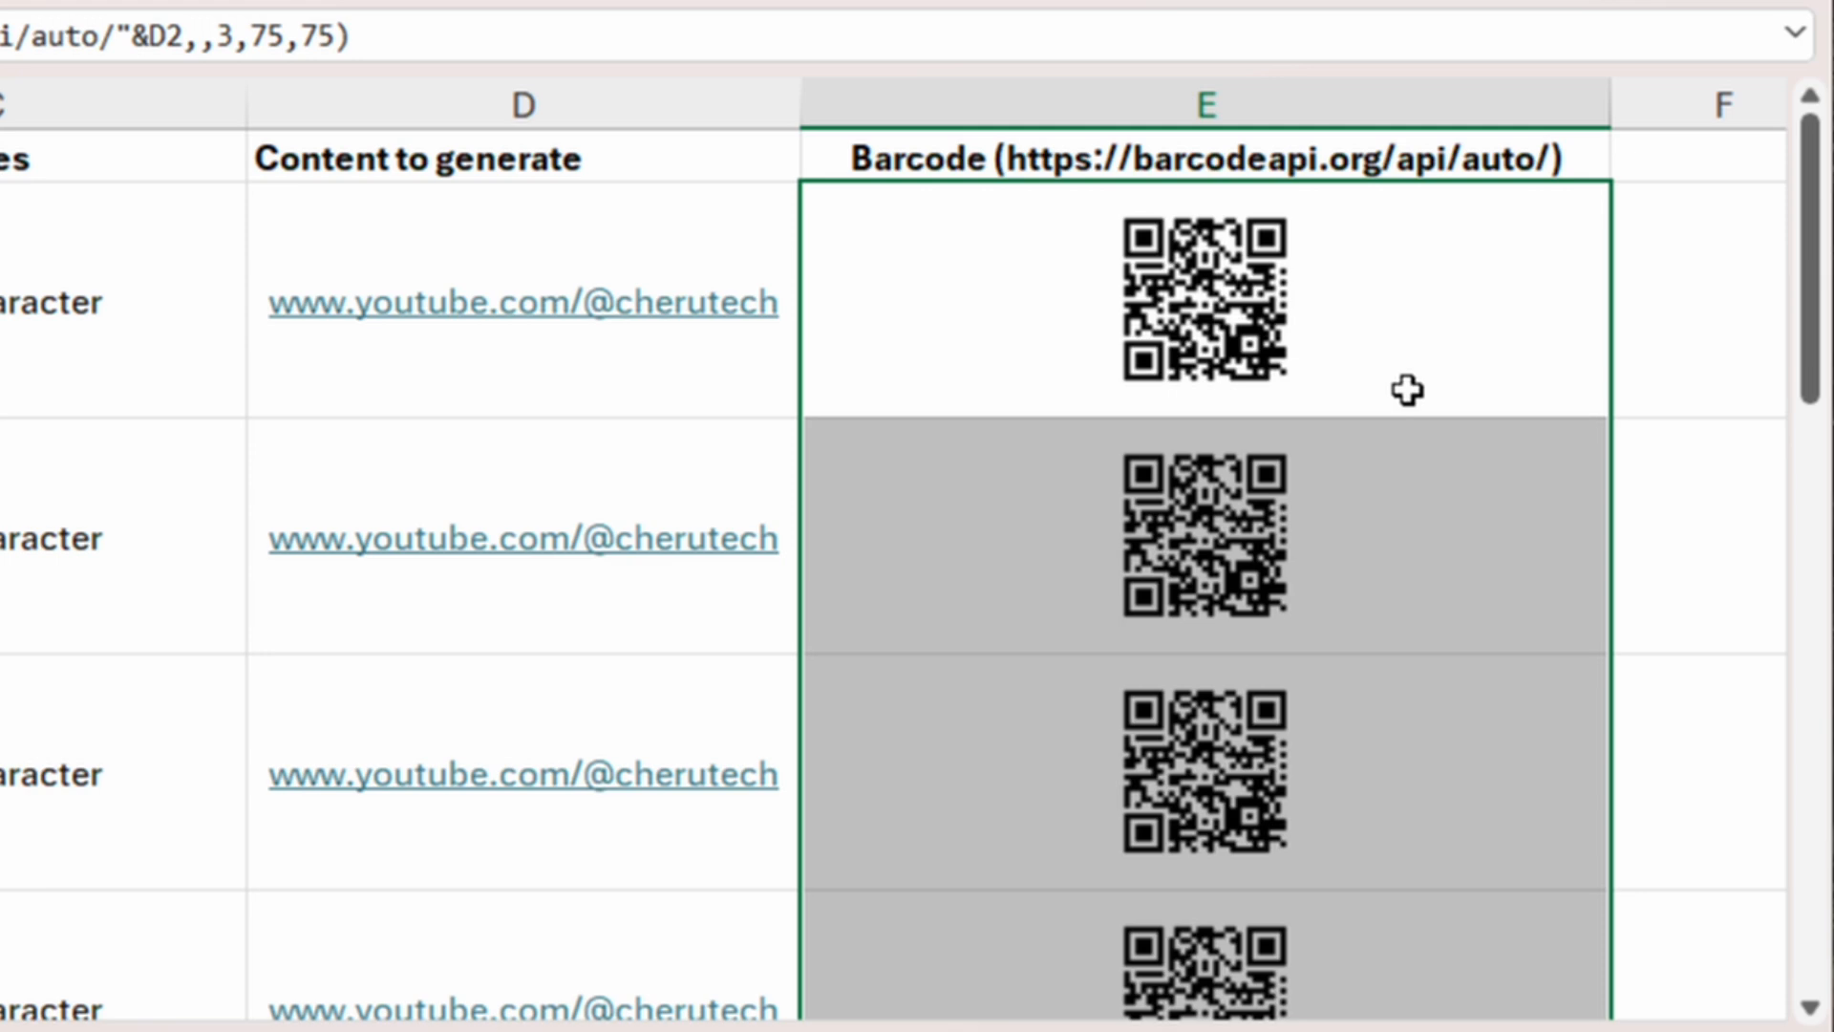
click(1407, 390)
scroll(1405, 389, down, 5)
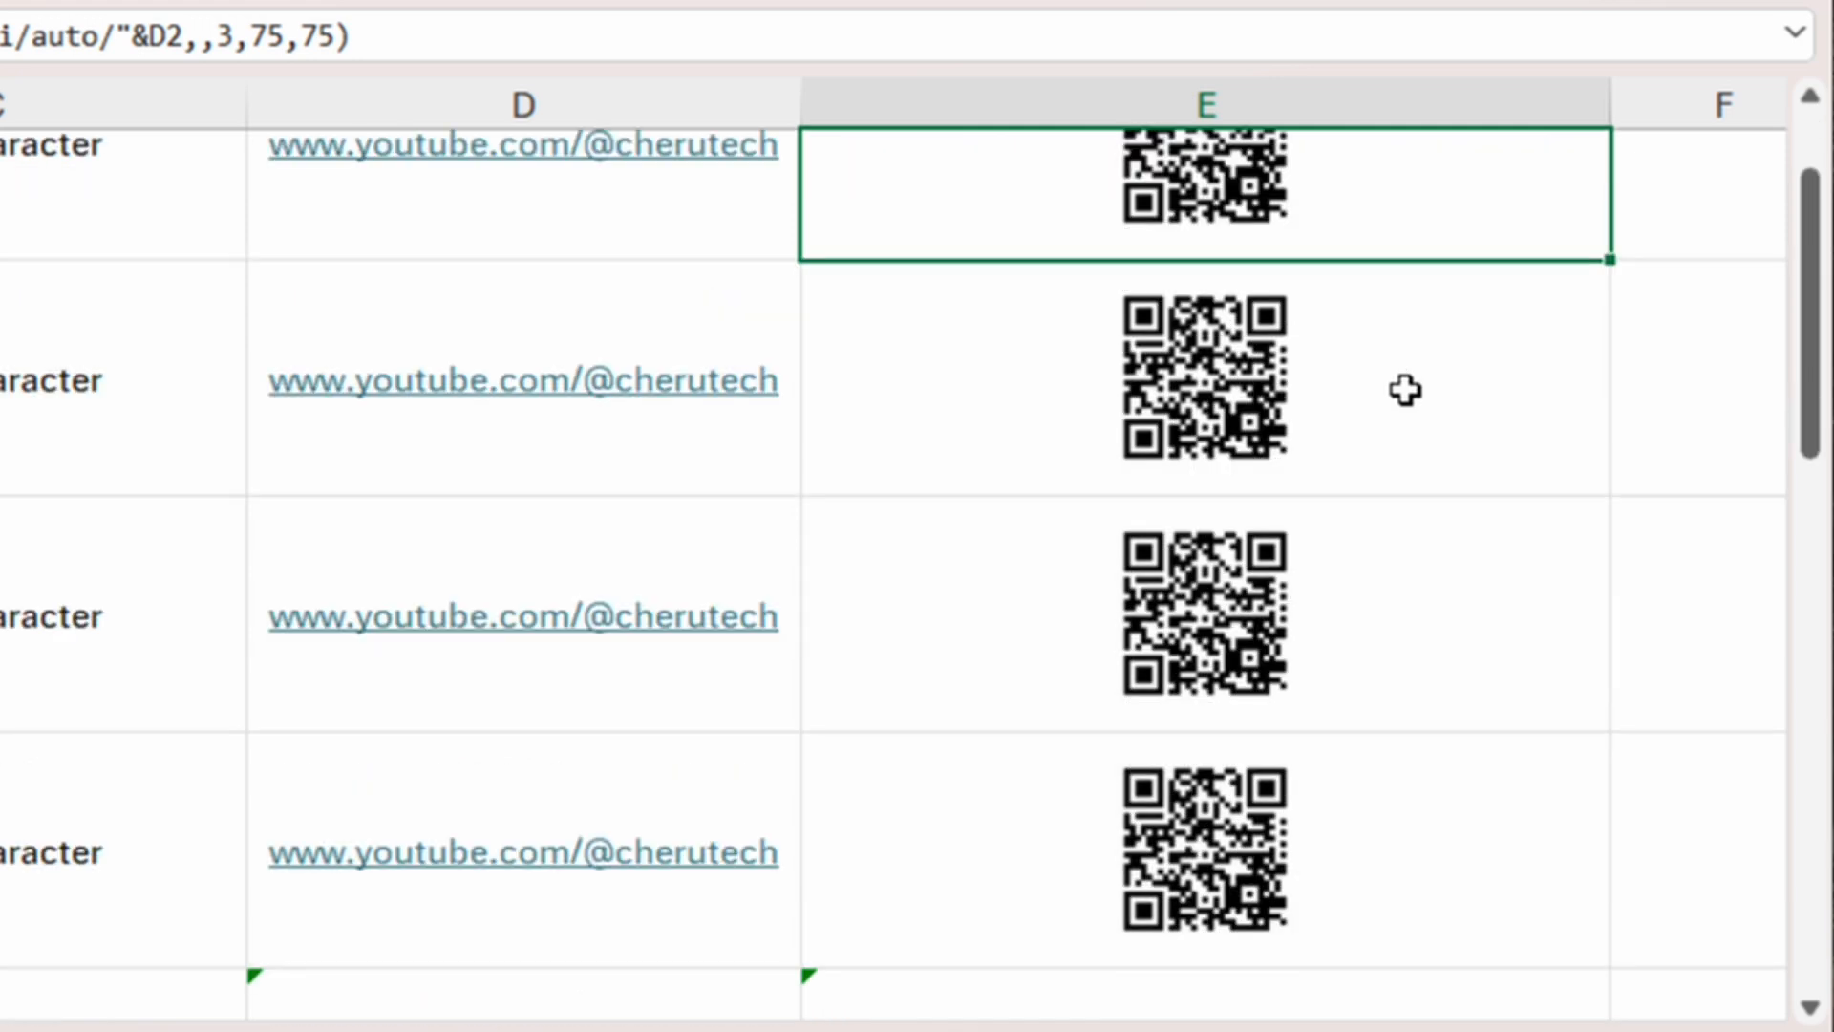
click(1375, 332)
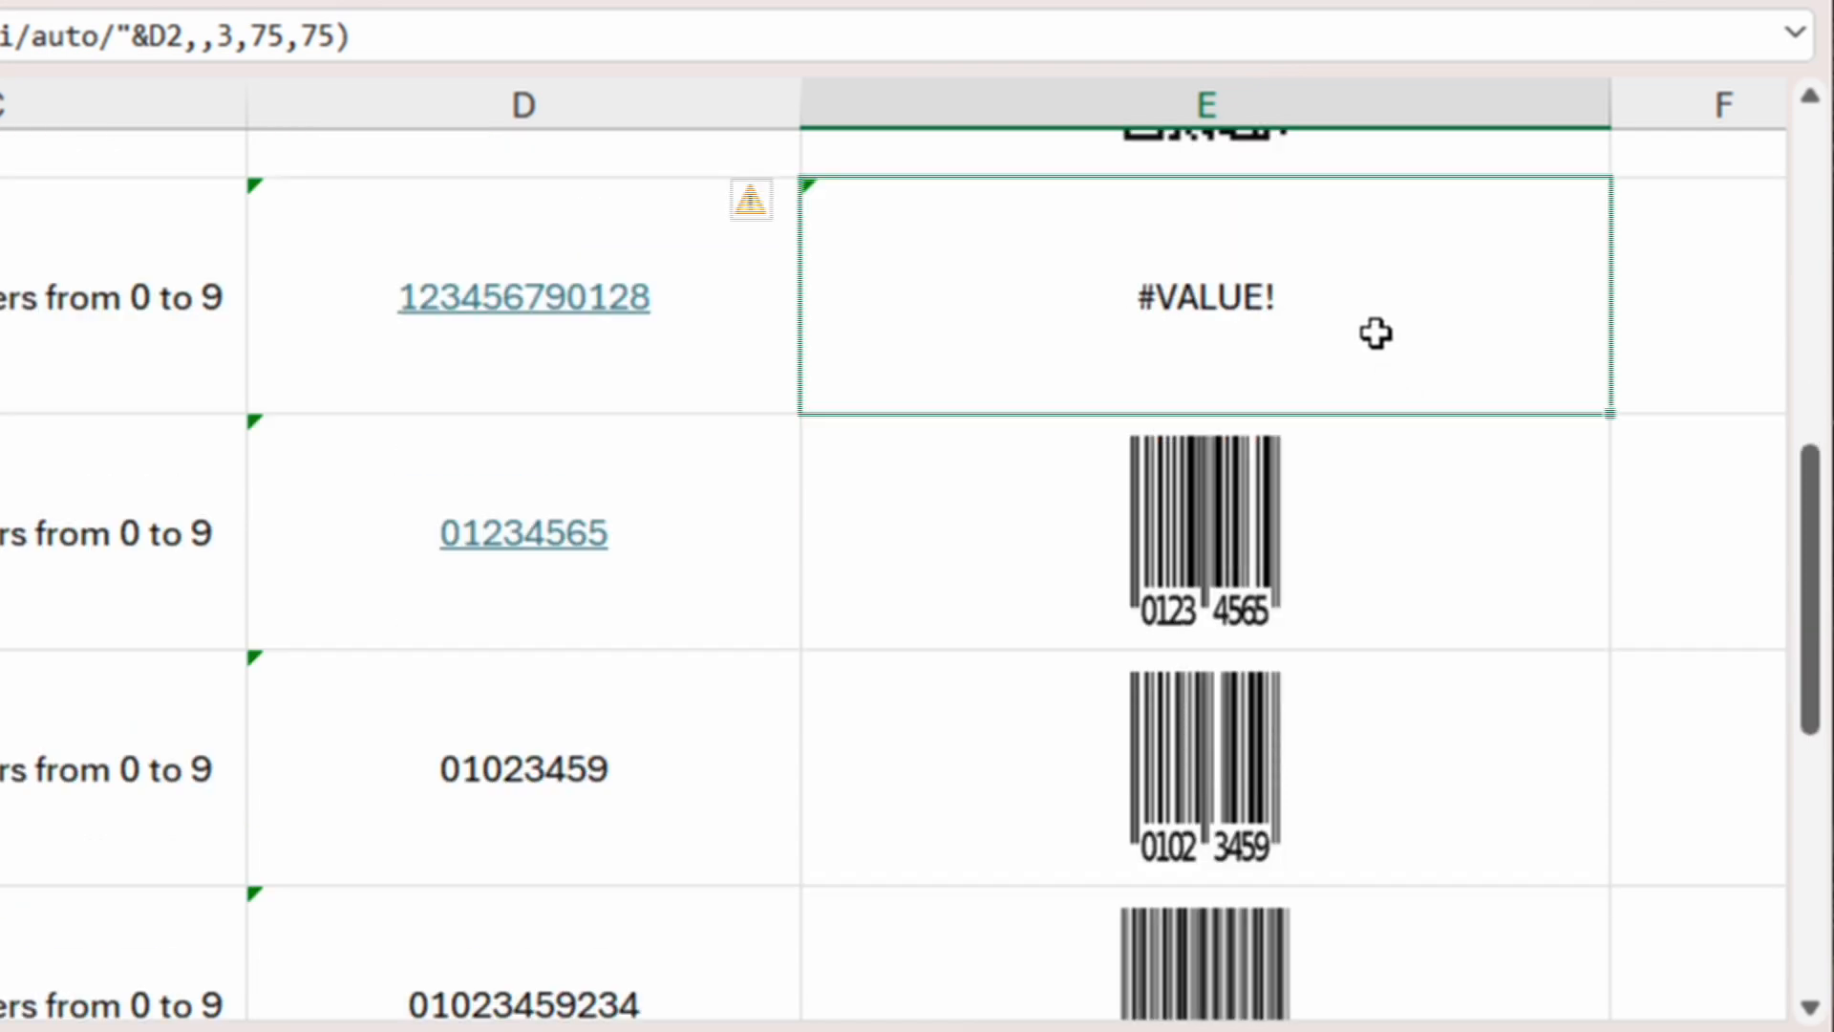
click(1313, 468)
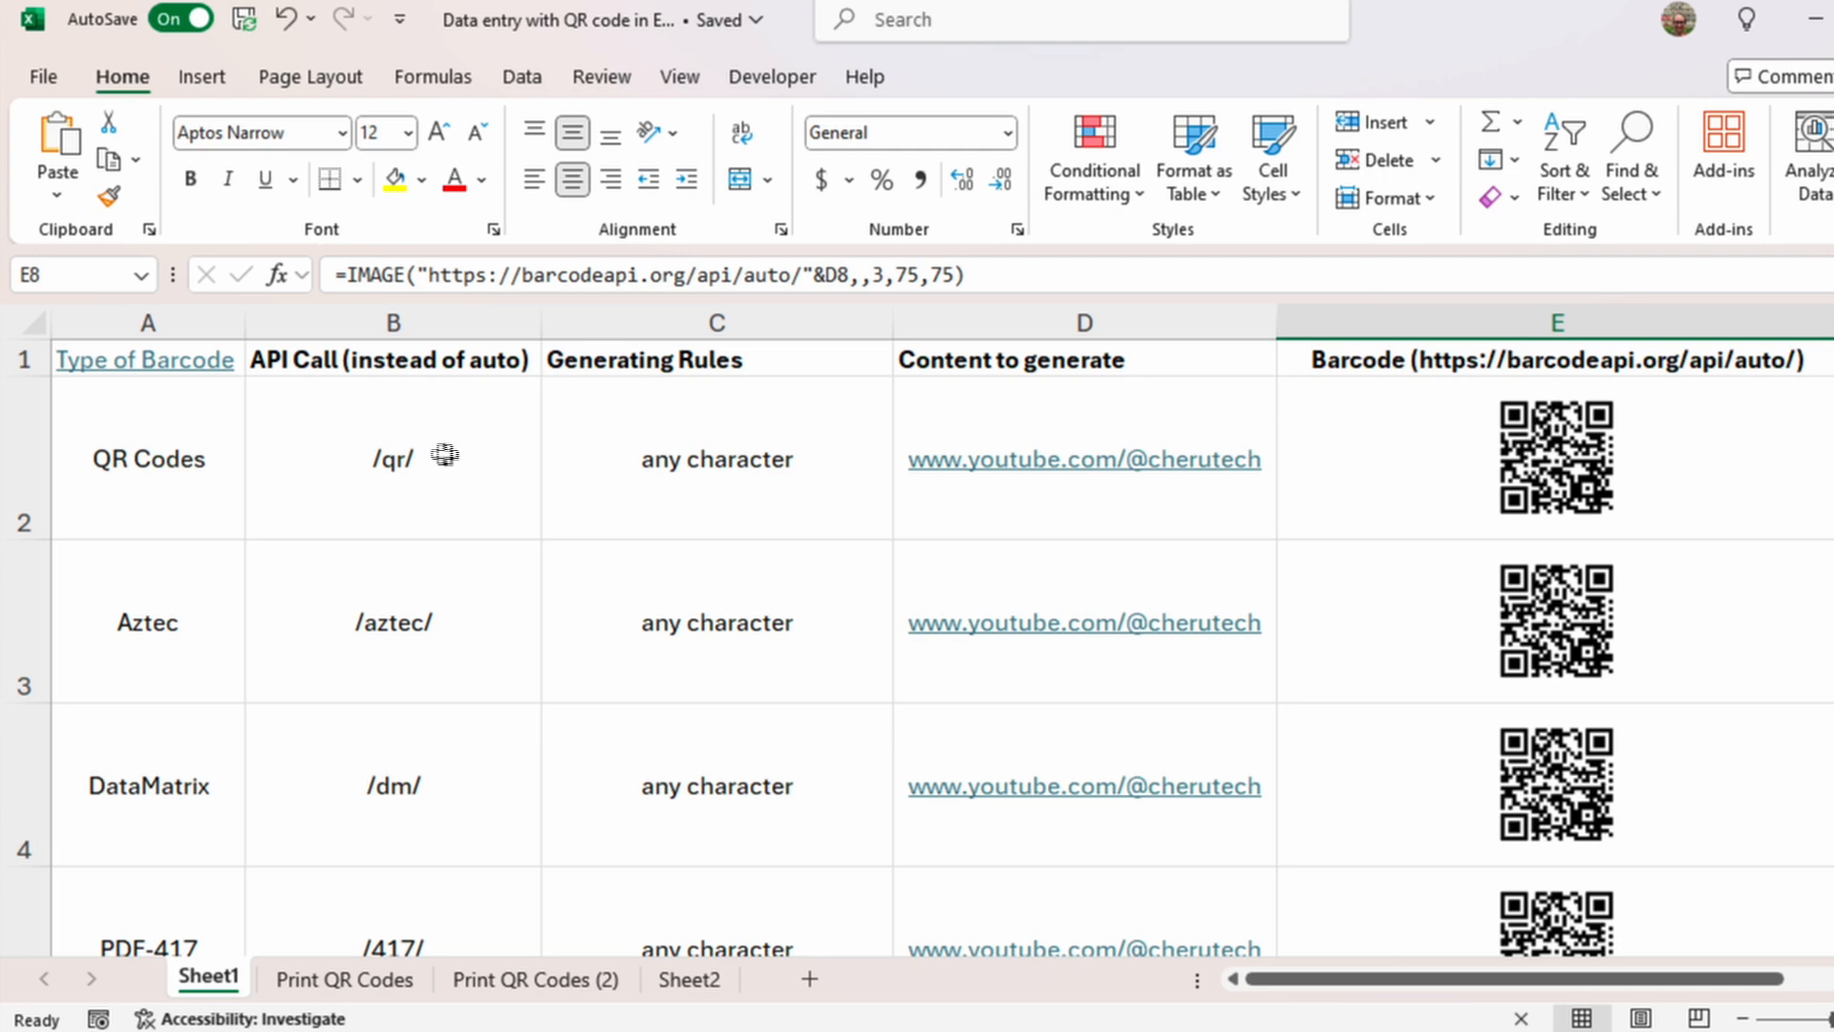
Step: Replace auto with qr in the API address of the QR Codes formula in E2
click(1389, 437)
click(792, 275)
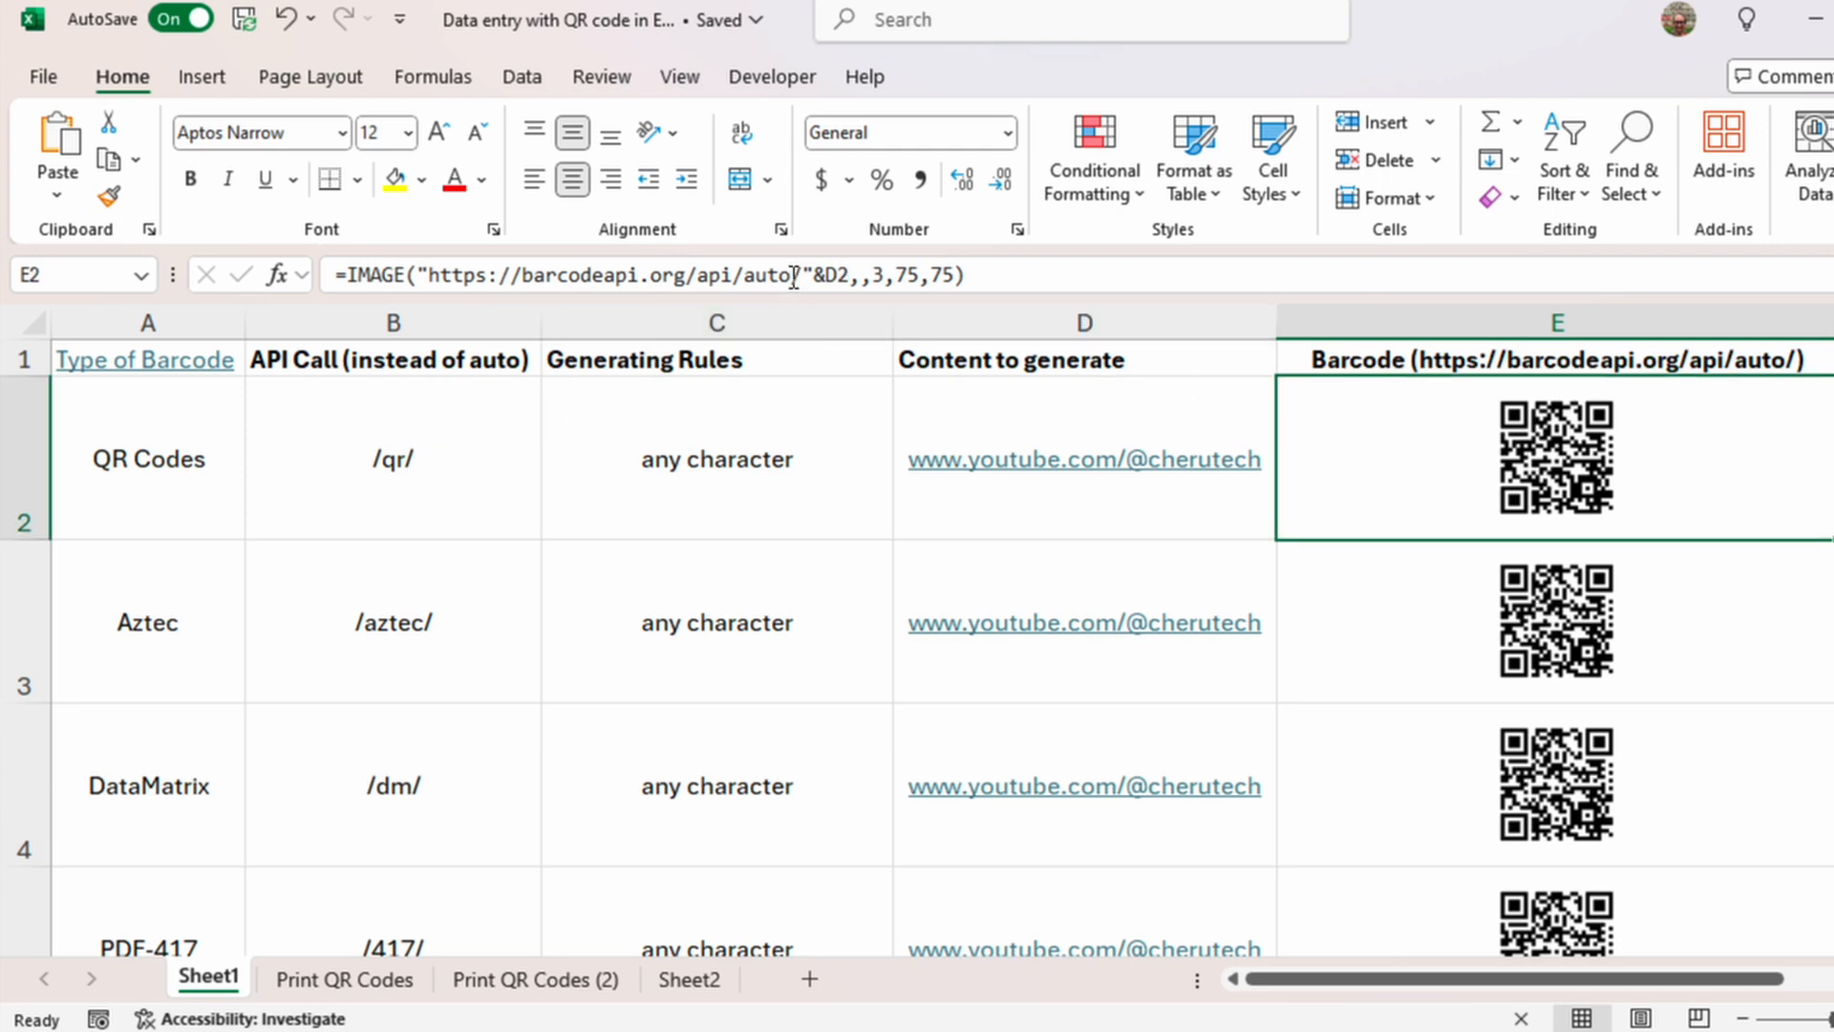
key(BackSpace)
key(BackSpace)
key(BackSpace)
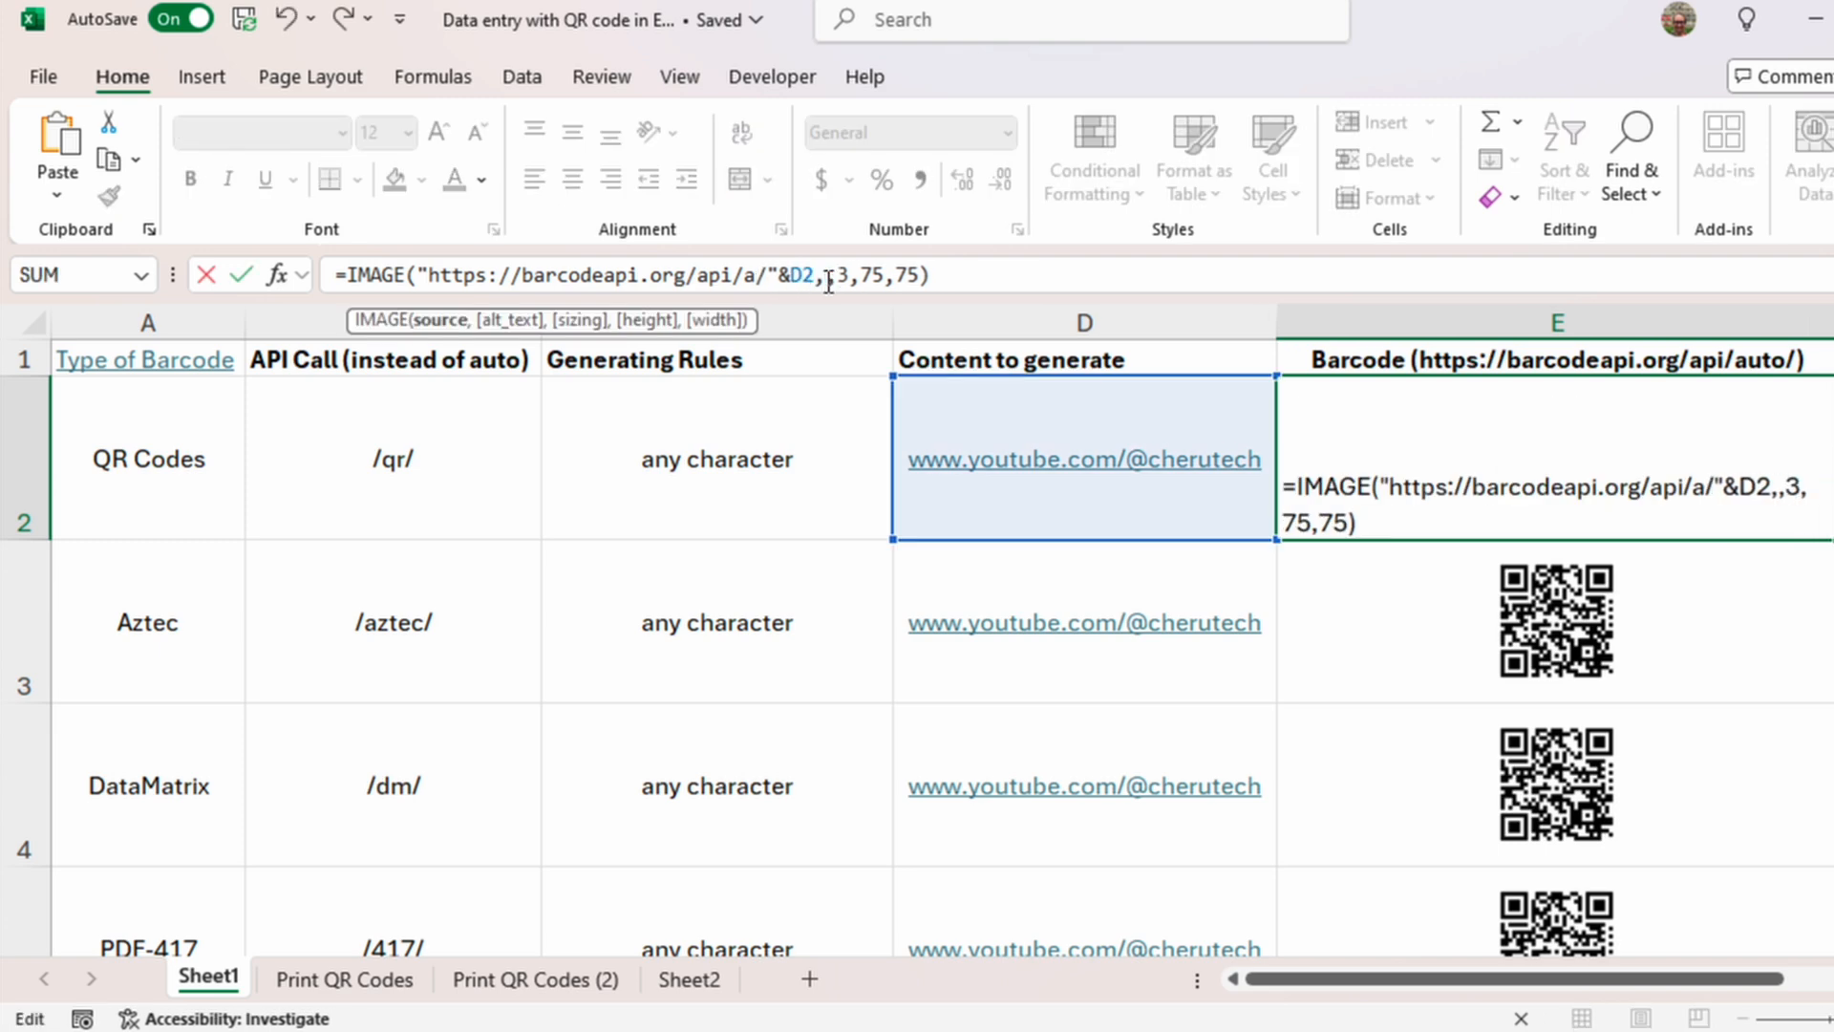
text(qr)
key(Return)
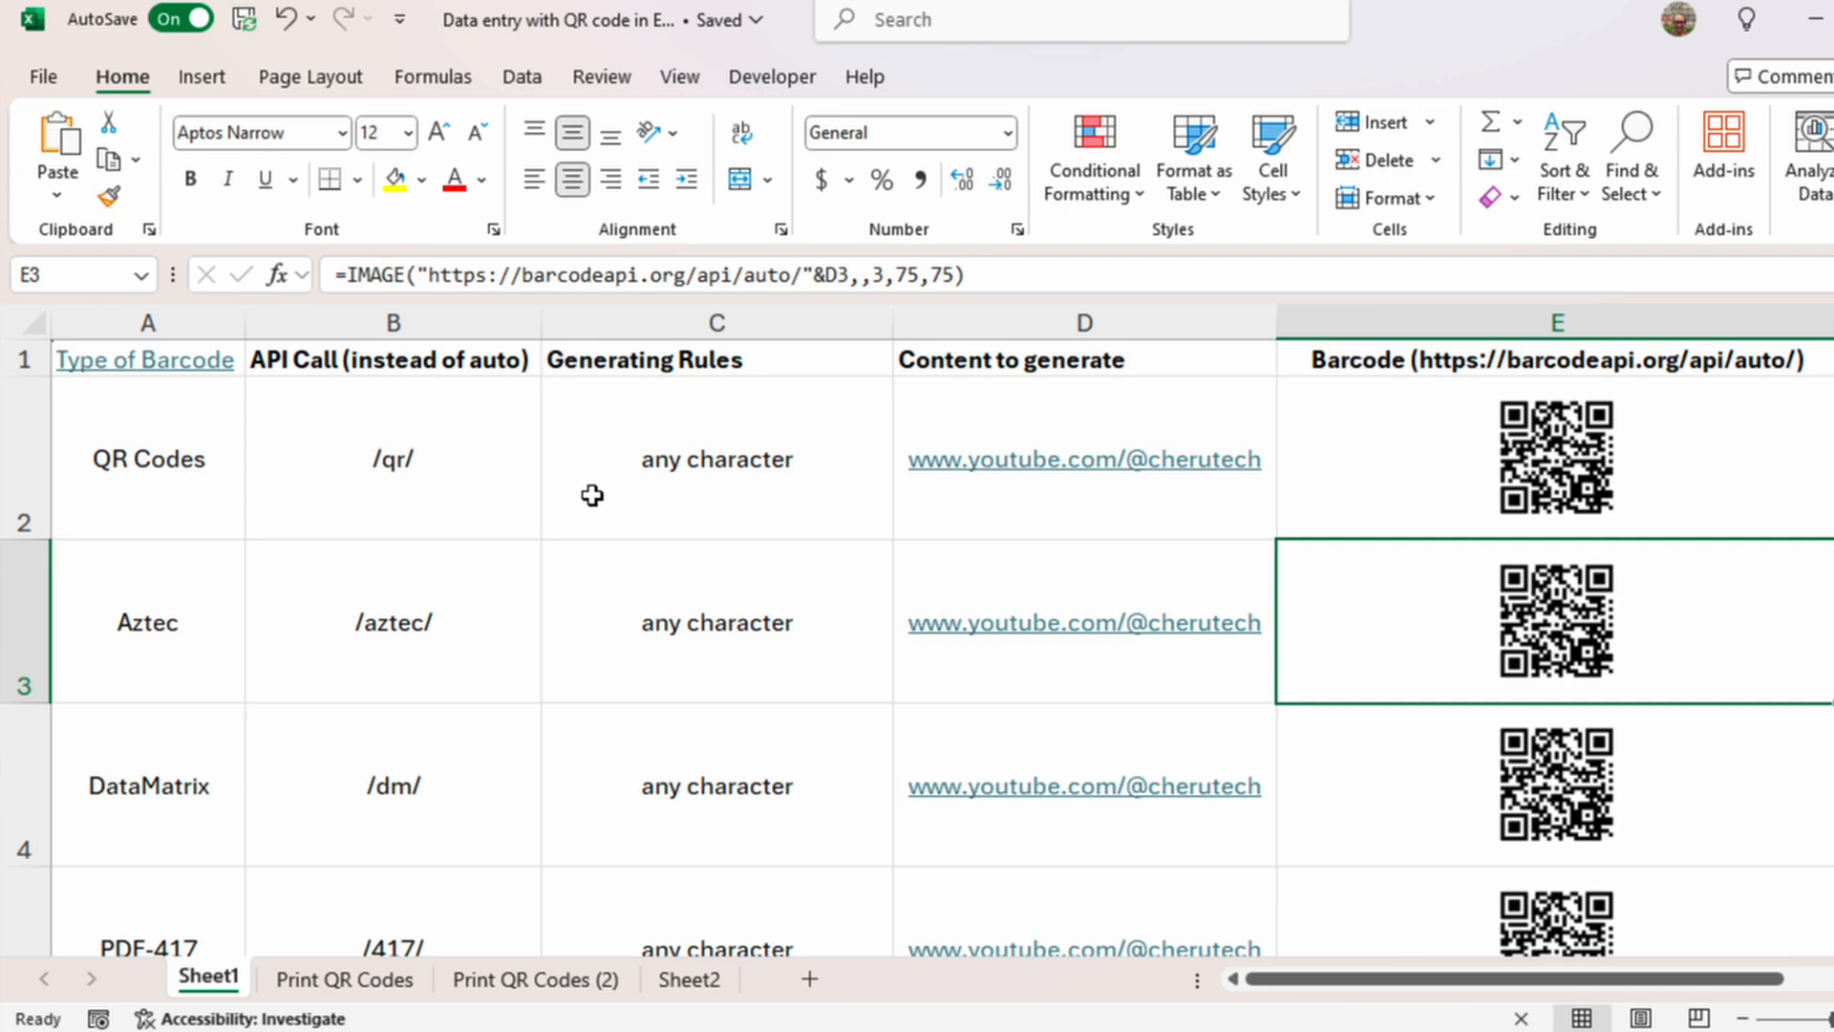
Step: Change the API call in the Aztec formula in E3 from auto to aztec
click(792, 275)
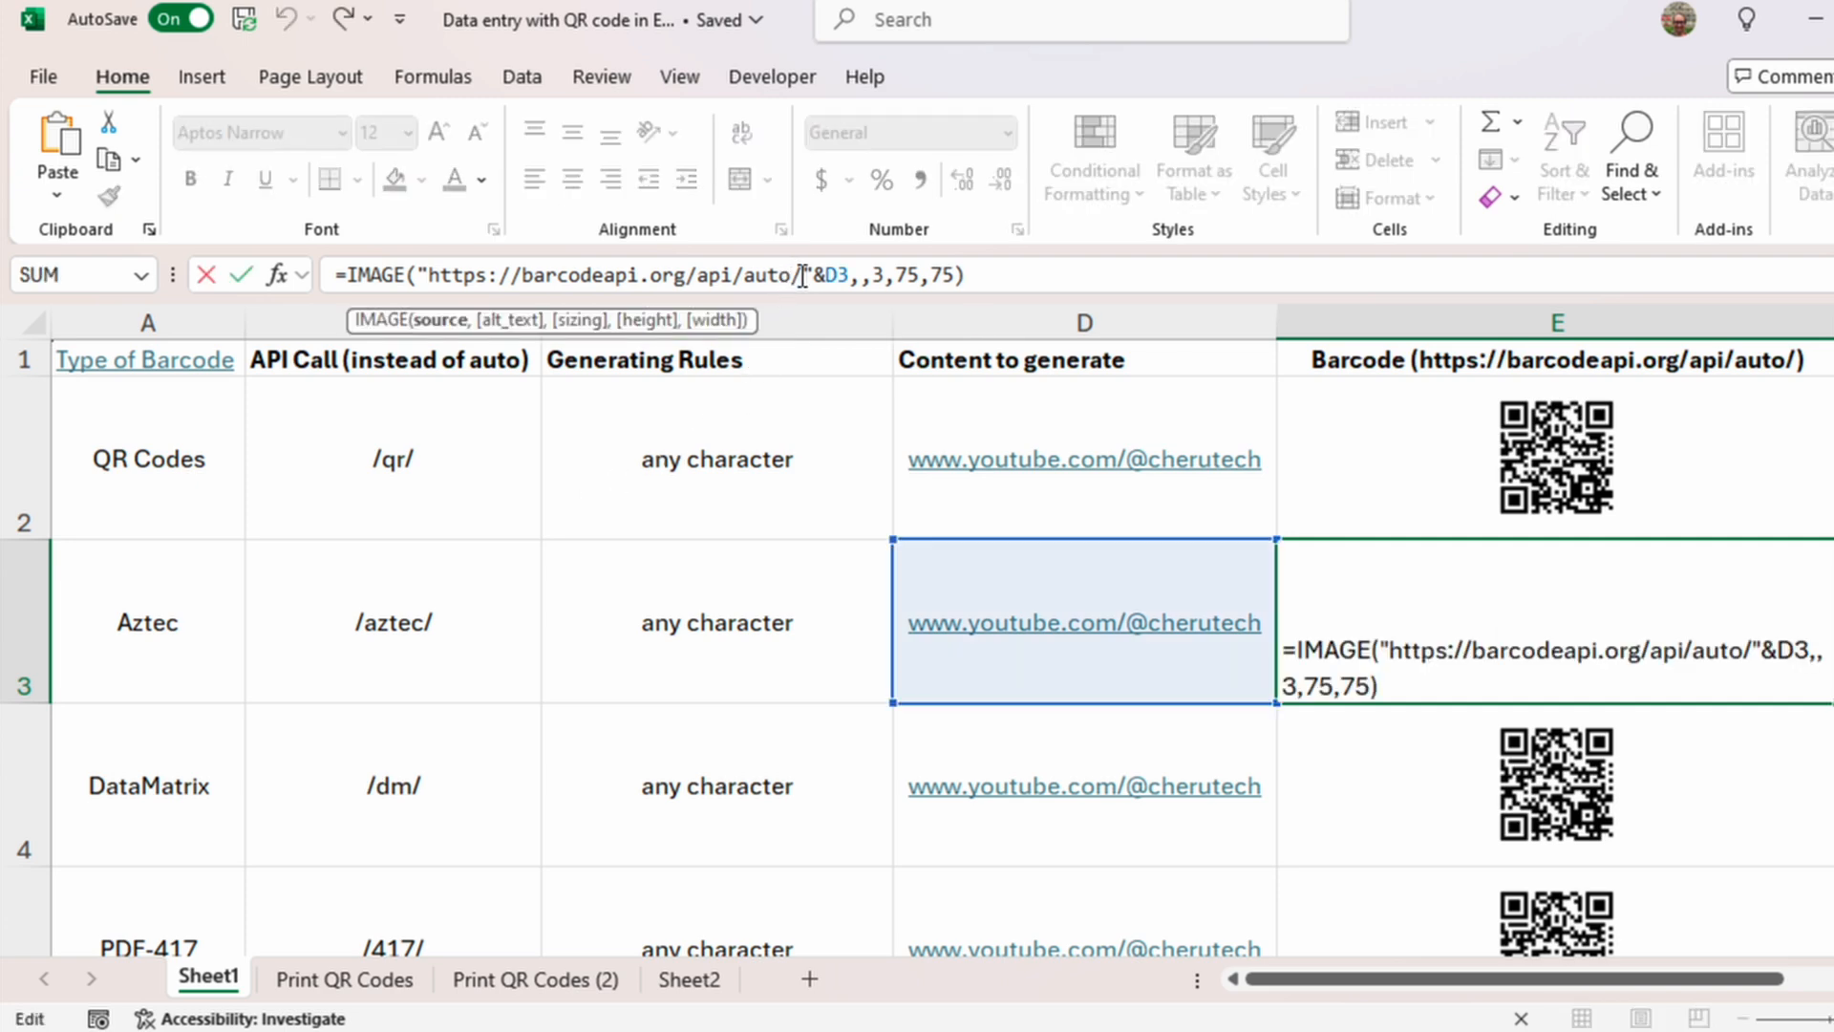
key(BackSpace)
key(BackSpace)
key(BackSpace)
text(zte)
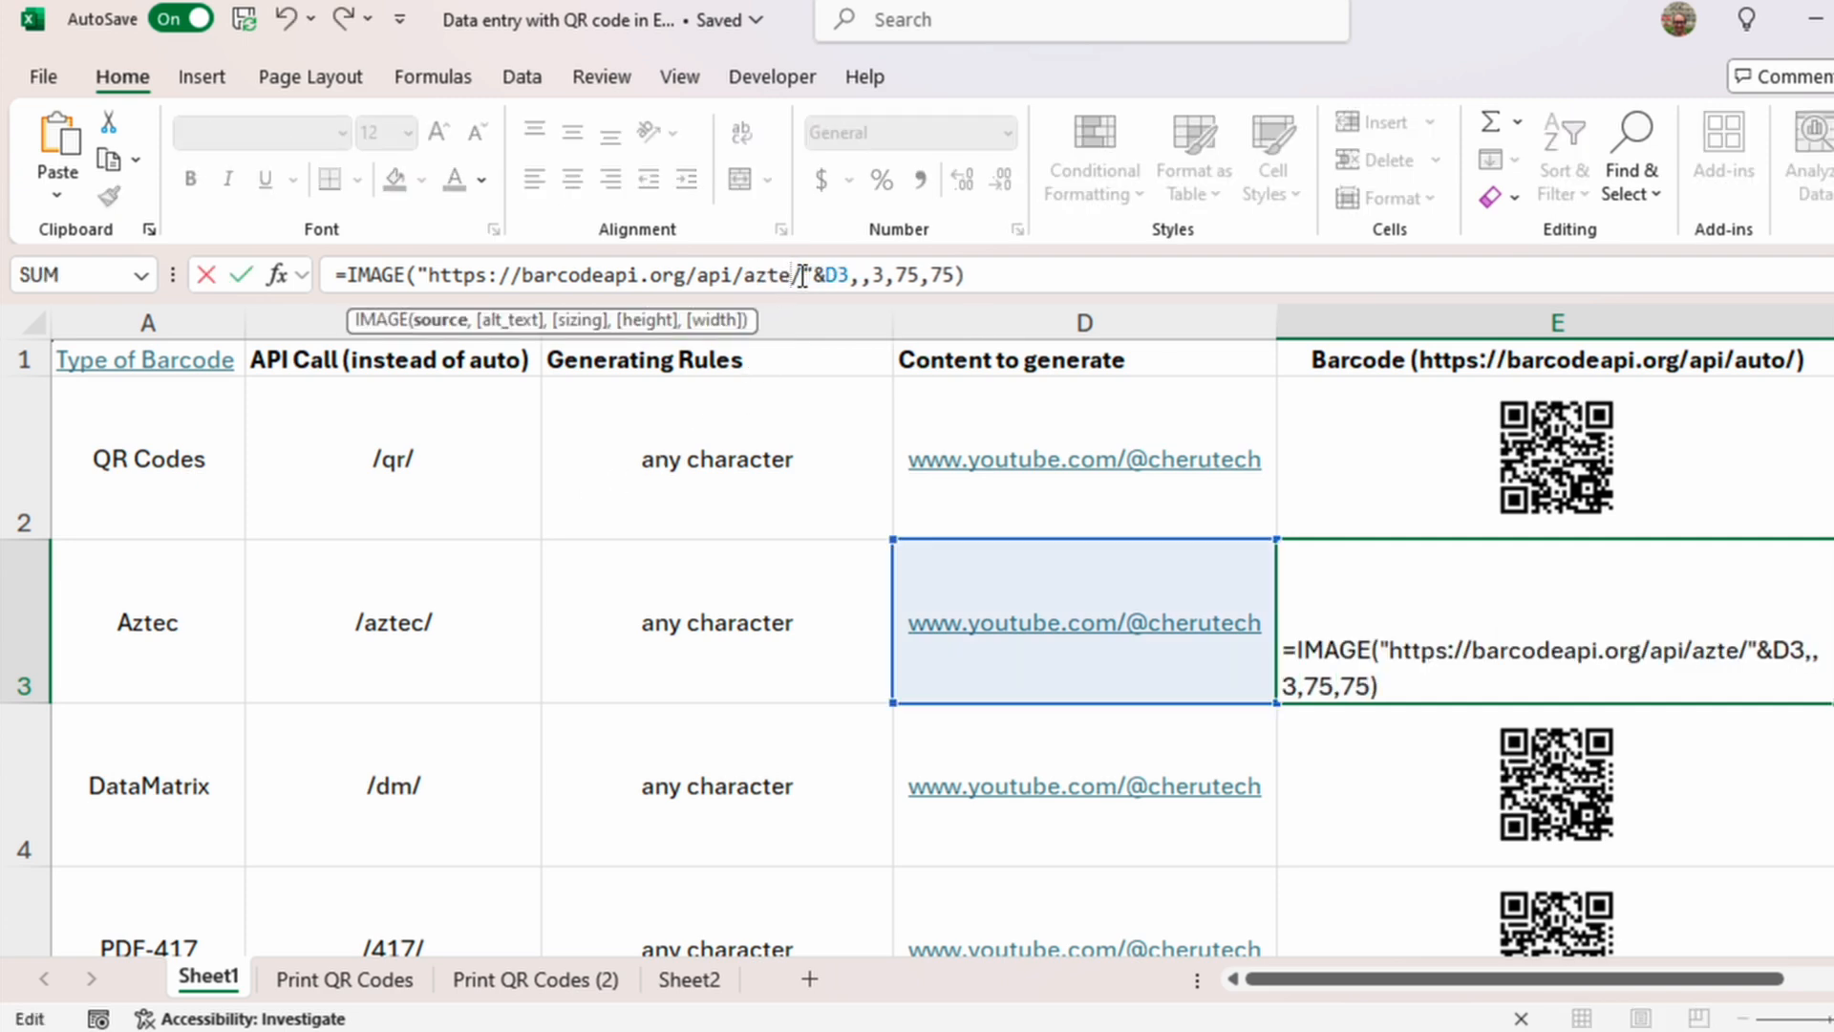
text(c)
key(Return)
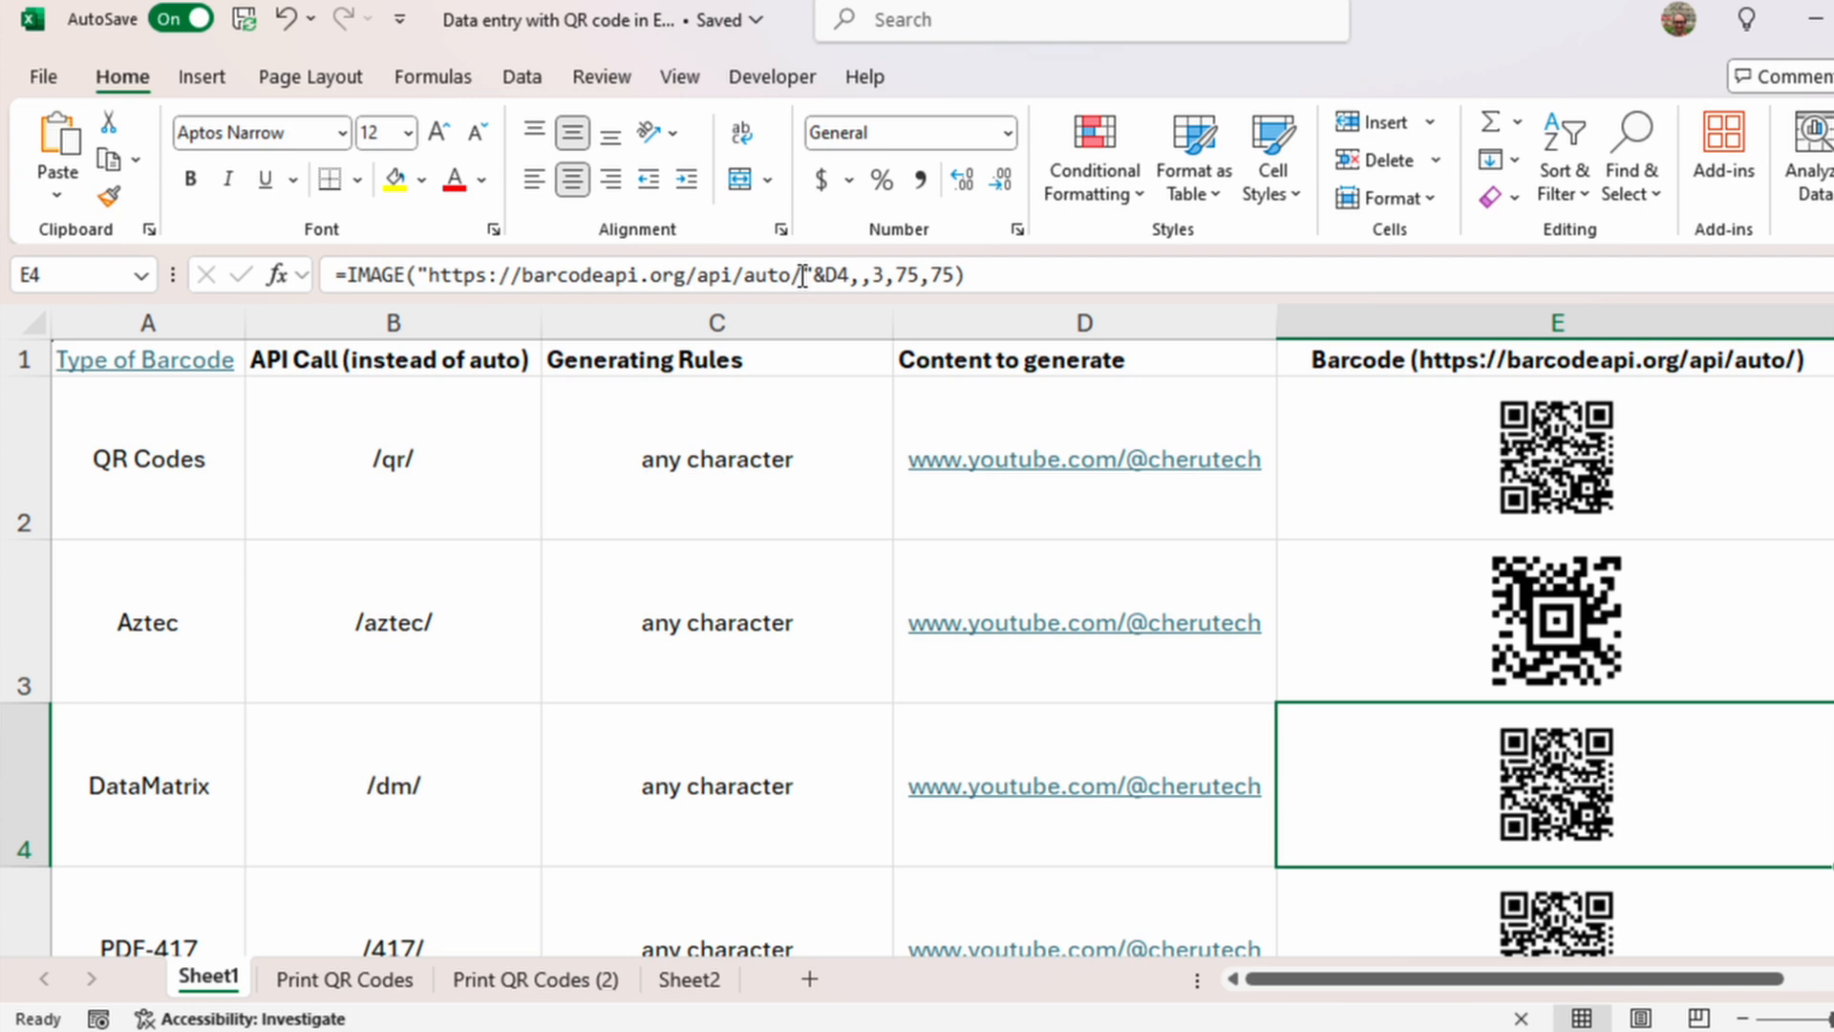
Step: Replace auto with dm in the API address of the DataMatrix formula in E4
click(791, 276)
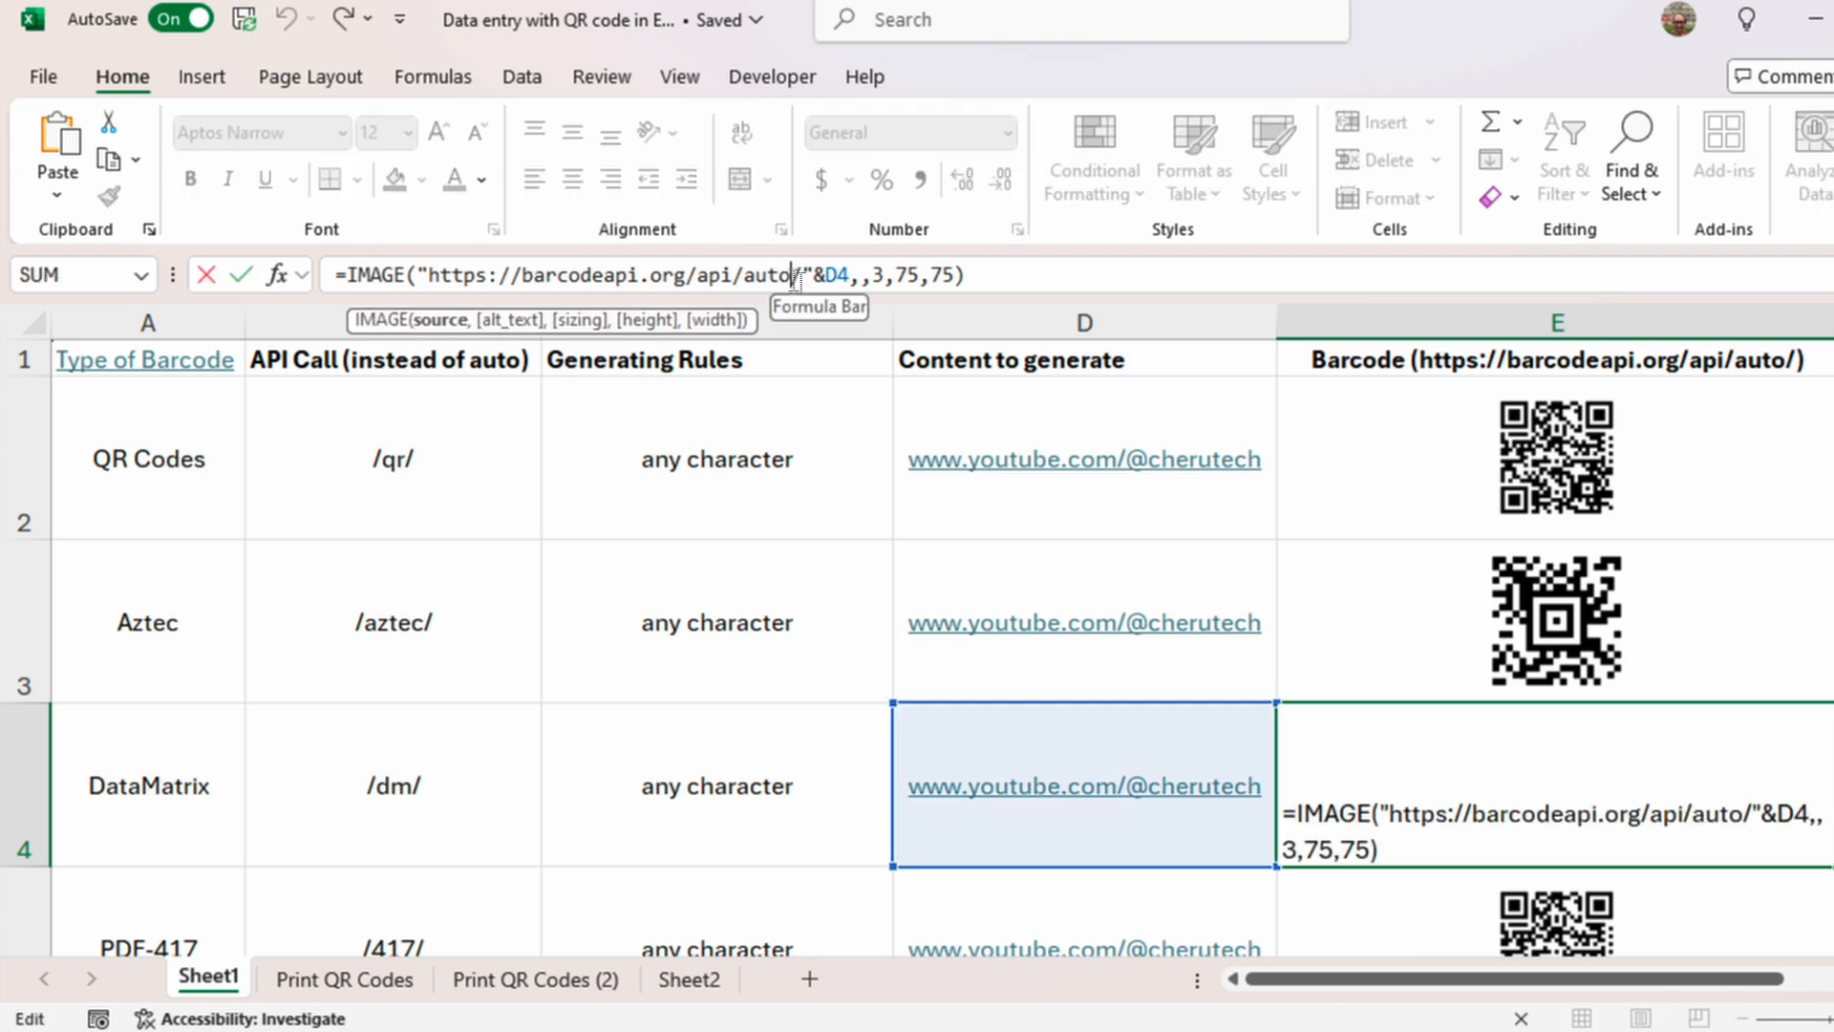
key(BackSpace)
key(BackSpace)
key(BackSpace)
key(BackSpace)
text(dm)
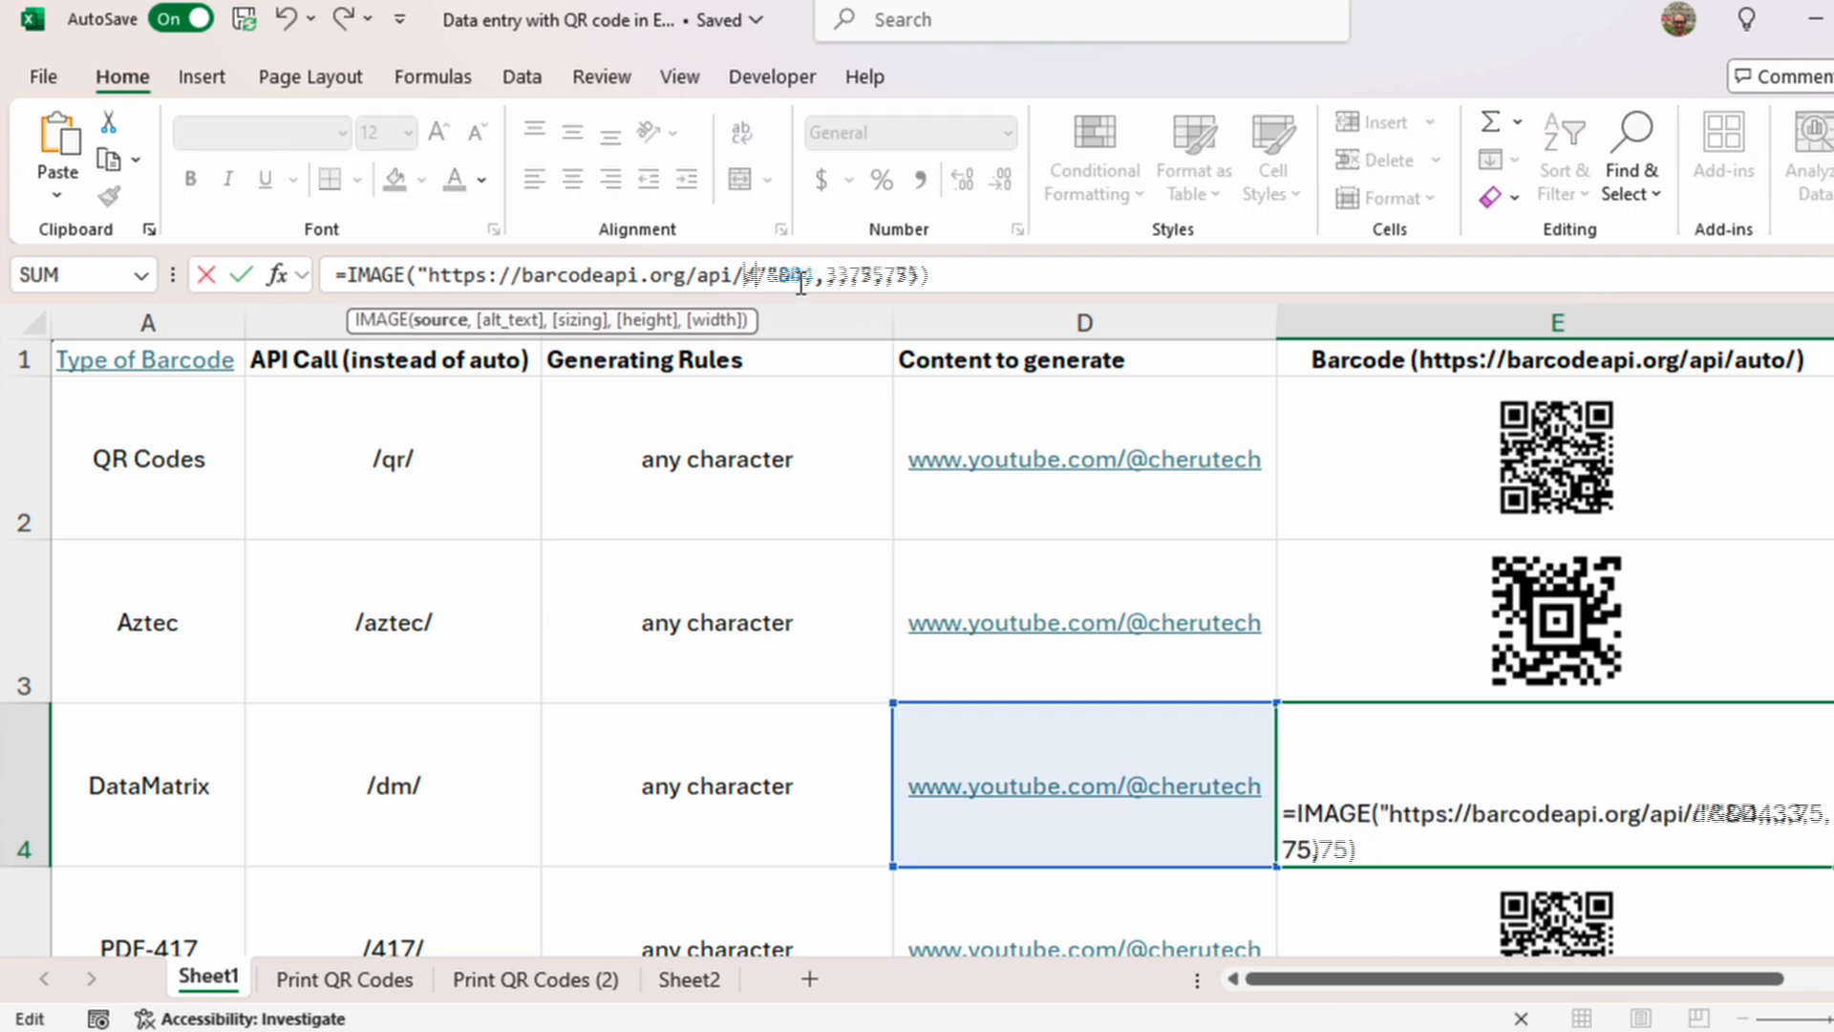
key(Return)
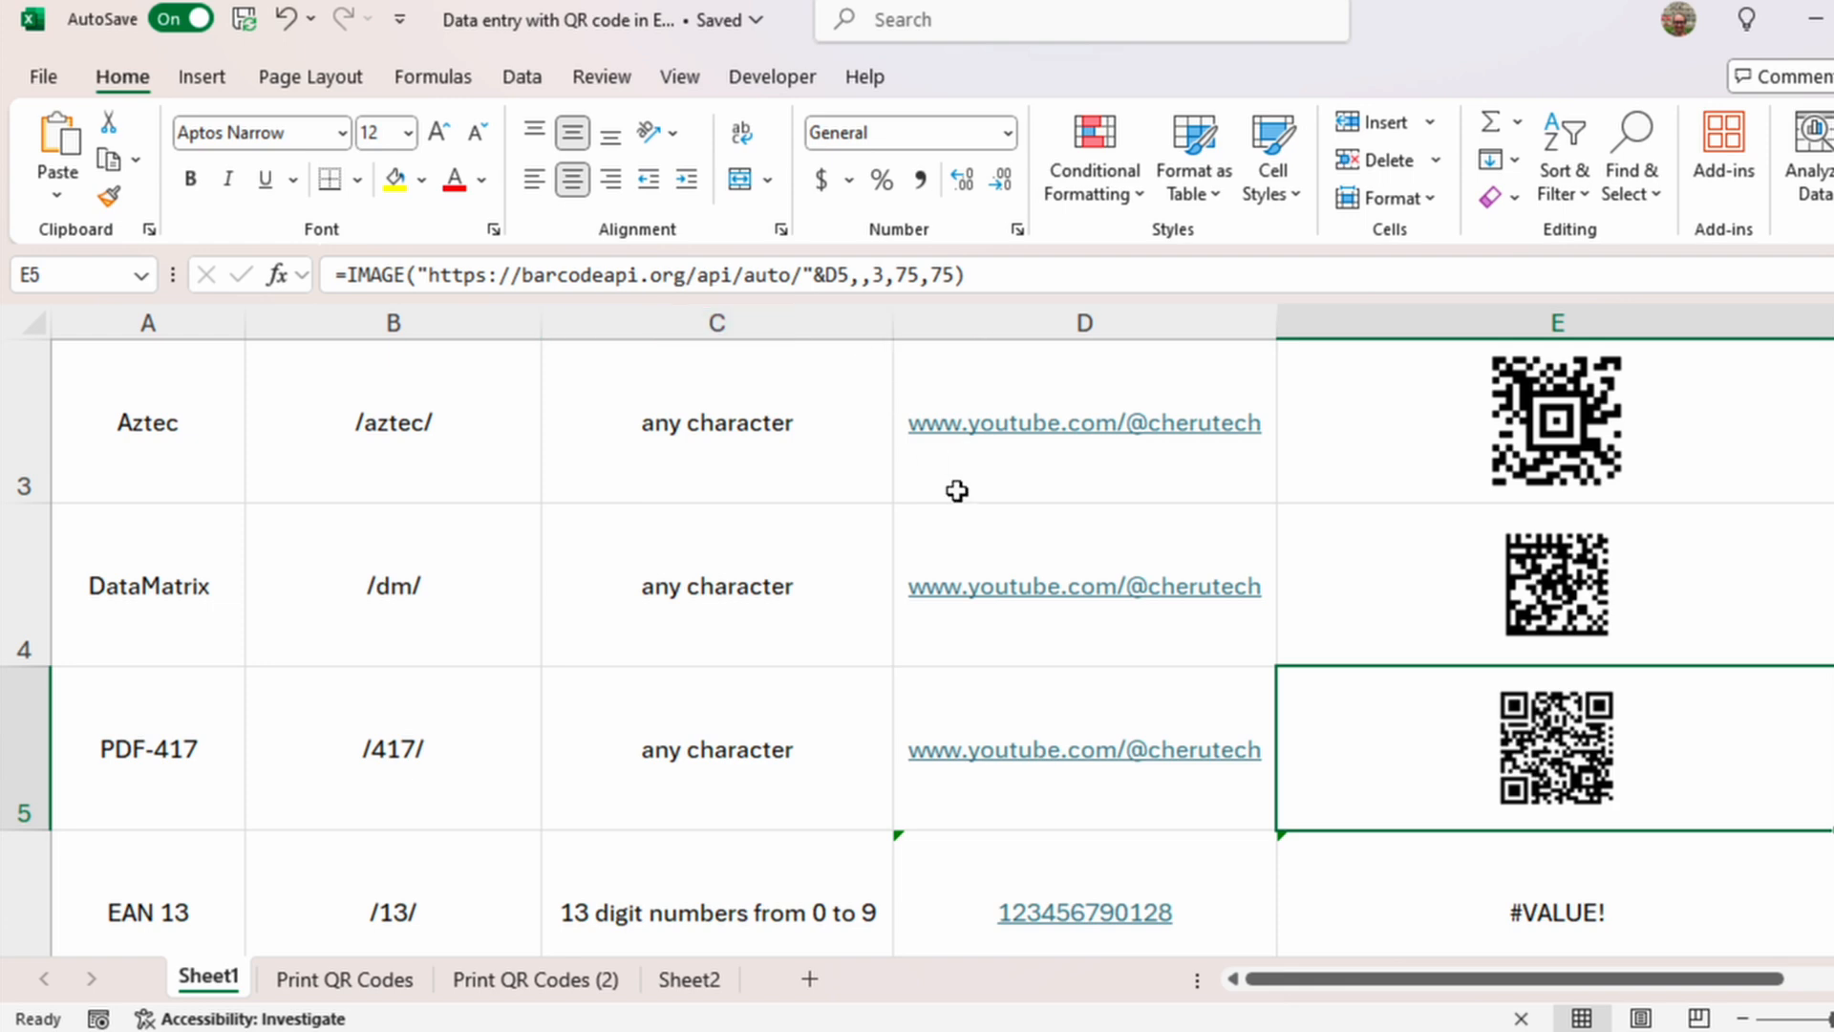
Step: Replace auto with 417 in the API address of the PDF-417 formula in E5
click(792, 276)
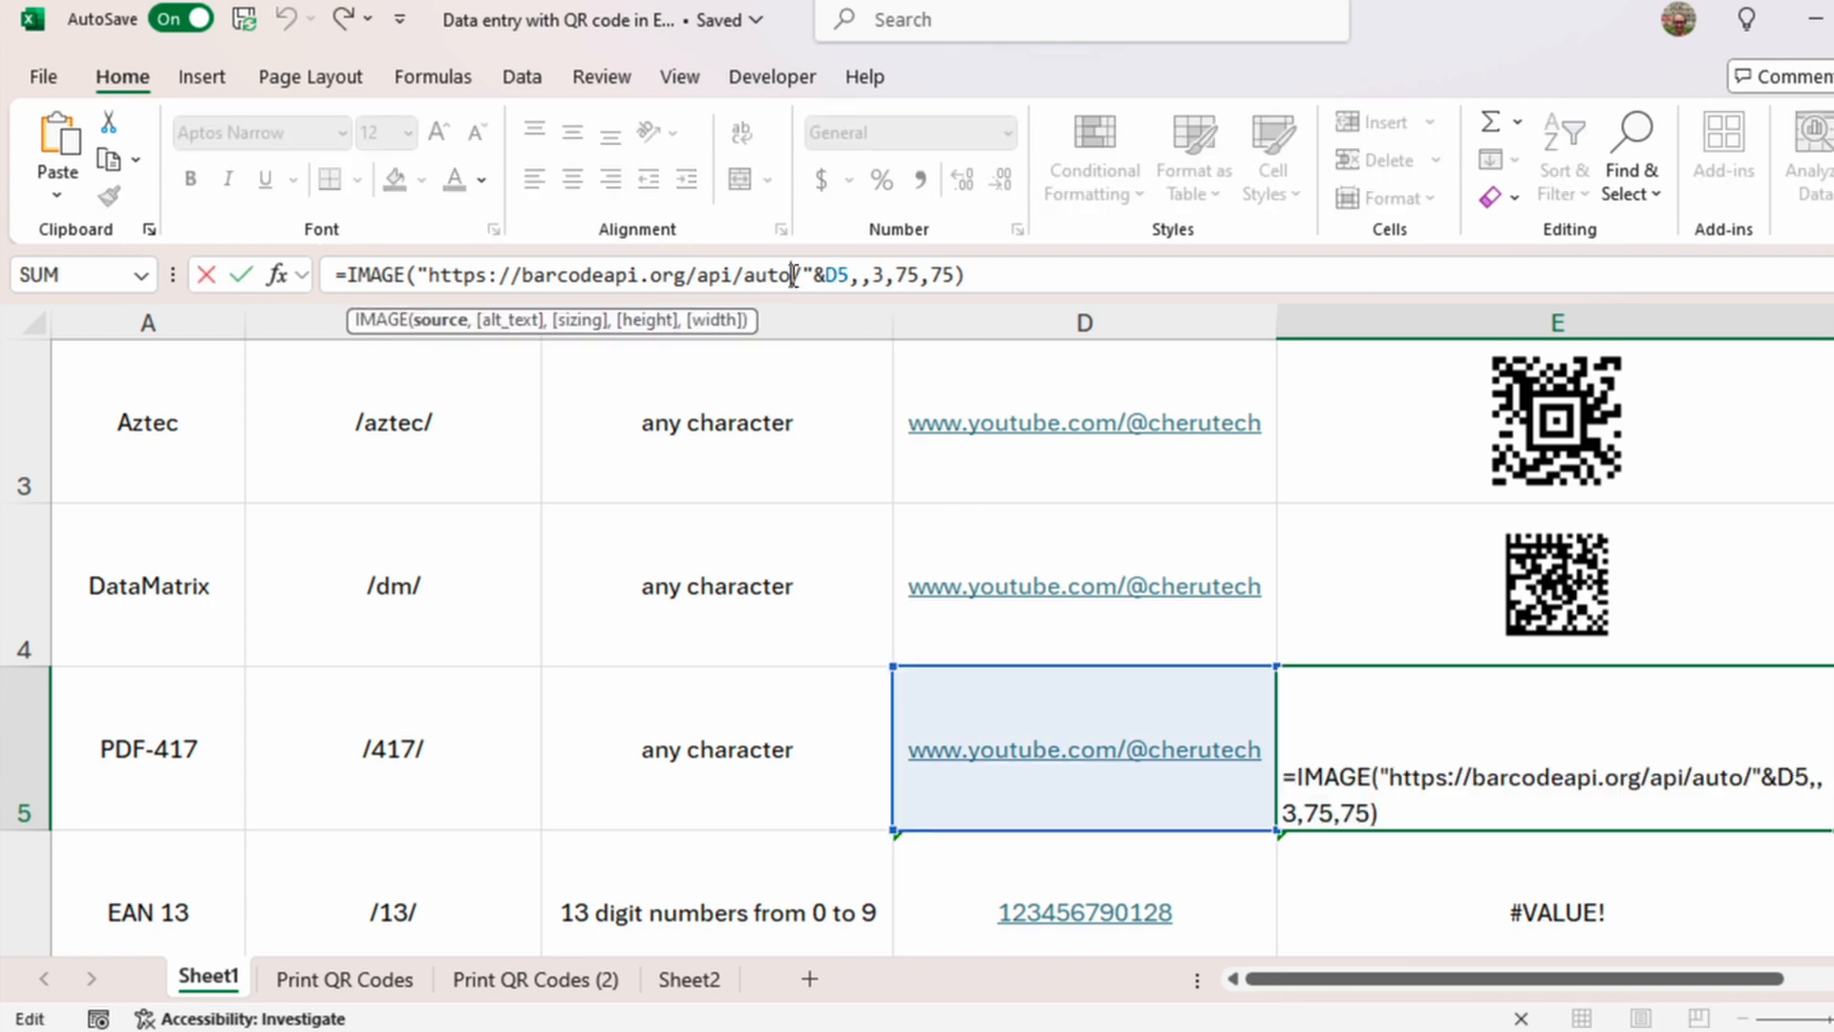
key(BackSpace)
key(BackSpace)
key(BackSpace)
key(BackSpace)
text(417)
key(Return)
Step: Replace auto with 13 in the API address of the EAN 13 formula in E6
click(793, 276)
key(BackSpace)
key(BackSpace)
key(BackSpace)
key(BackSpace)
text(13)
key(Return)
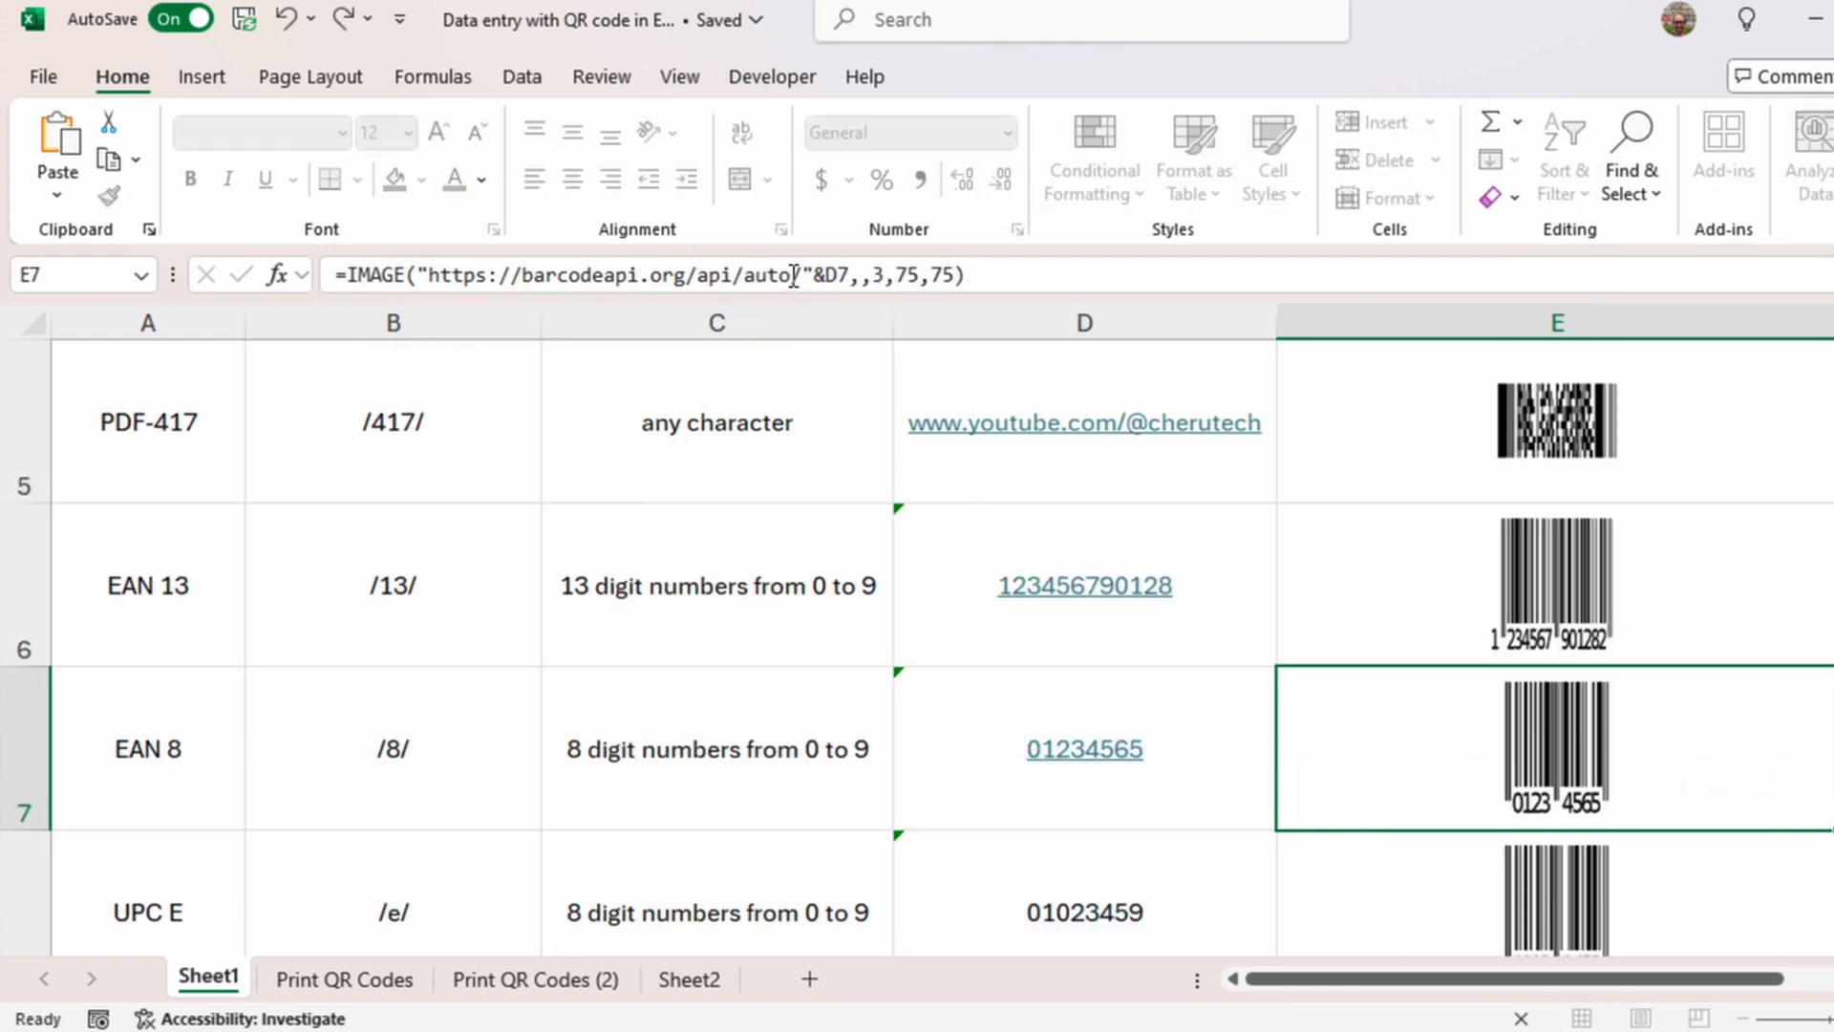
Step: Replace auto with 8 in the API address of the EAN 8 formula in E7
click(793, 276)
key(BackSpace)
key(BackSpace)
key(BackSpace)
key(BackSpace)
text(8)
key(Return)
Step: Replace auto with e in the API address of the UPC E formula in E8
click(793, 276)
key(BackSpace)
key(BackSpace)
key(BackSpace)
key(BackSpace)
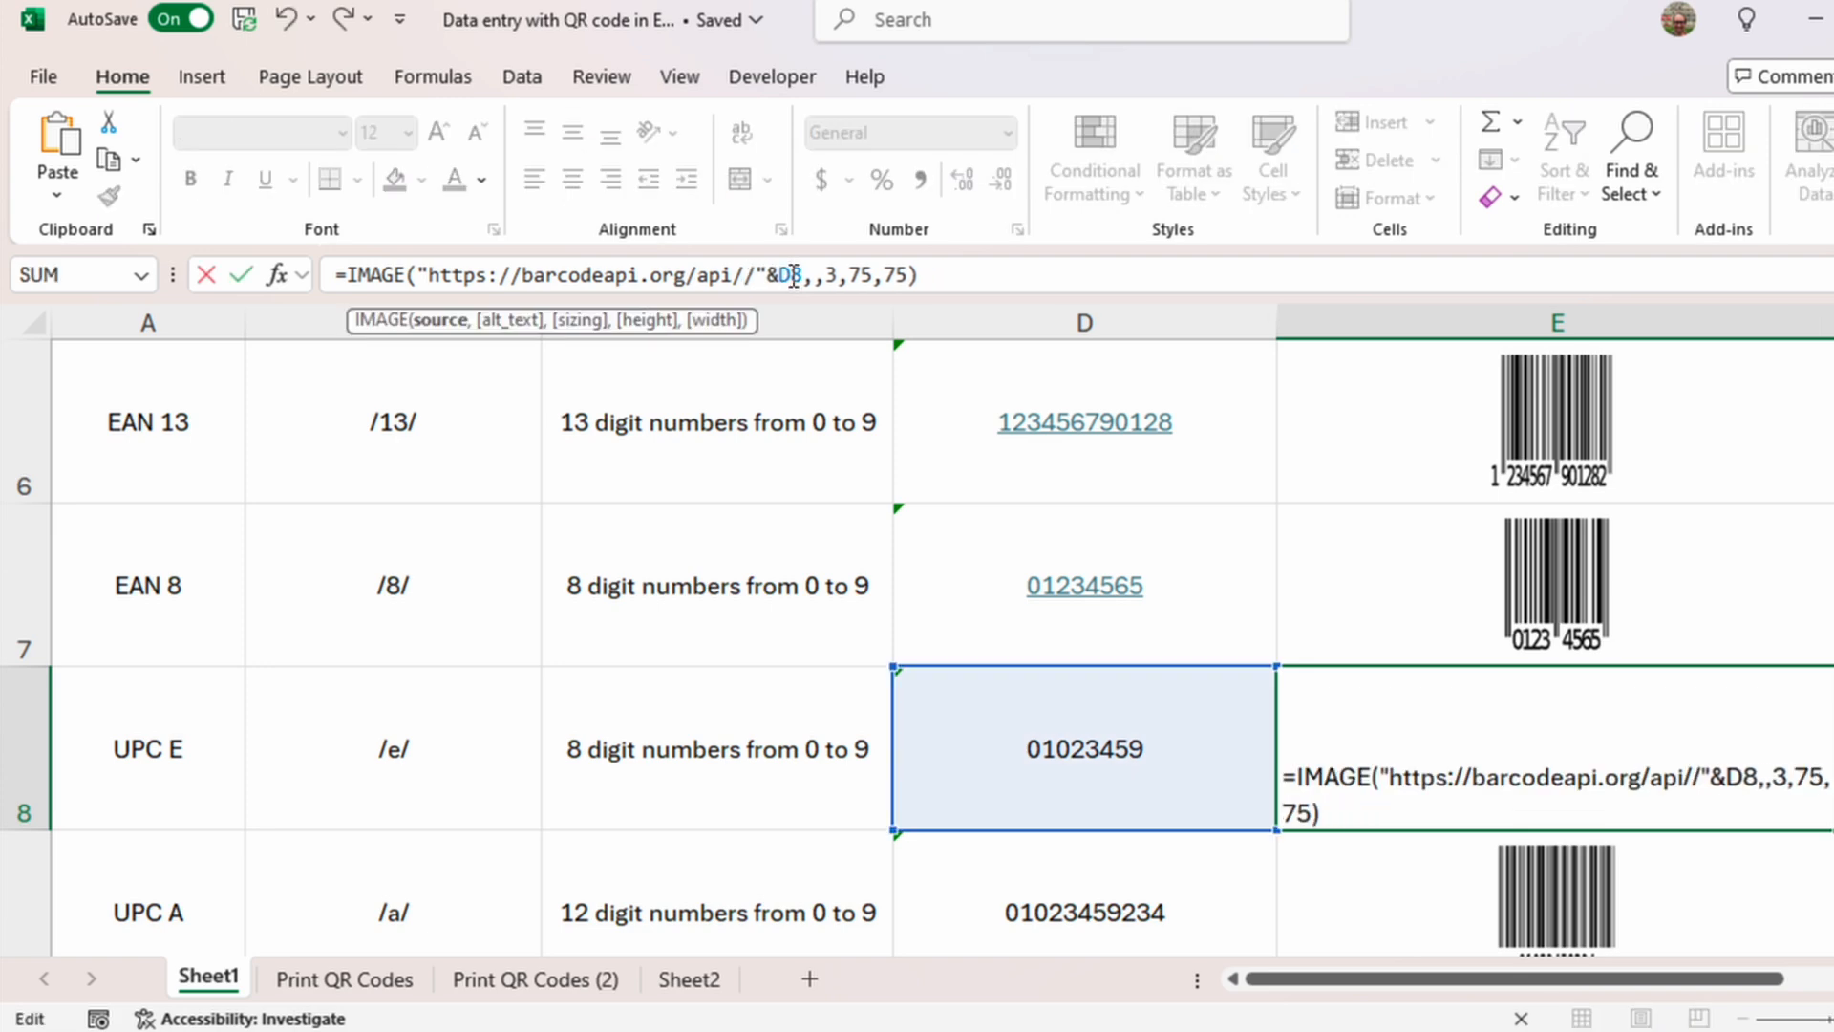
text(e)
key(Return)
Step: Replace auto with a in the API address of the UPC A formula in E9
click(793, 276)
key(BackSpace)
key(BackSpace)
key(BackSpace)
key(BackSpace)
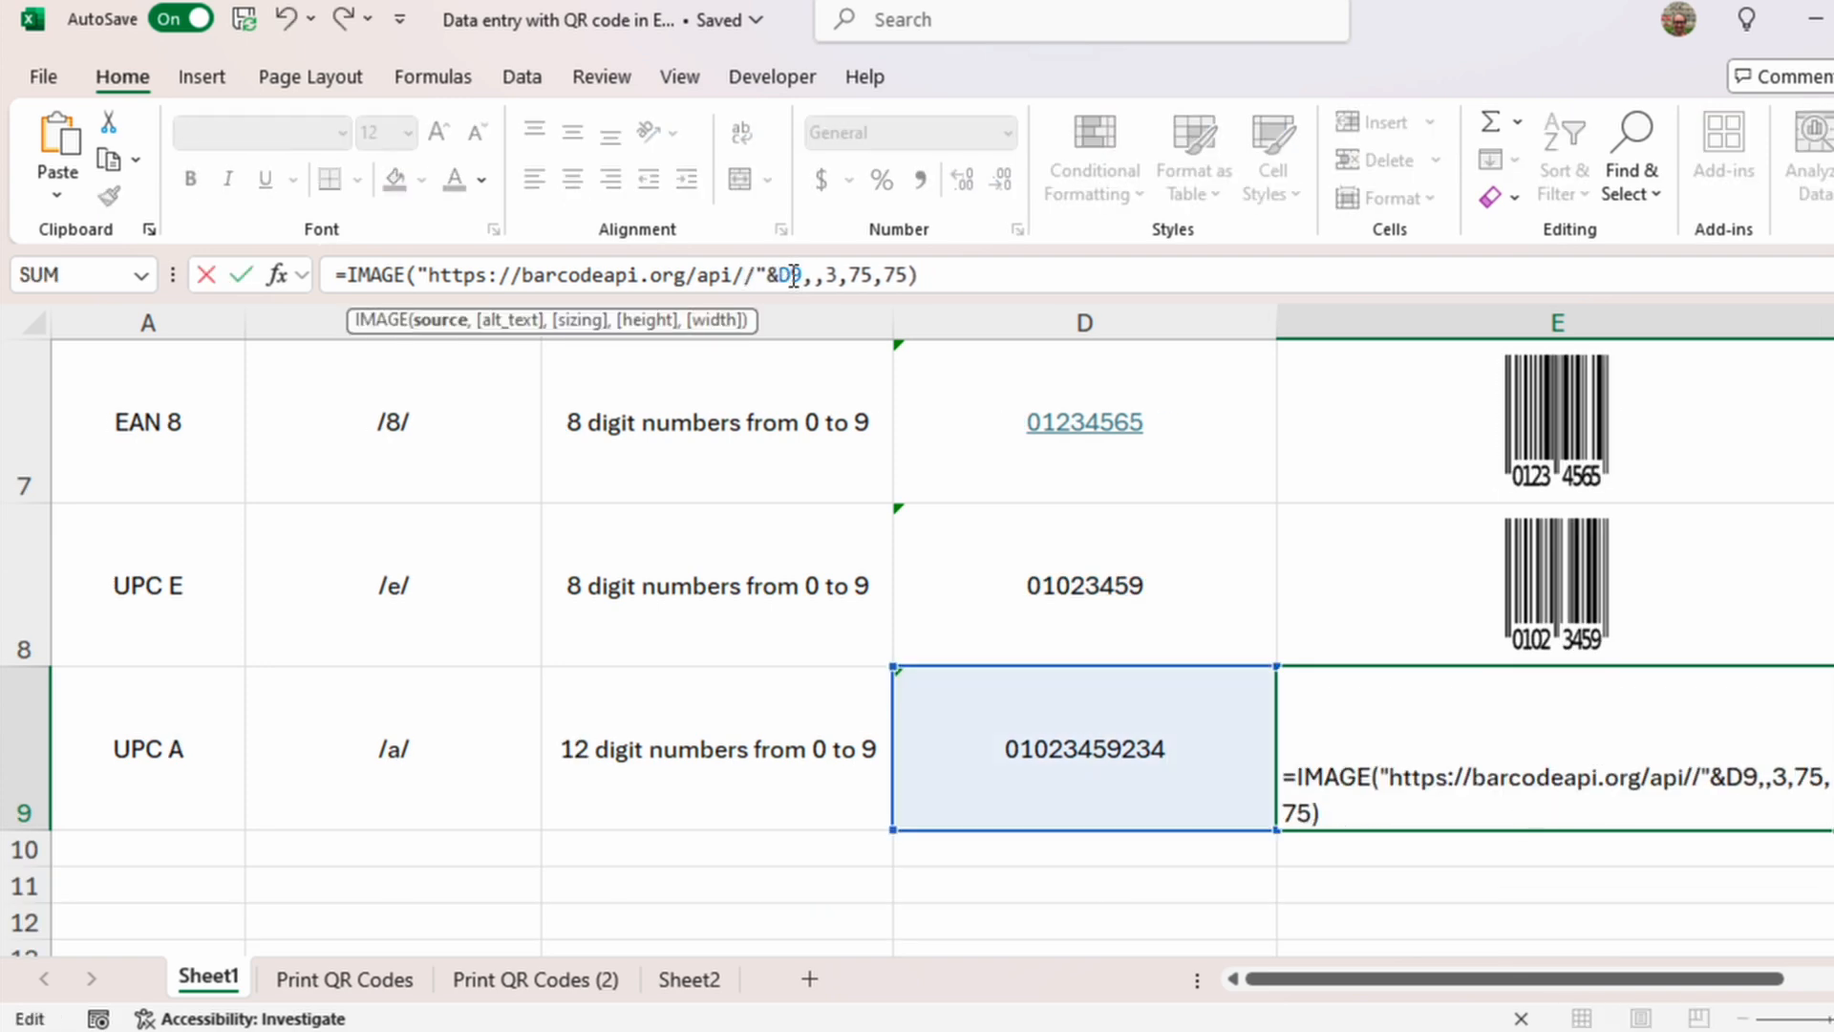
text(a)
key(Return)
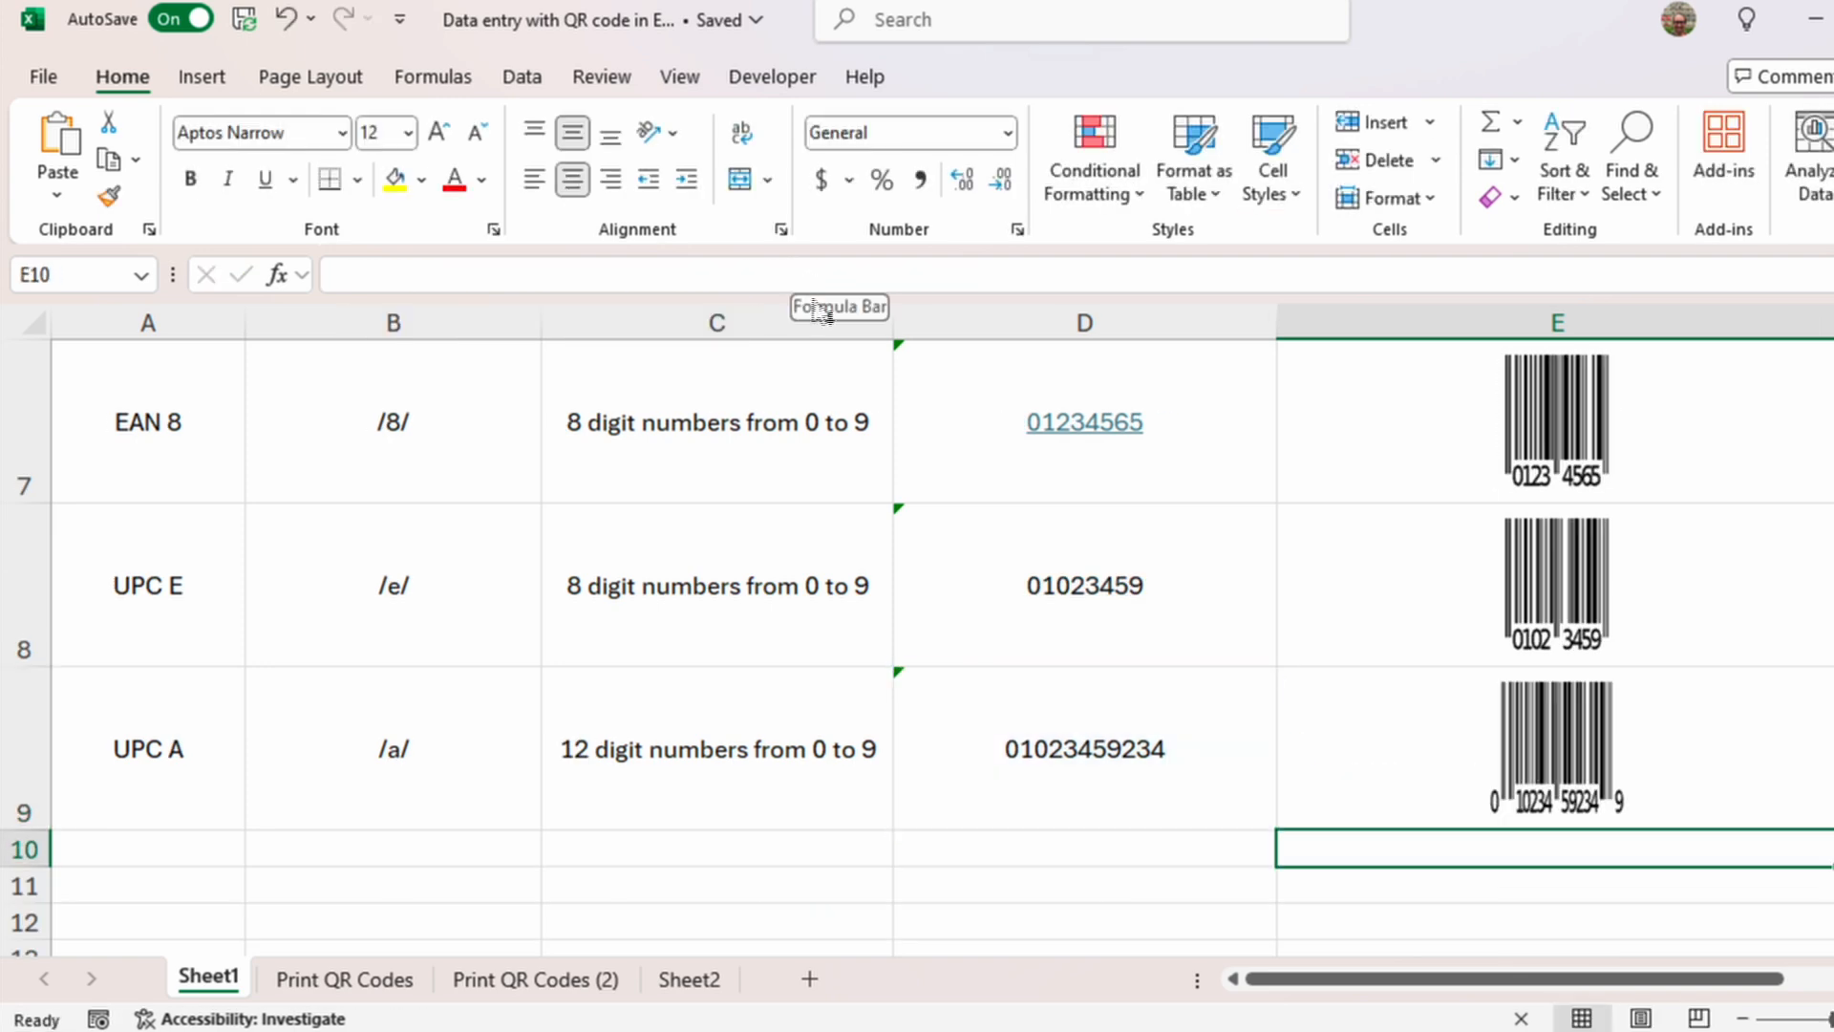
Step: Review the generating rules in column C against the finished codes in column E for all barcode types
scroll(934, 440, up, 2)
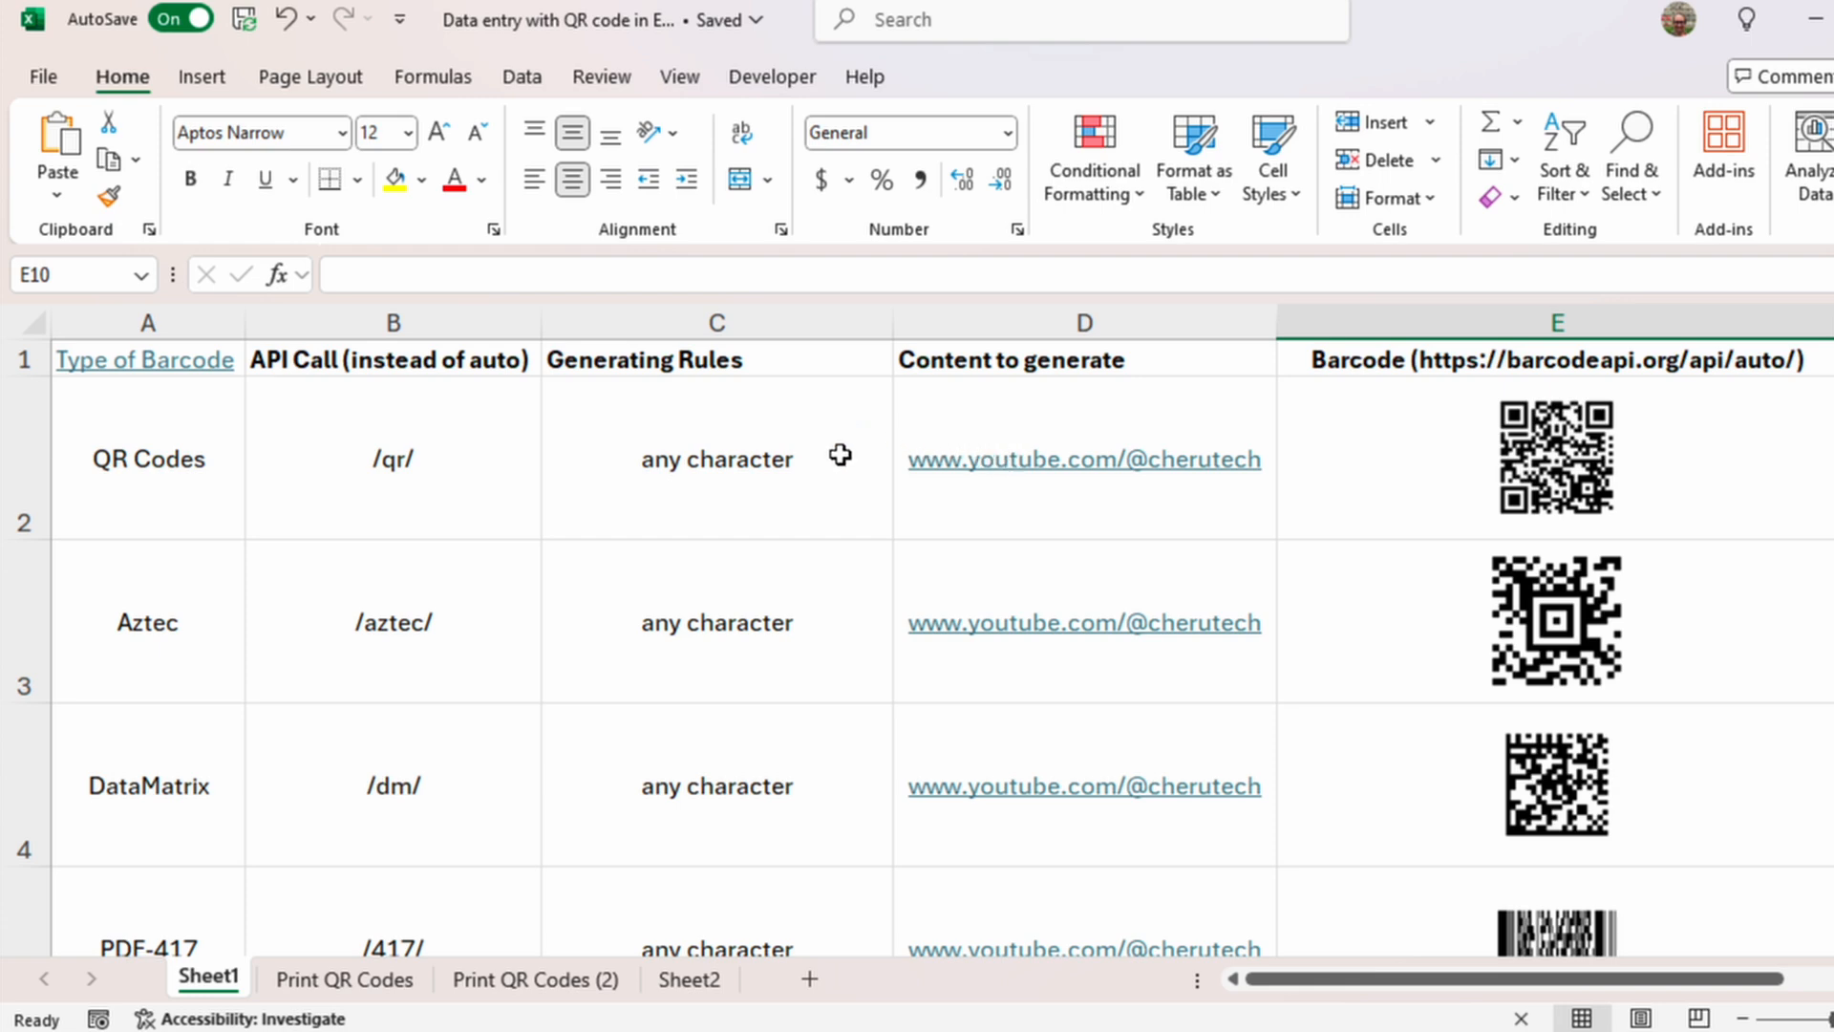
scroll(841, 449, down, 1)
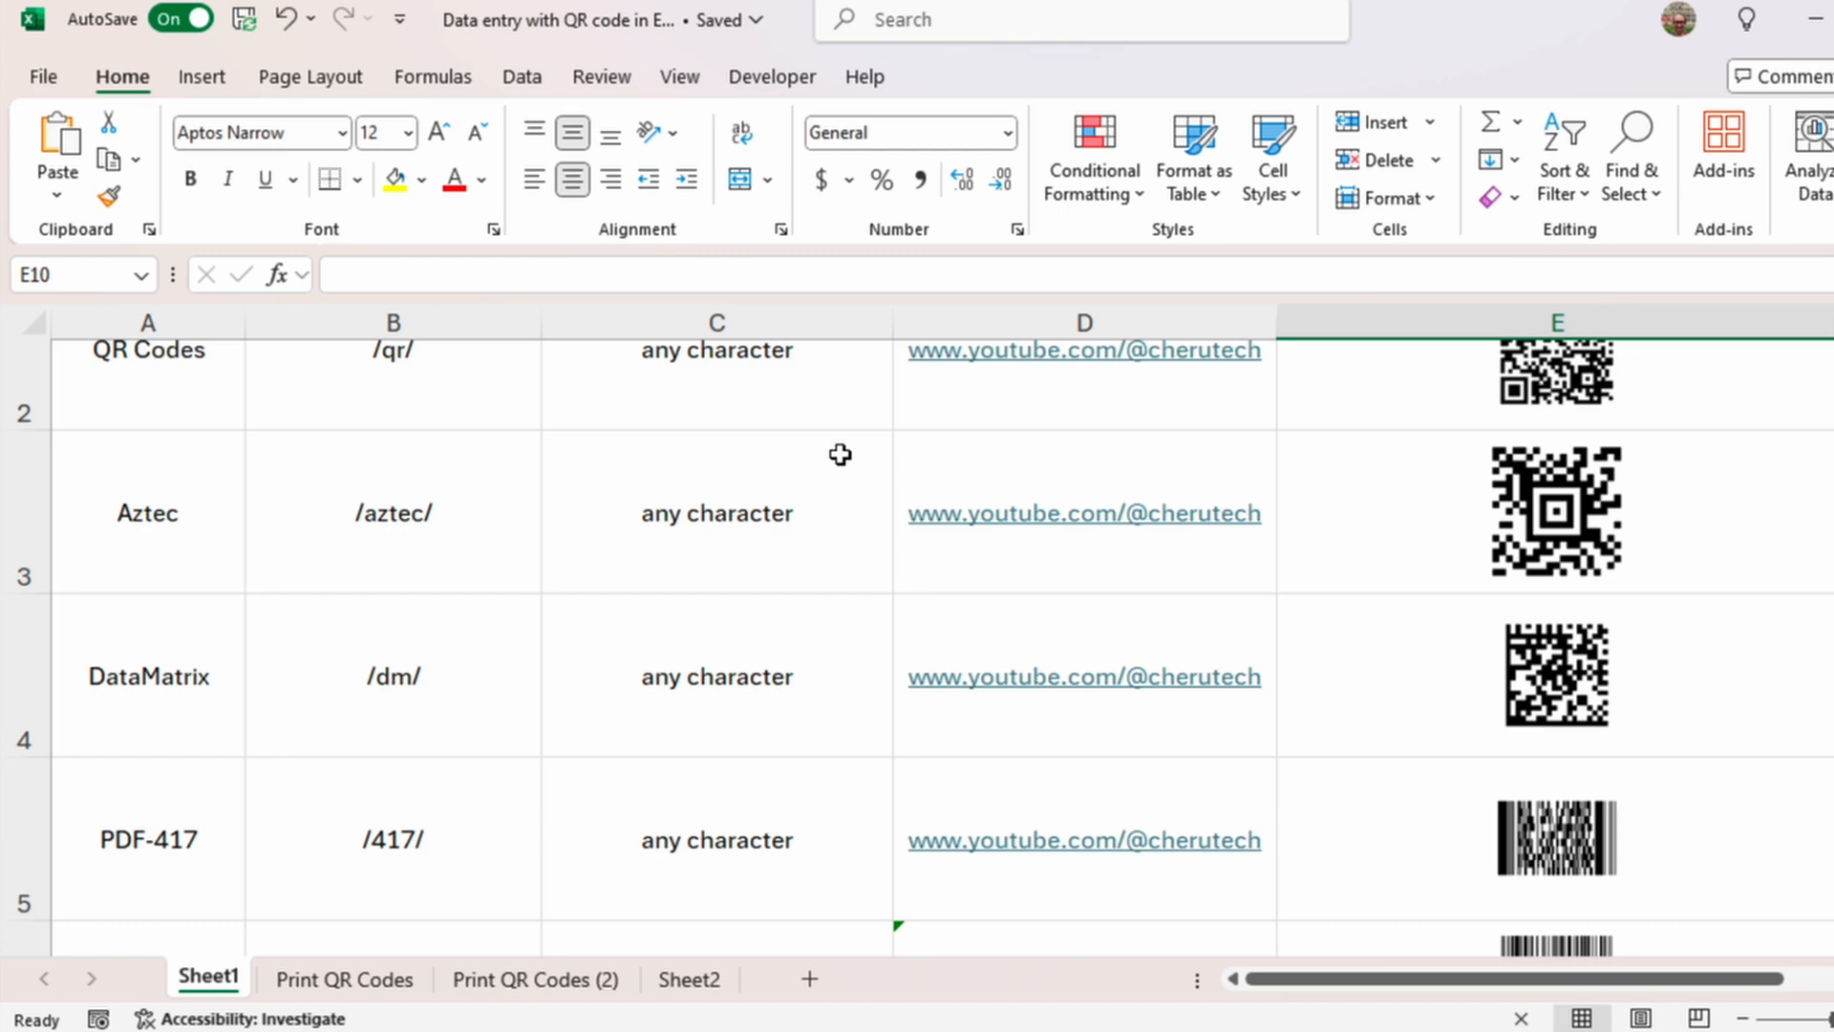
scroll(841, 454, down, 6)
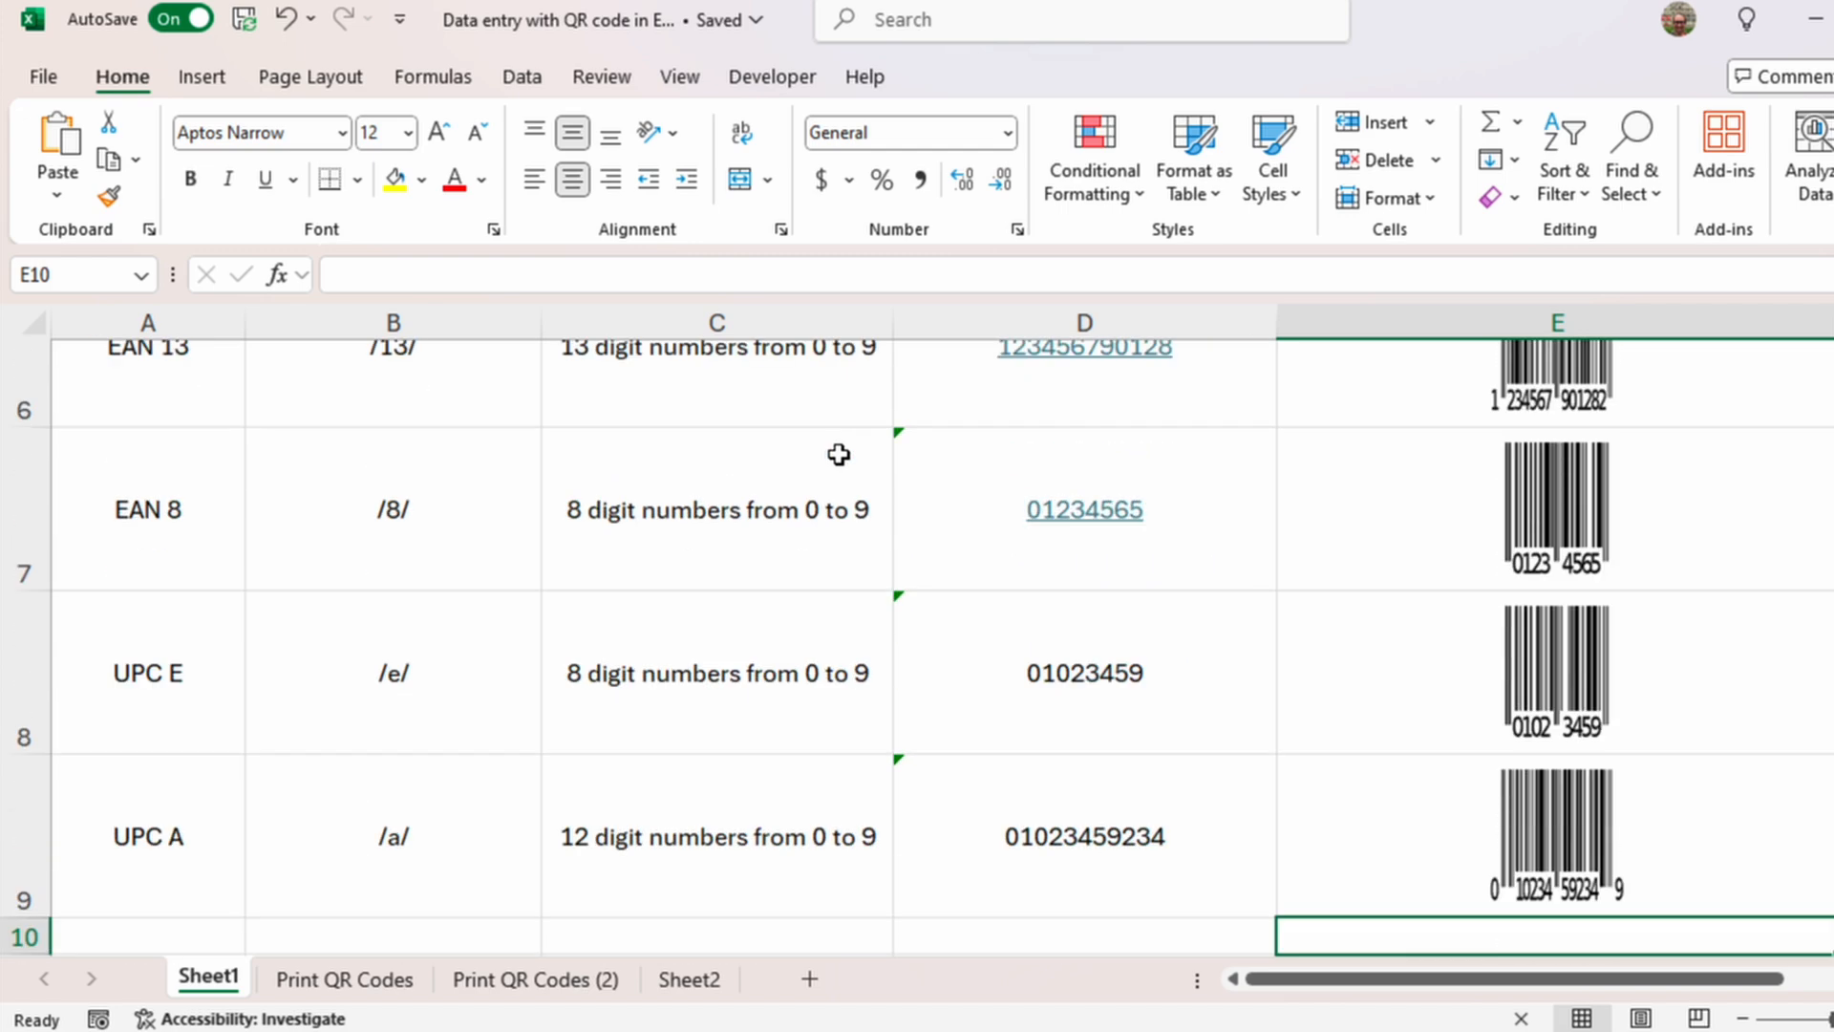
scroll(840, 454, up, 1)
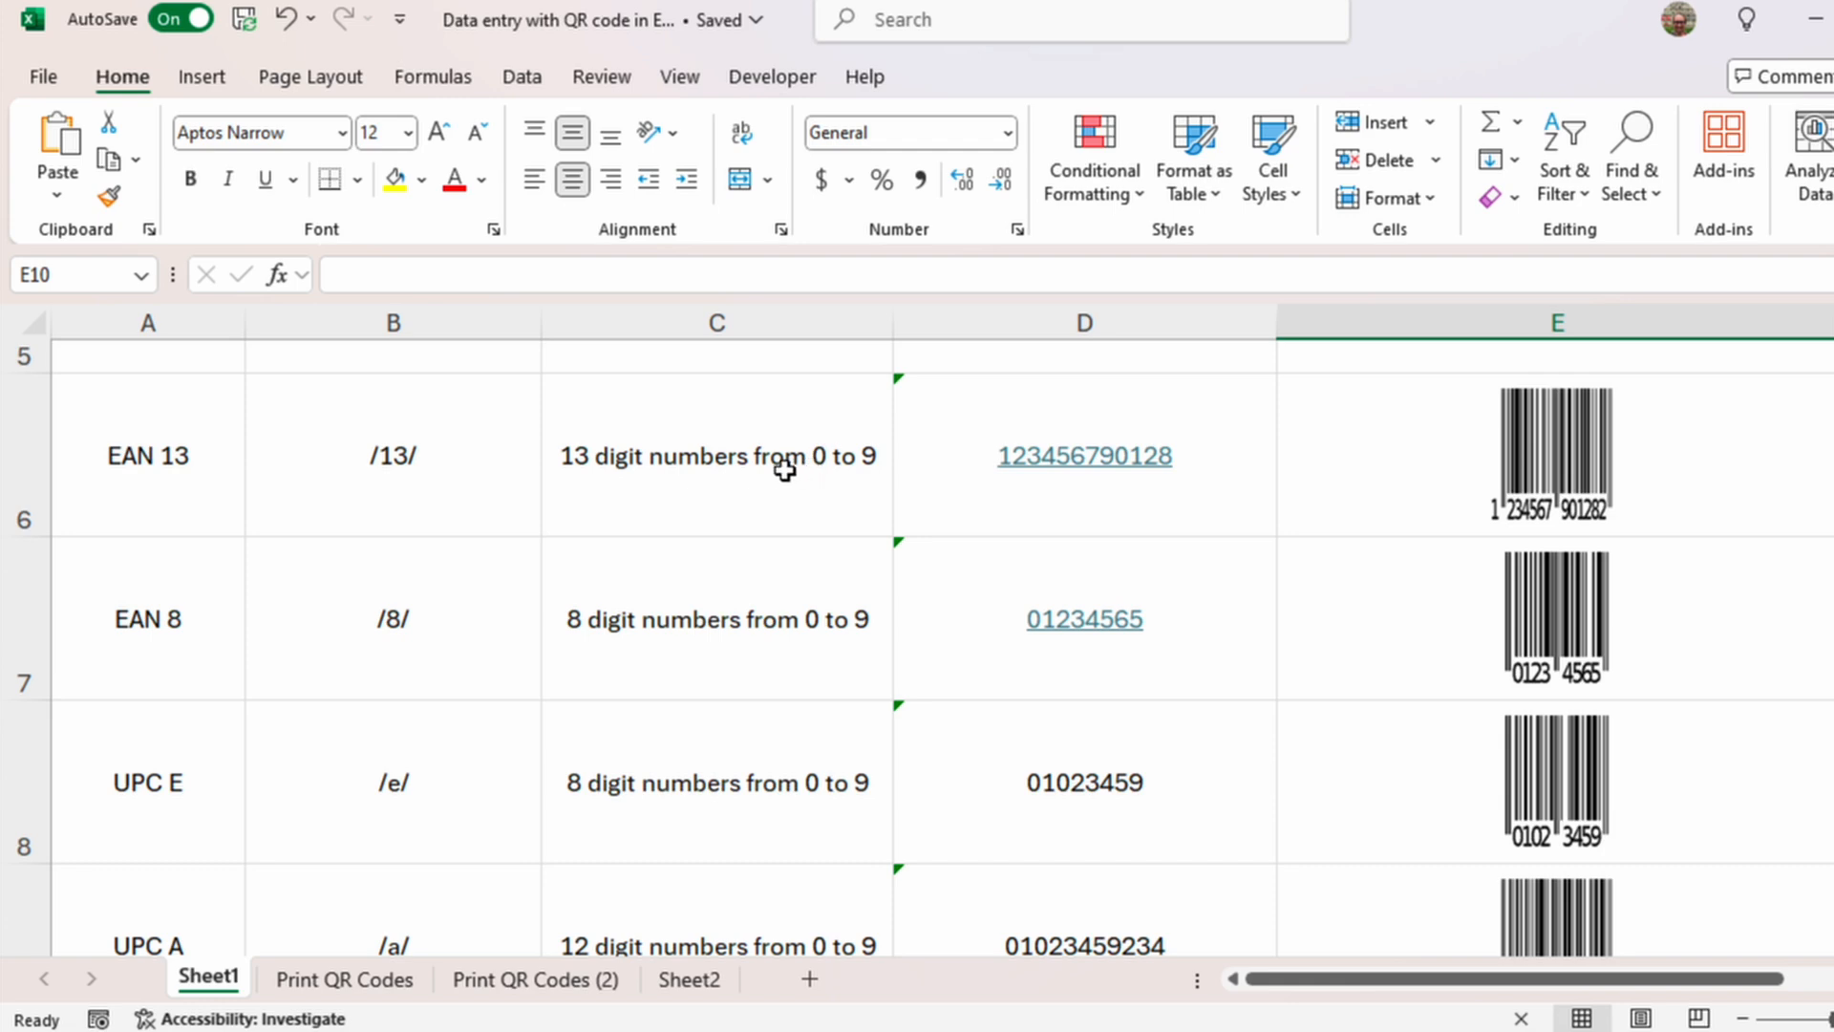
Step: Try appending 12 to the end of the EAN 13 content in D6 to test a number that is too long
click(1210, 458)
double_click(1209, 458)
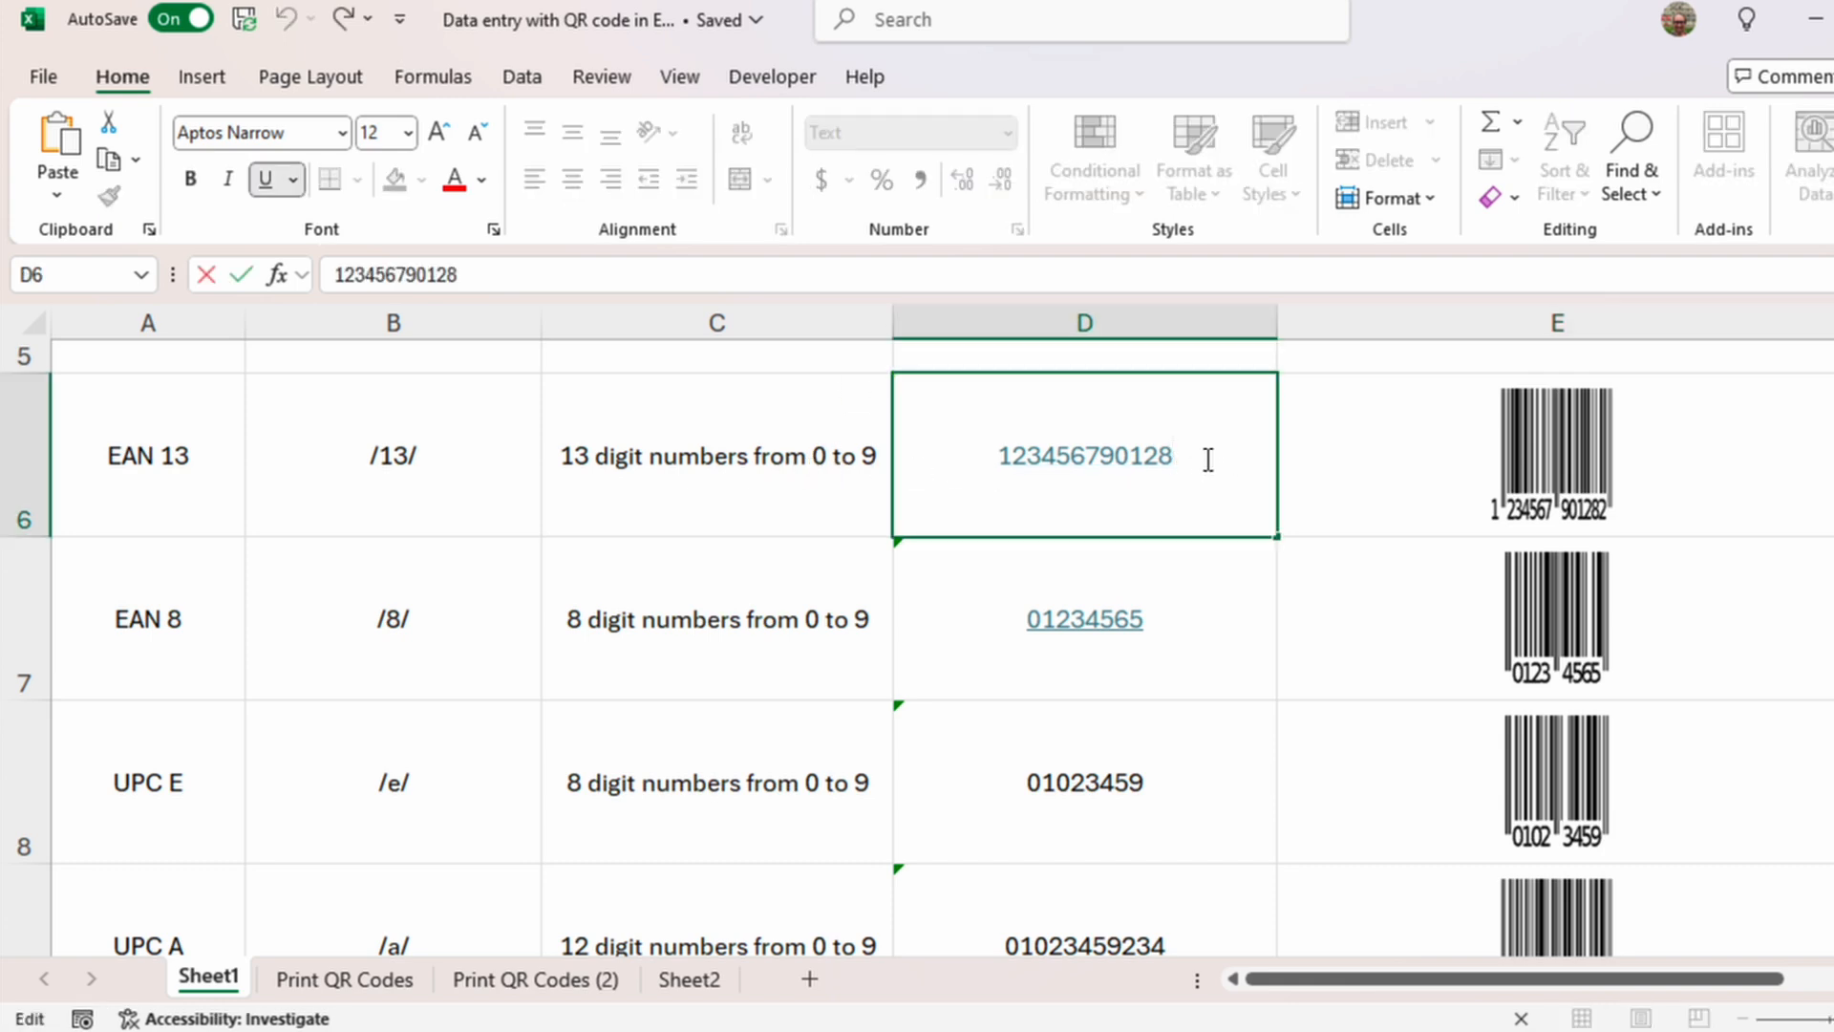
text(12)
key(Return)
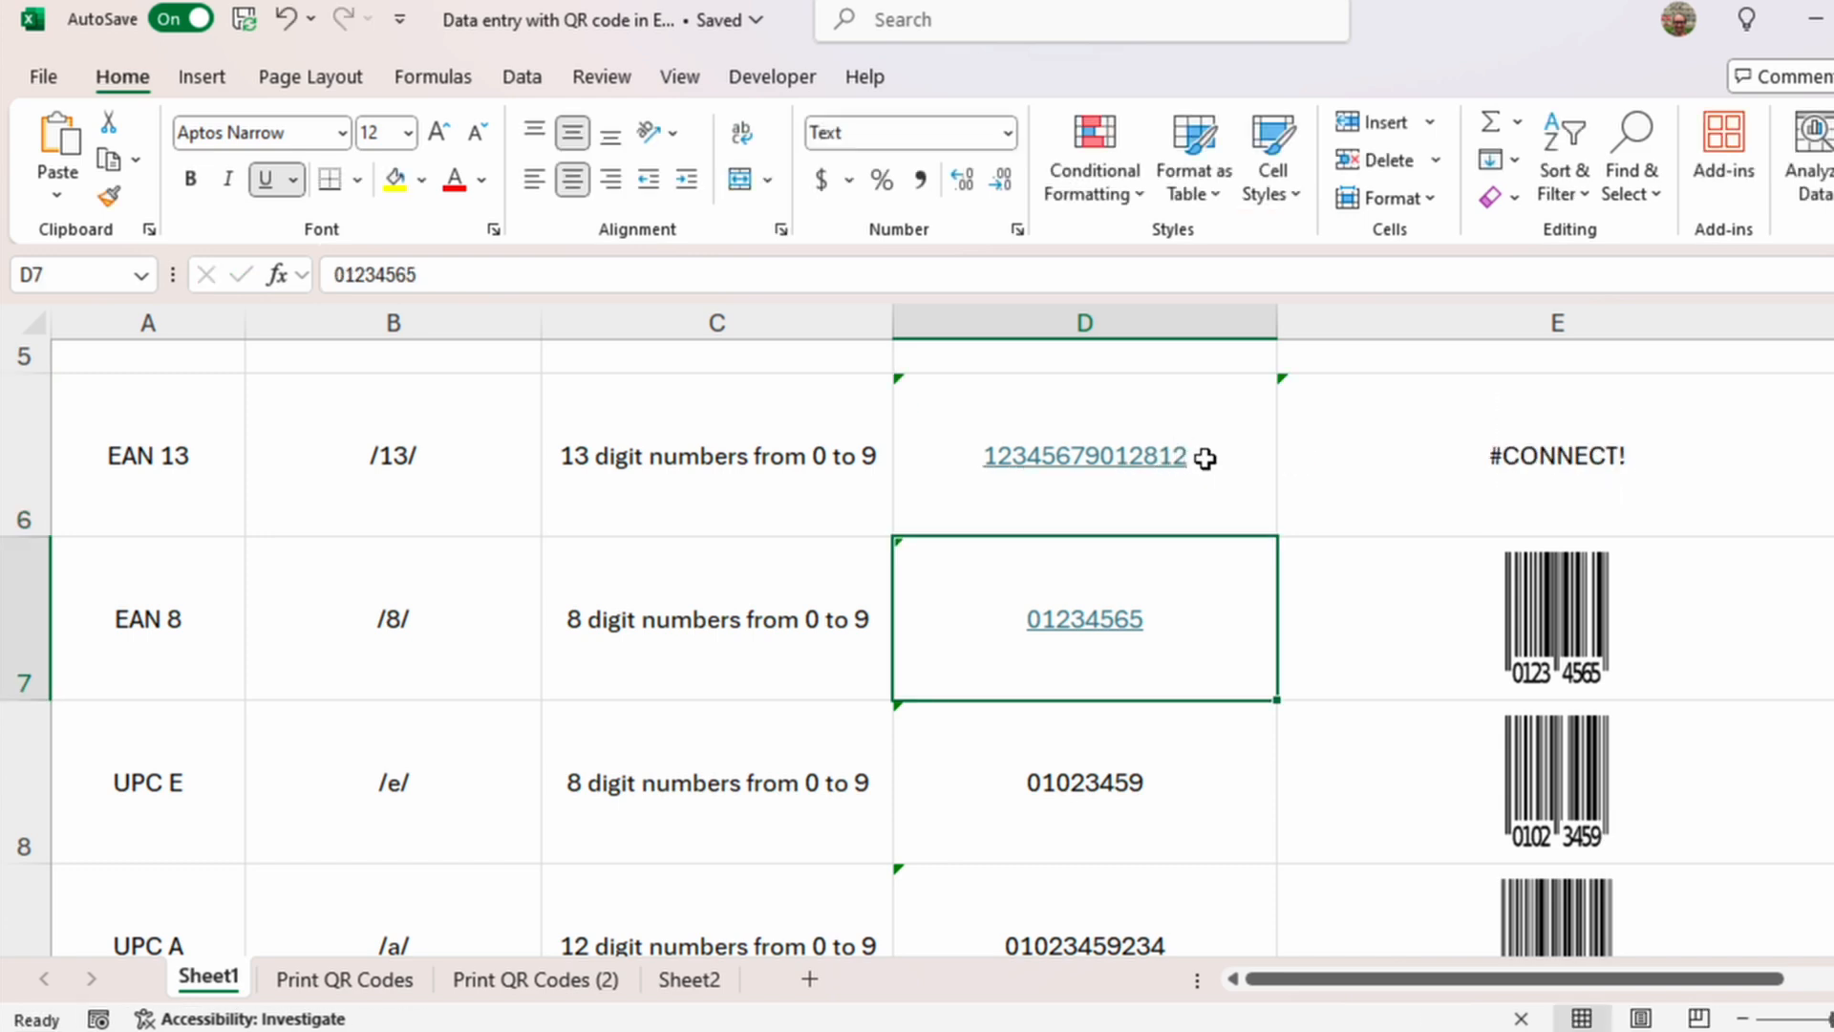
Step: Remove the two extra digits from the end of the EAN 13 content in D6
double_click(1205, 458)
key(BackSpace)
key(BackSpace)
key(Return)
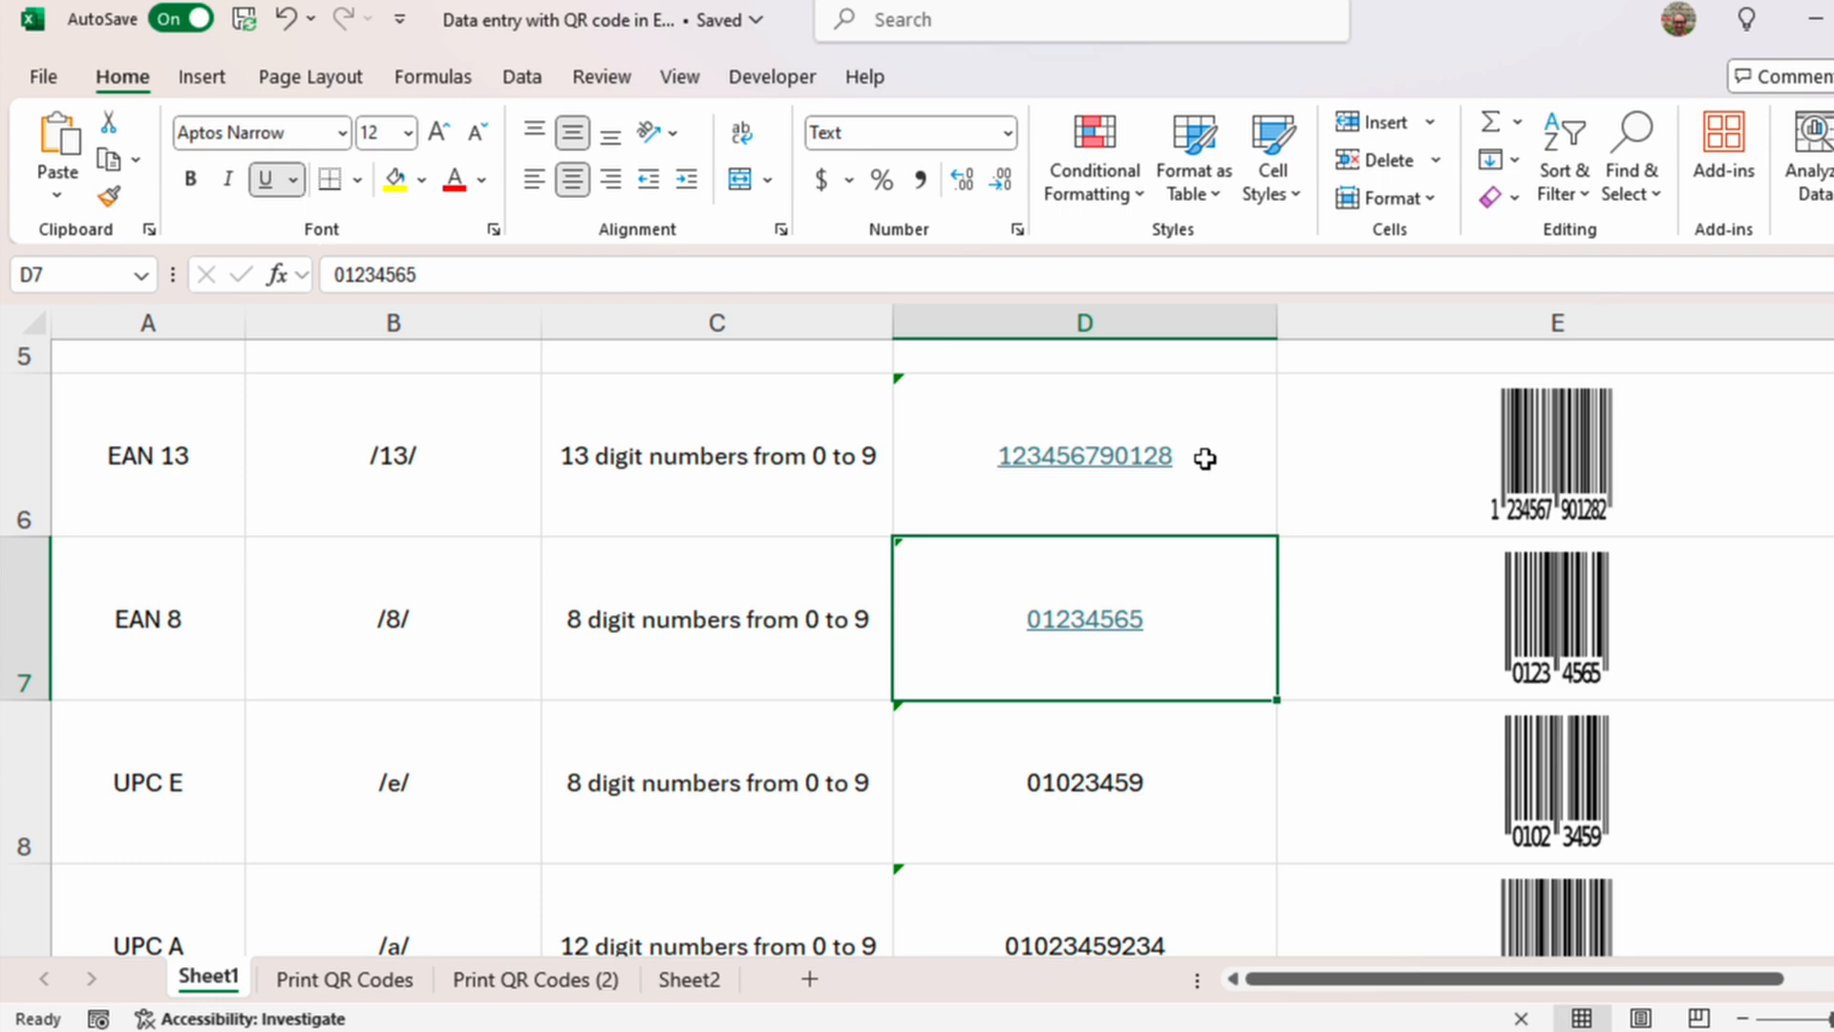
click(788, 492)
click(740, 601)
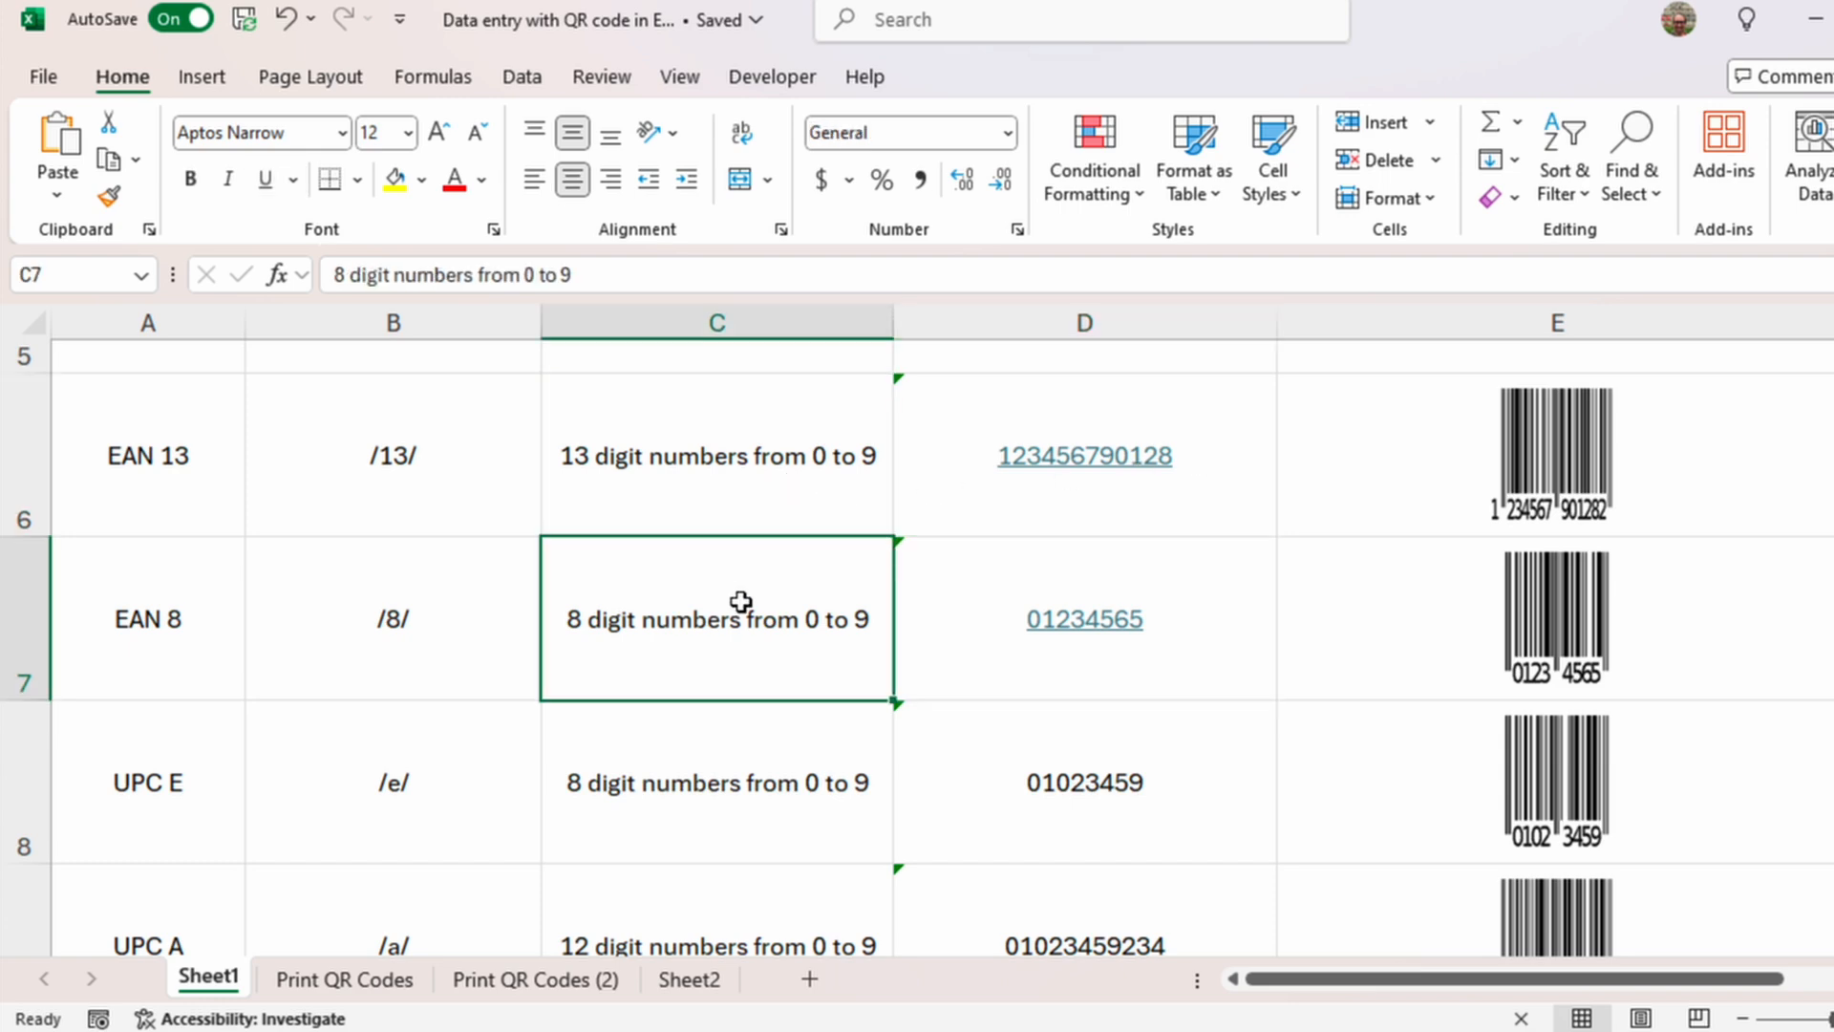
Step: Copy the barcode table in A1:D9, leaving out the generated codes in column E
scroll(740, 601, up, 2)
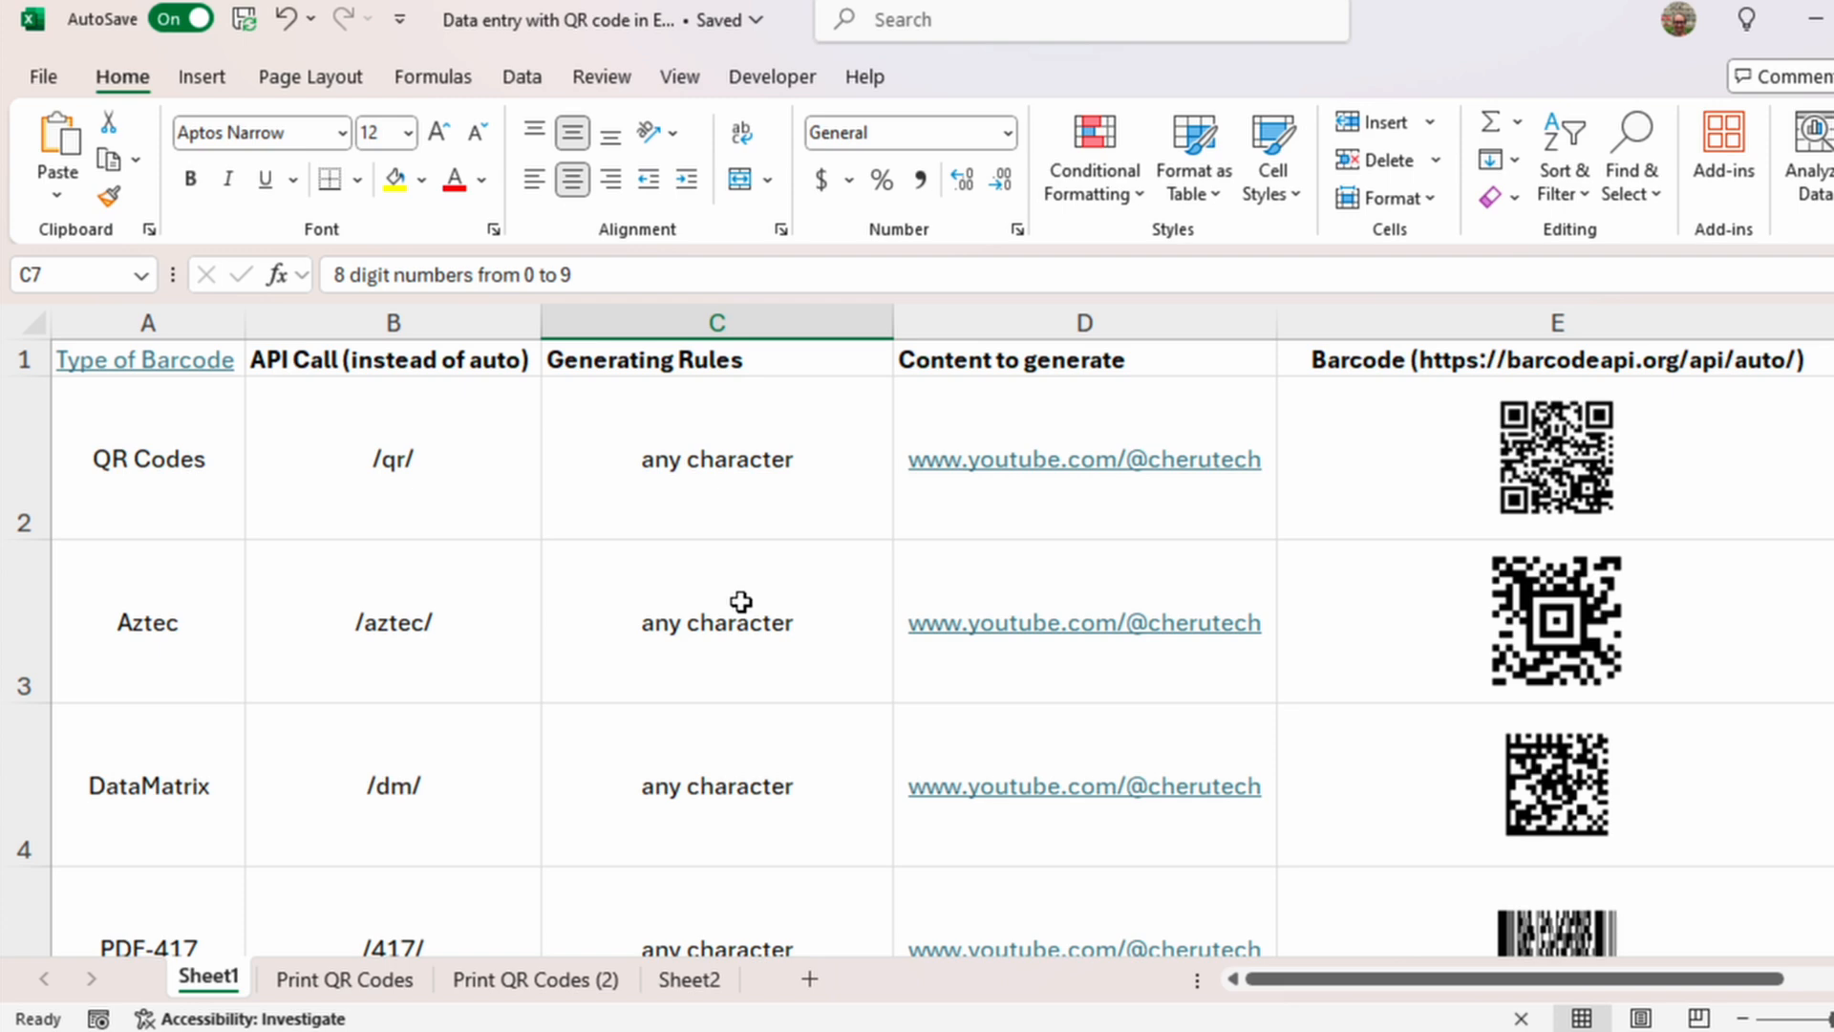
drag(239, 354, 1128, 797)
key(ctrl+c)
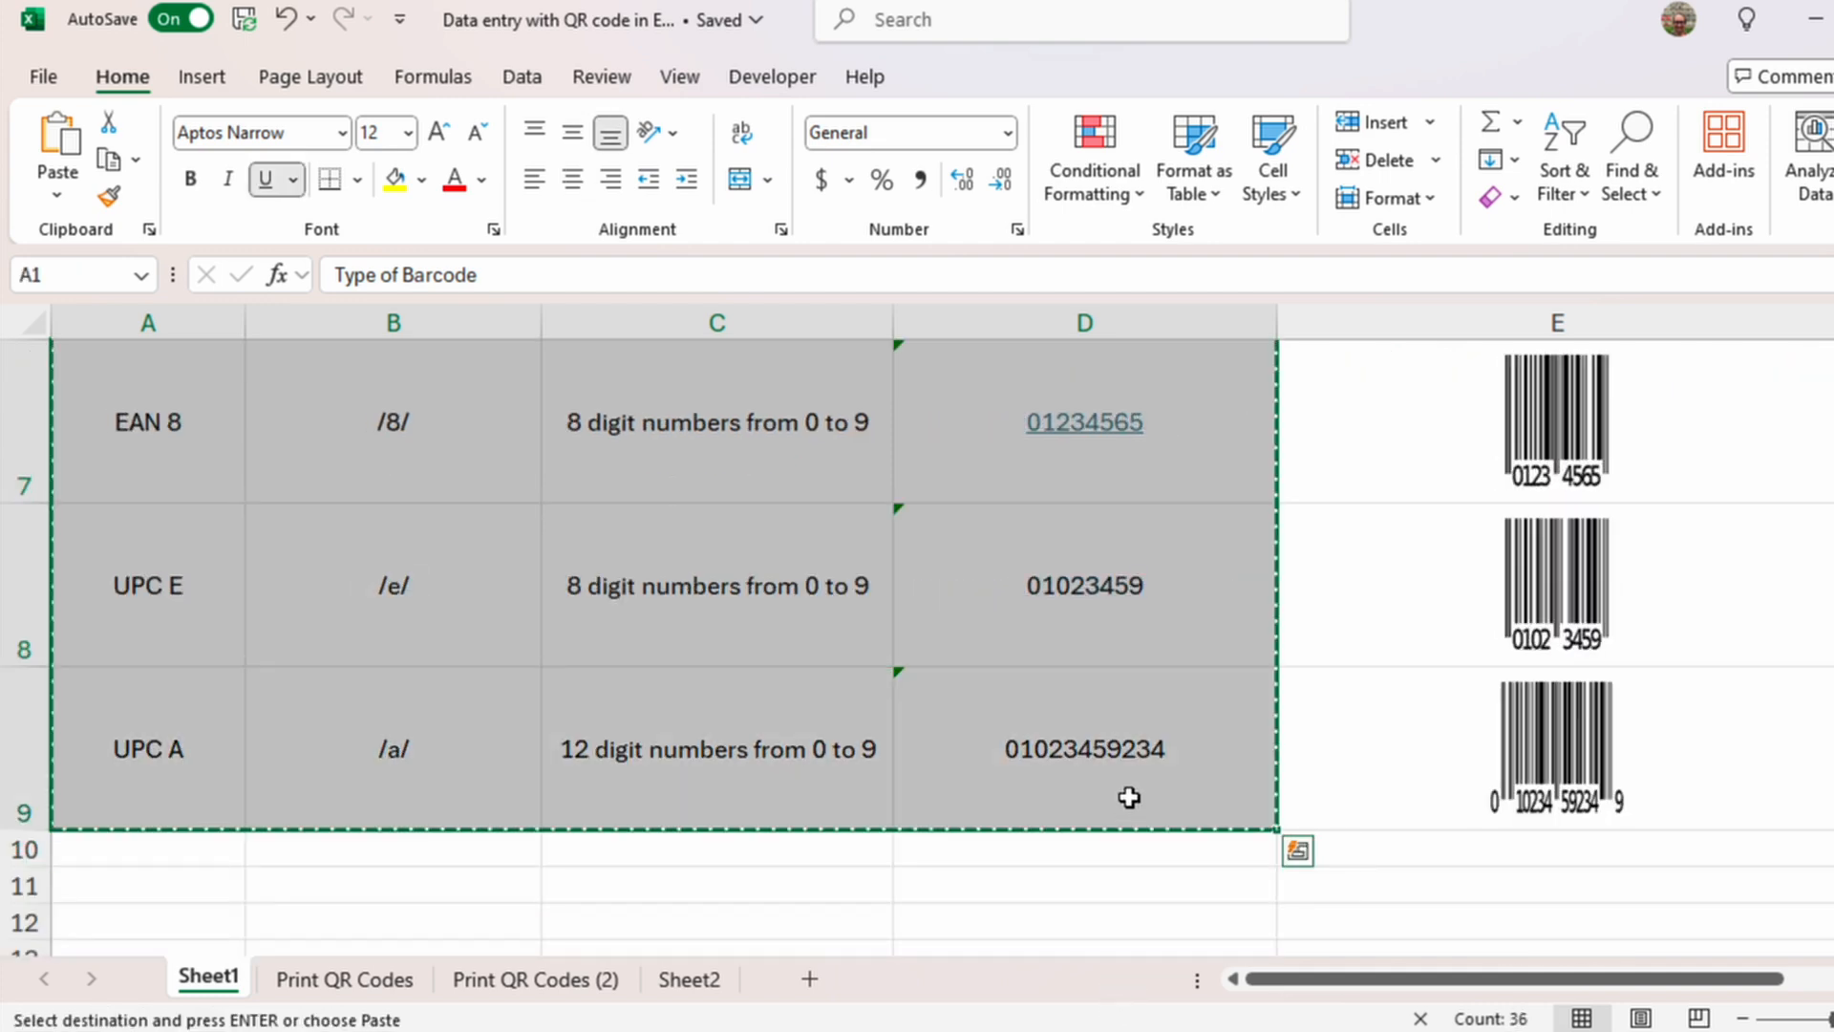
Step: Switch to the Brave window with the QR code image and go to docs.google.com/spreadsheets
click(1318, 1031)
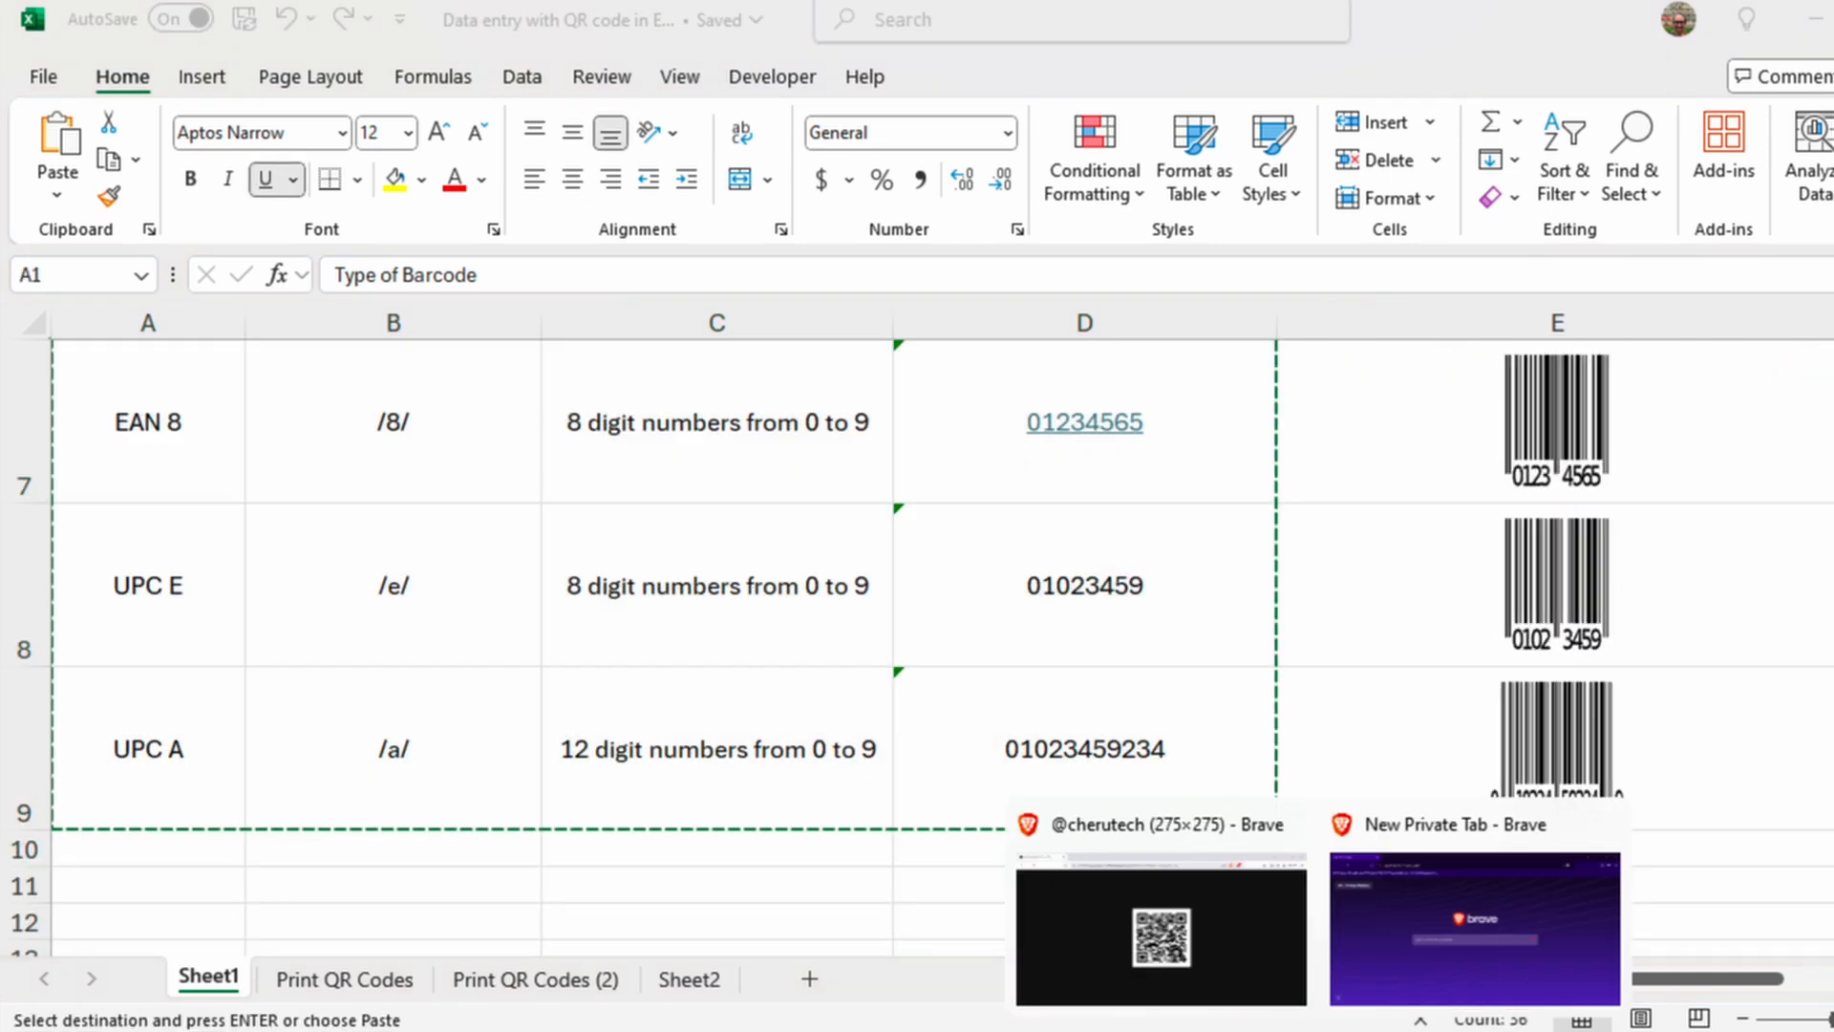
click(1256, 984)
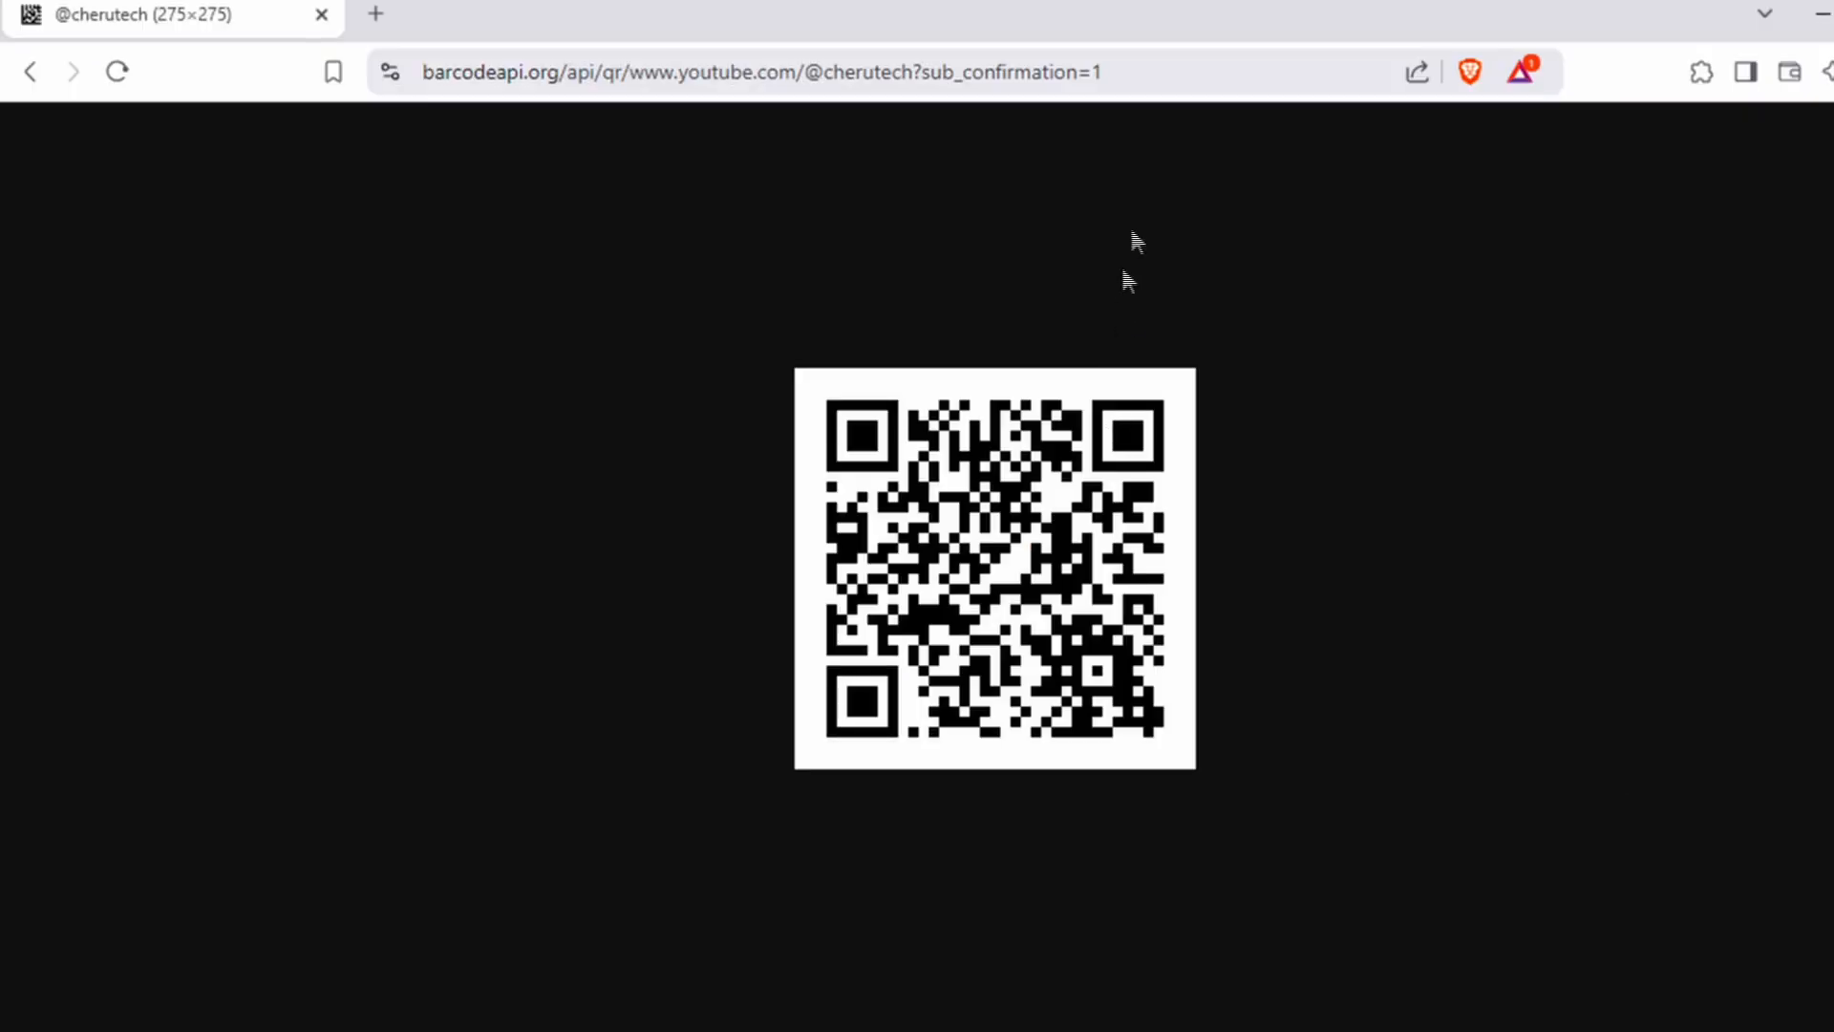
click(1135, 70)
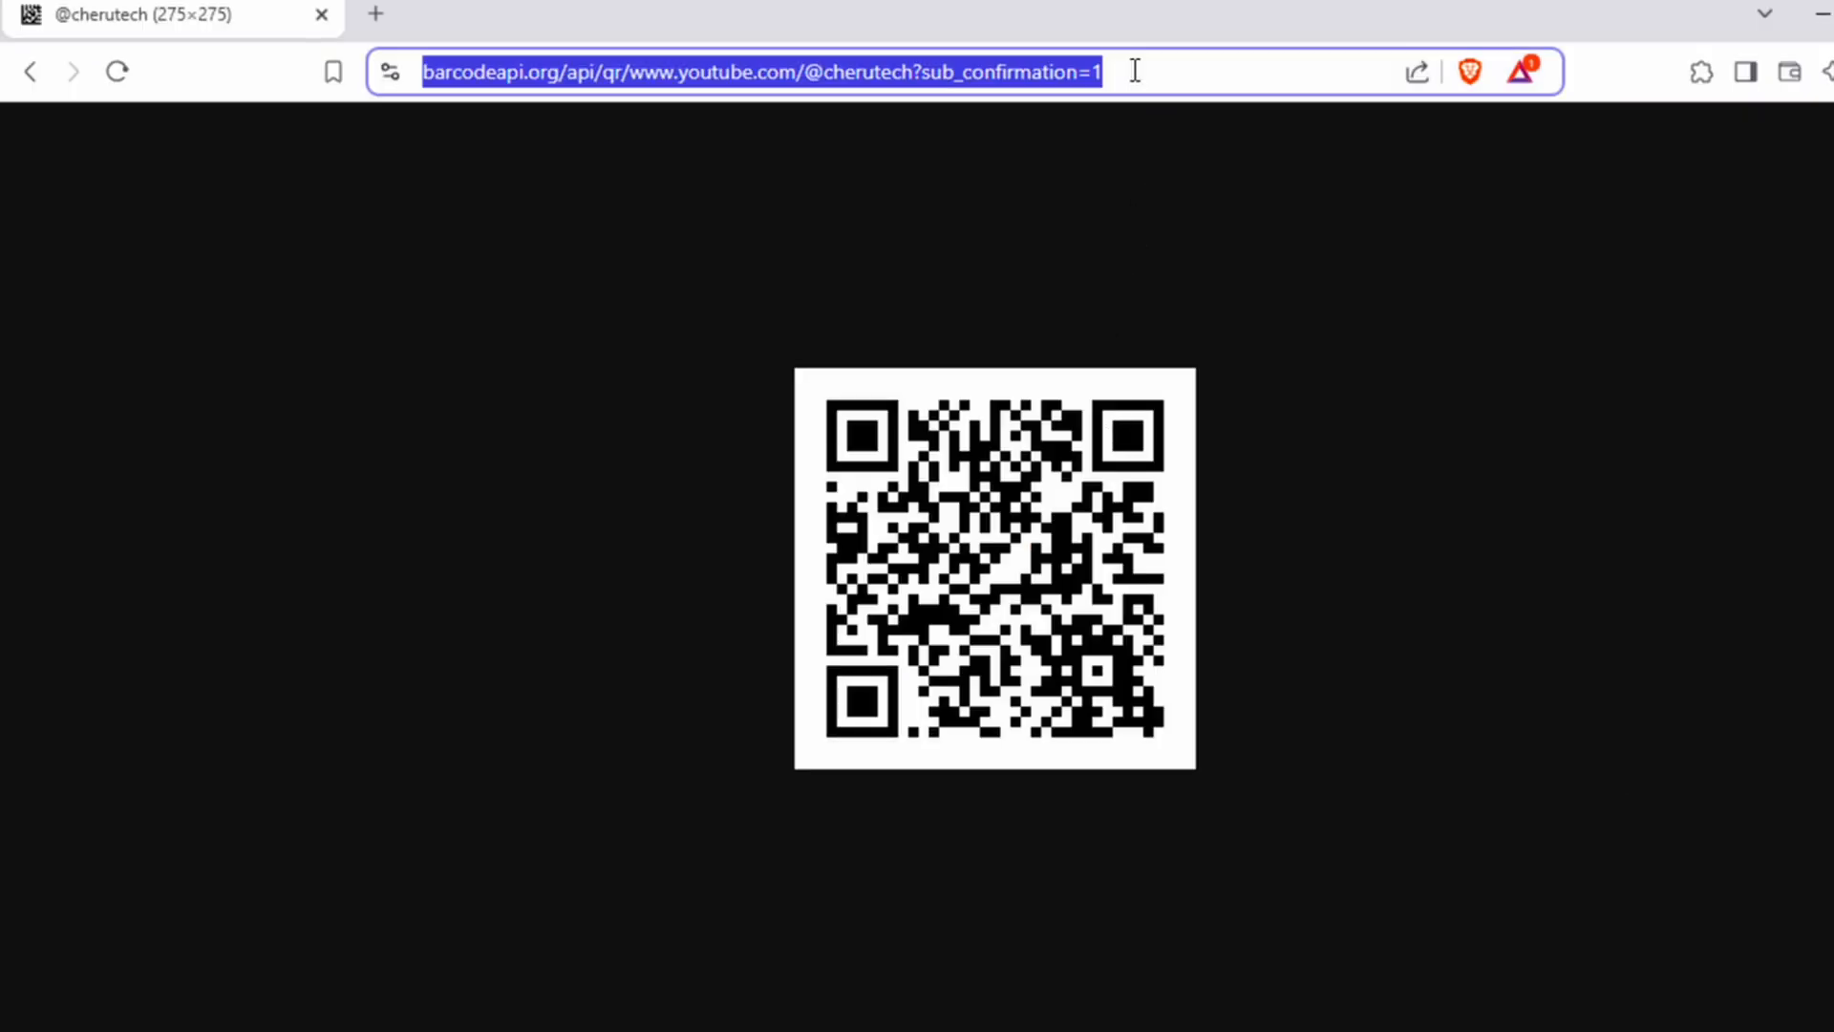
text(docs.google)
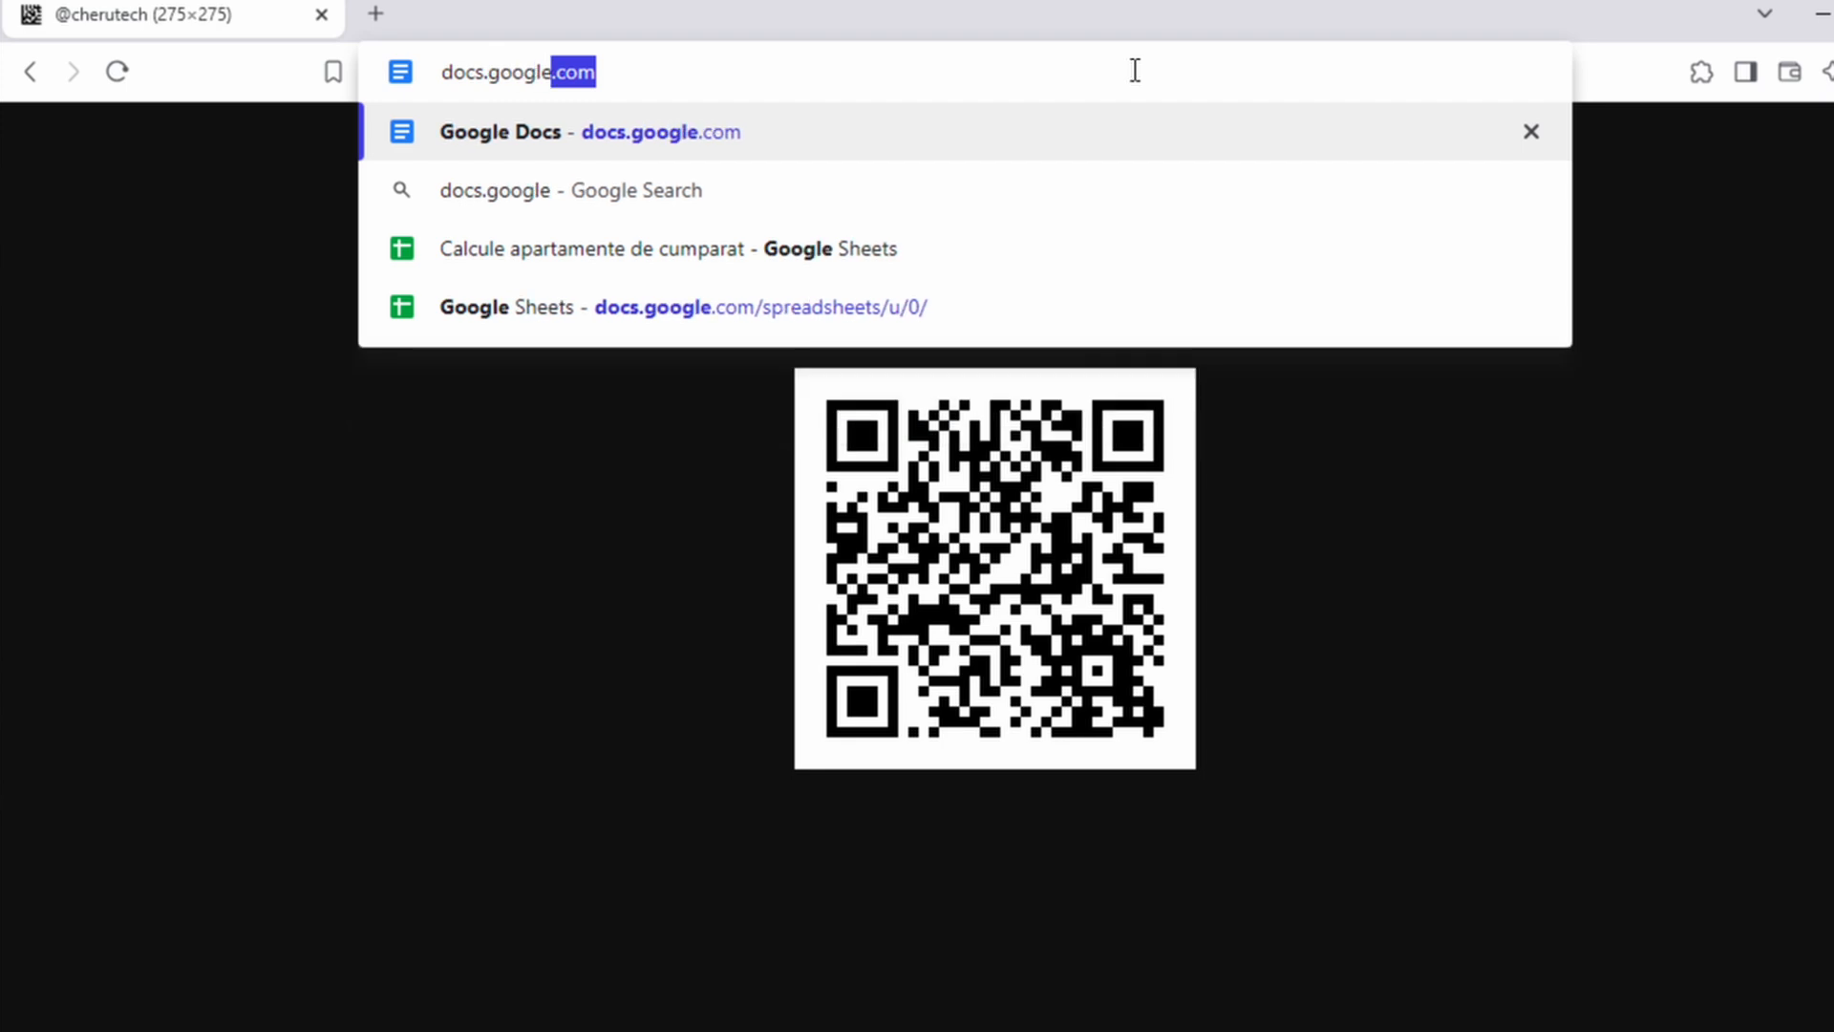
text(.com/)
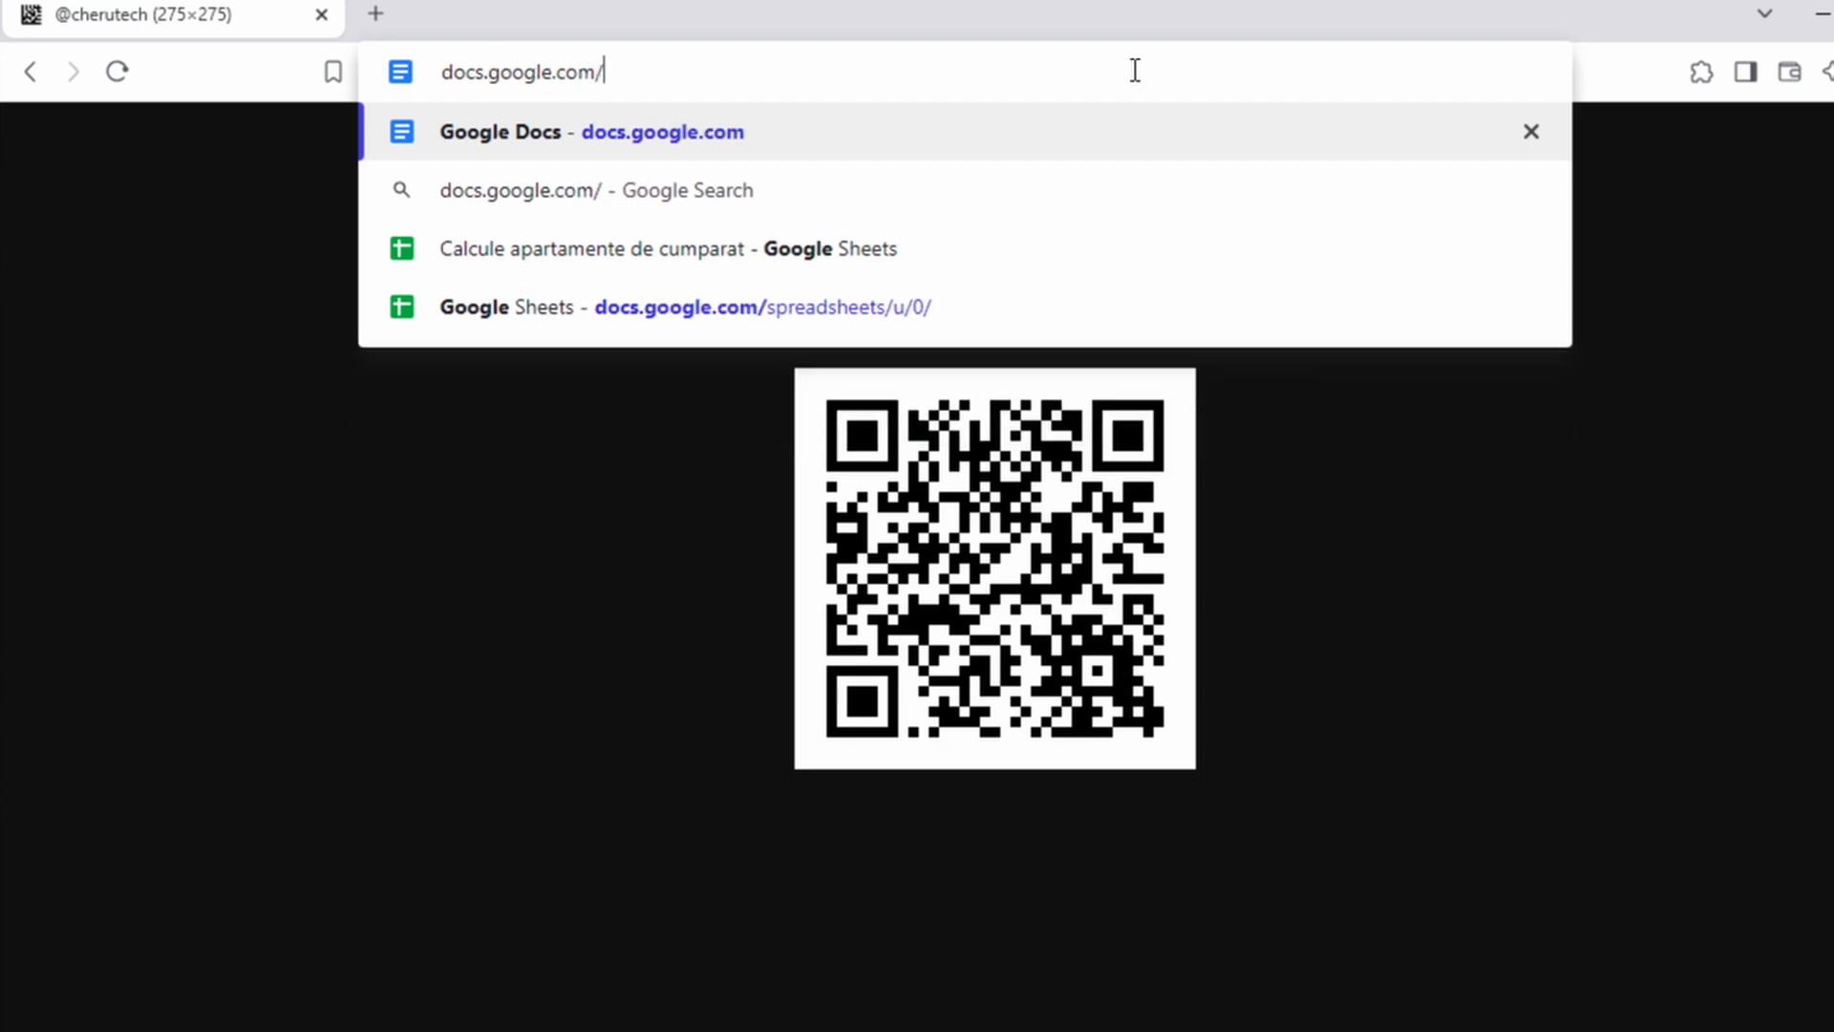
text(spreadsheets)
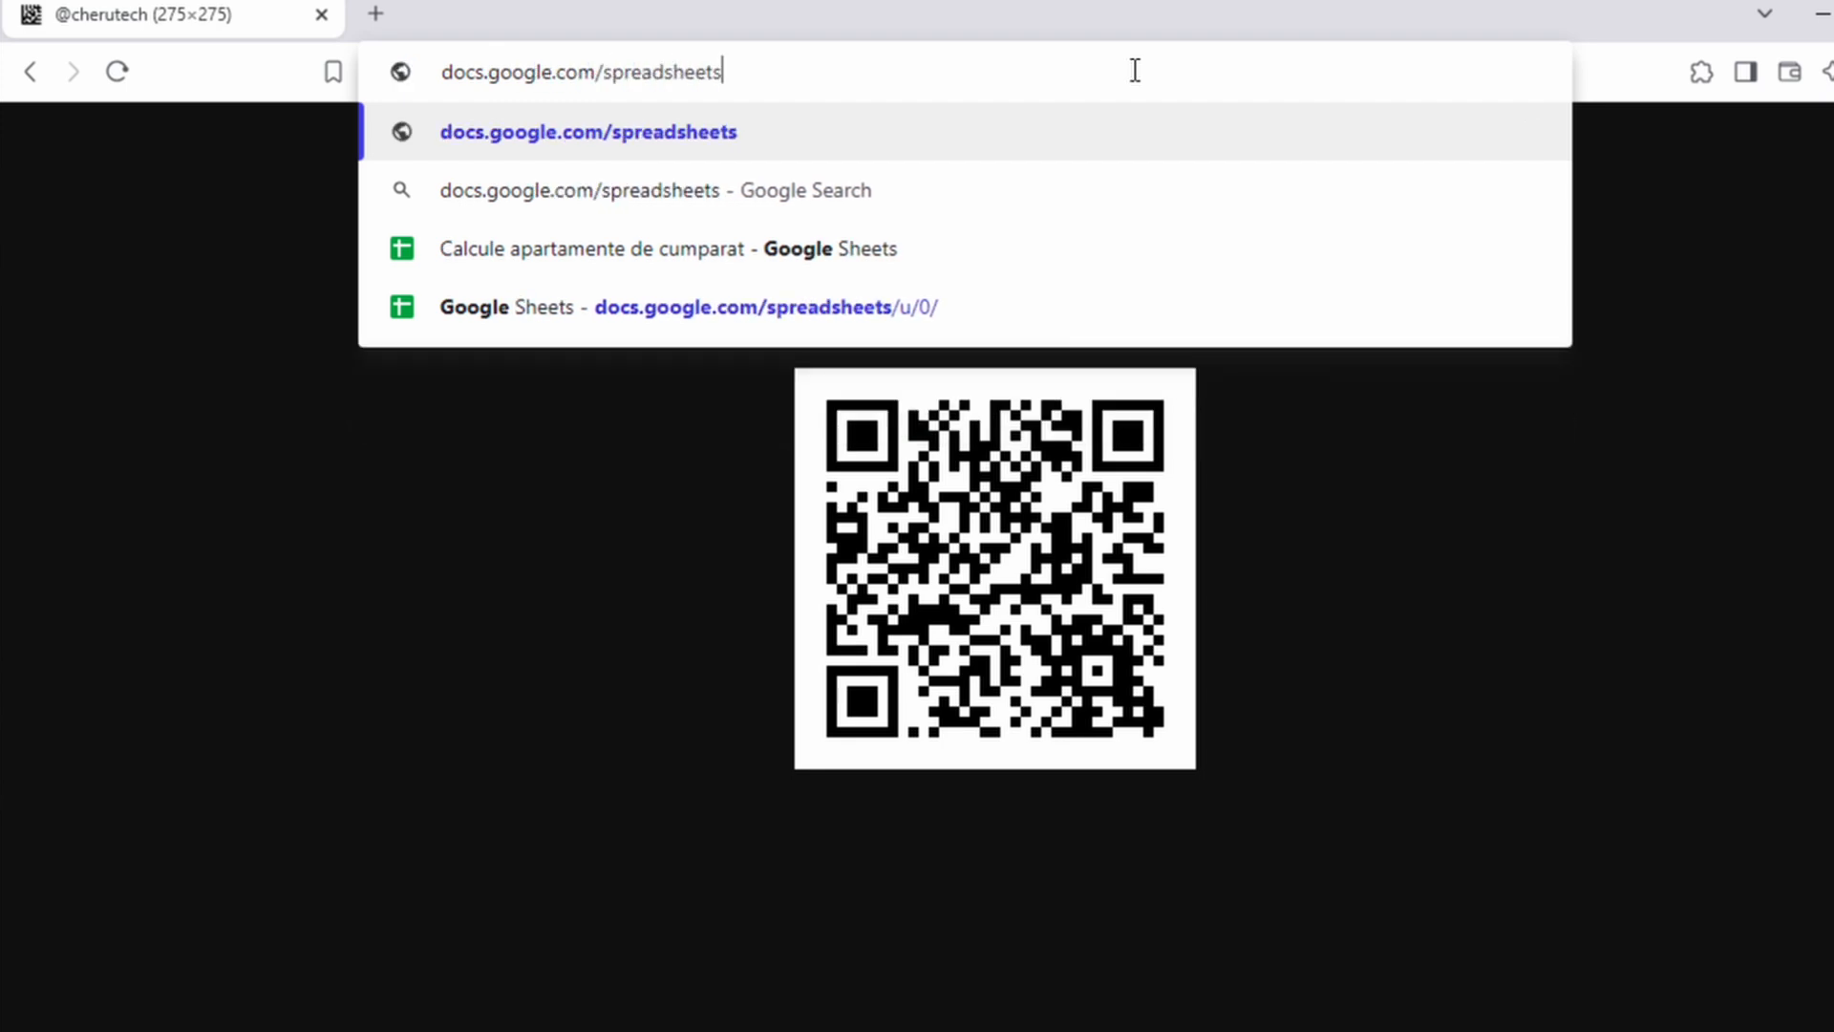
key(Return)
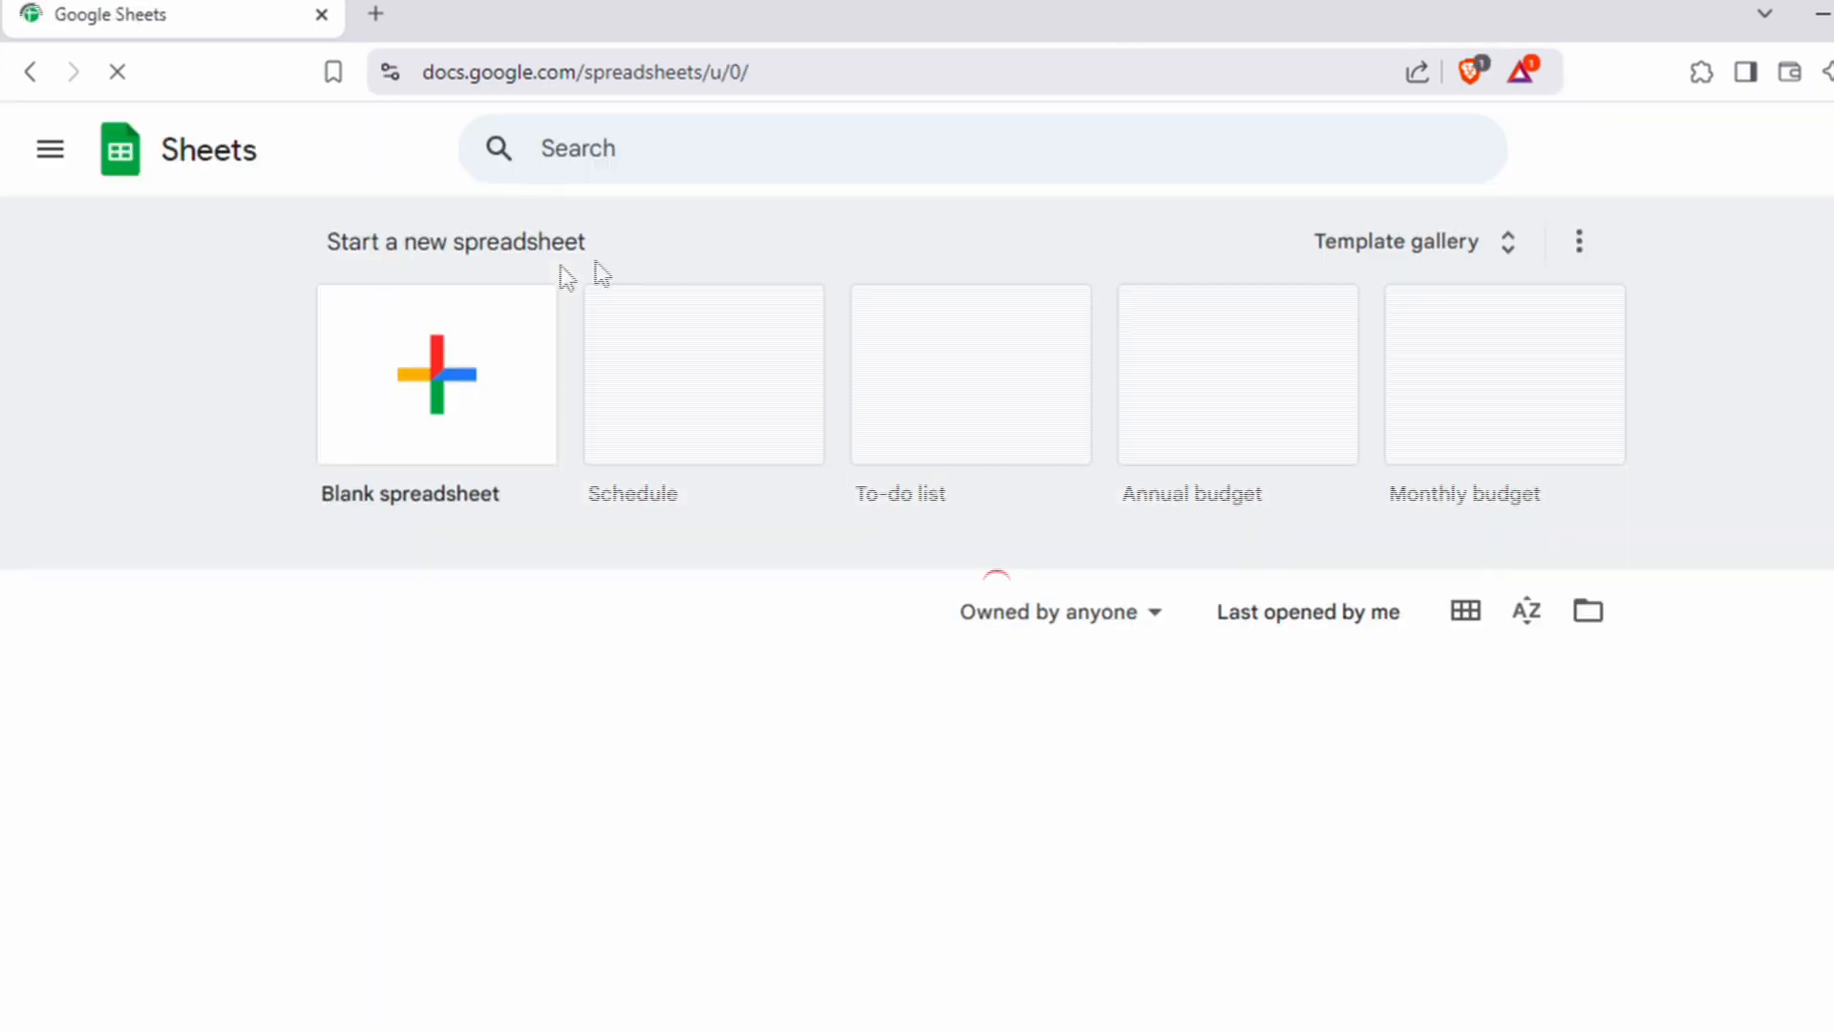
Step: Create a blank Google Sheets spreadsheet and paste the copied barcode table at A1
click(431, 356)
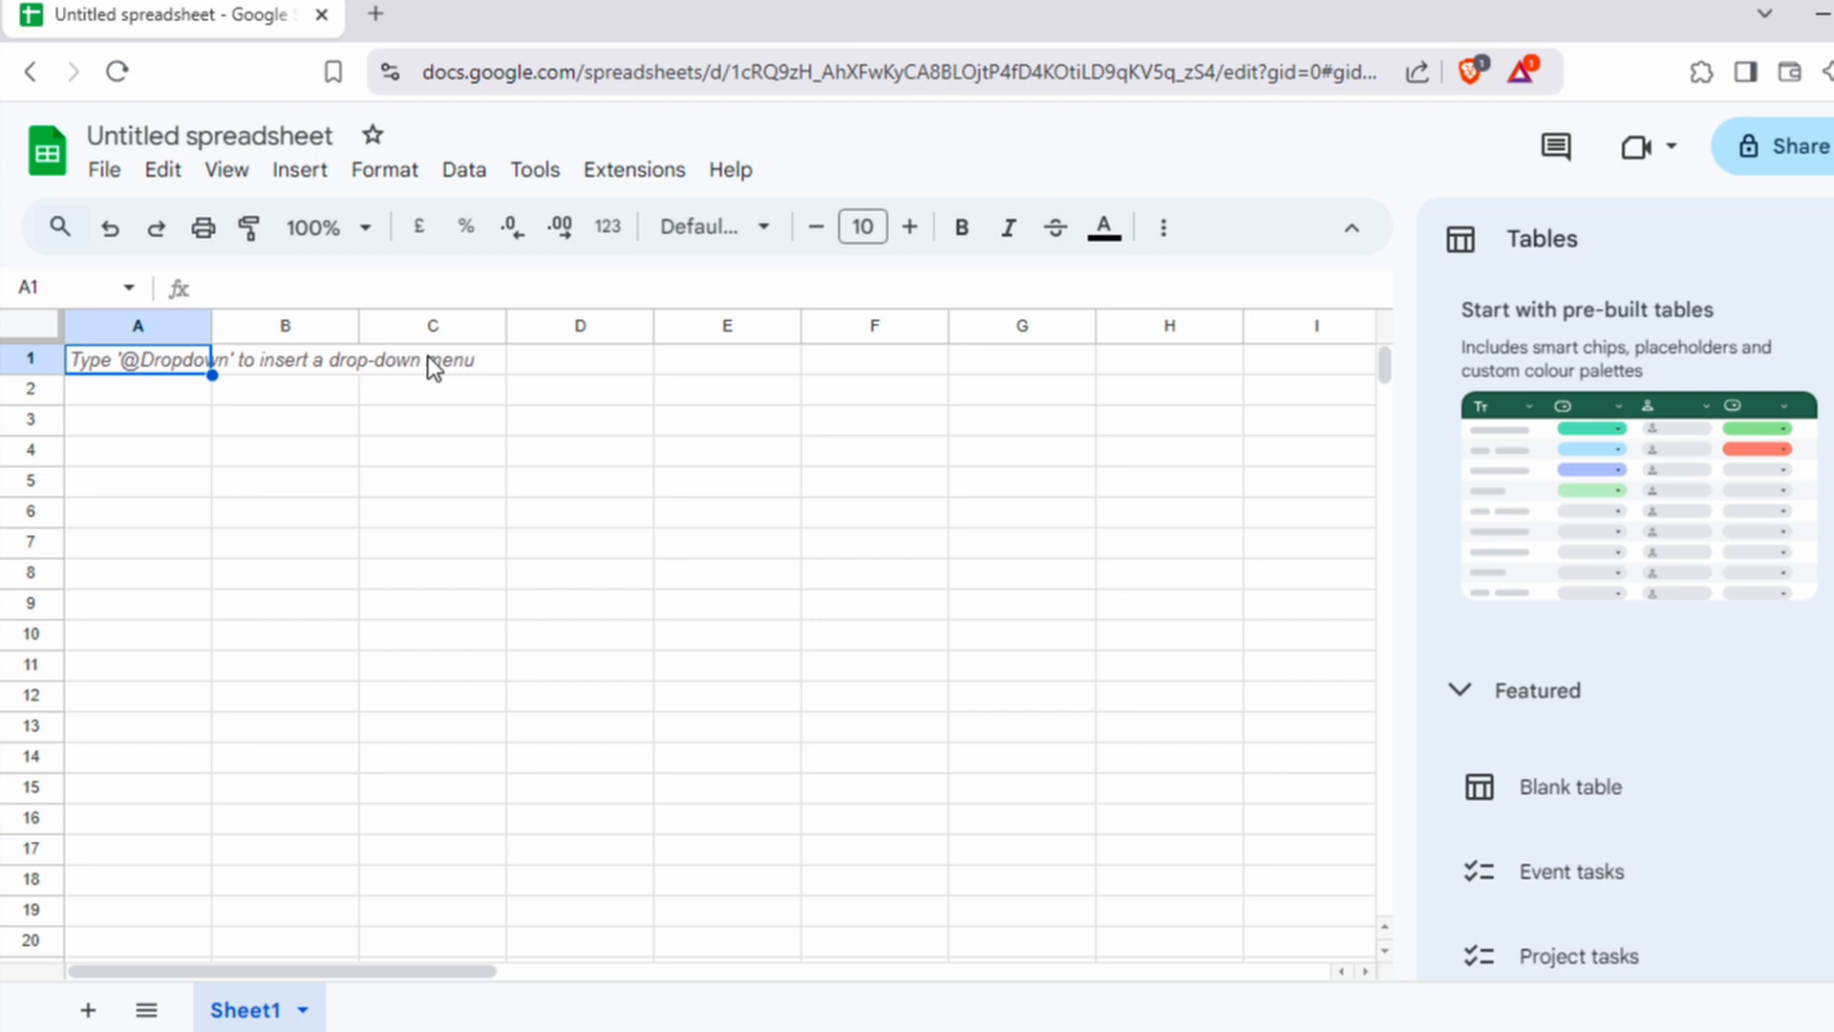
key(ctrl+v)
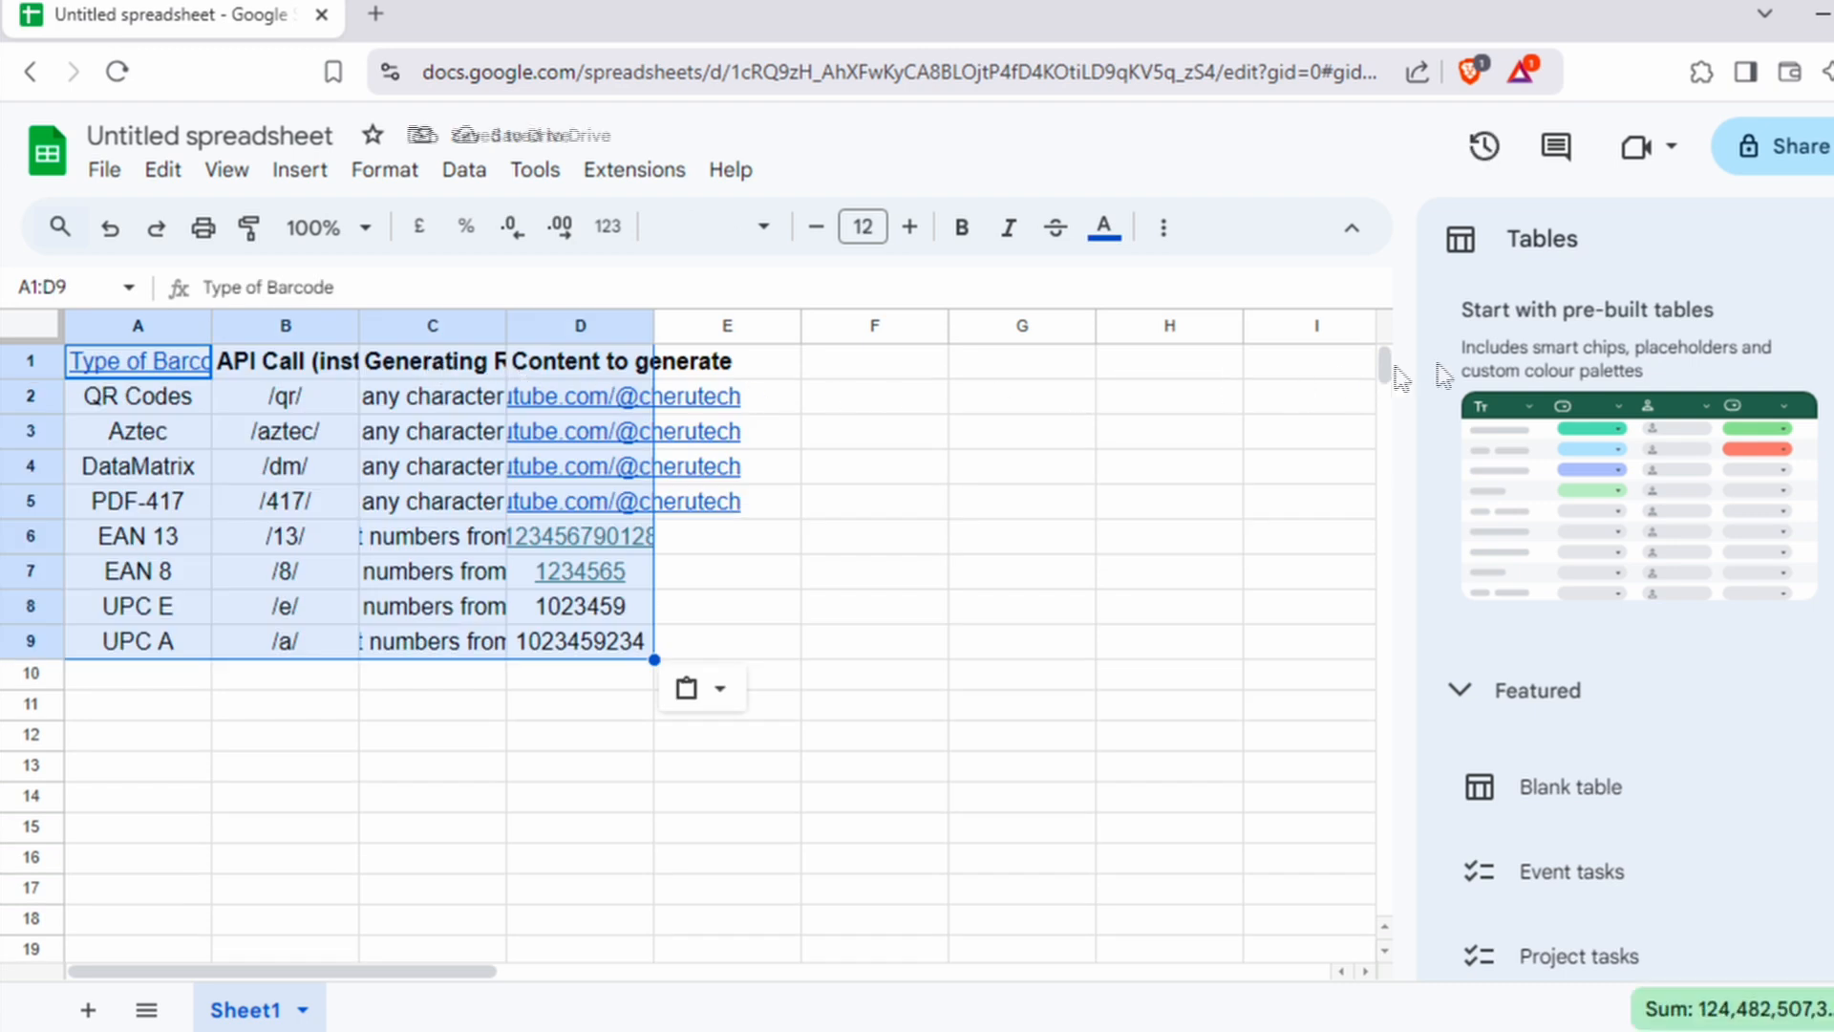
click(874, 465)
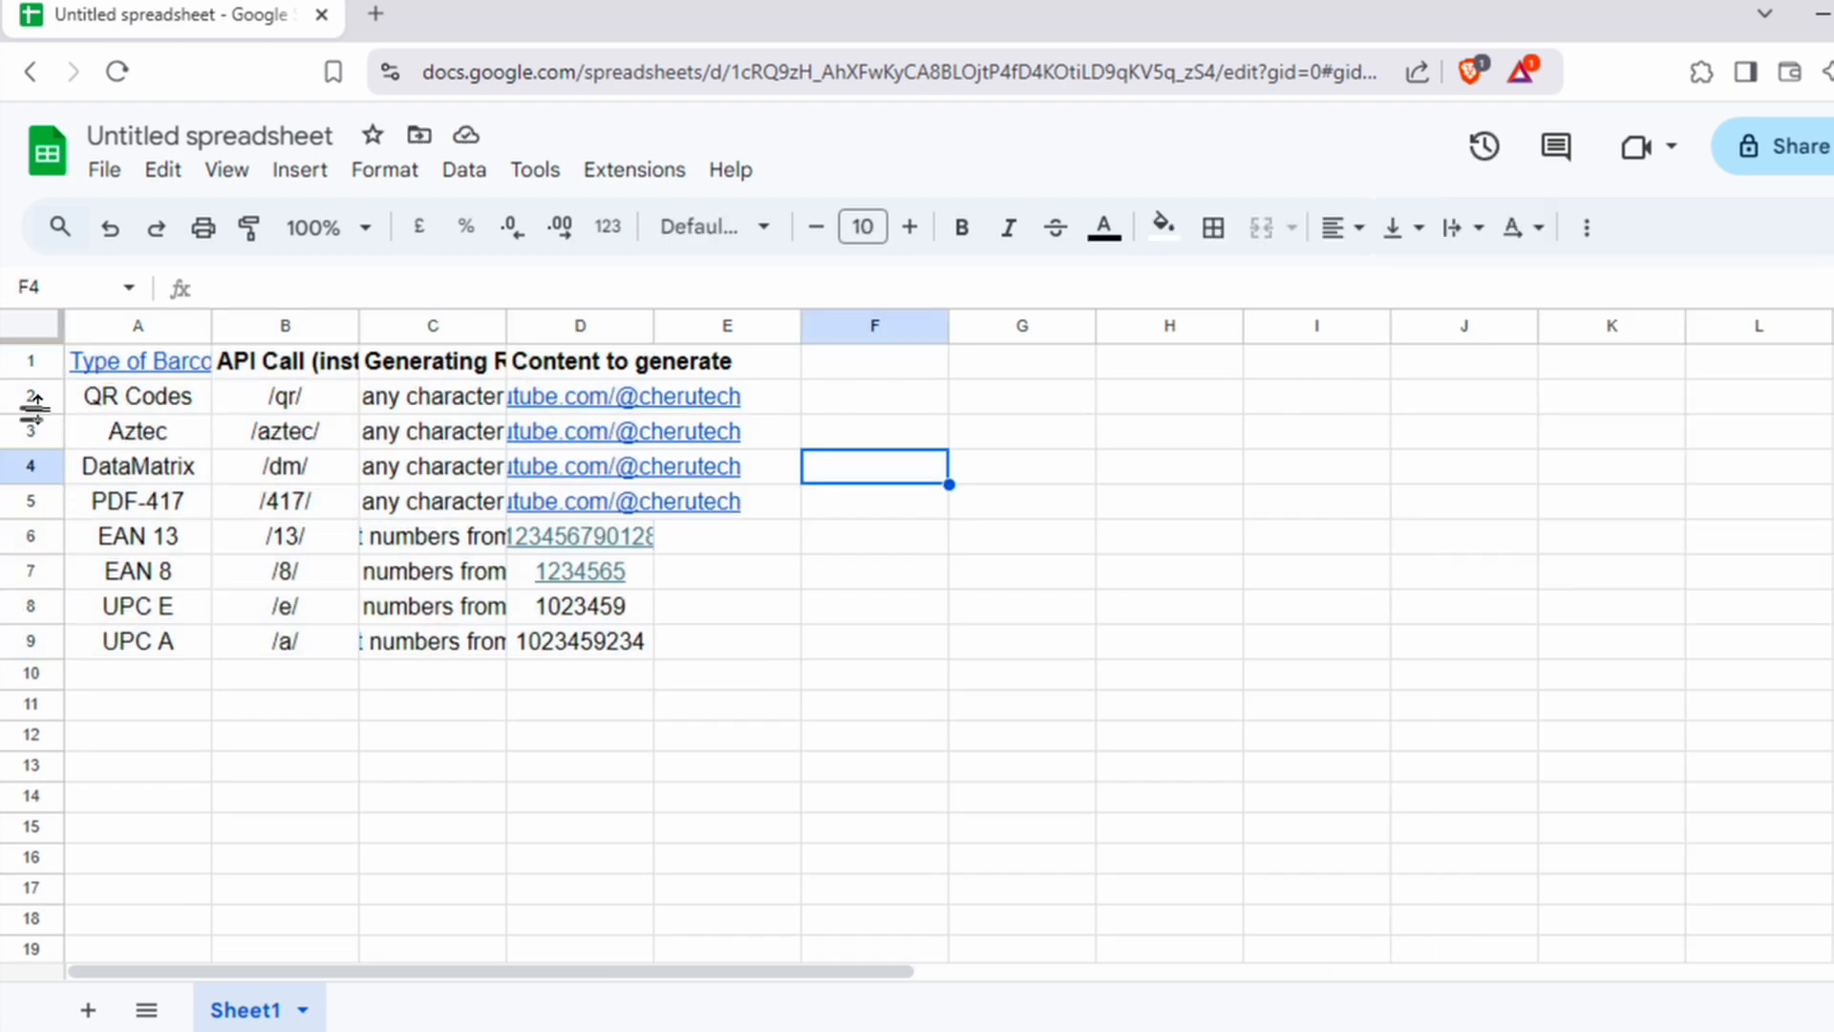
Step: Set the height of rows 2 to 9 to 100 pixels and select cell E2
drag(32, 399, 32, 641)
right_click(33, 641)
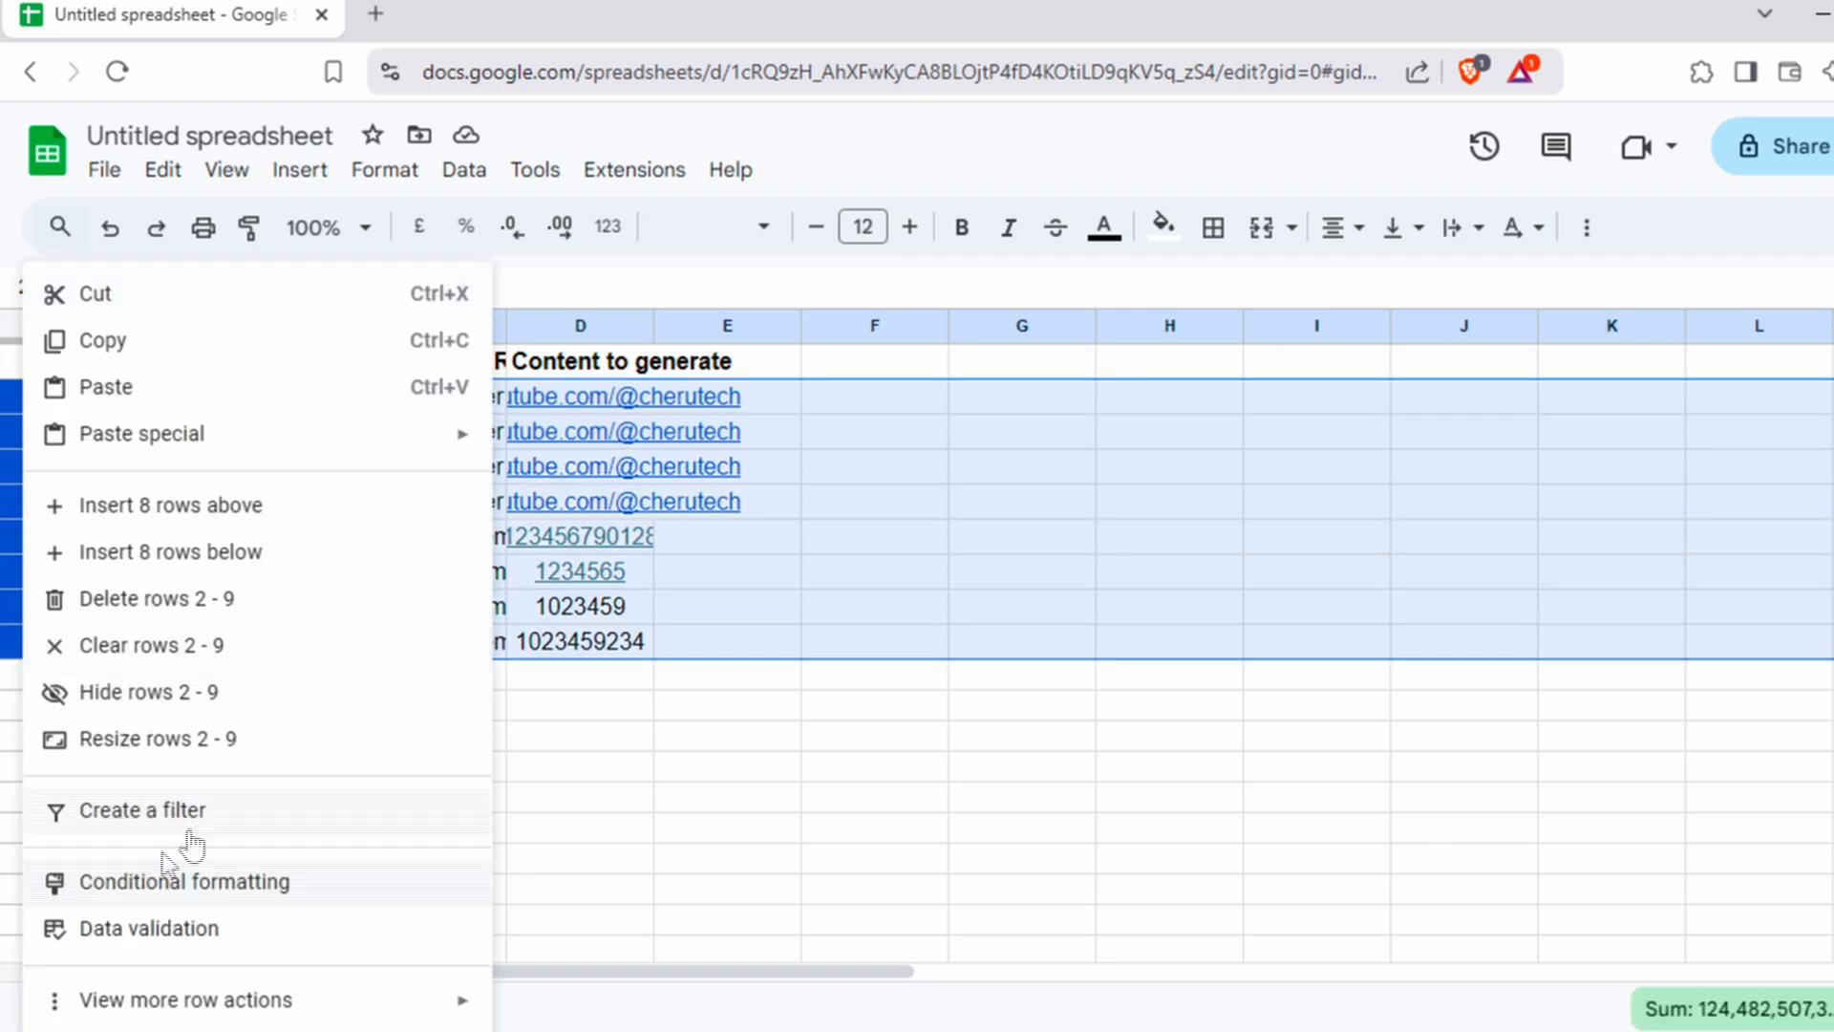
click(164, 738)
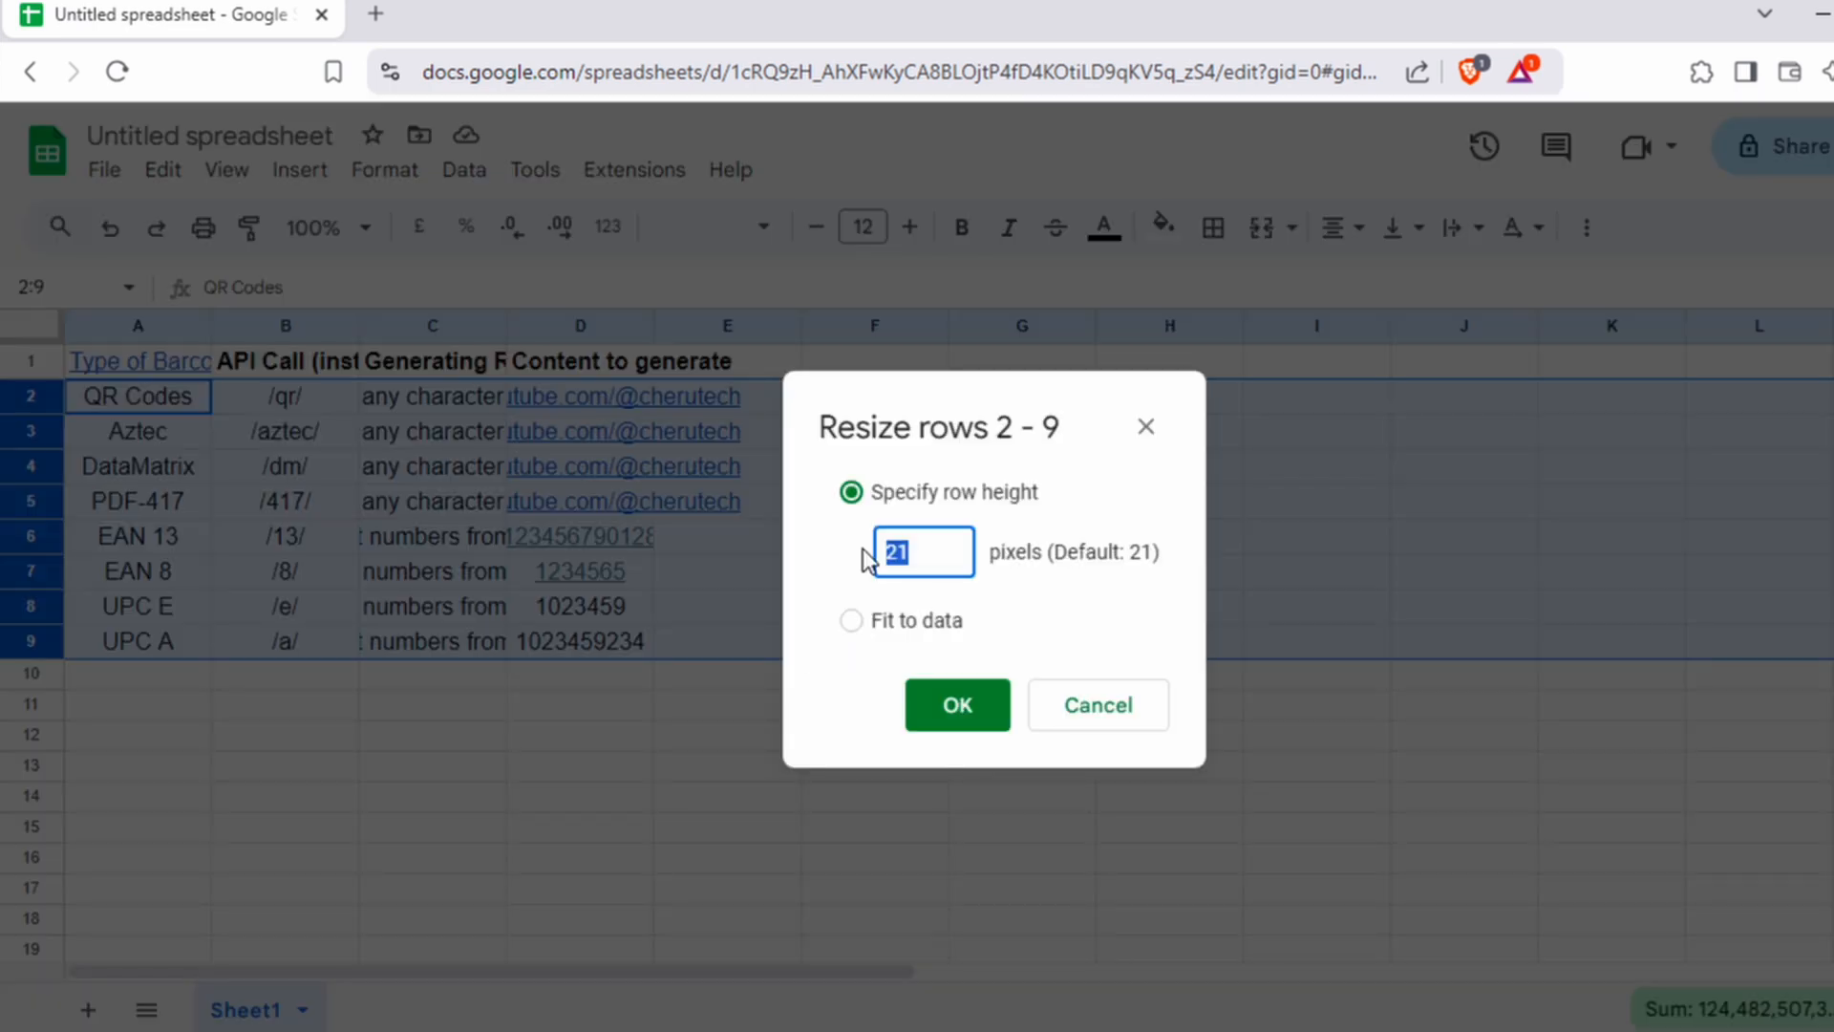
text(100)
key(Return)
click(802, 471)
Step: Fit columns A to D to their contents and widen column E
drag(655, 319, 508, 324)
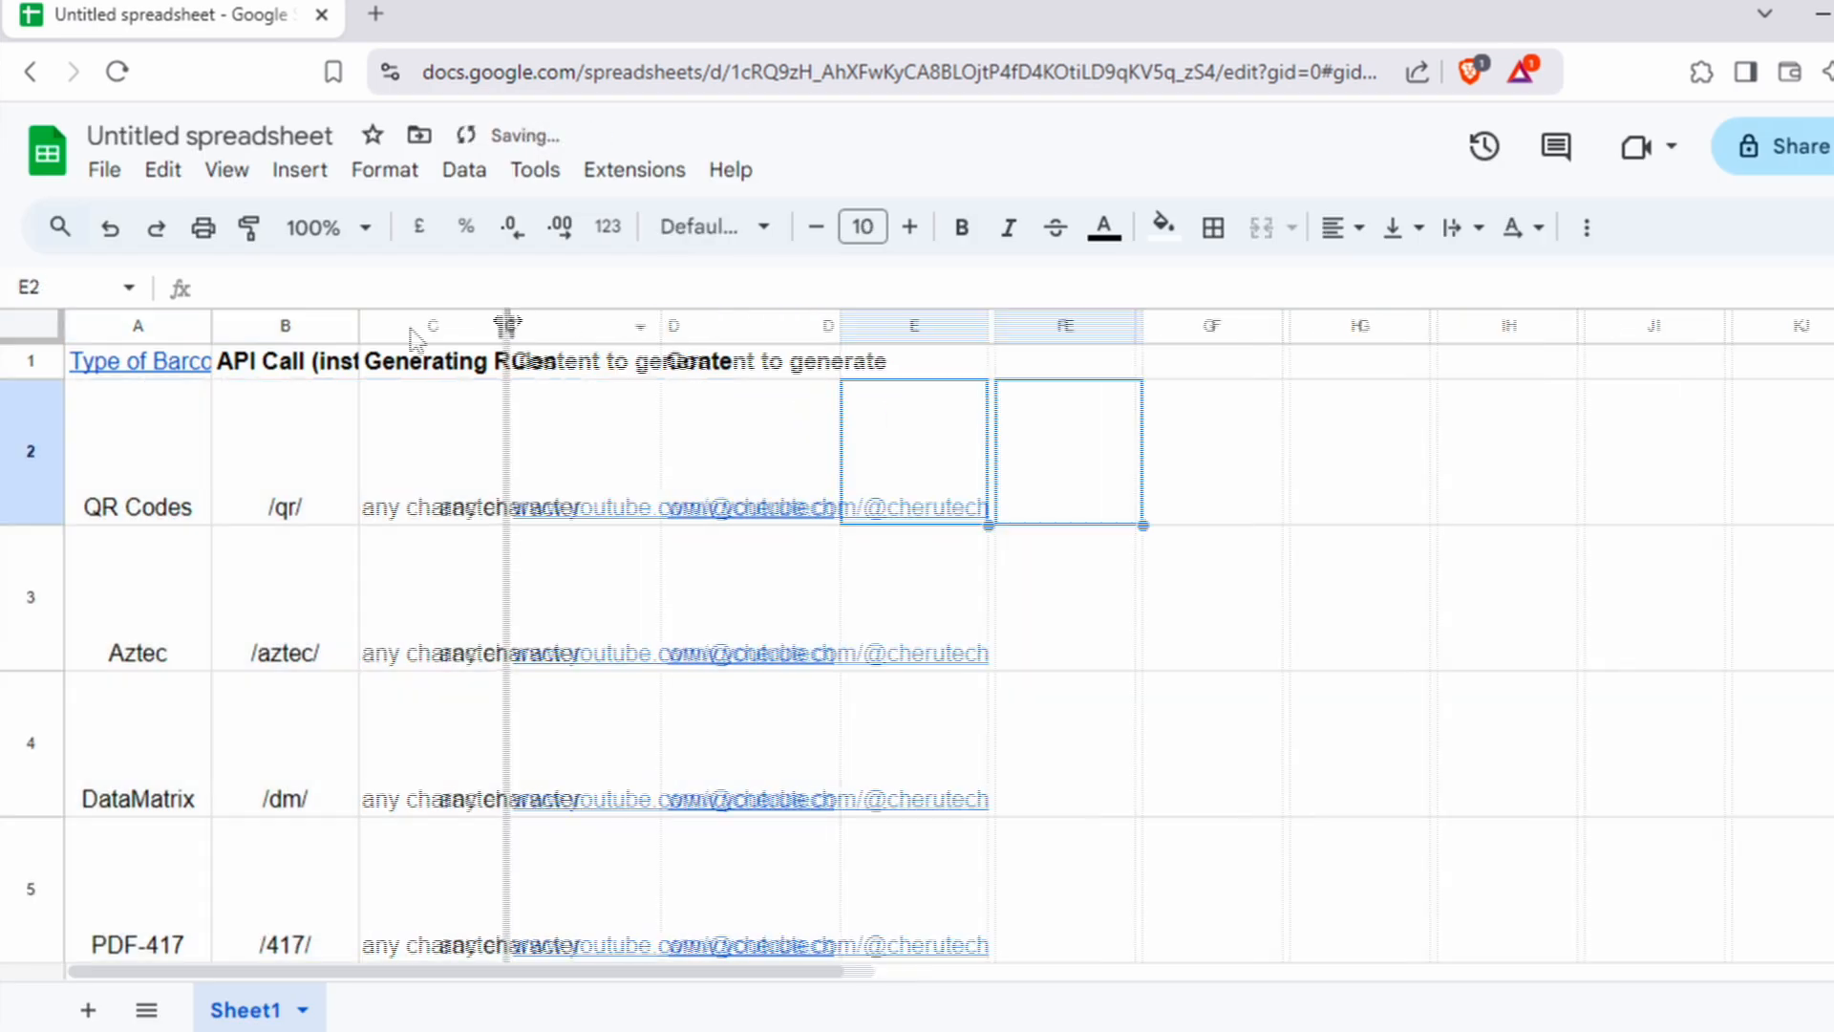
double_click(359, 326)
double_click(212, 326)
drag(1316, 327, 1443, 327)
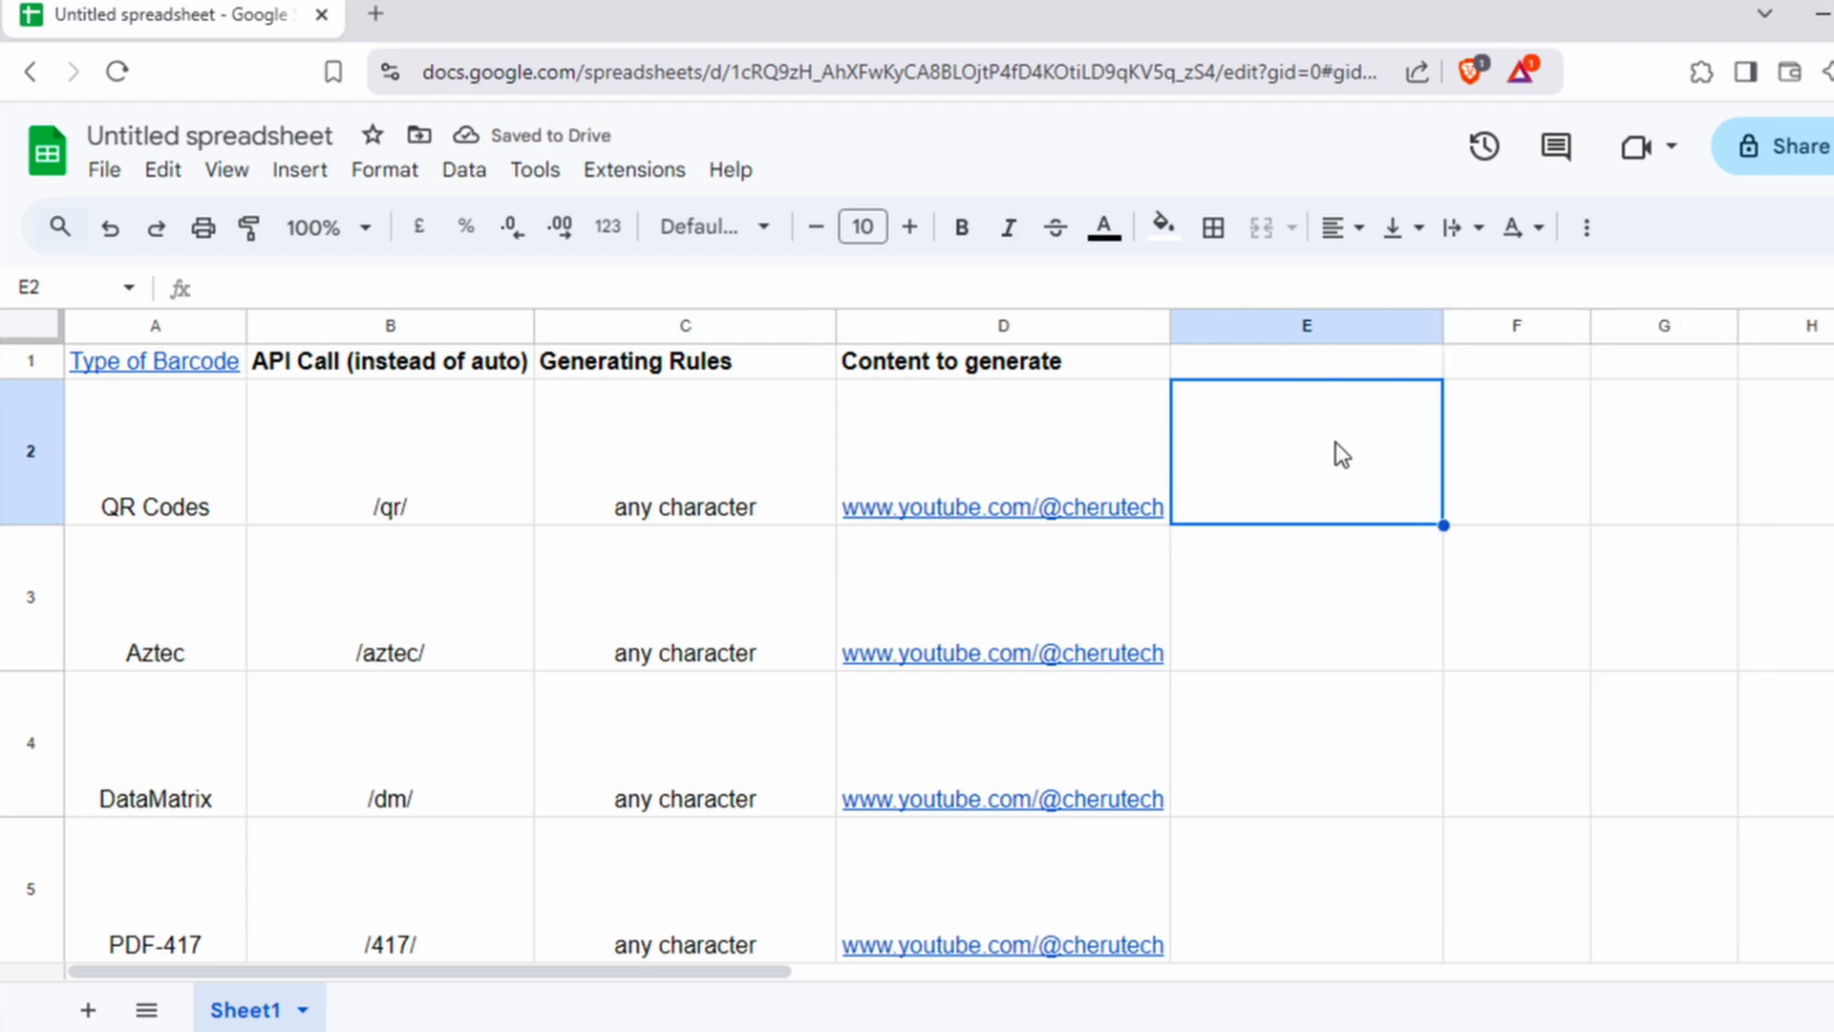
text(=image()
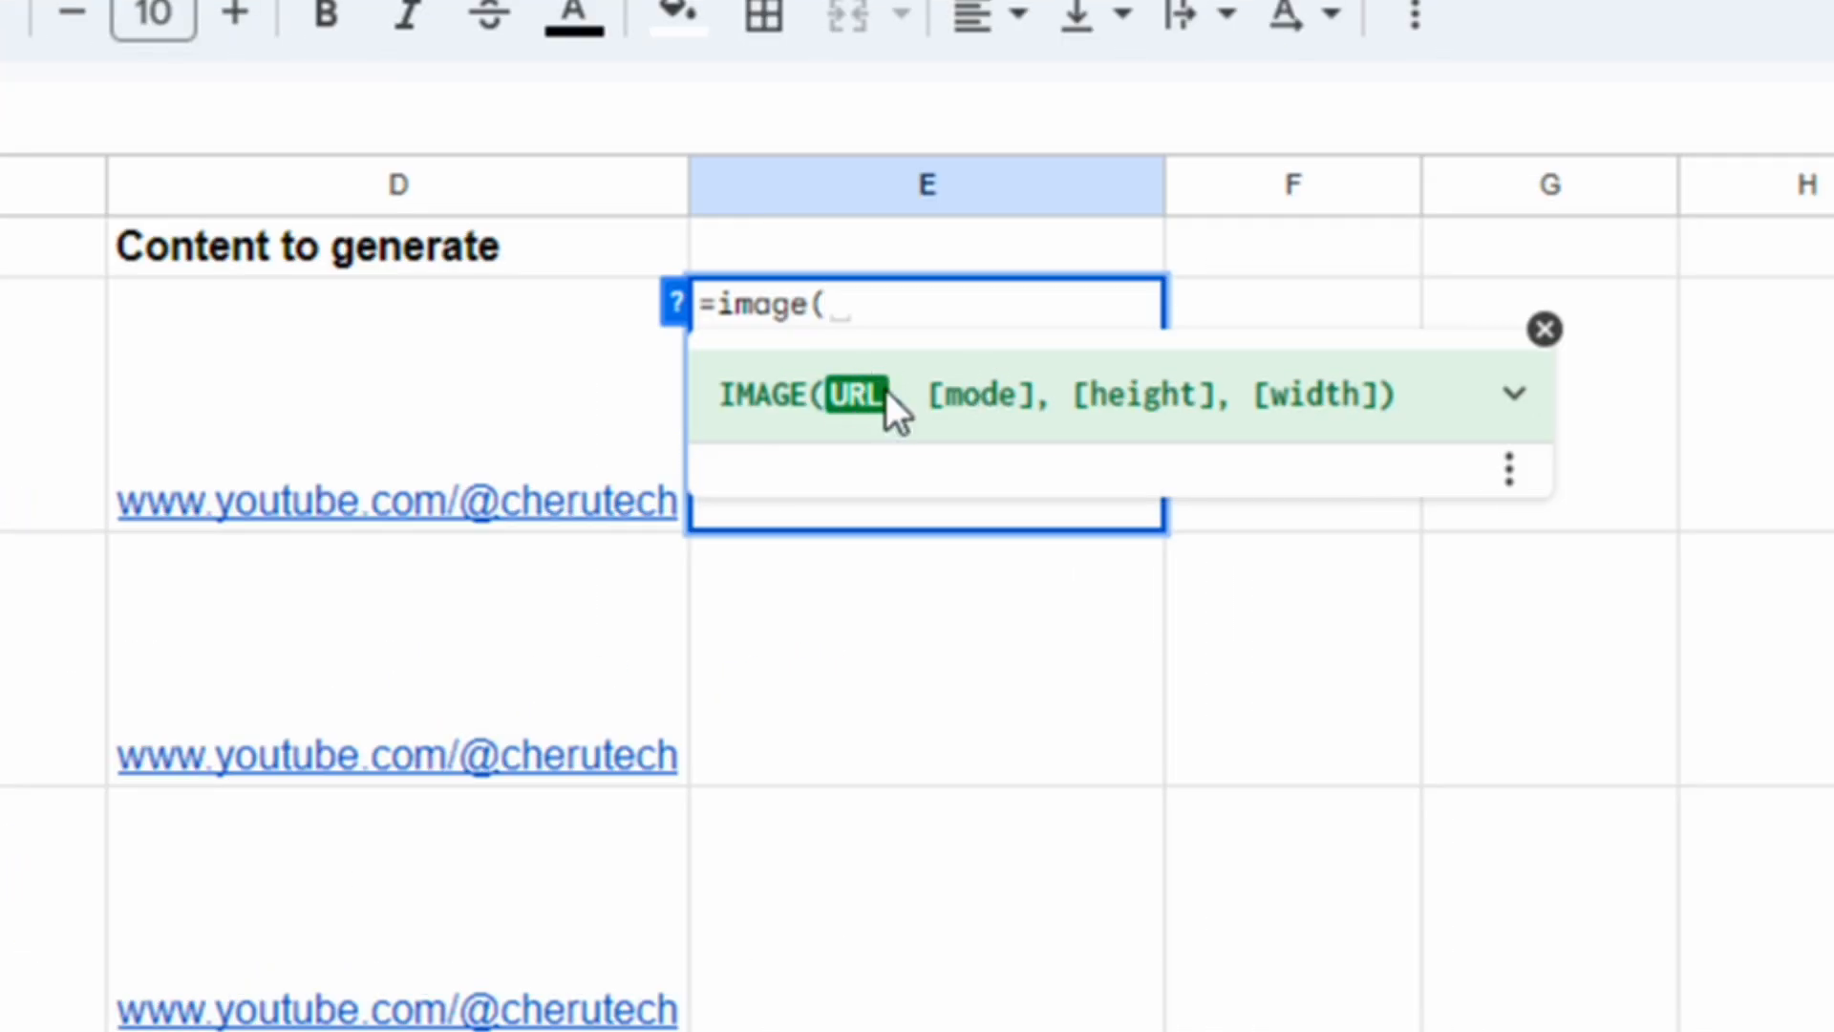
text("")
key(Left)
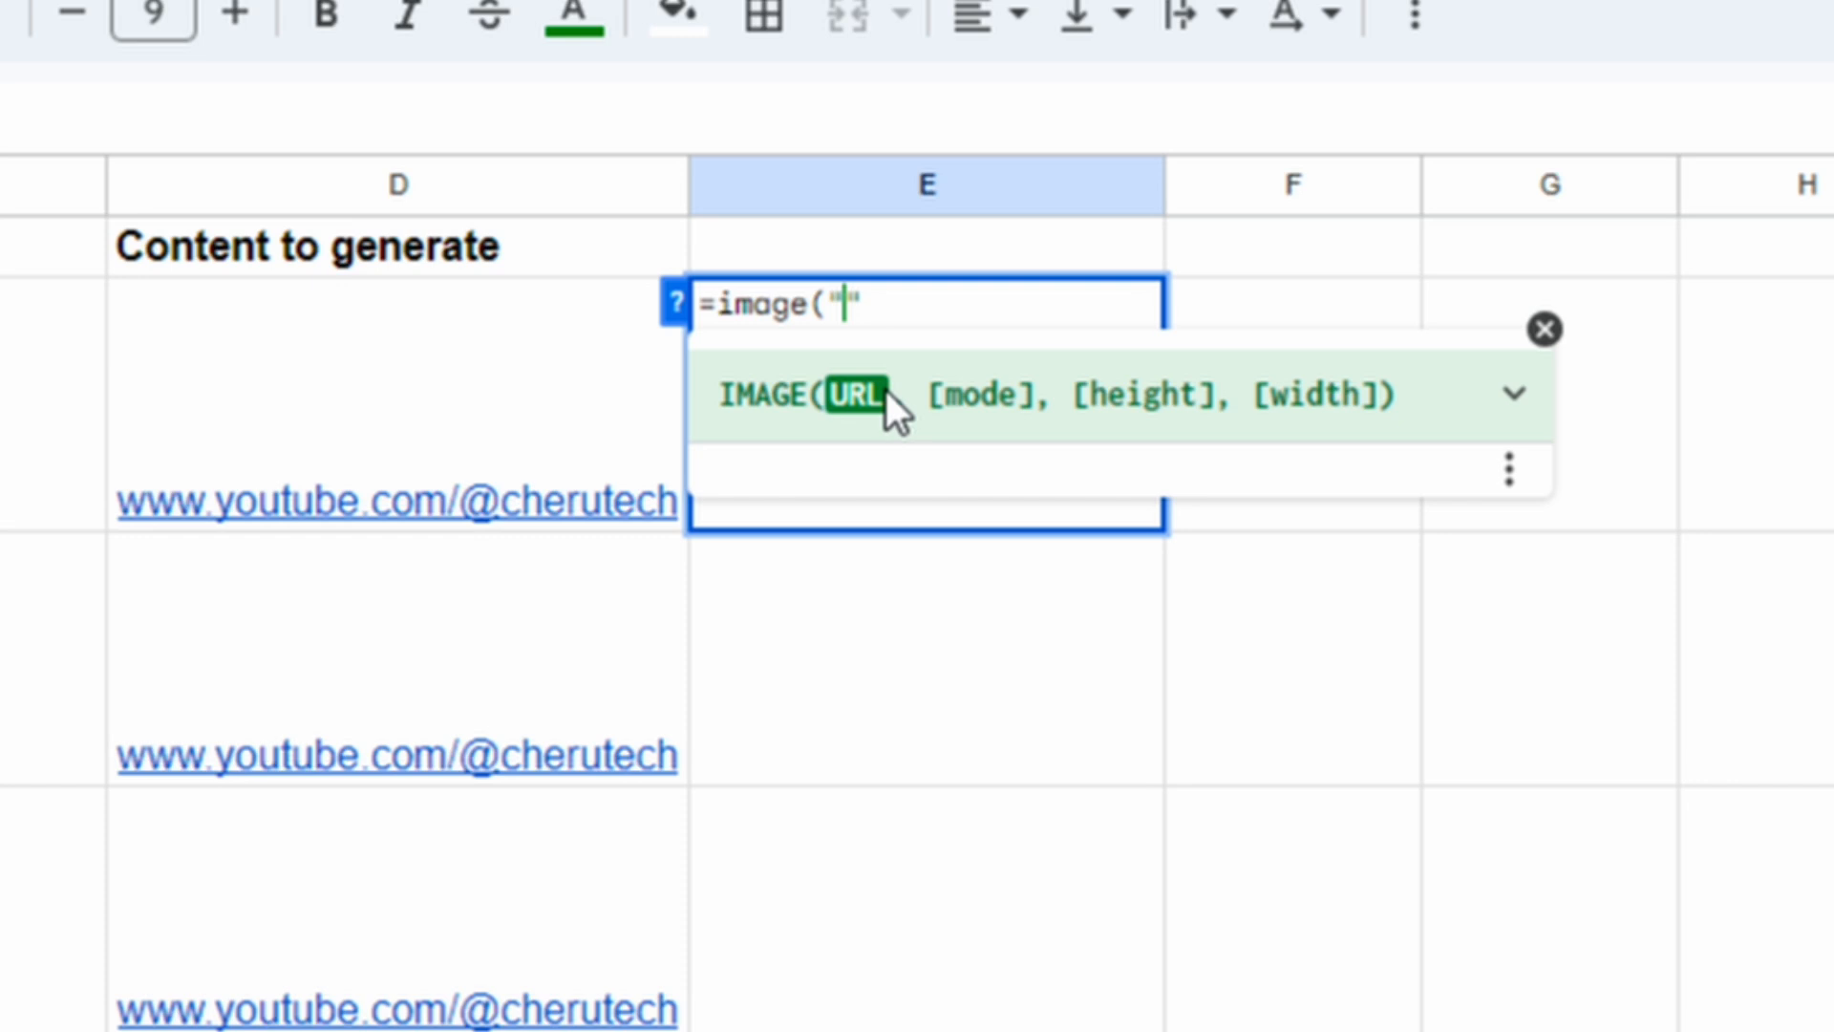
text(https://)
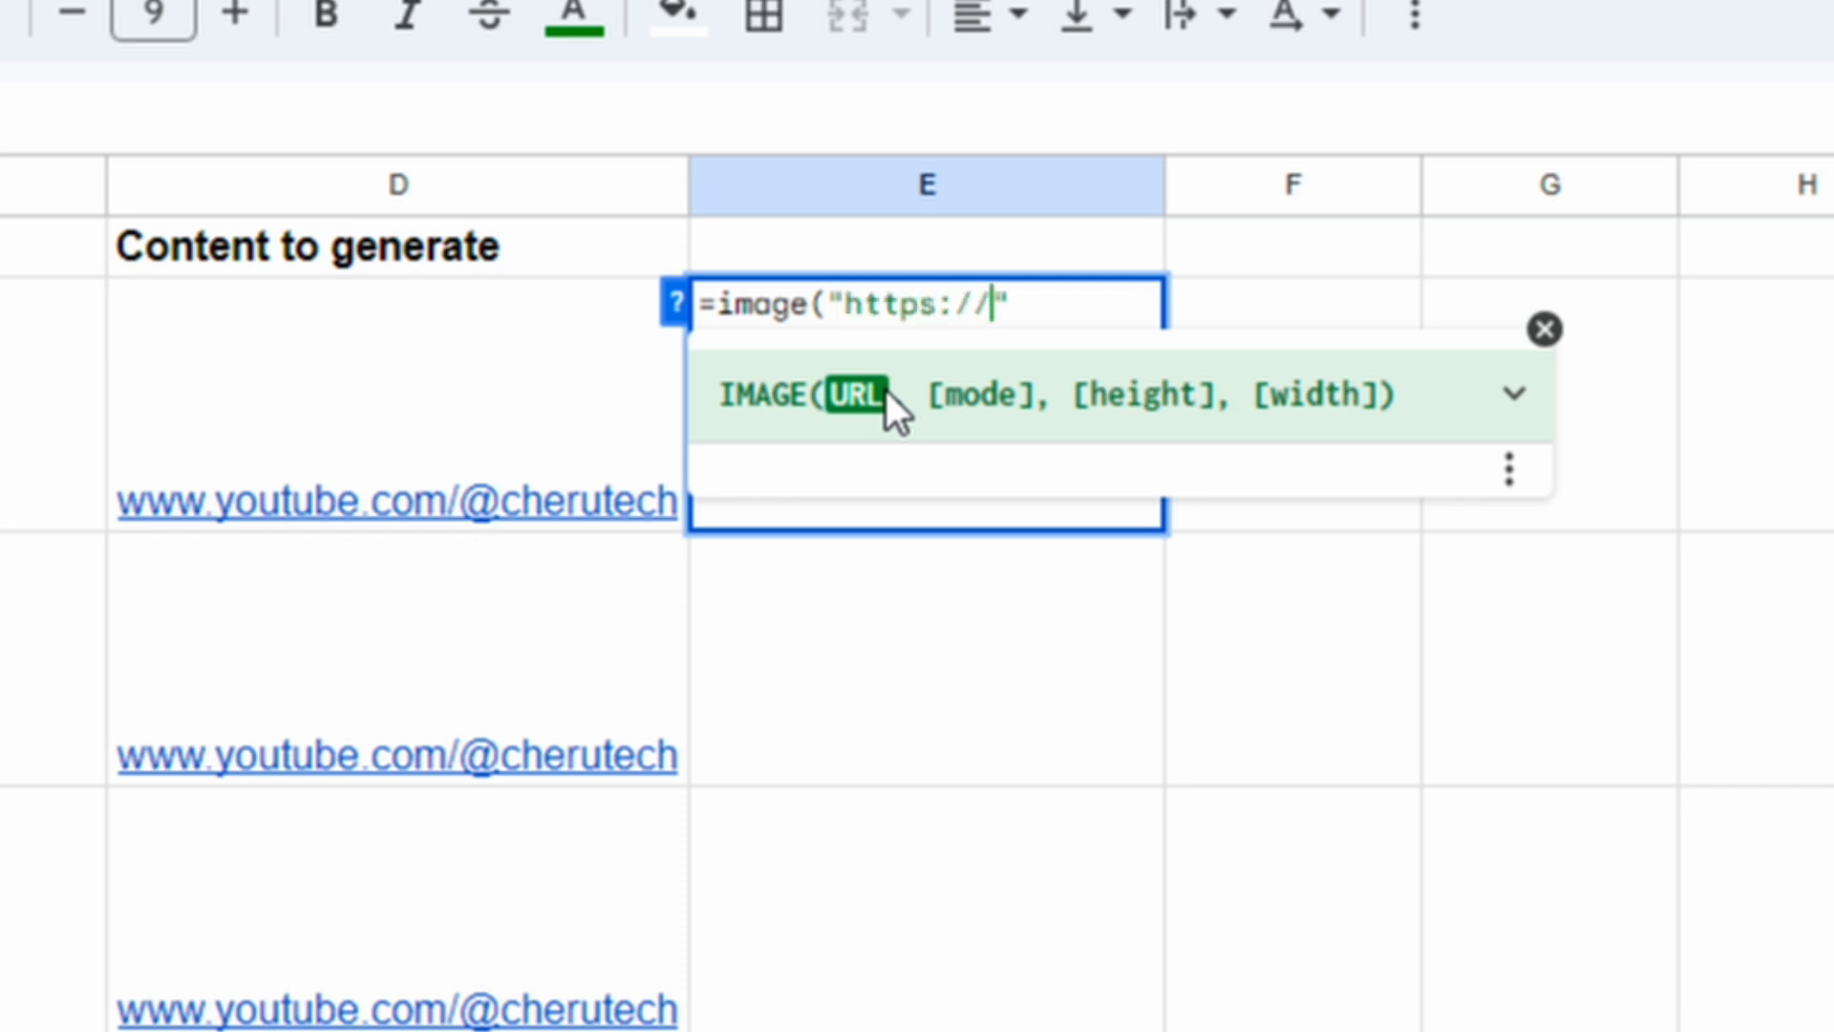
text(barcodeapi.org/api/qr/)
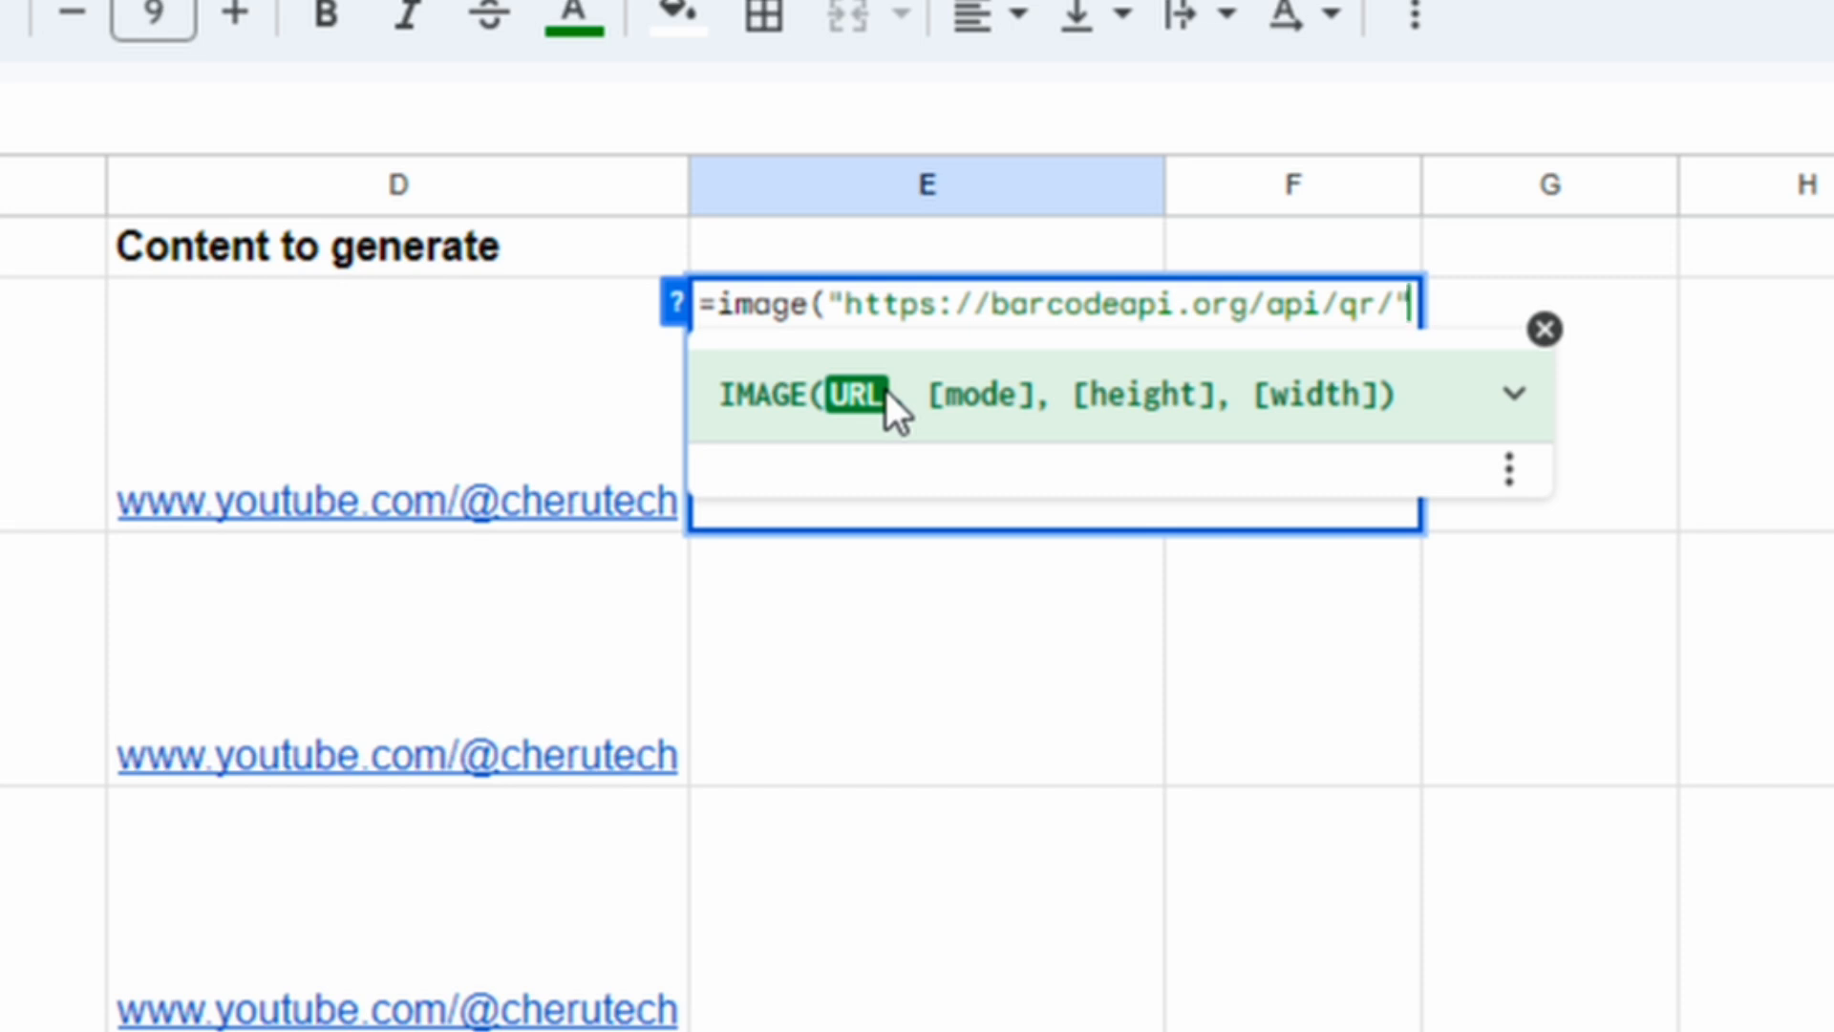
text(&)
mouse_move(441, 419)
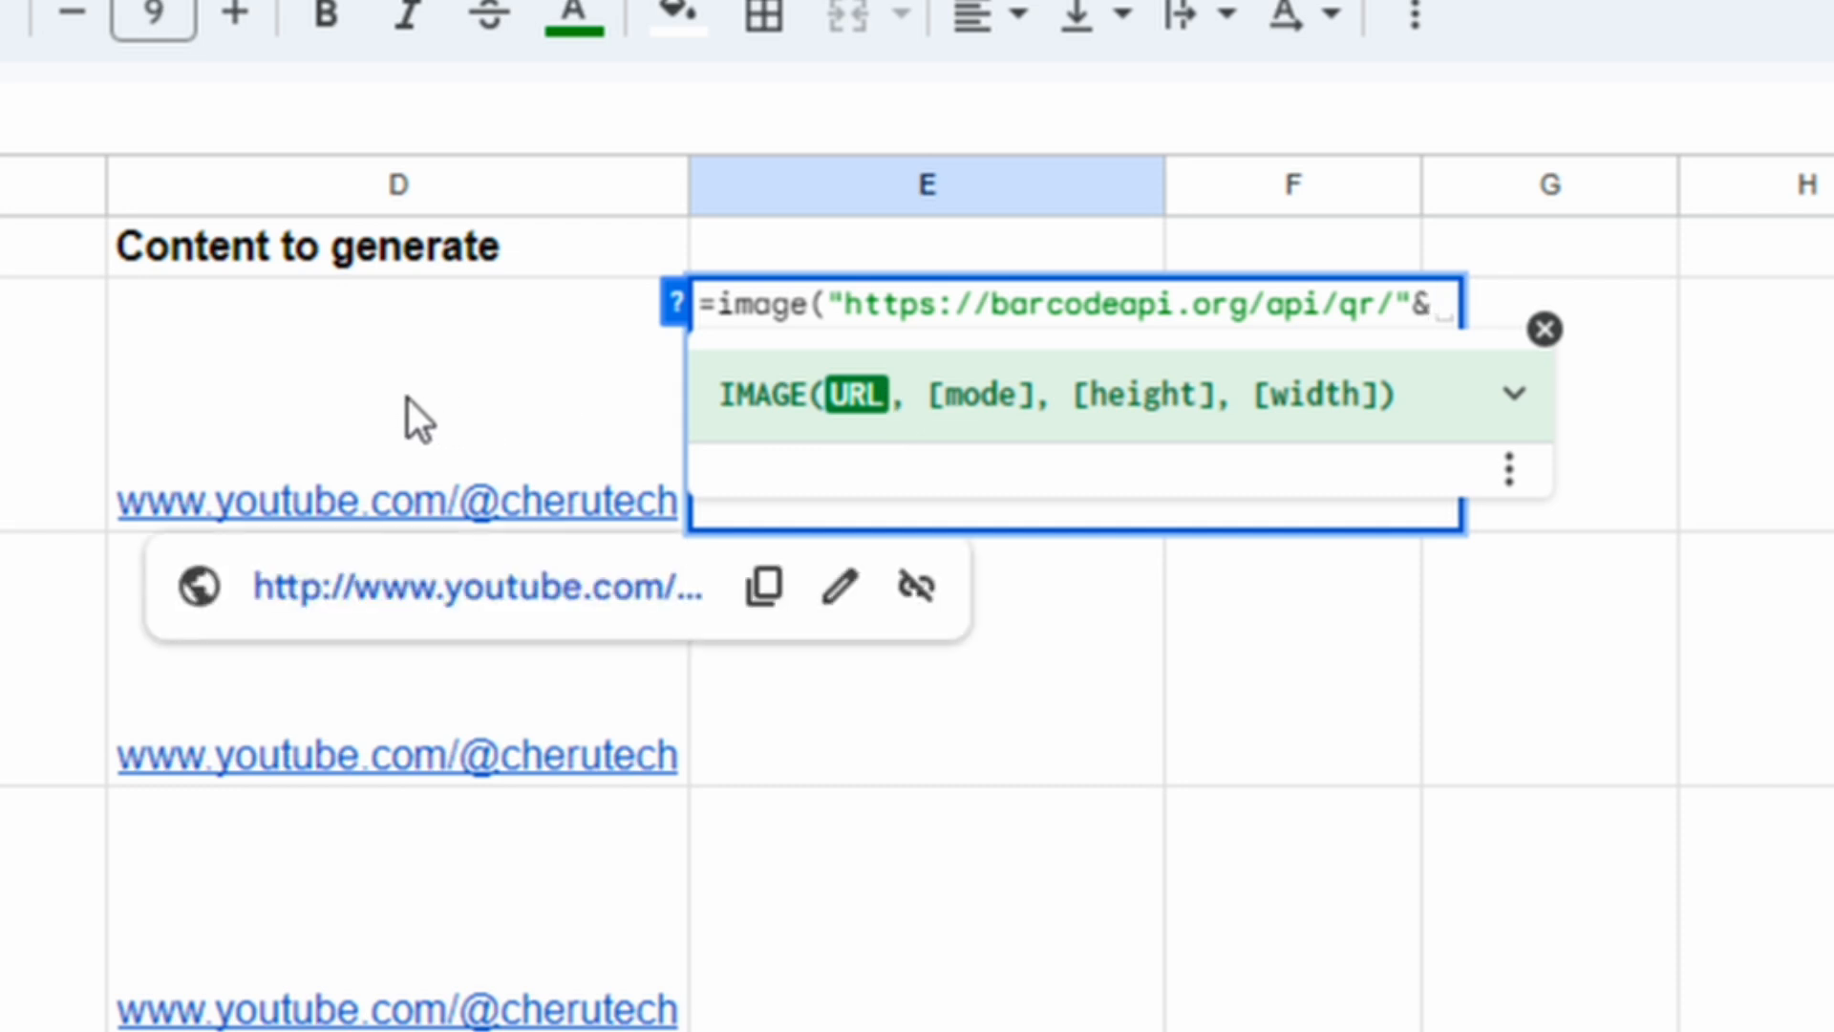
click(408, 399)
text(,)
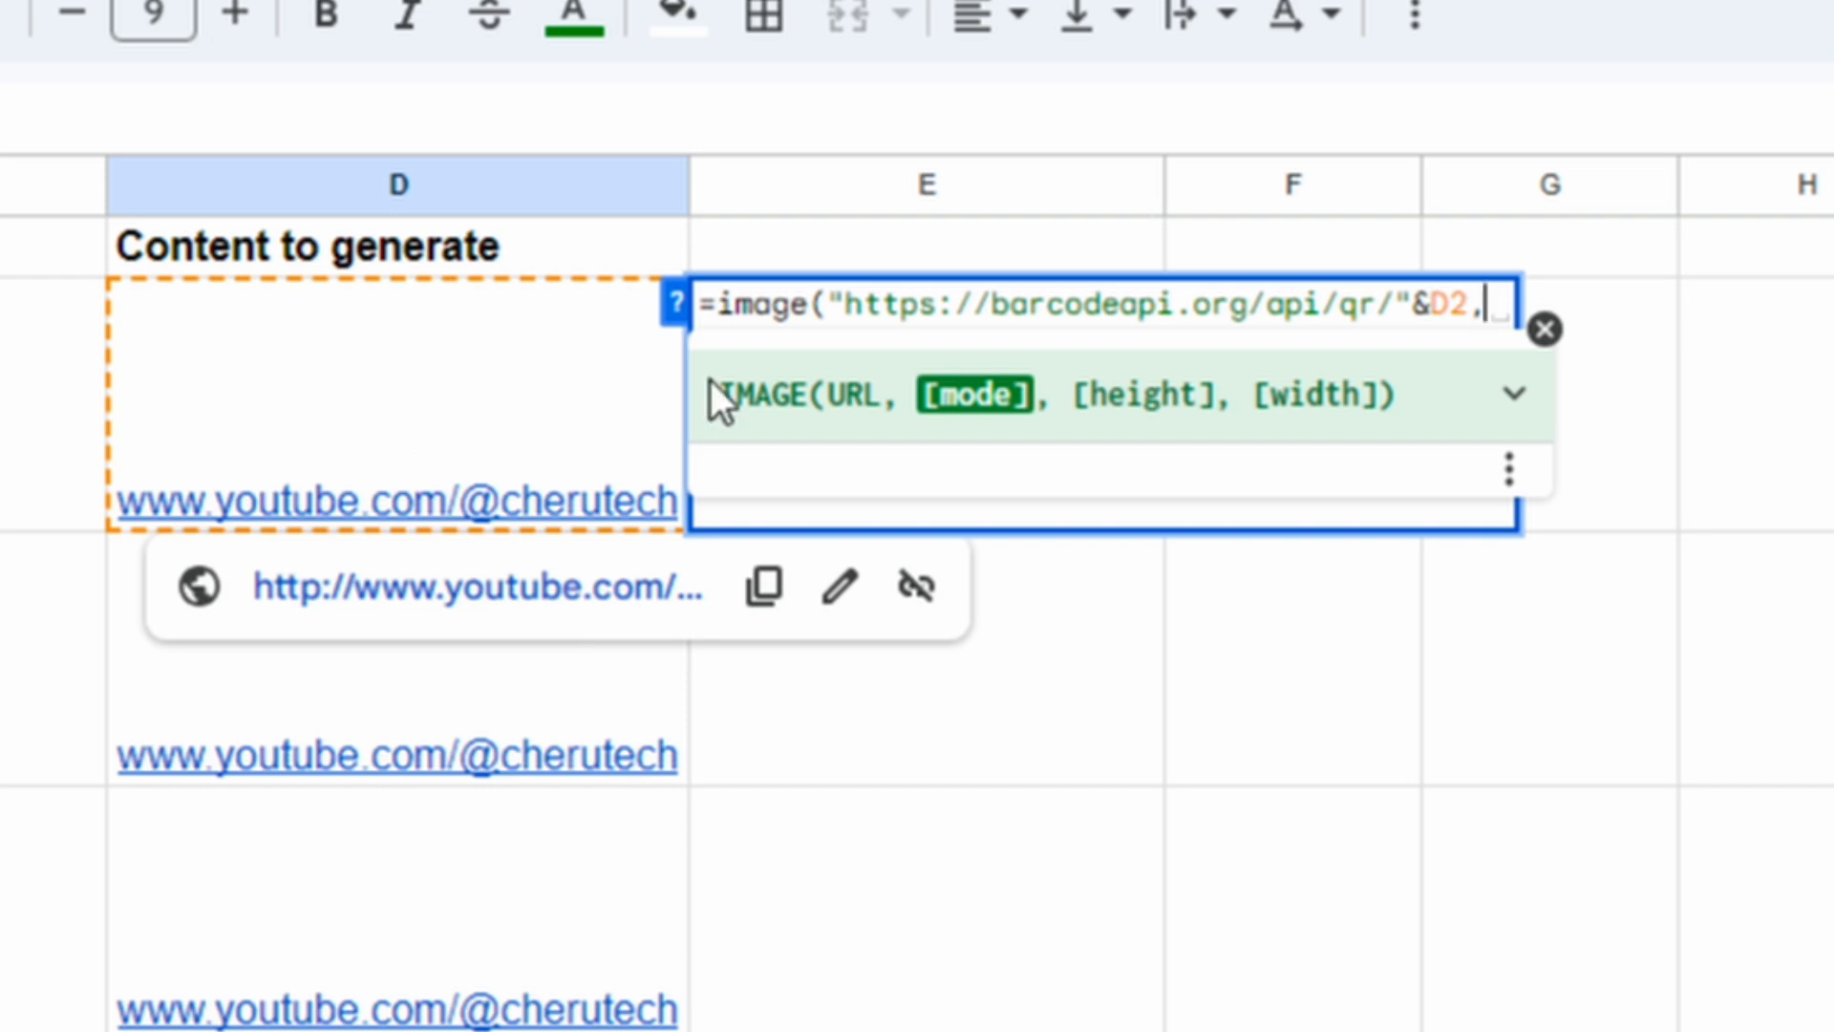
Step: Complete the E2 IMAGE formula with mode 4, height 50 and width 50, and allow formulas to access external data
click(953, 397)
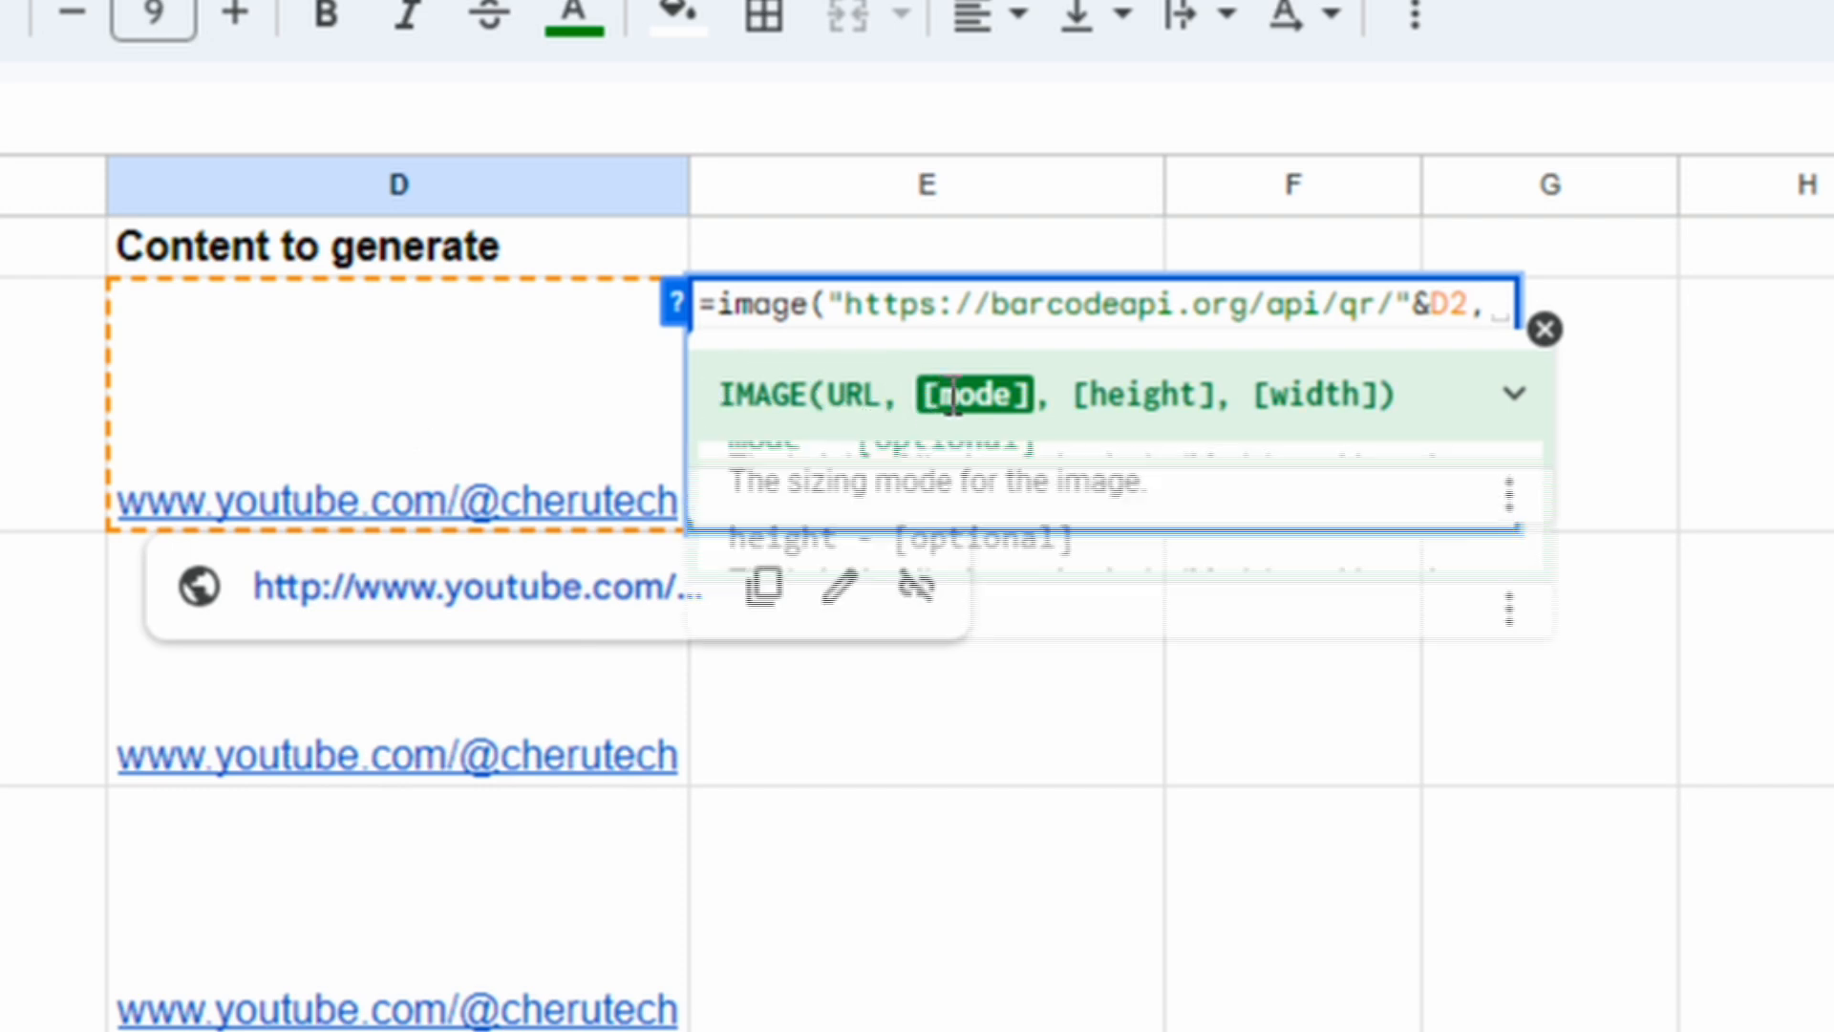
scroll(914, 634, down, 3)
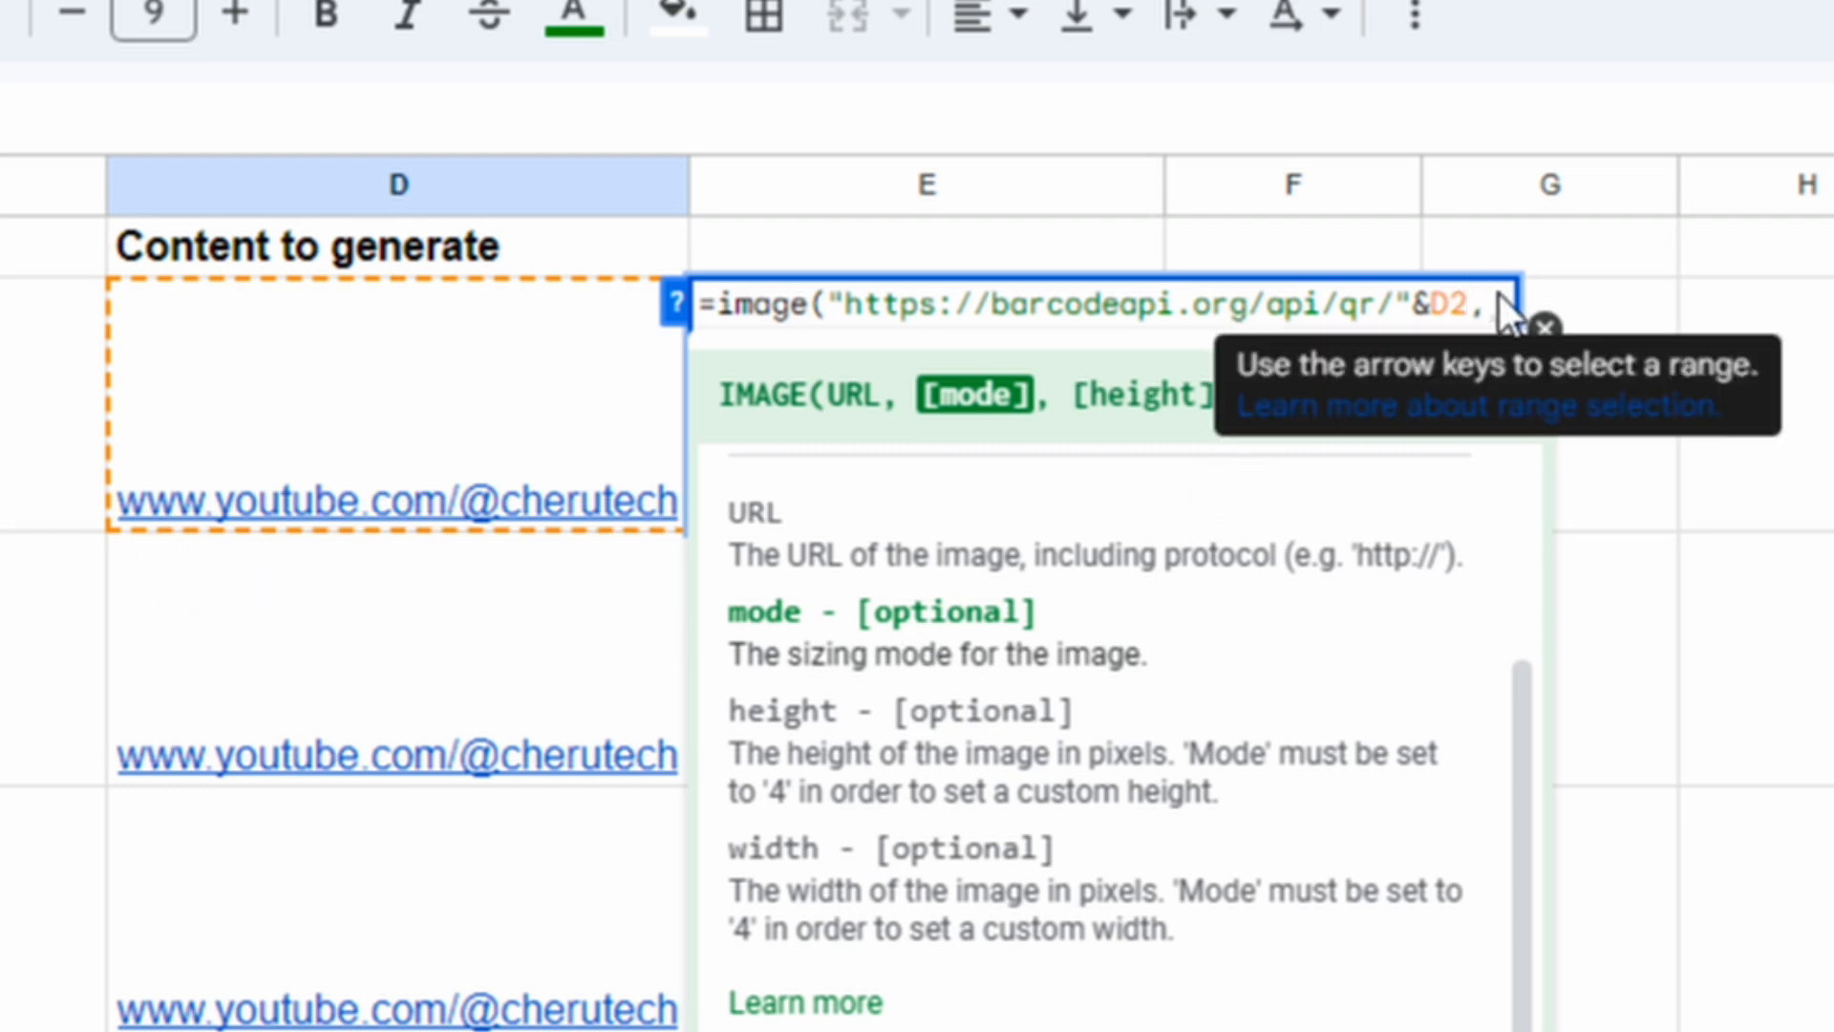
text(4,)
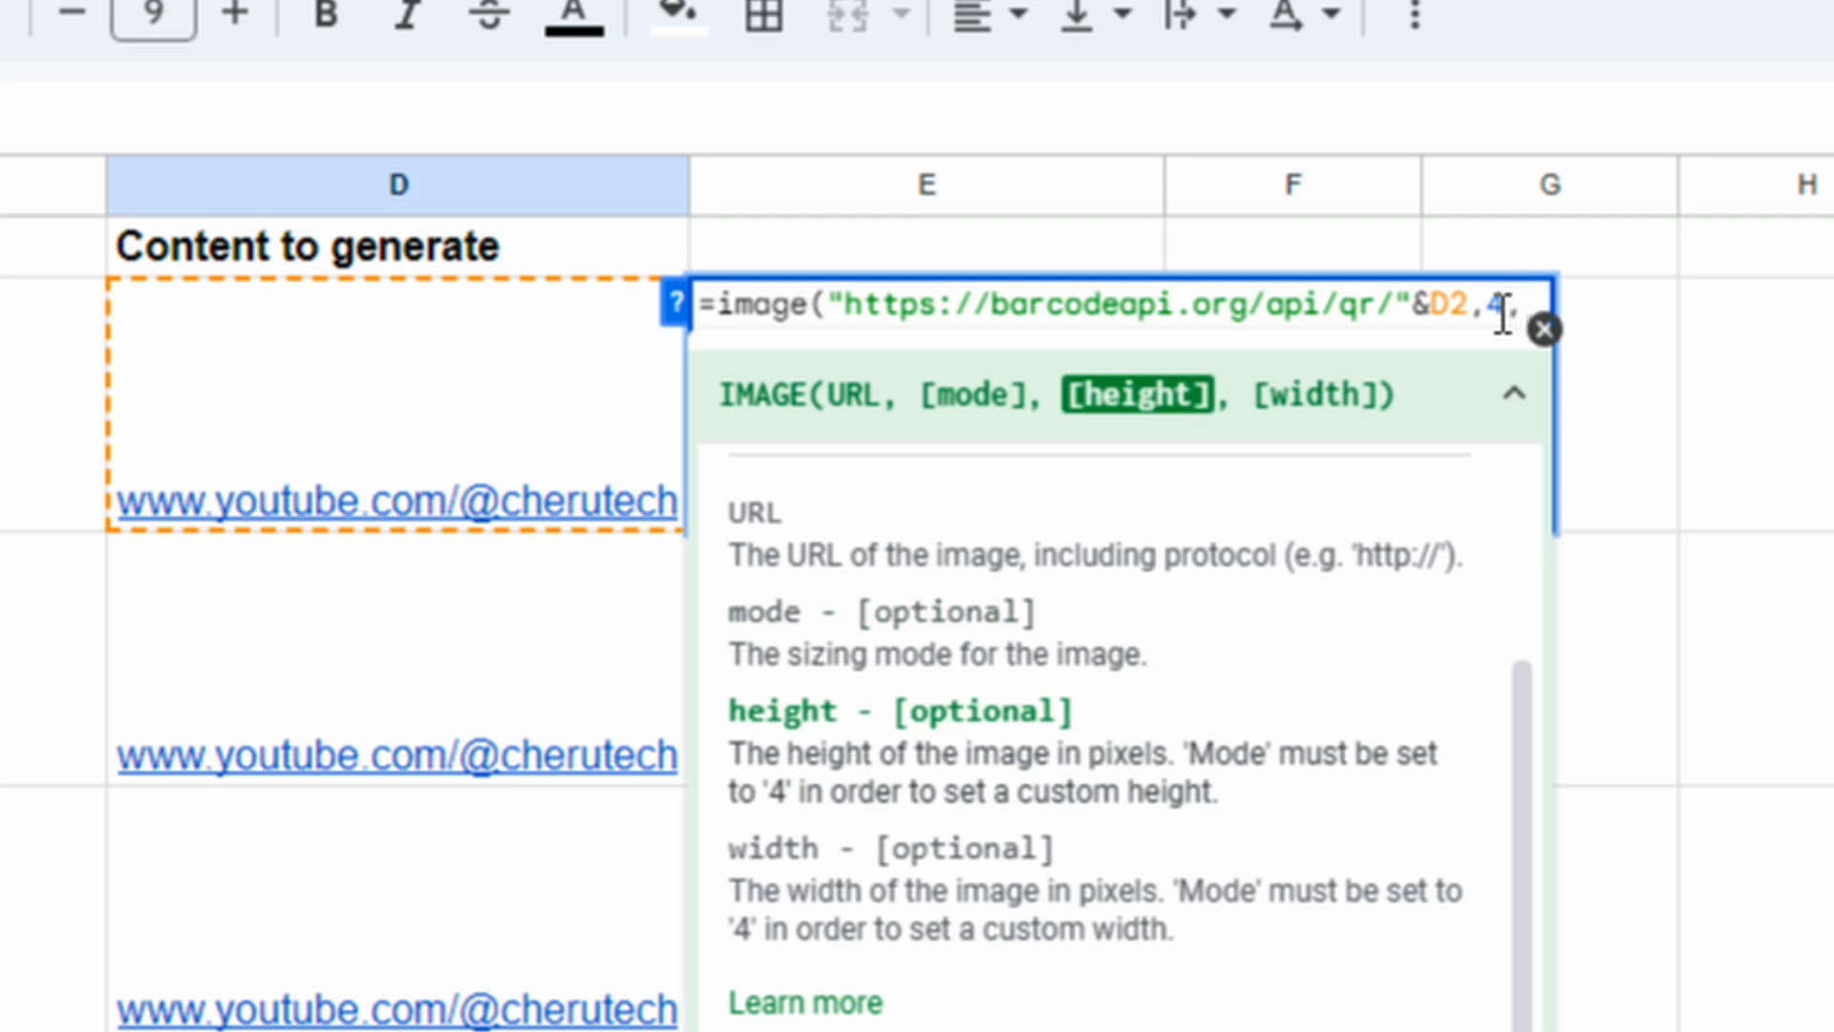
text(50,50))
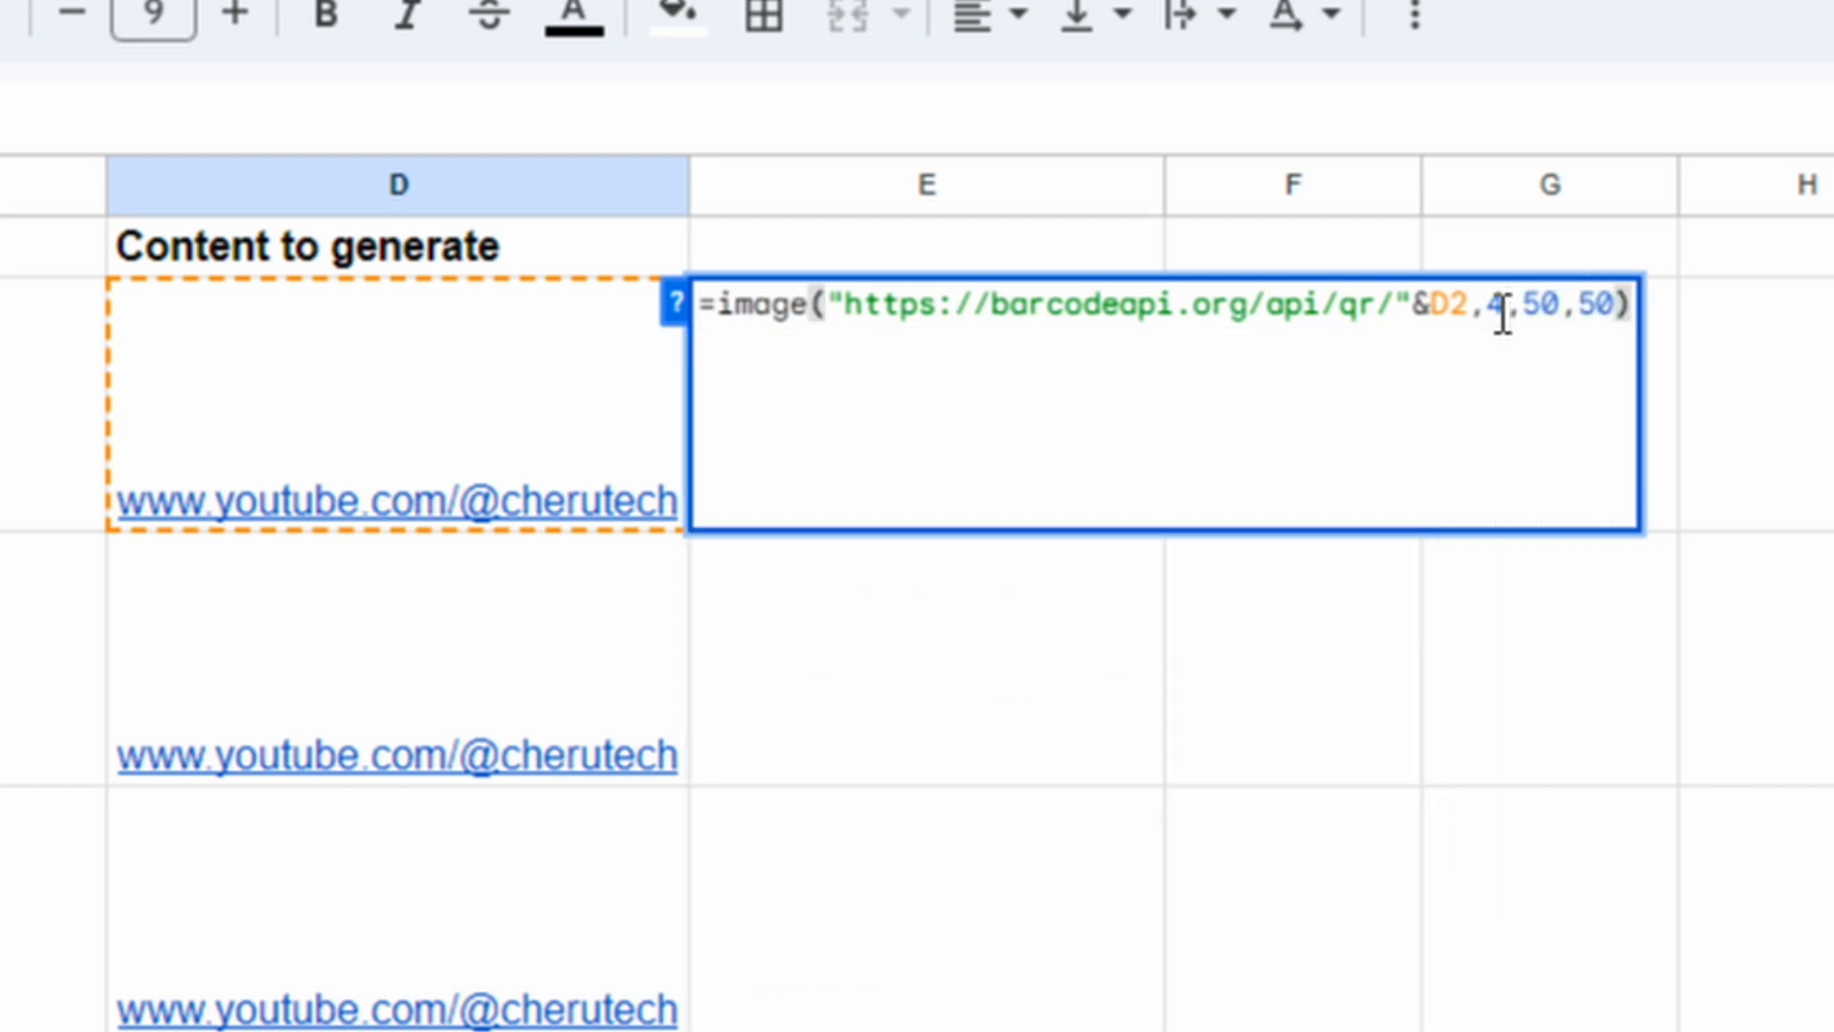
key(Return)
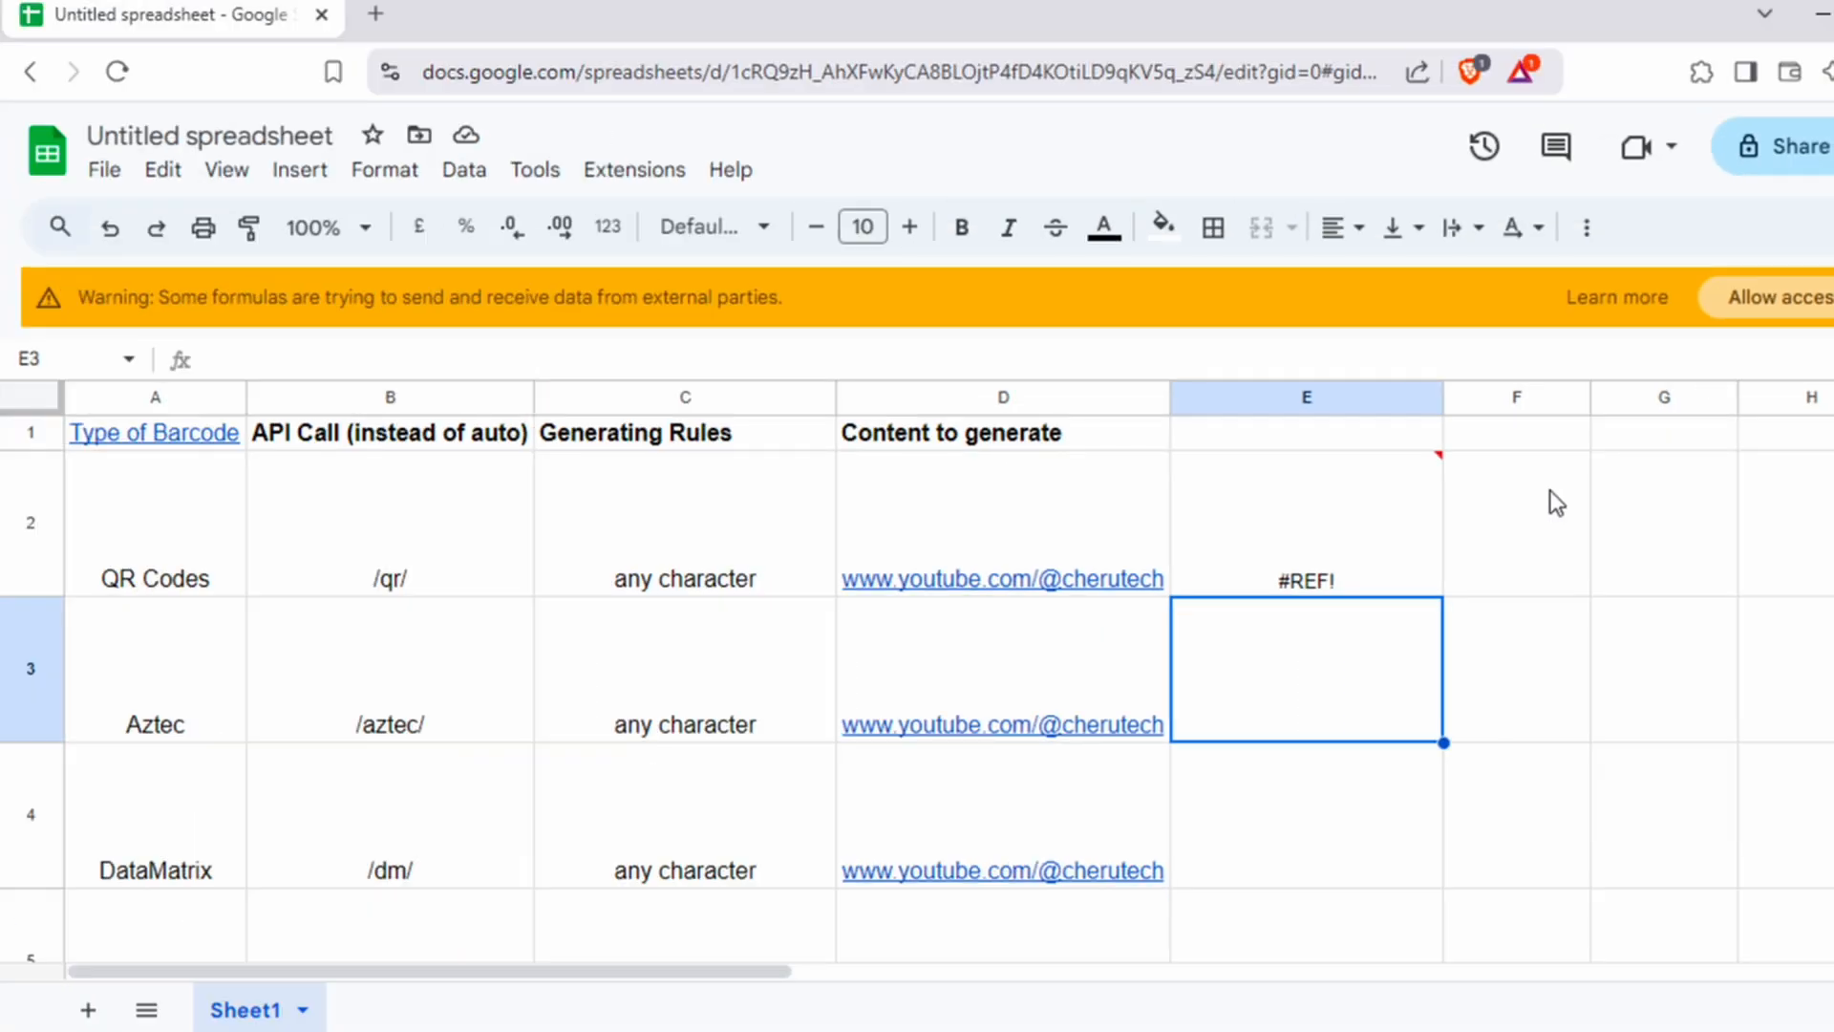
click(1773, 304)
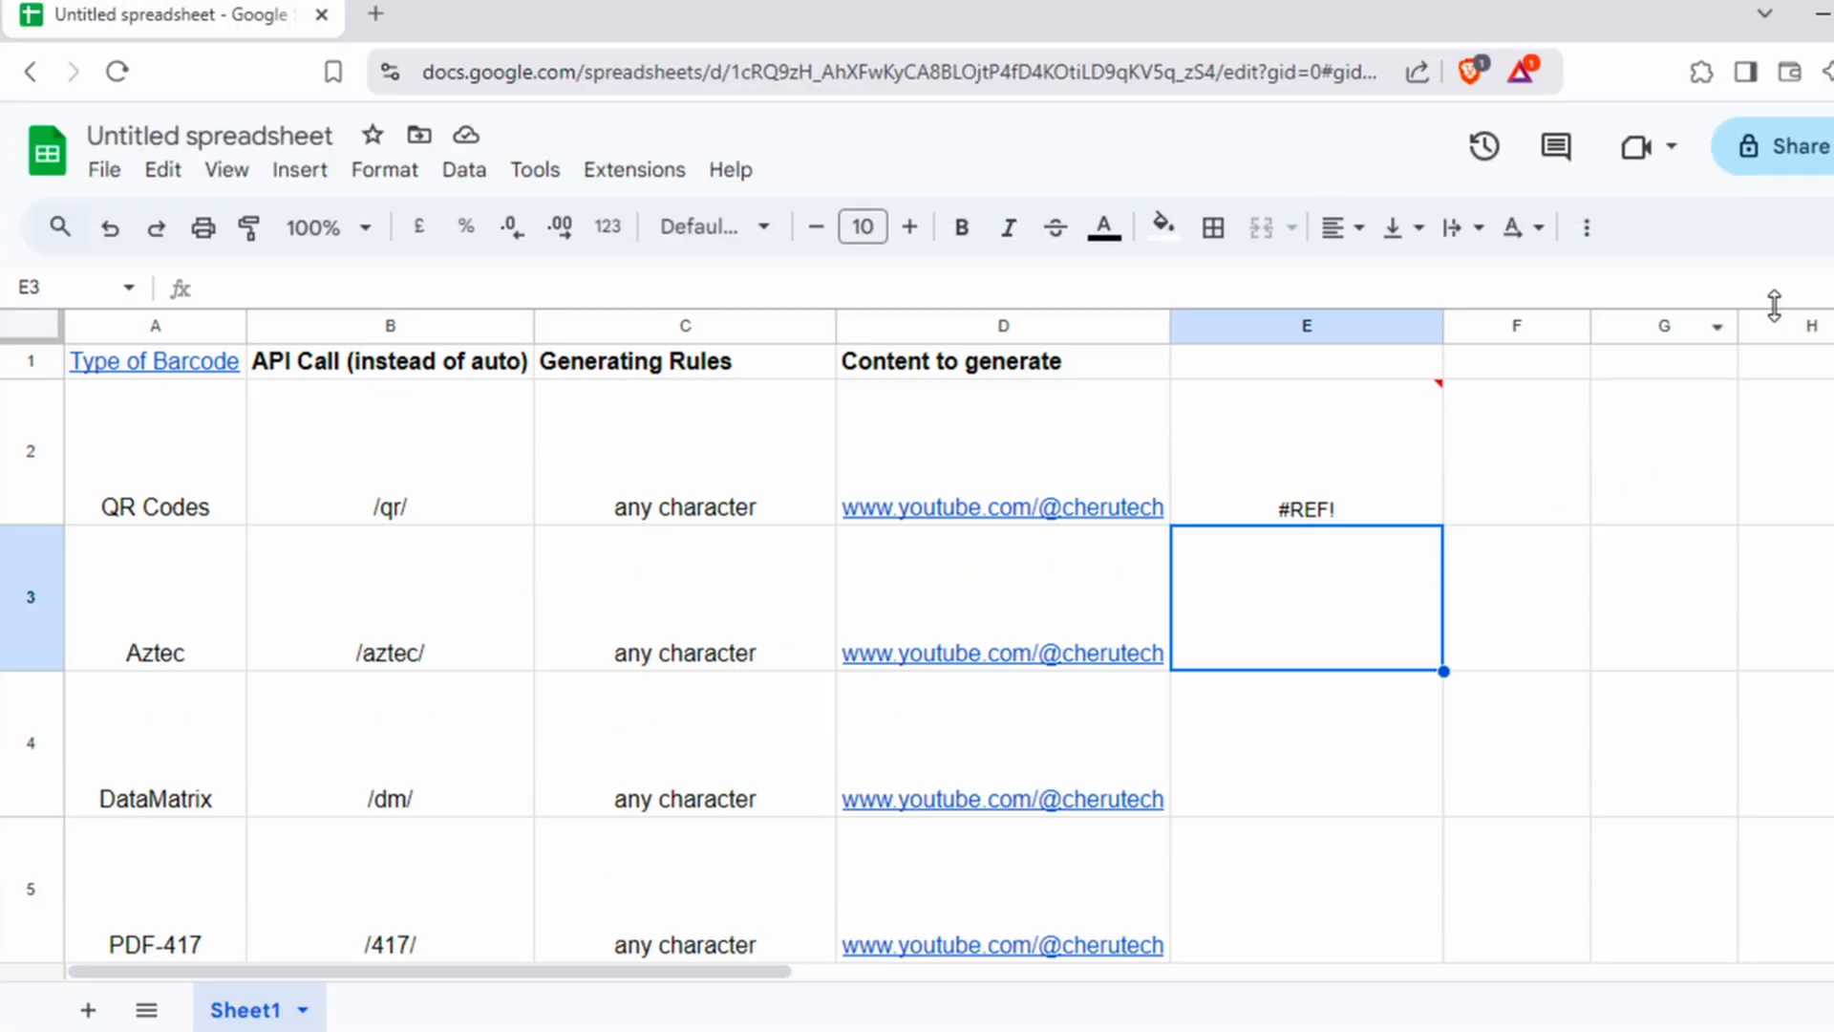
Step: Change the IMAGE formula in E2 to a height of 150 and a width of 150
click(1361, 464)
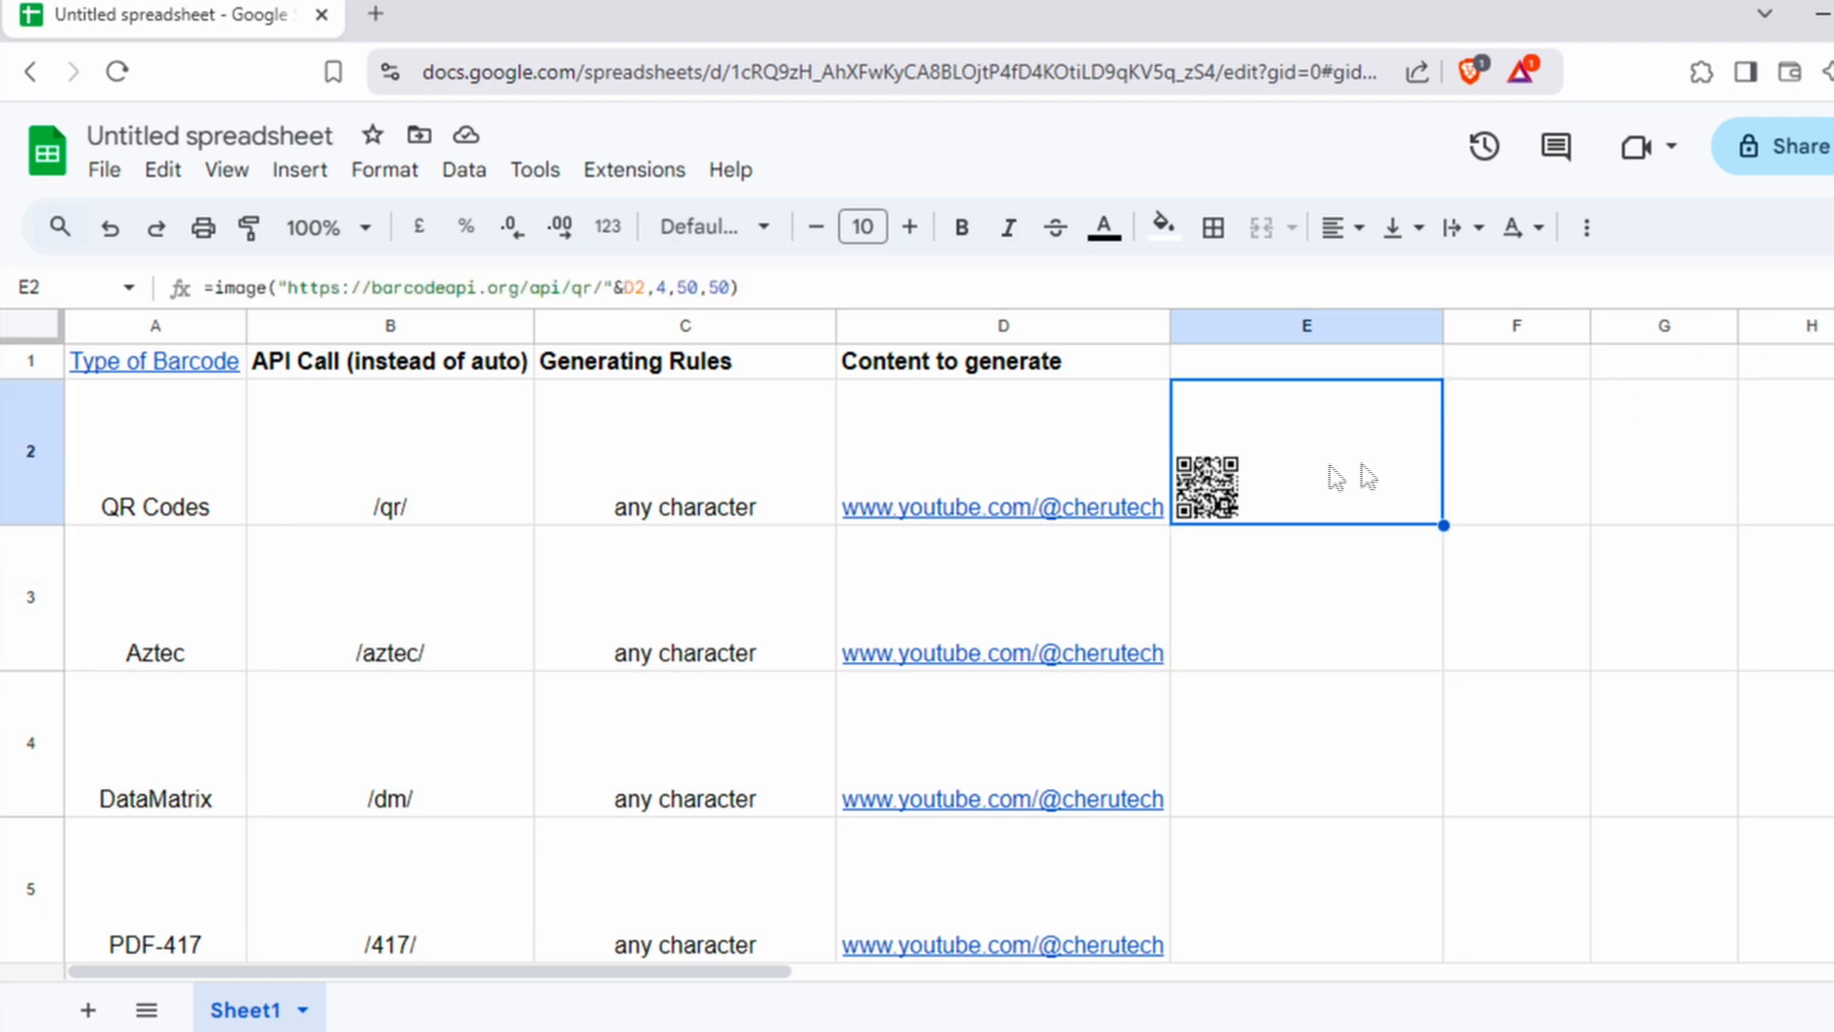
click(697, 286)
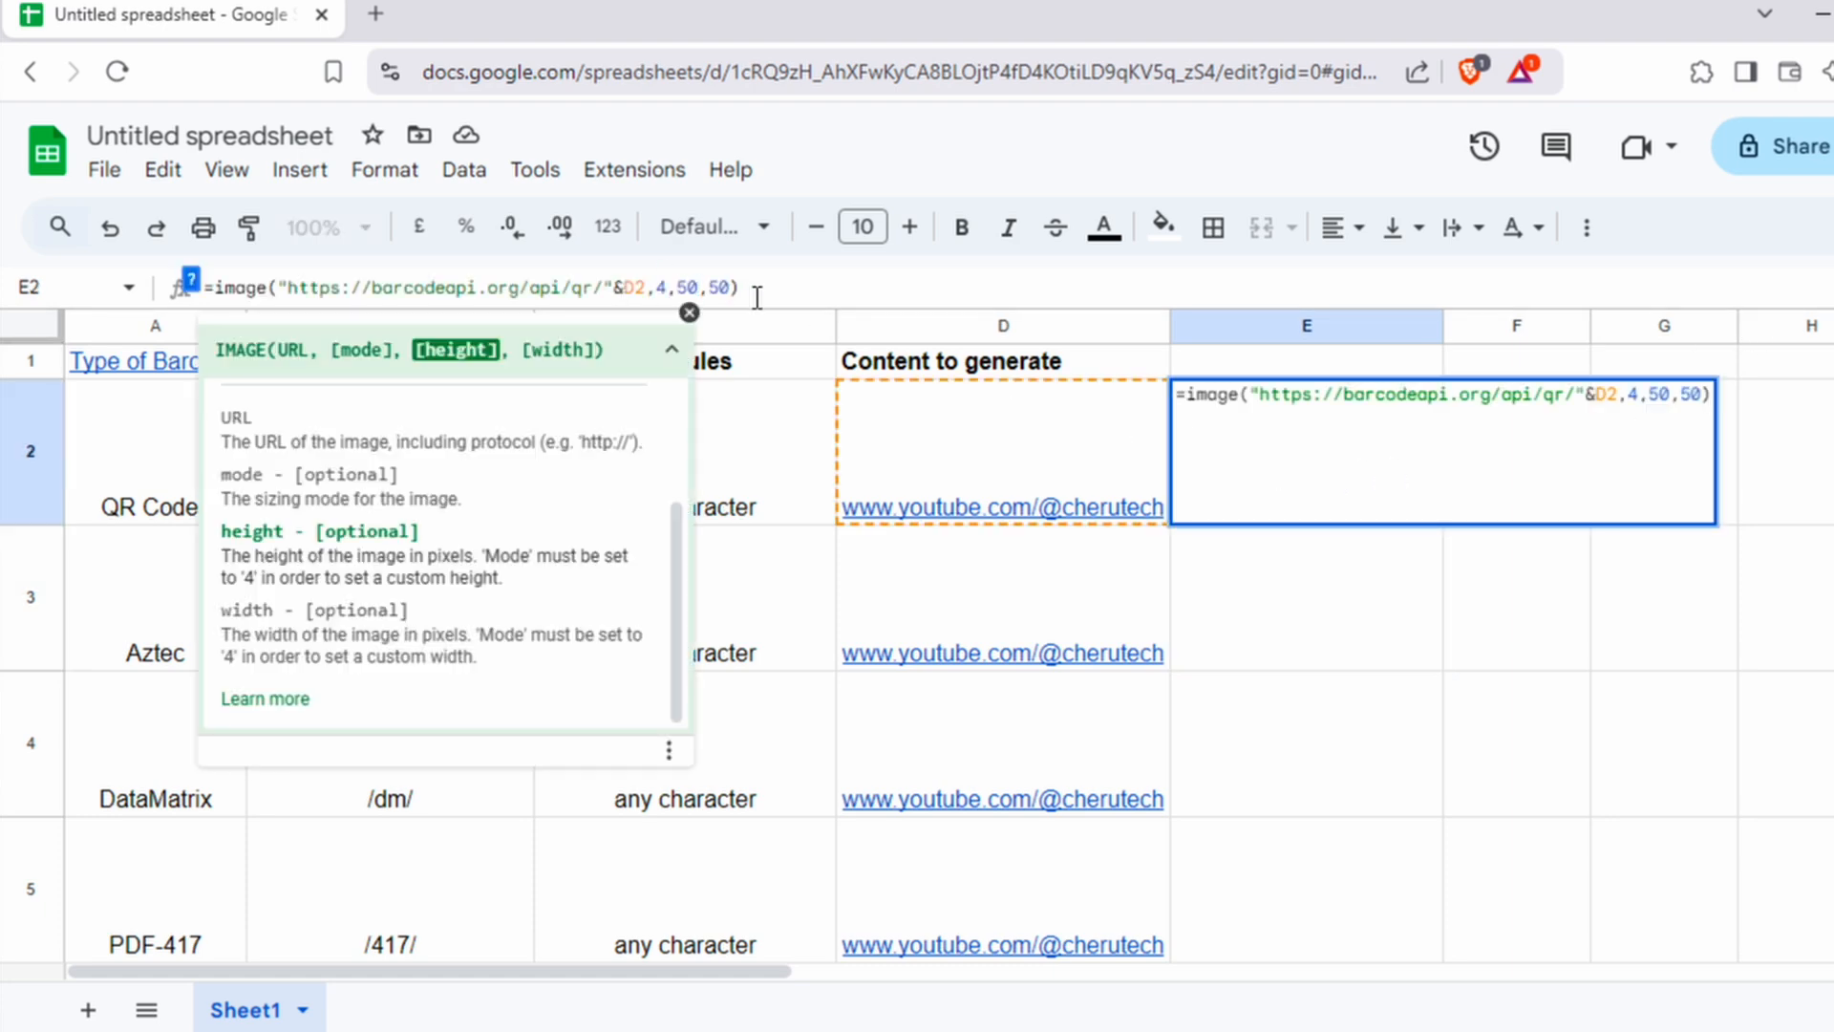
key(BackSpace)
key(BackSpace)
text(150)
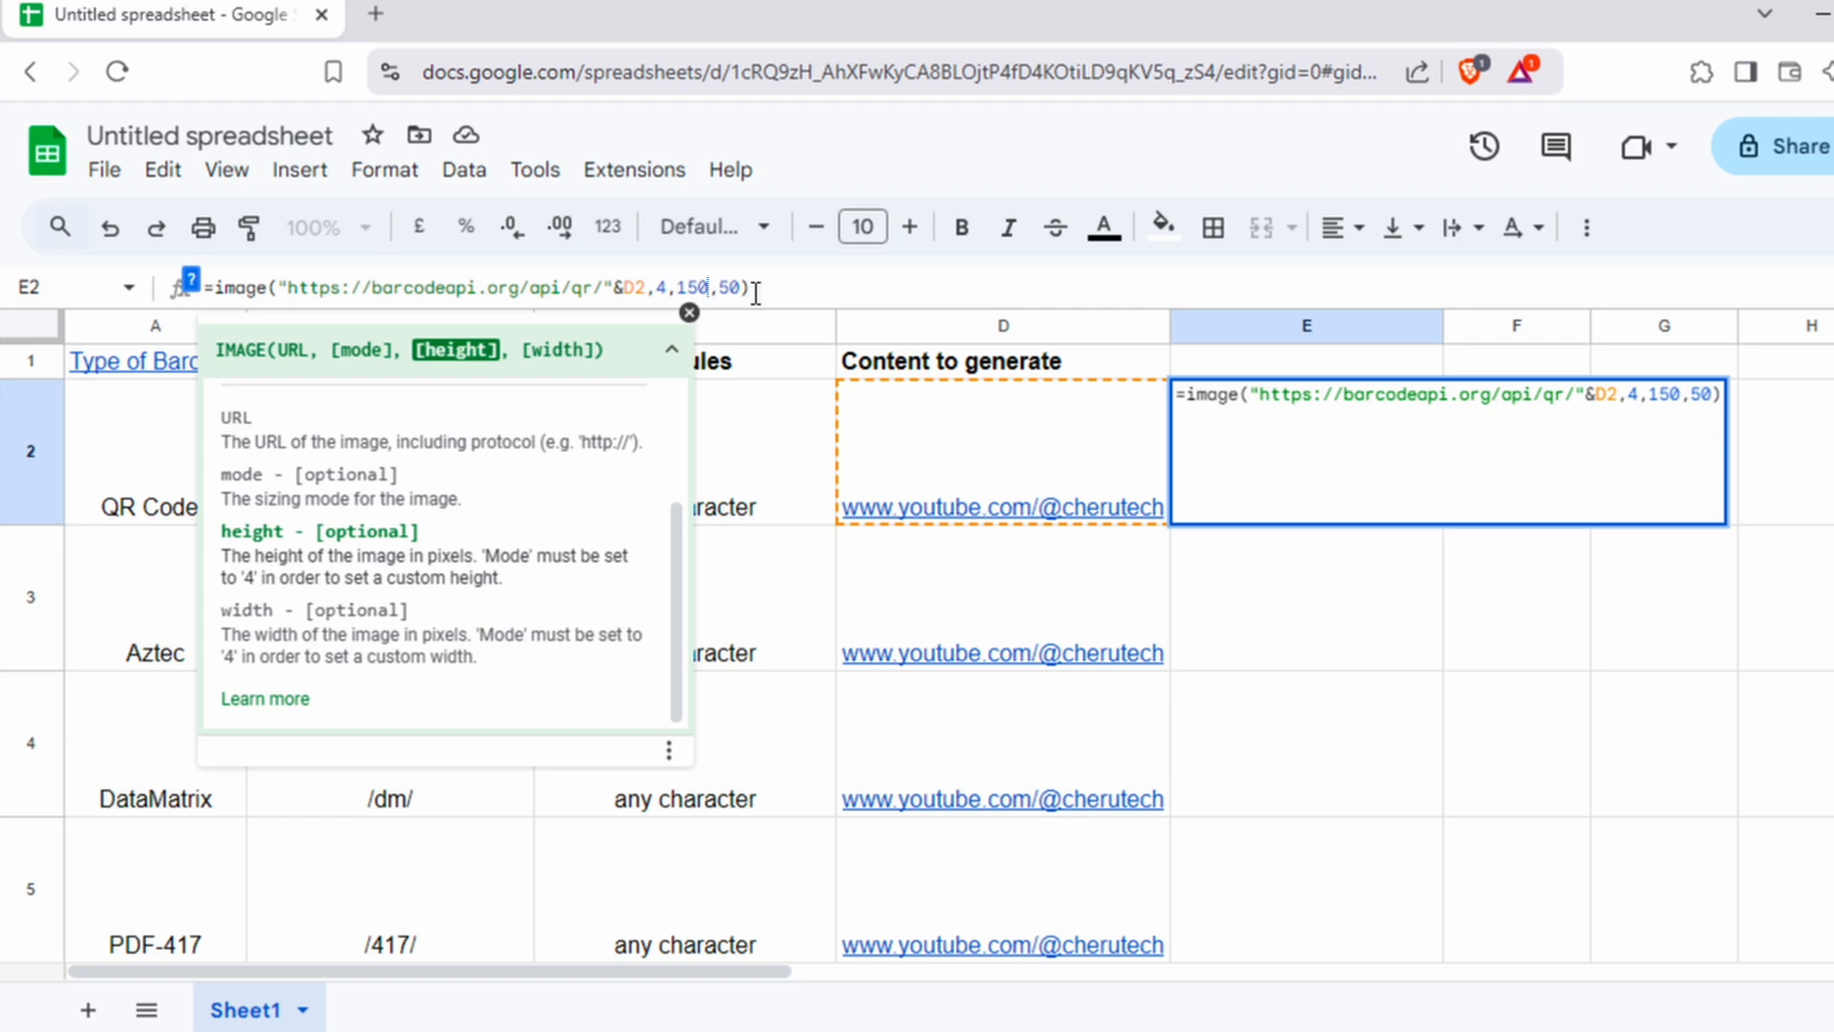
click(738, 294)
key(BackSpace)
key(BackSpace)
text(150)
key(Return)
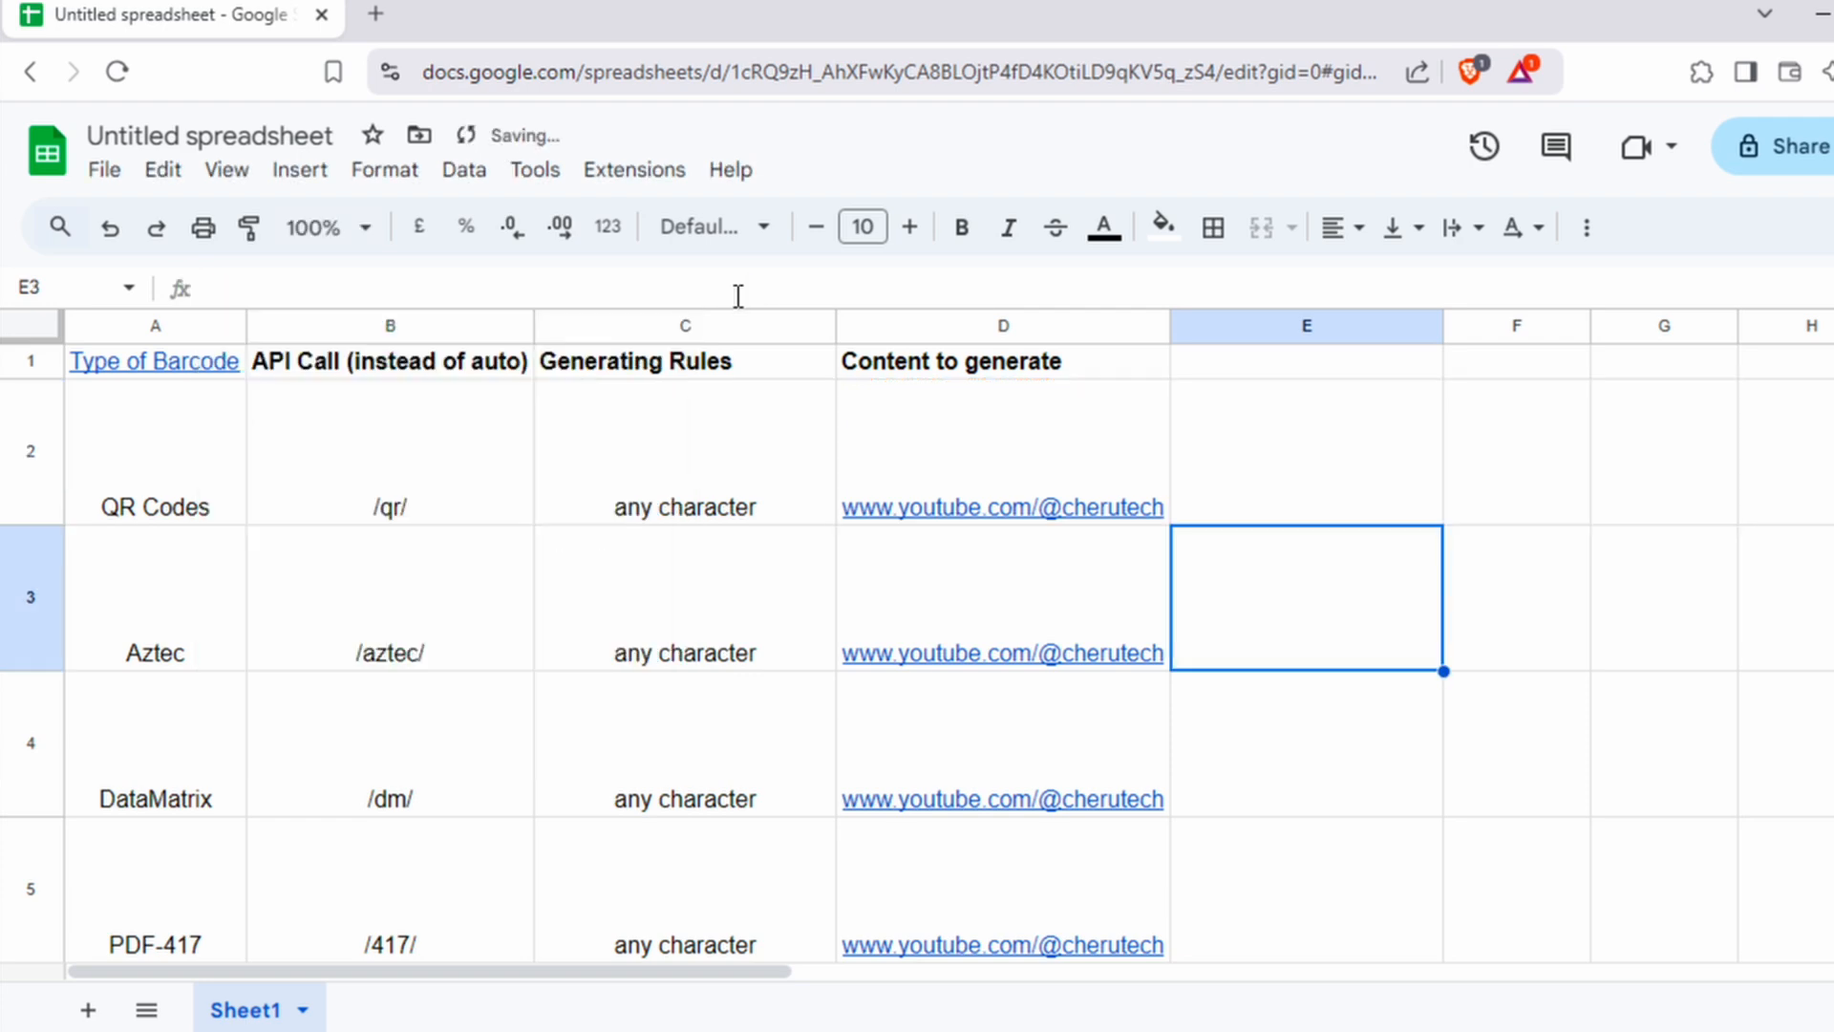
Step: Increase the height of row 2 to fit the whole QR code and fill the E2 formula down column E
click(1379, 474)
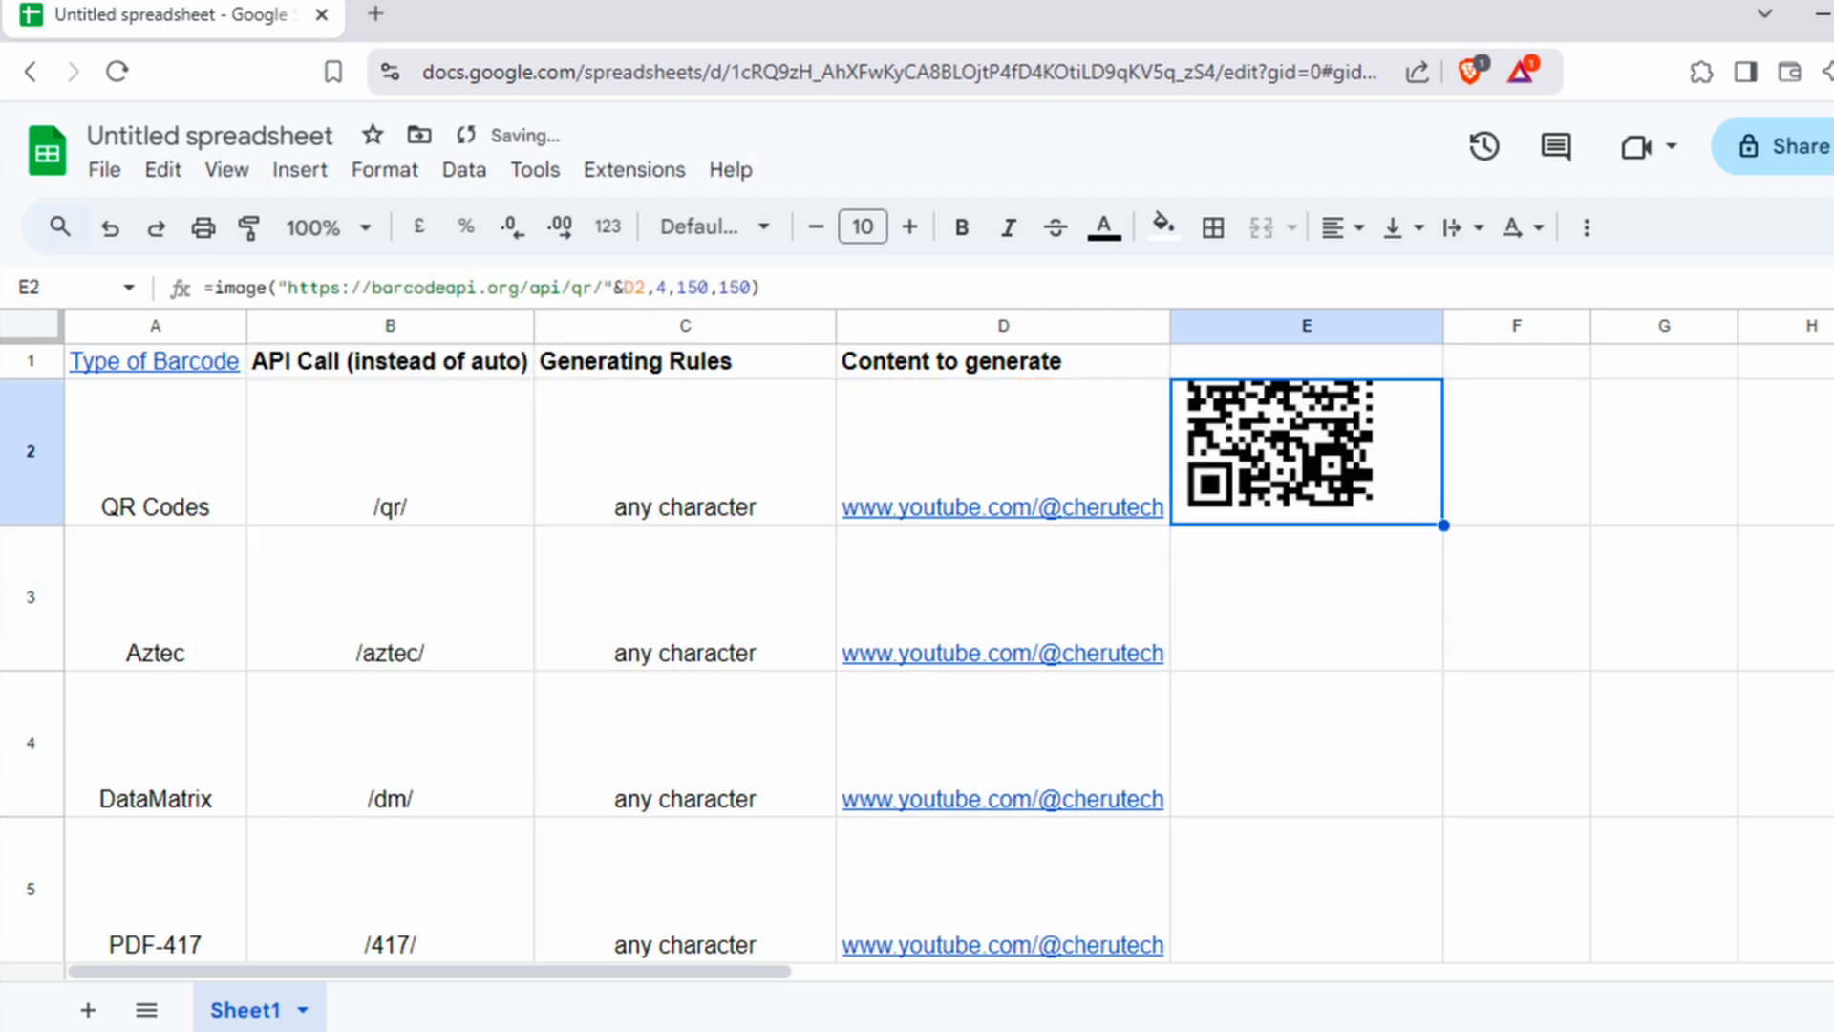
drag(26, 524, 26, 526)
drag(28, 599, 28, 599)
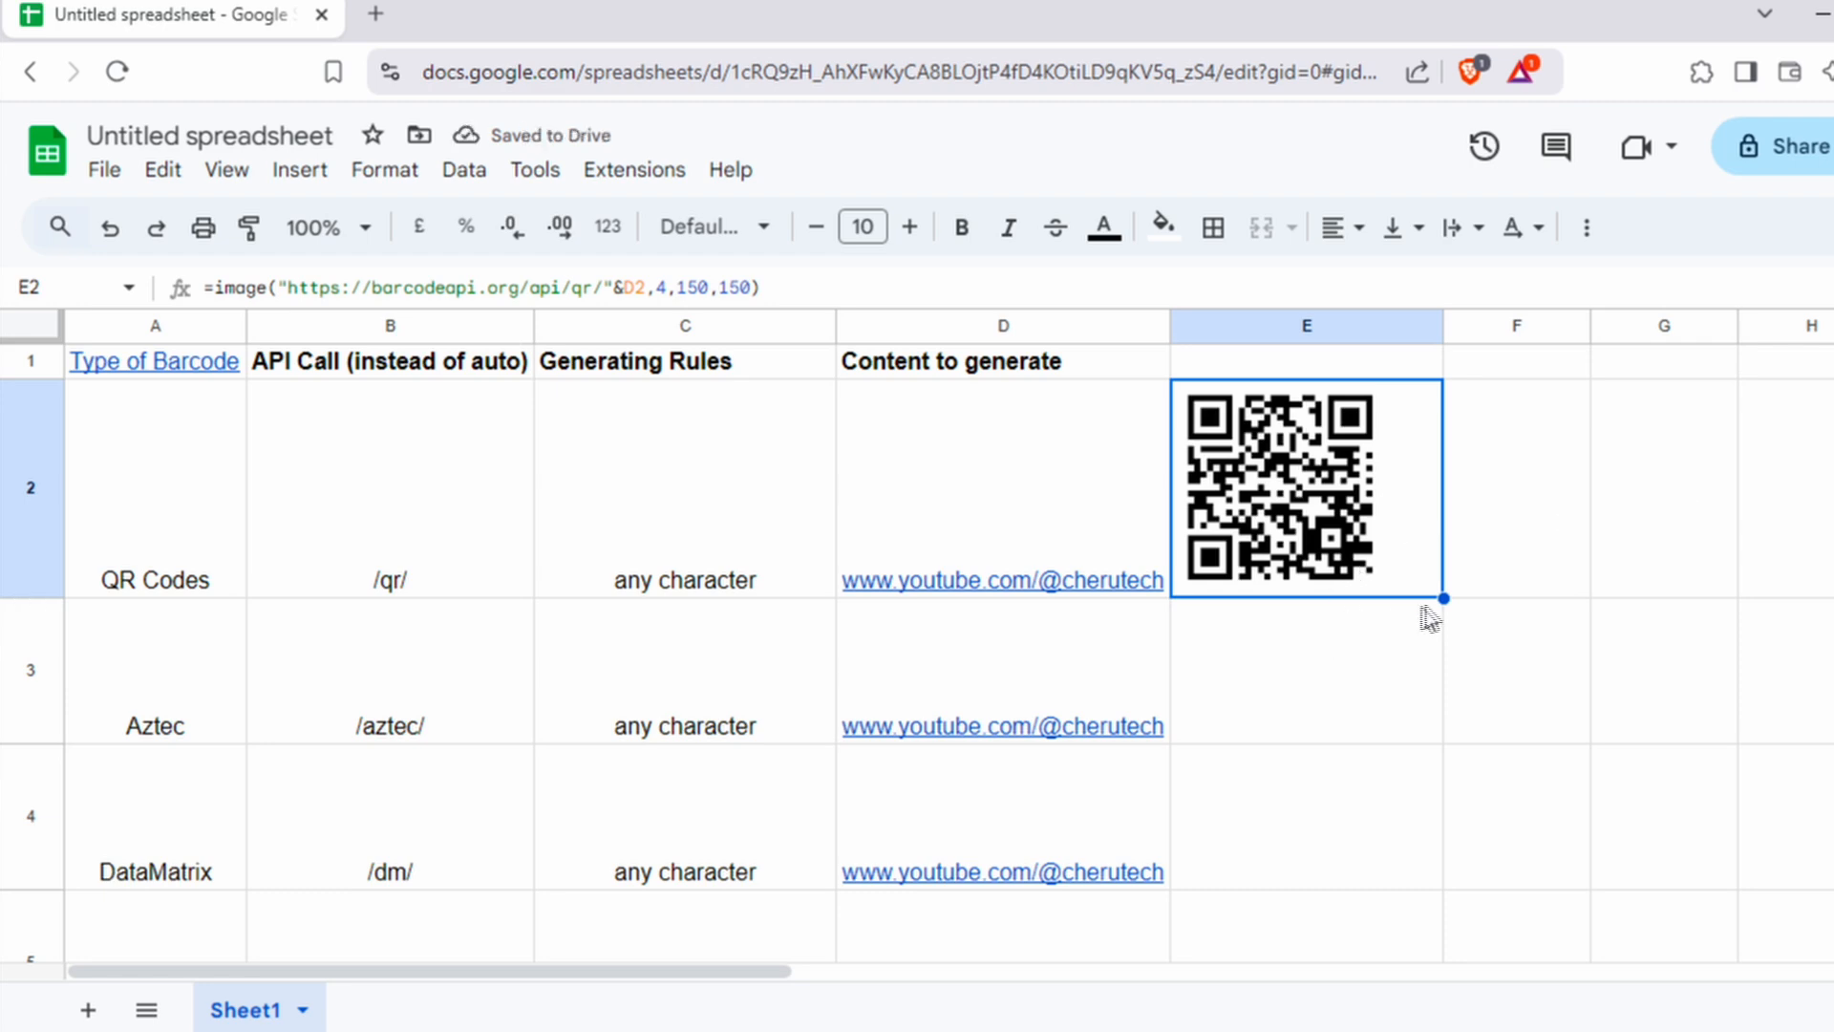
drag(1445, 601, 1438, 726)
scroll(1413, 708, up, 5)
Step: Replace qr with aztec in the barcodeapi.org address of the E3 formula
click(1309, 669)
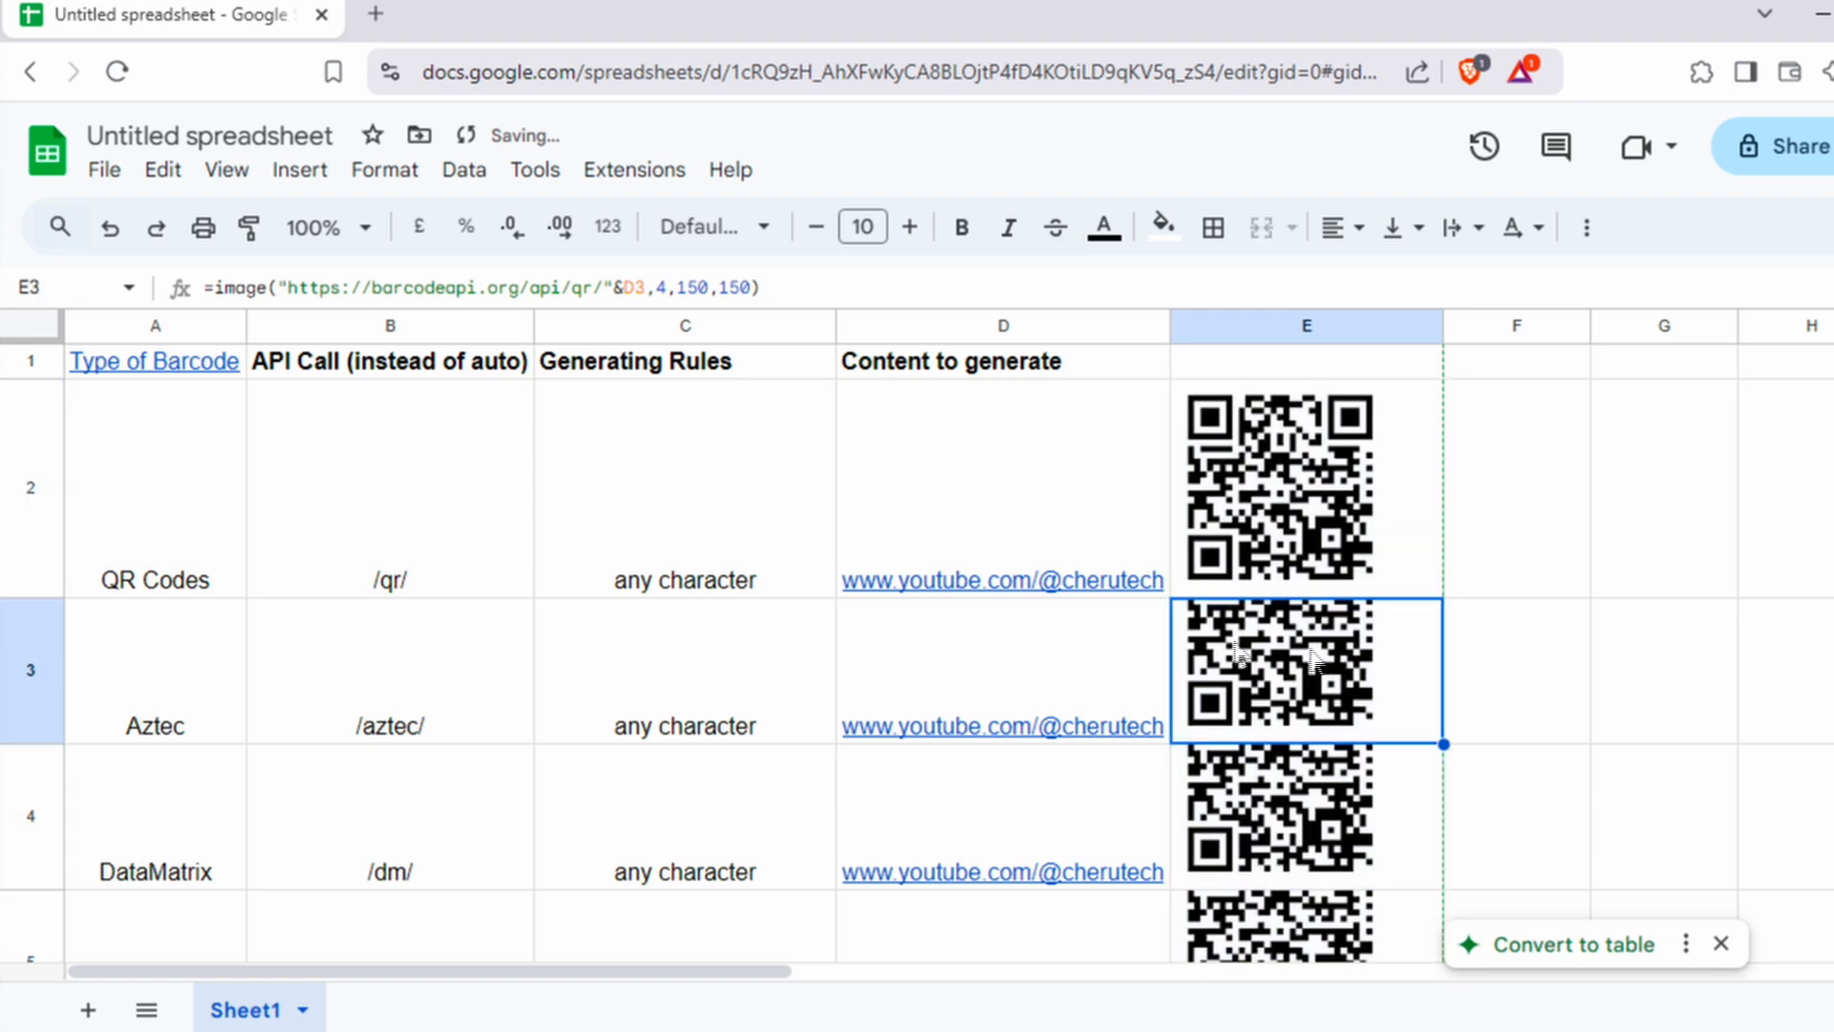
click(596, 288)
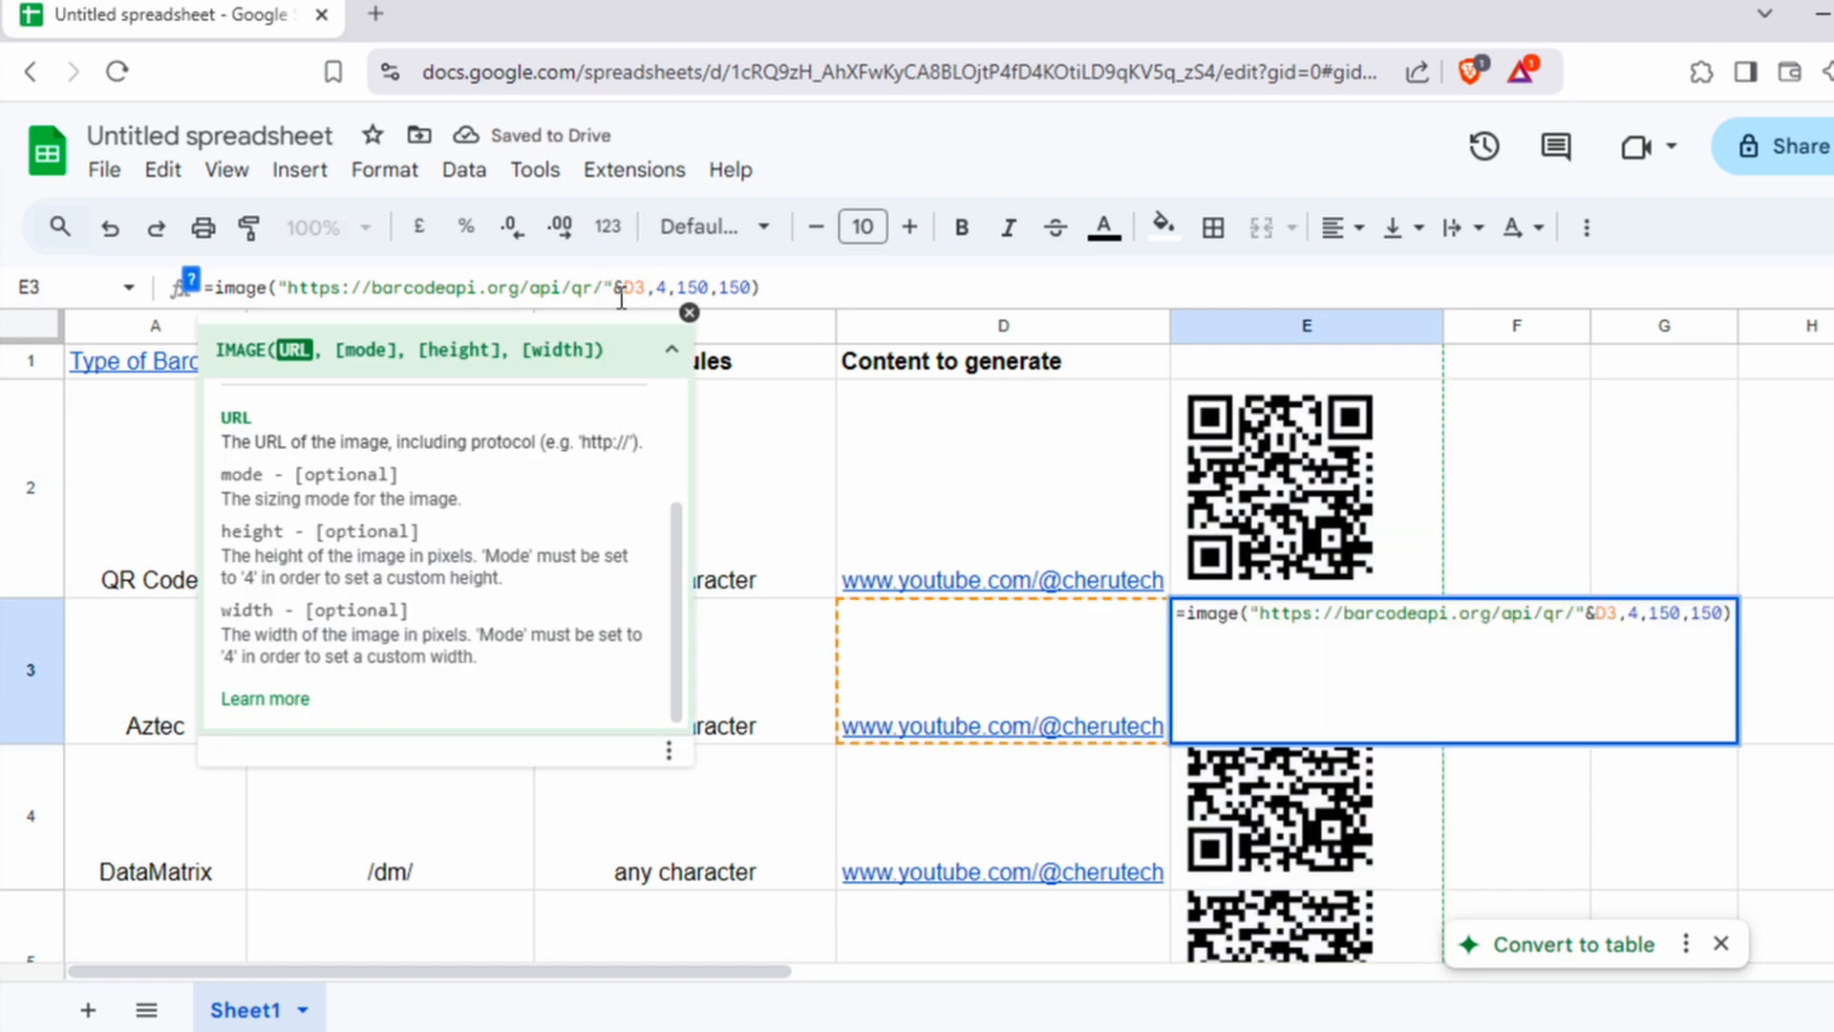
key(BackSpace)
text(ztec)
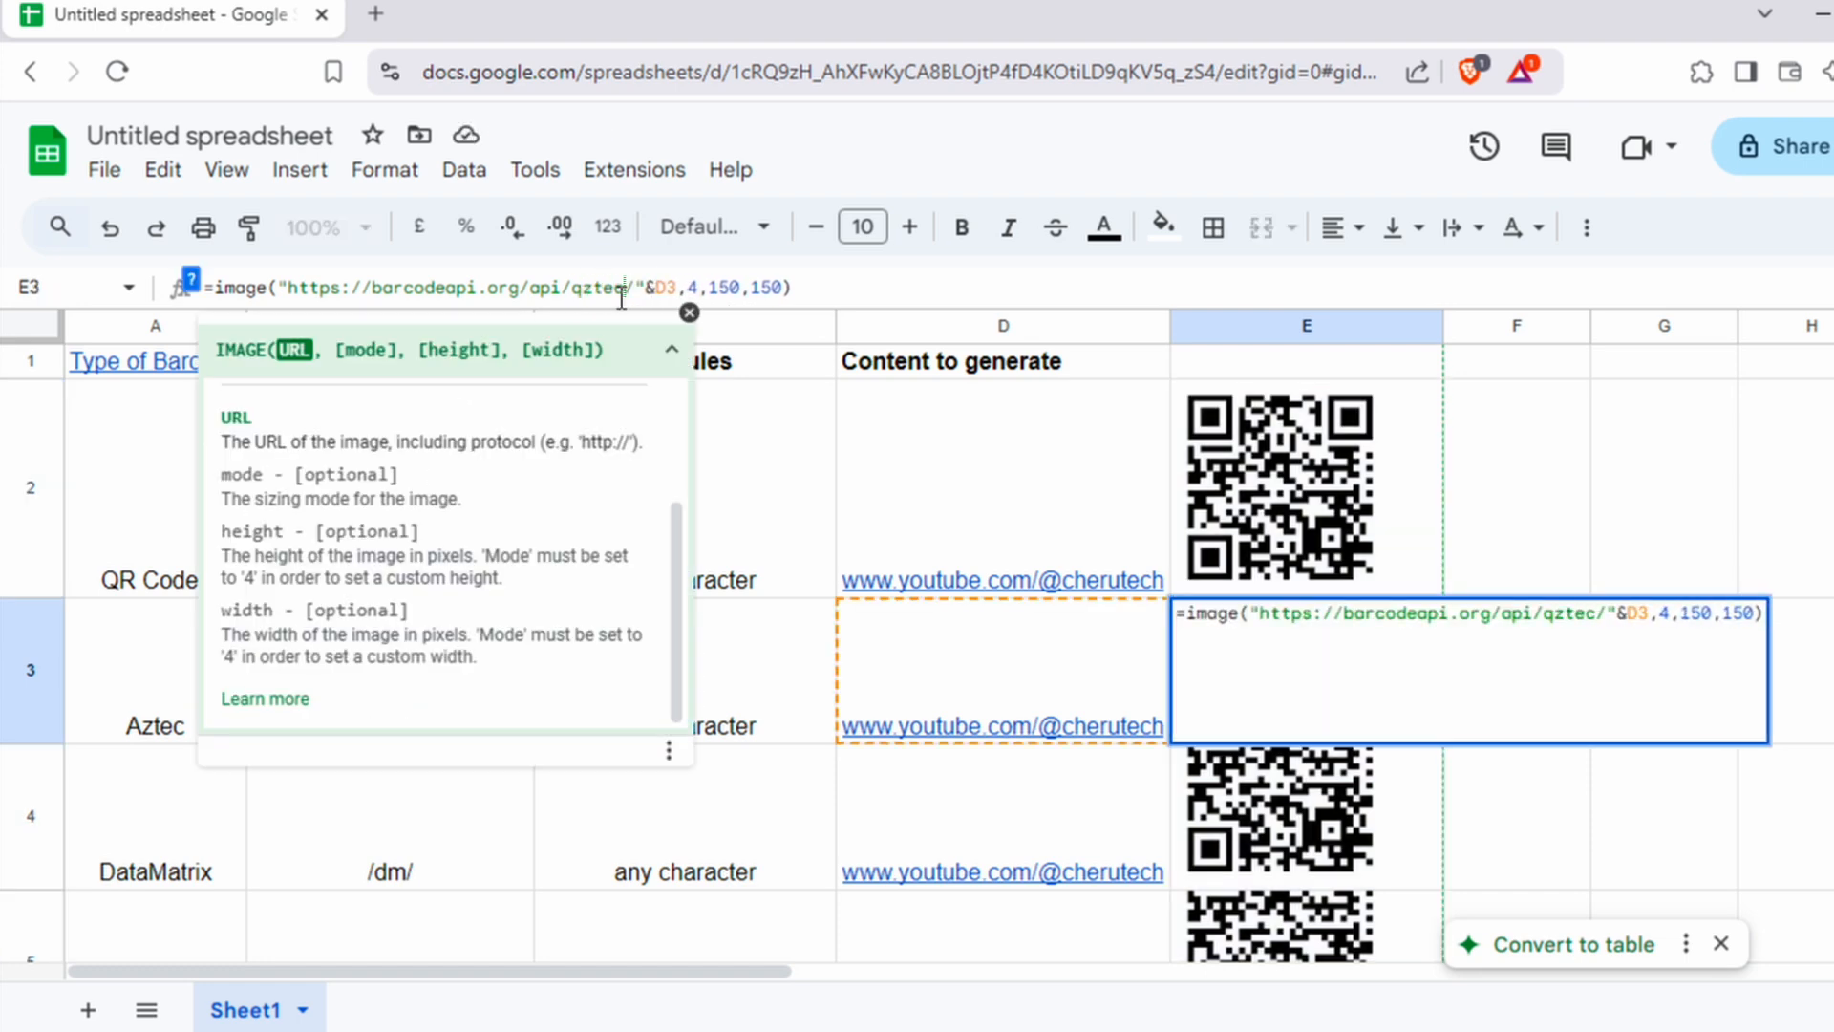
key(BackSpace)
key(BackSpace)
key(BackSpace)
key(BackSpace)
key(BackSpace)
text(azte)
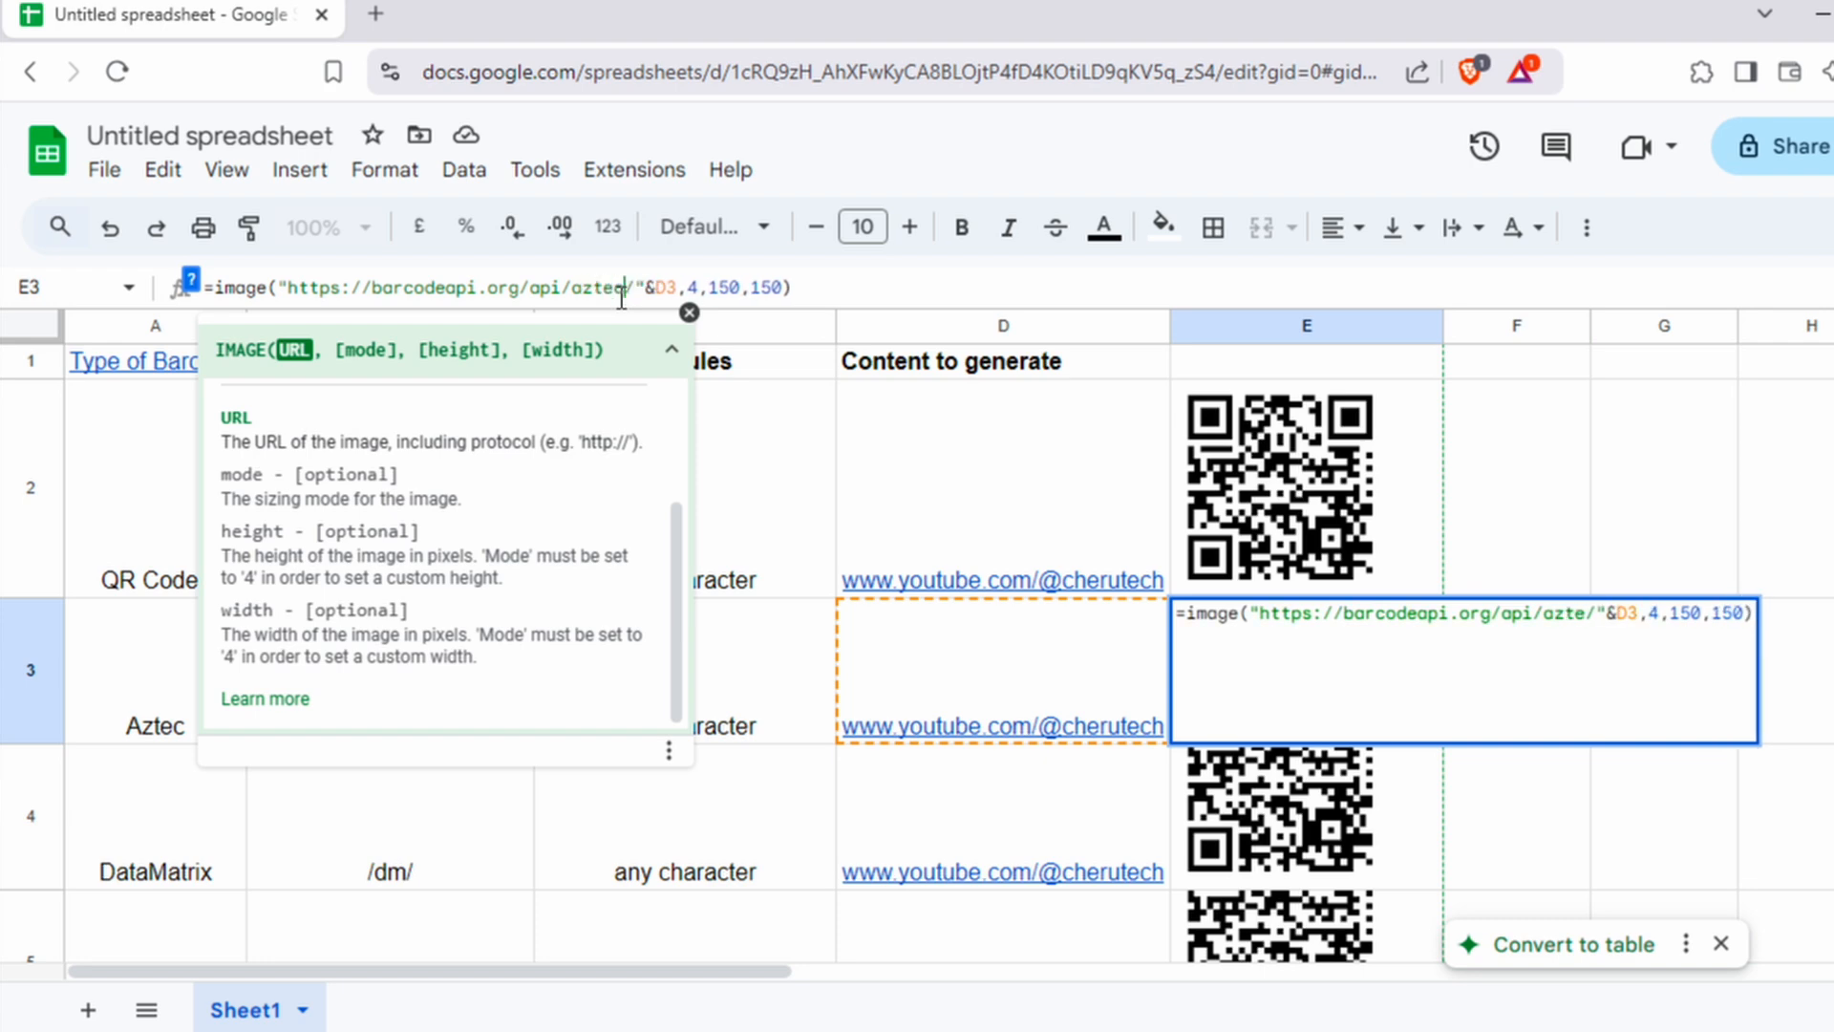
text(c)
key(Return)
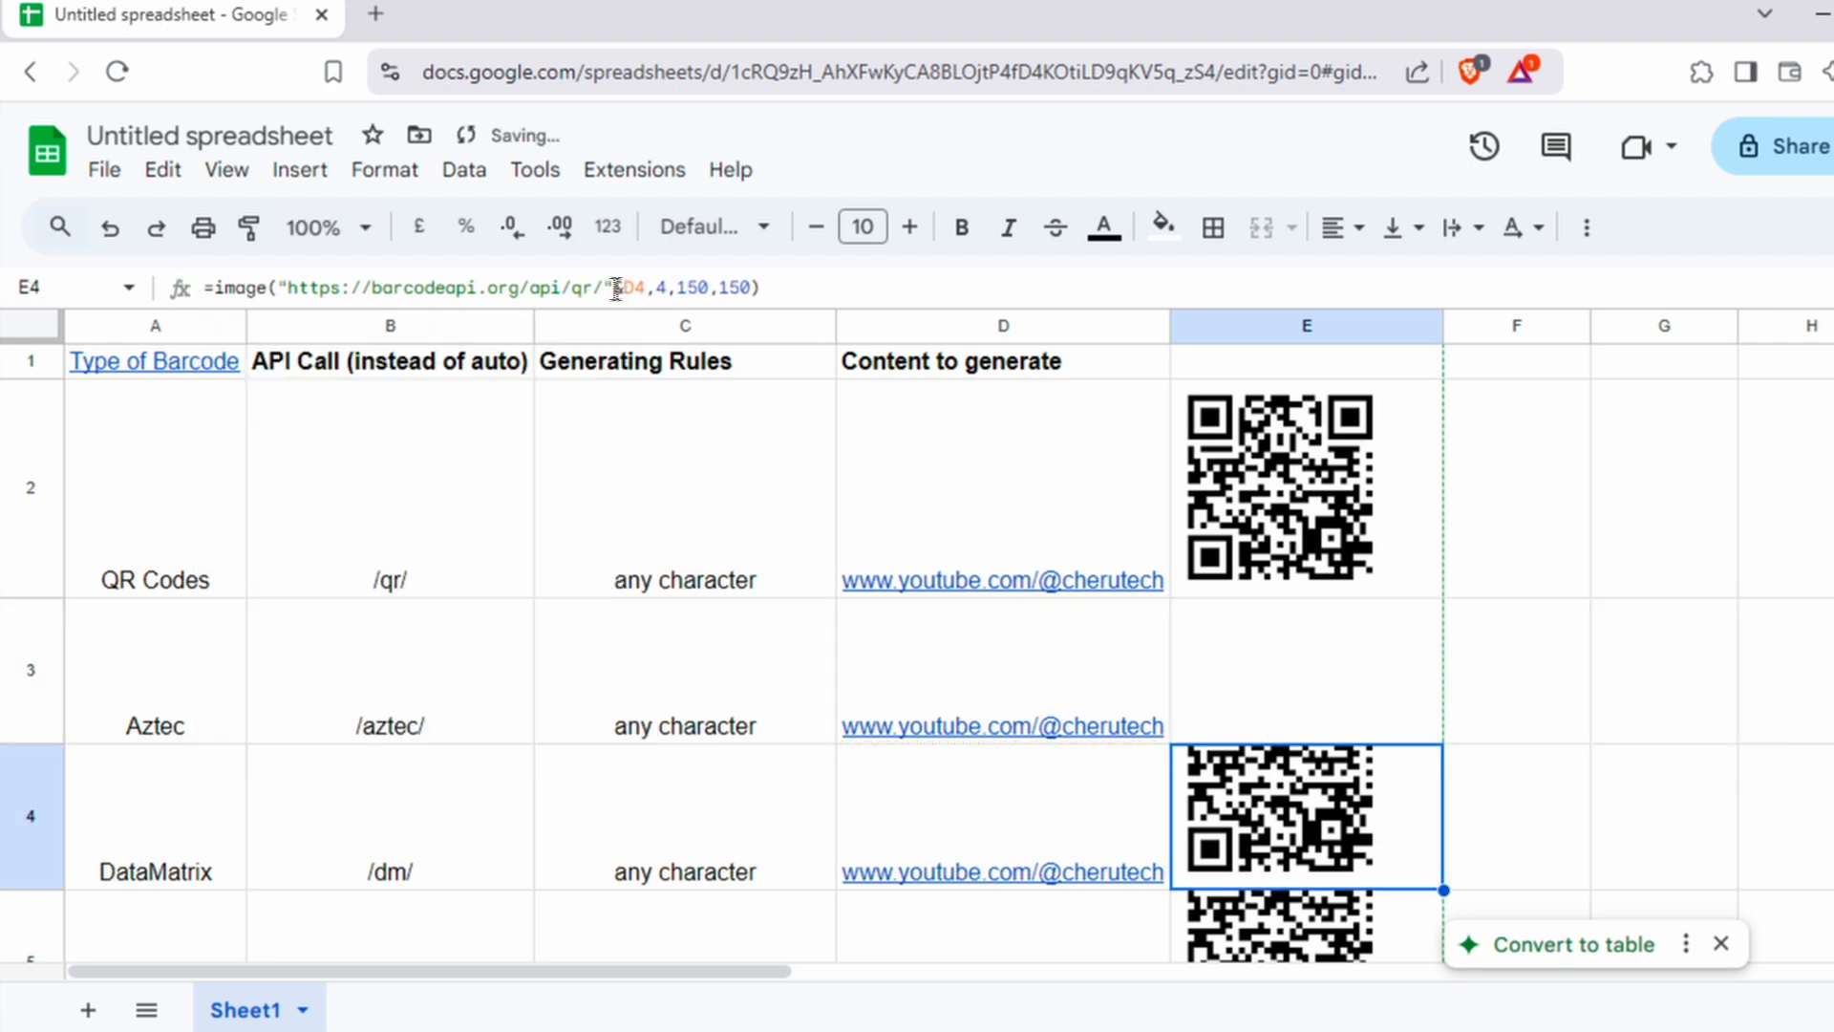
key(Down)
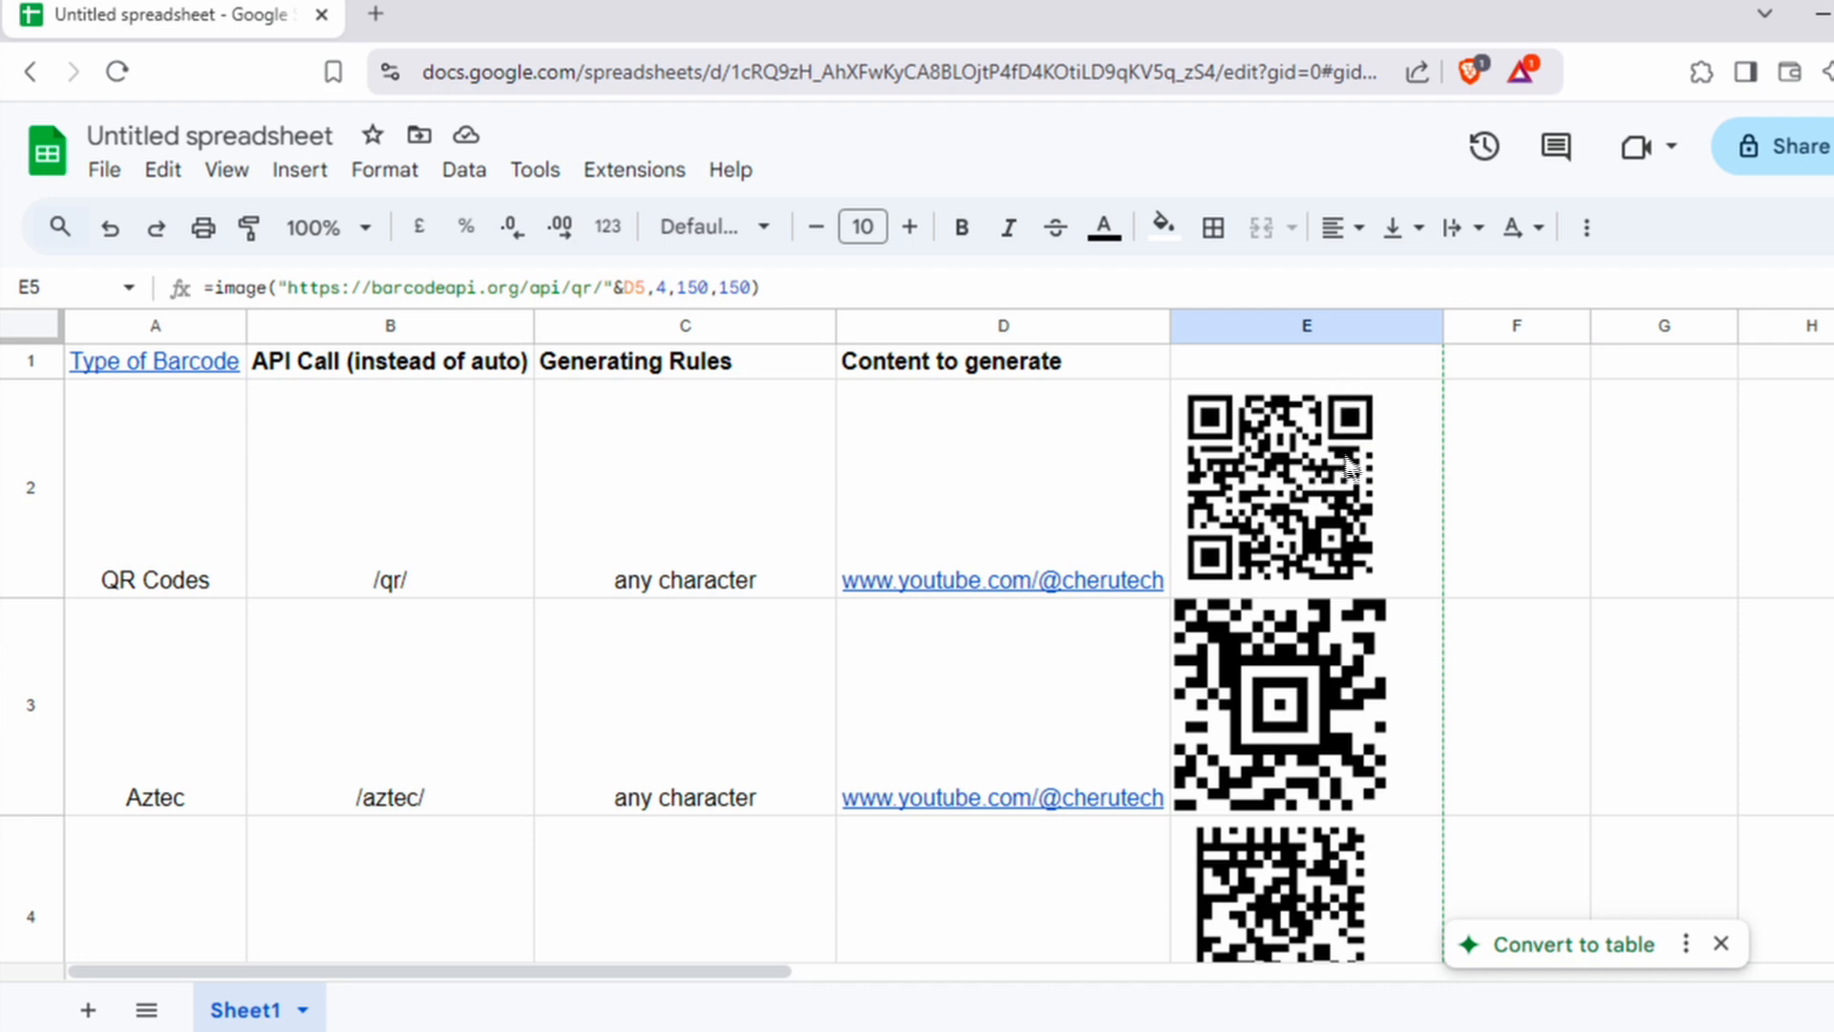
Step: Copy the QR code from E2, switch to Google Docs and paste it into a new blank document
click(1307, 463)
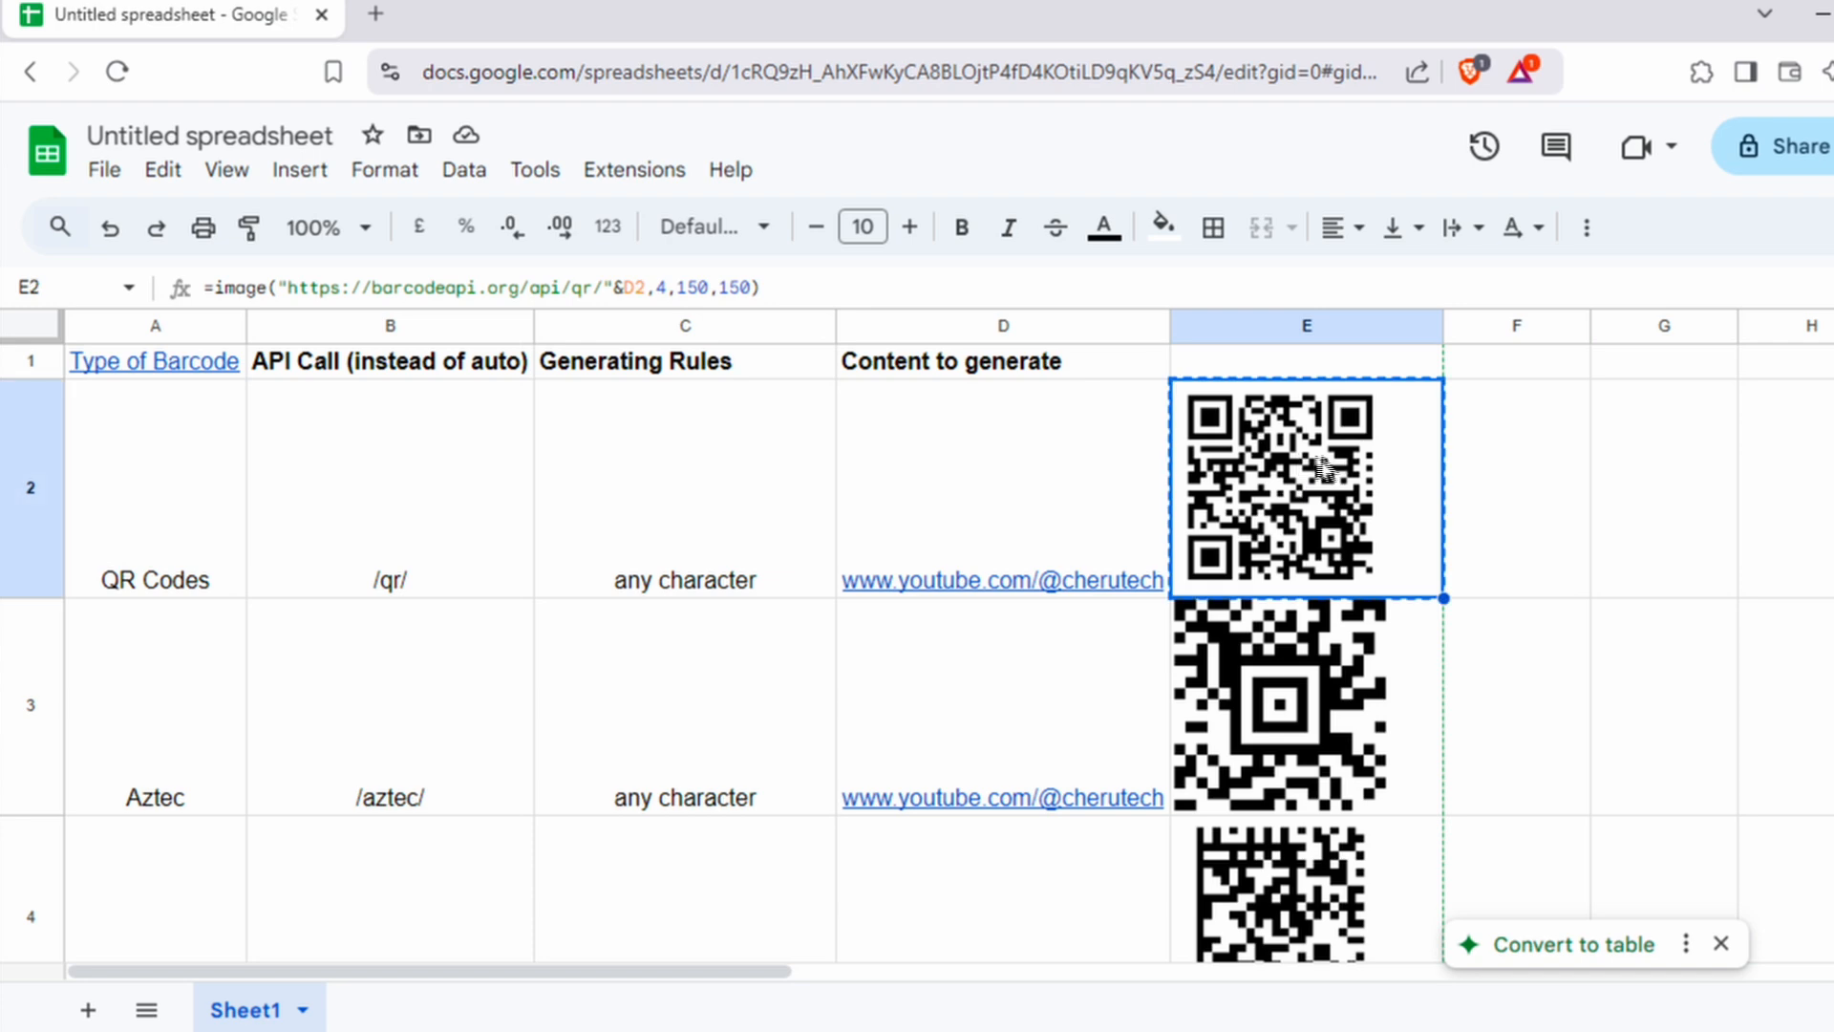
click(609, 84)
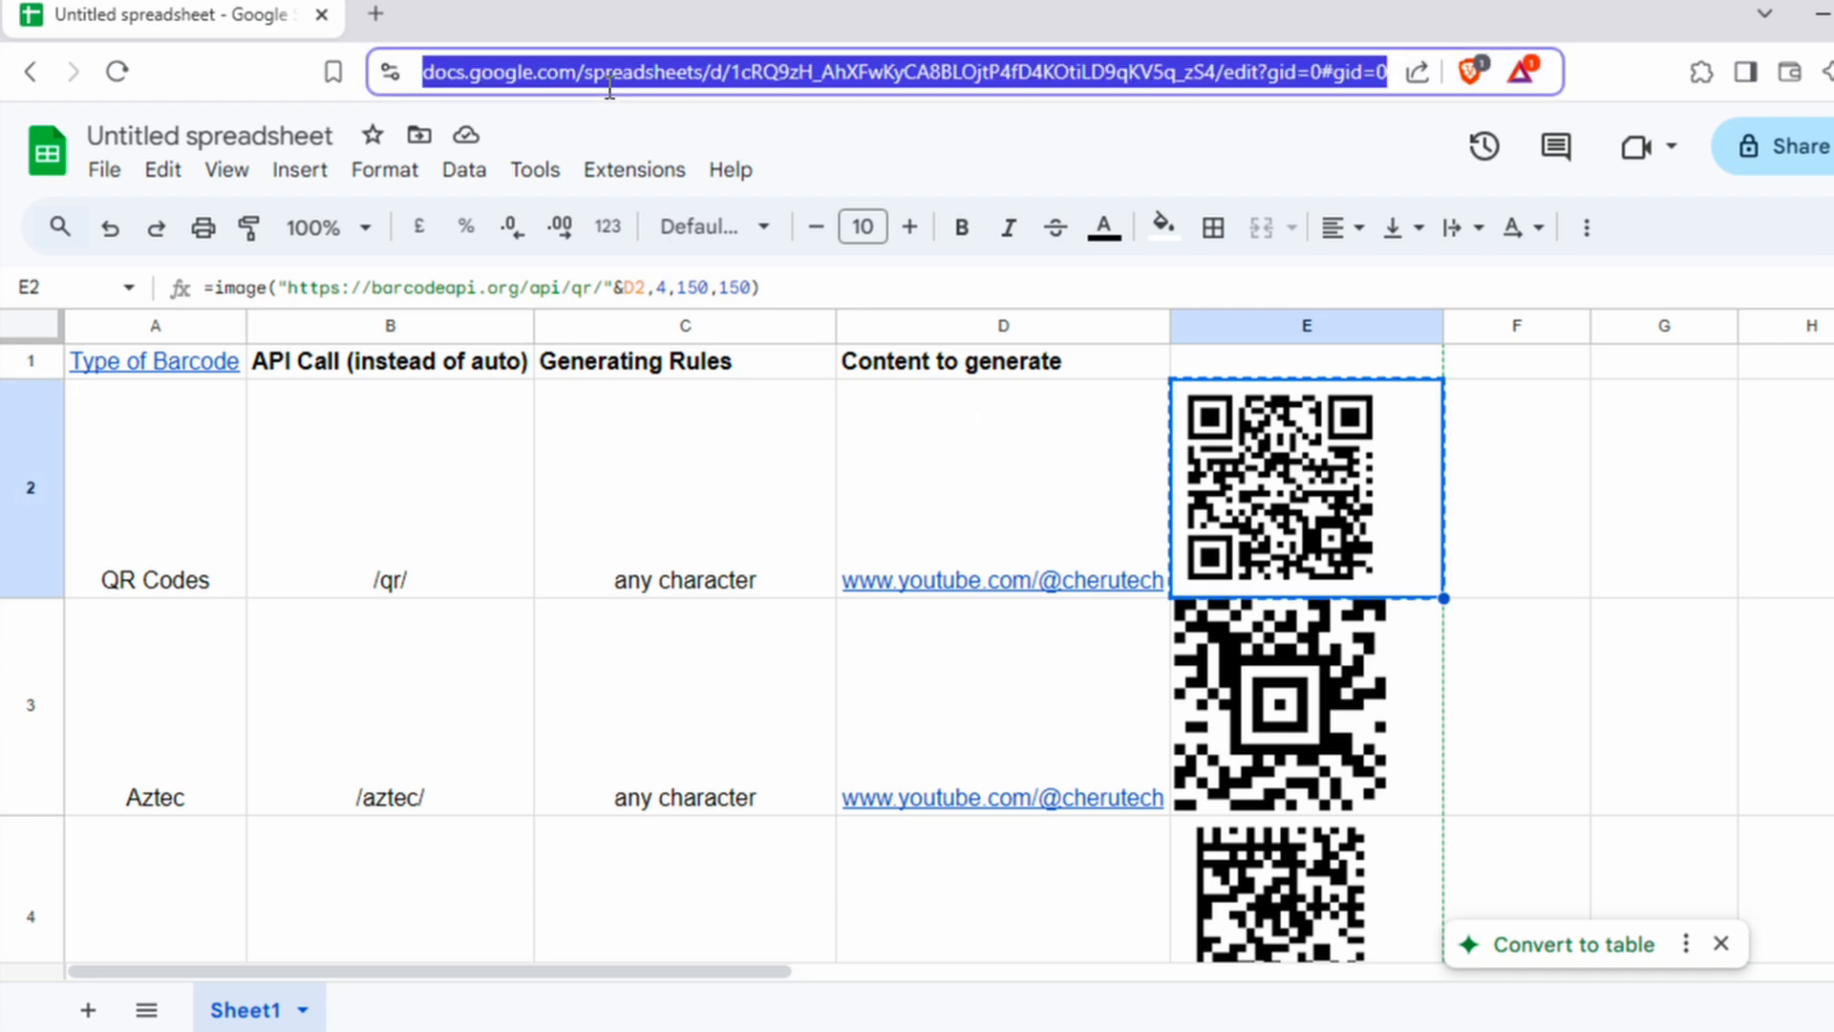
text(docs)
key(Return)
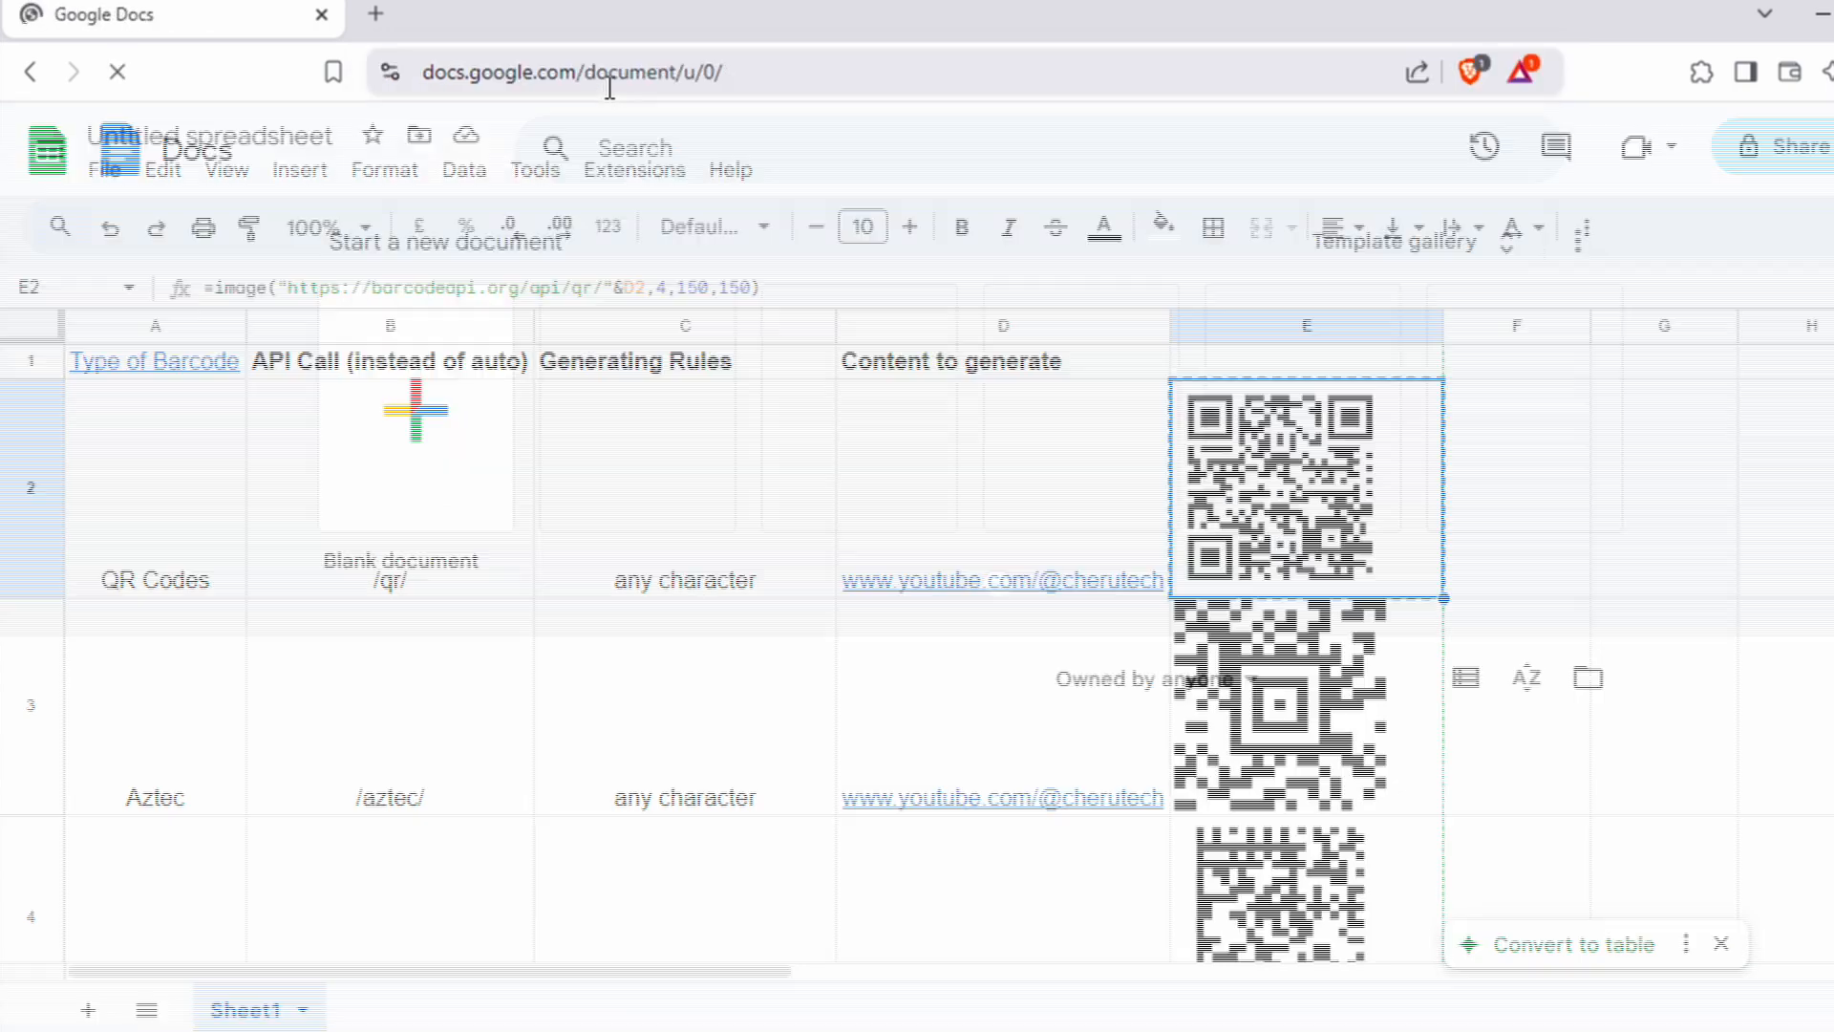
click(414, 358)
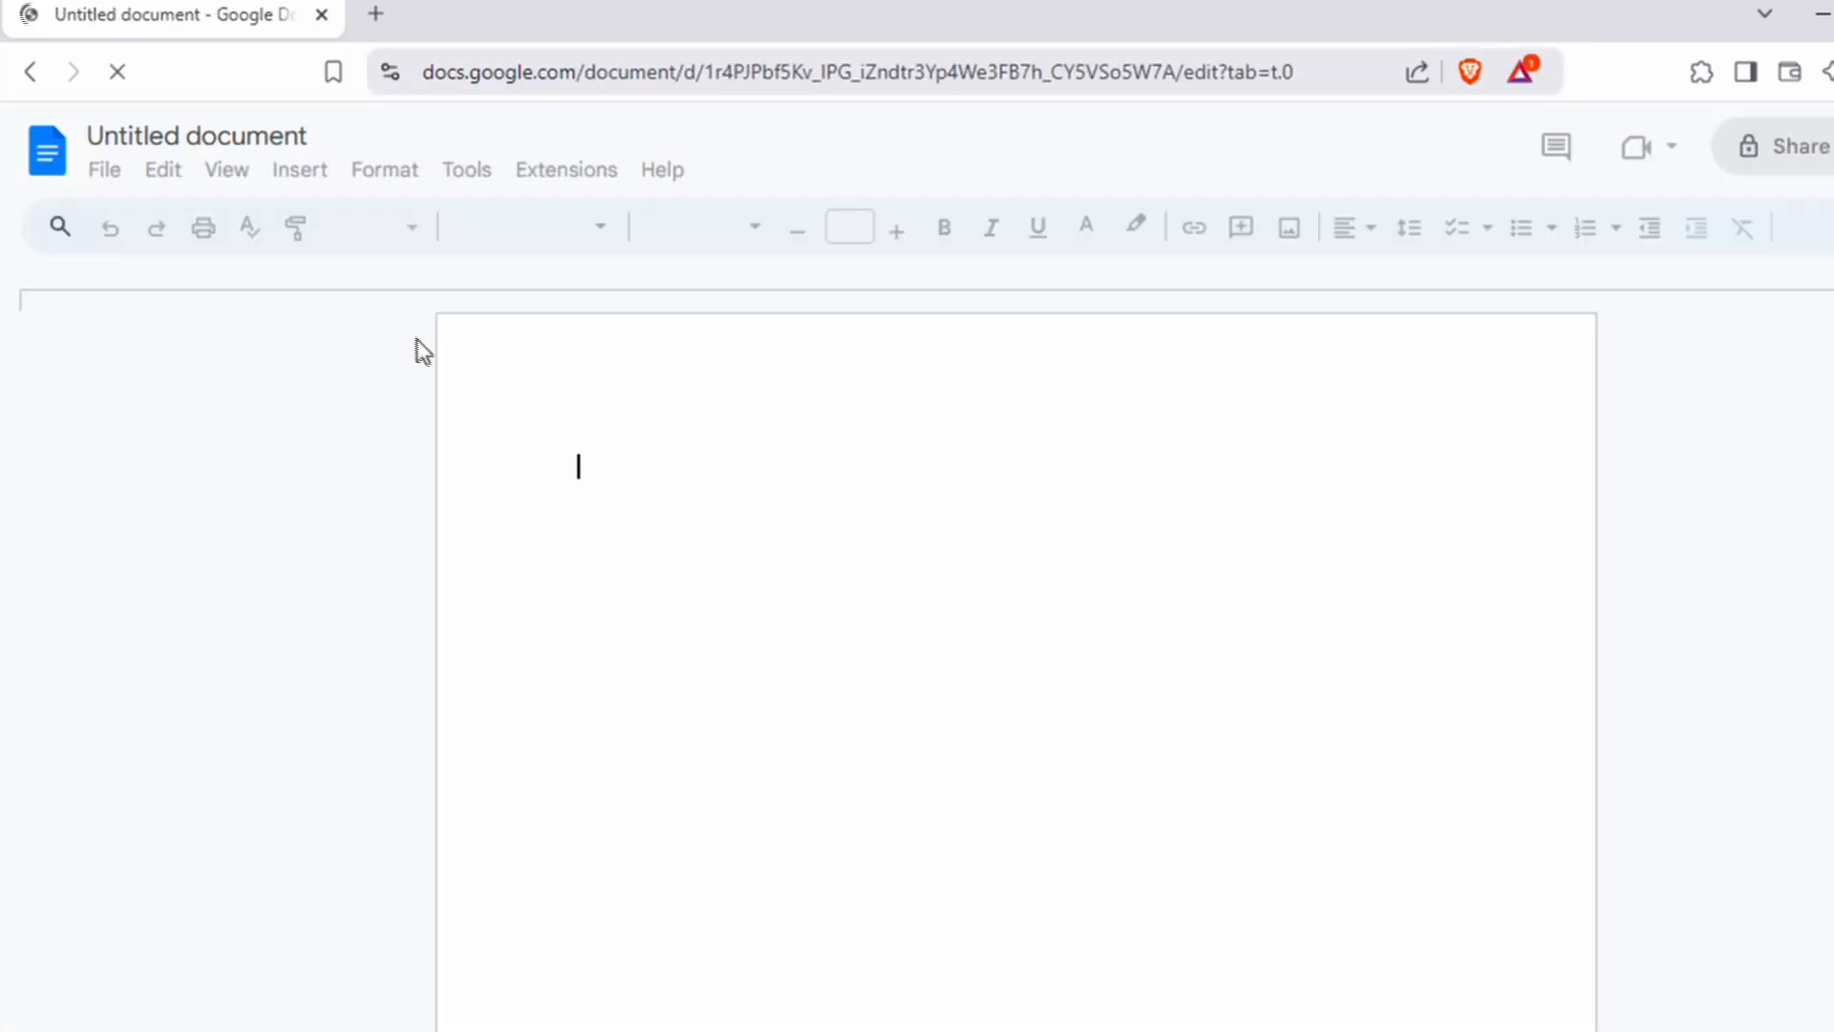
Step: Crop the white margins off all four sides of the pasted QR code image
click(807, 611)
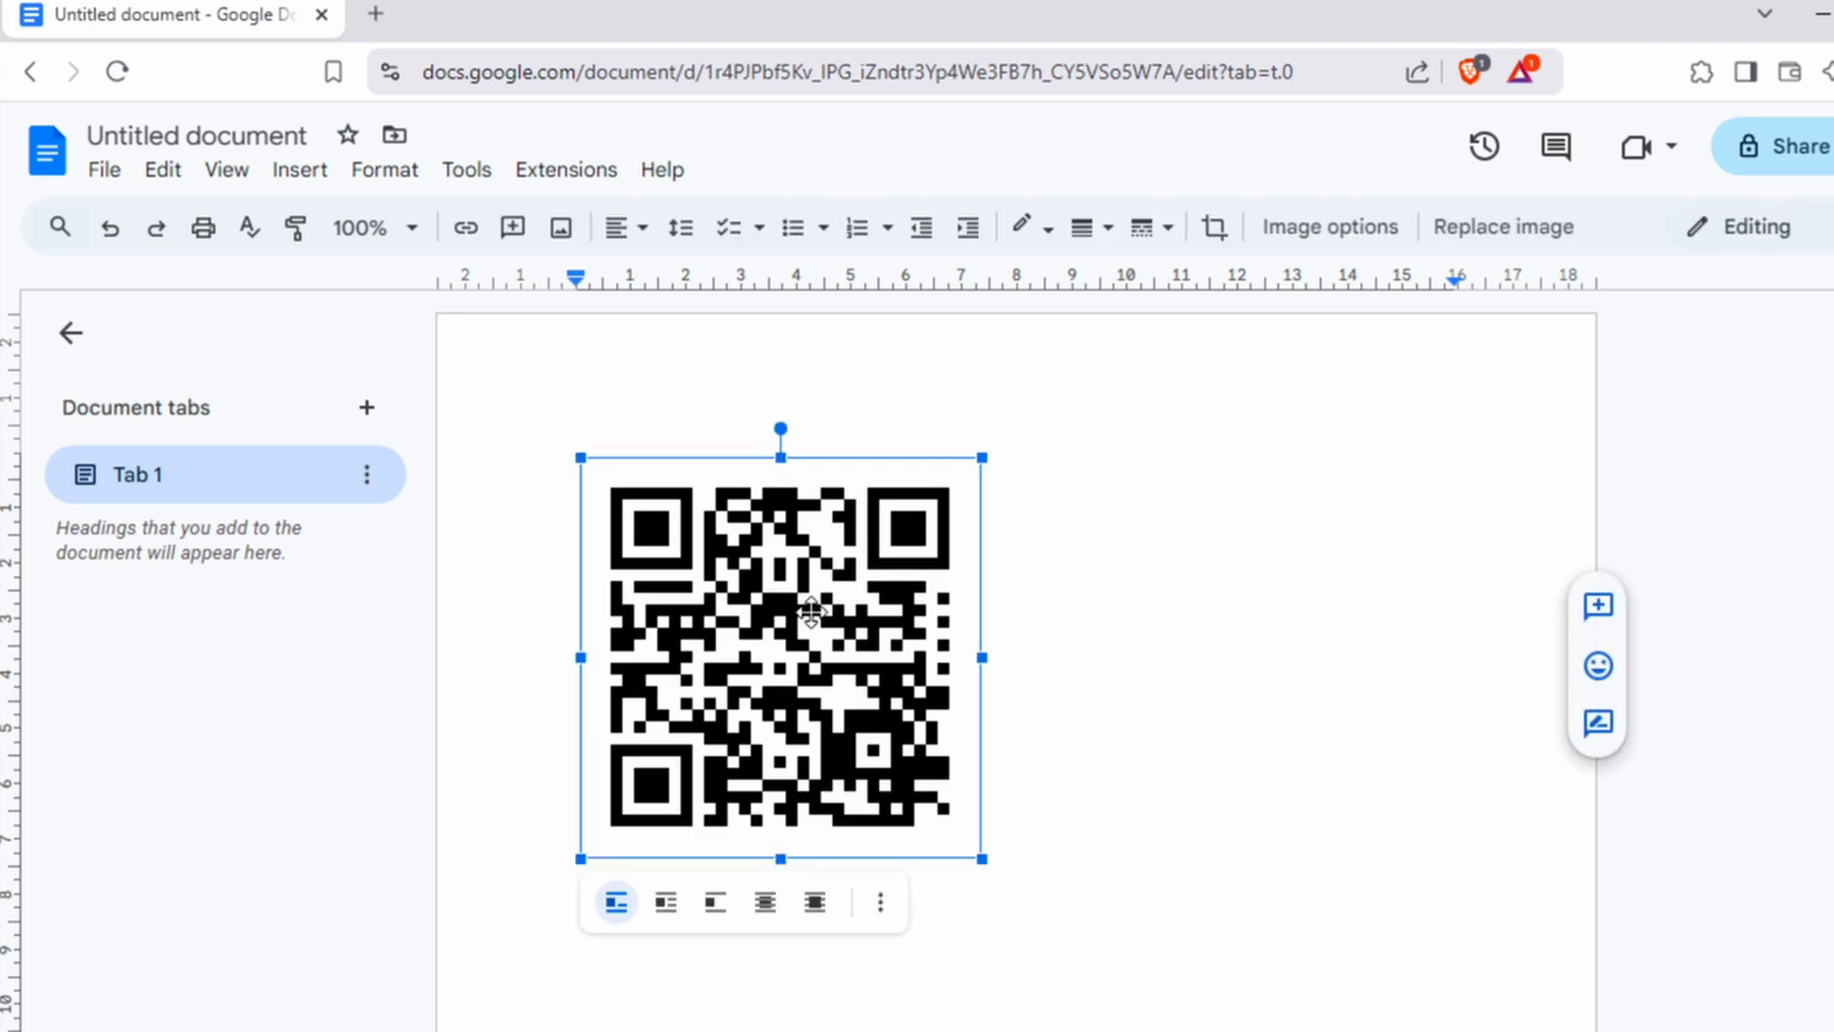
click(1211, 229)
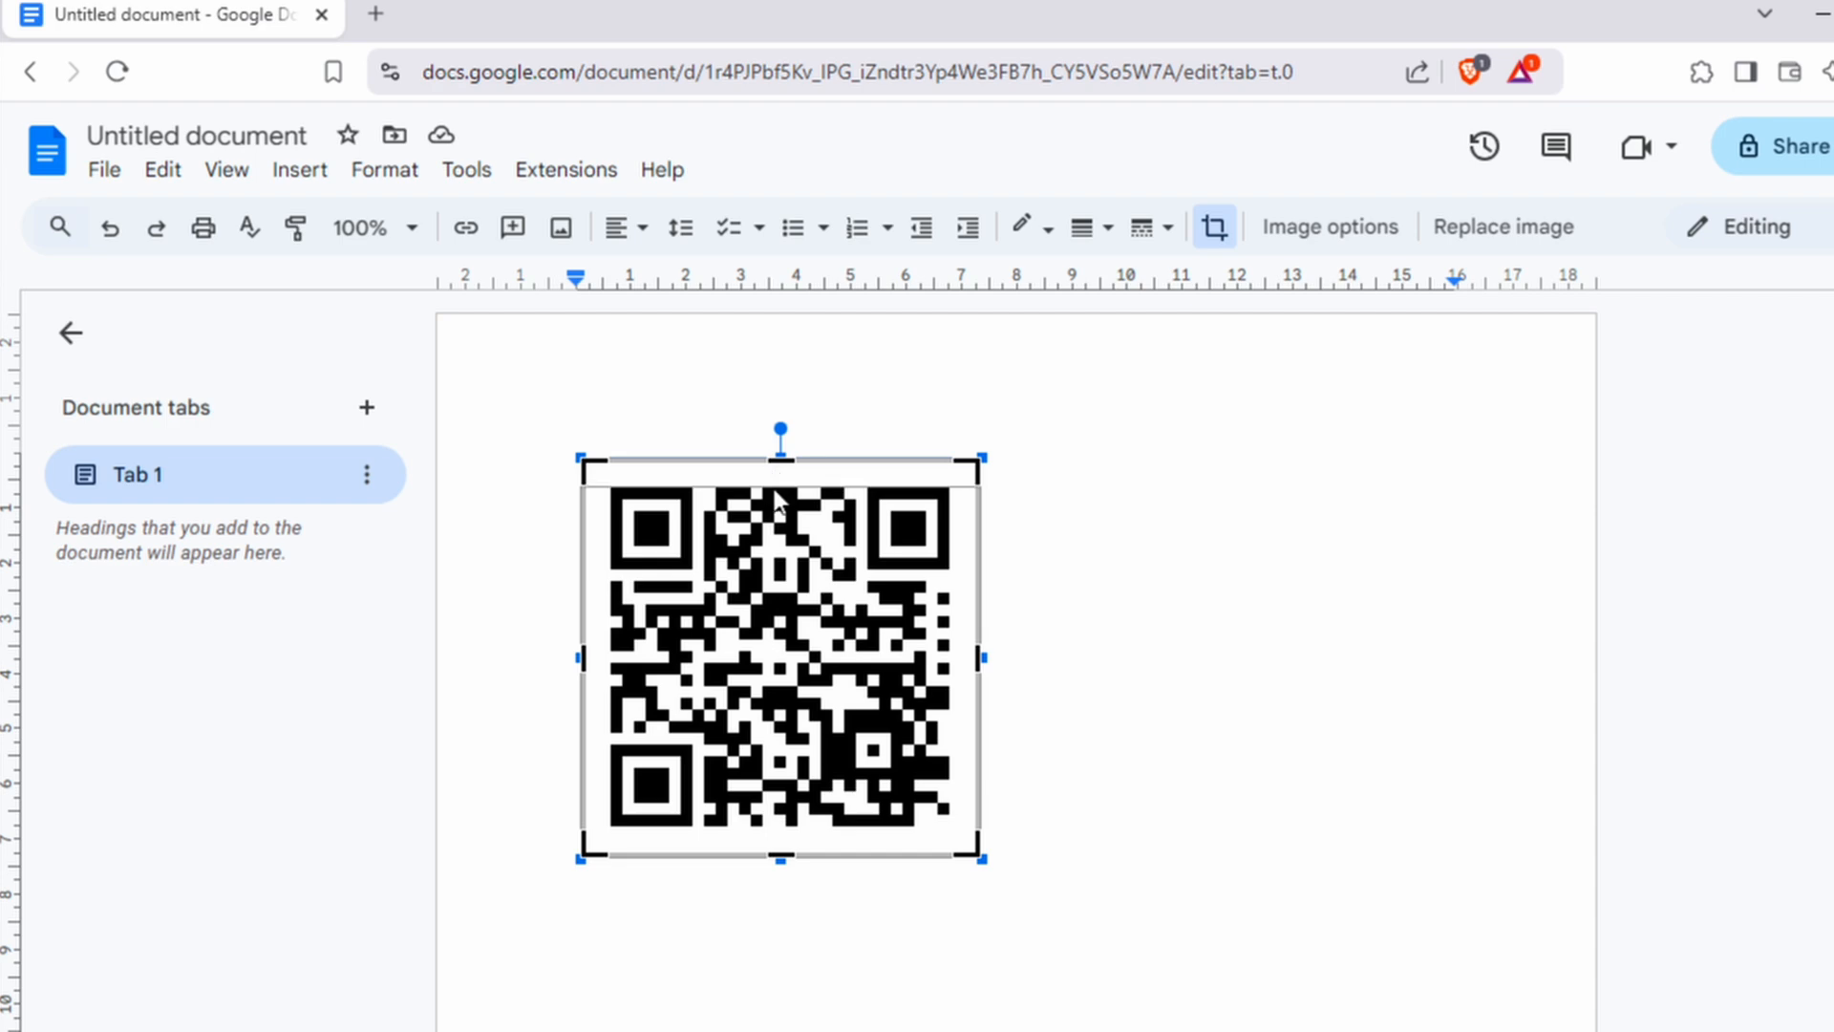
drag(980, 681, 953, 691)
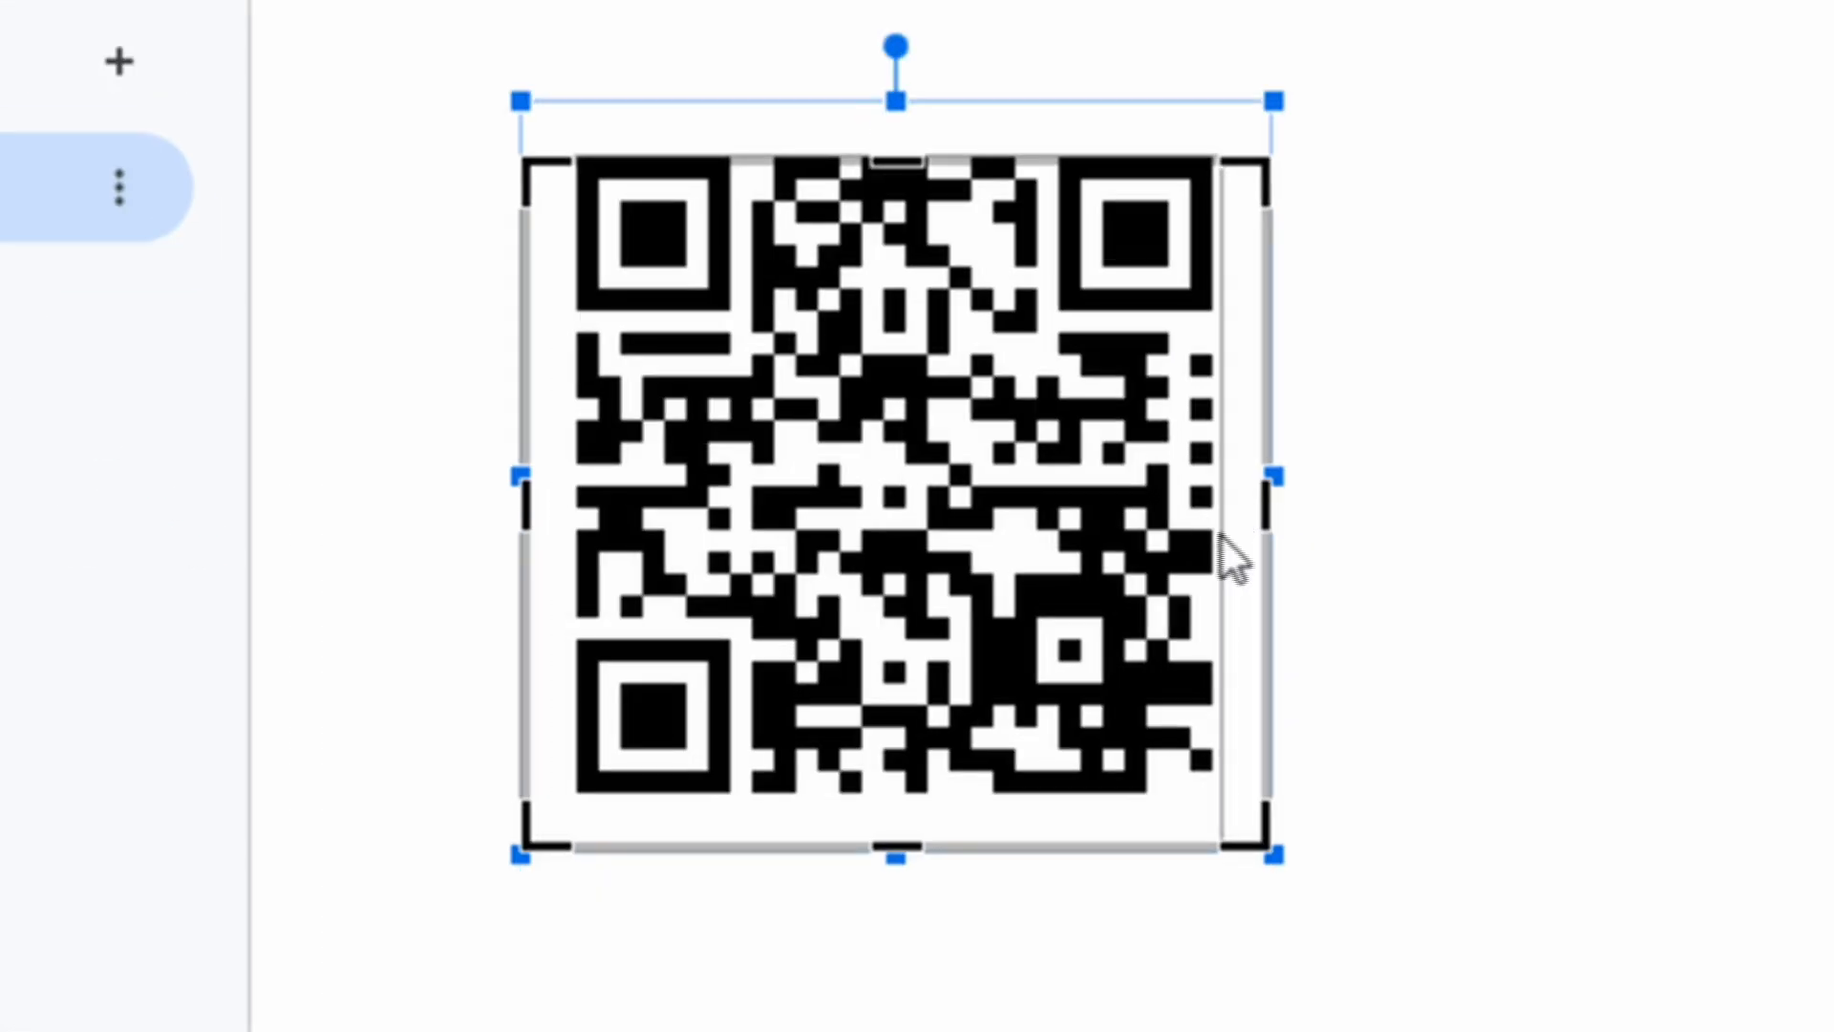
drag(1219, 533, 1215, 535)
drag(874, 841, 884, 785)
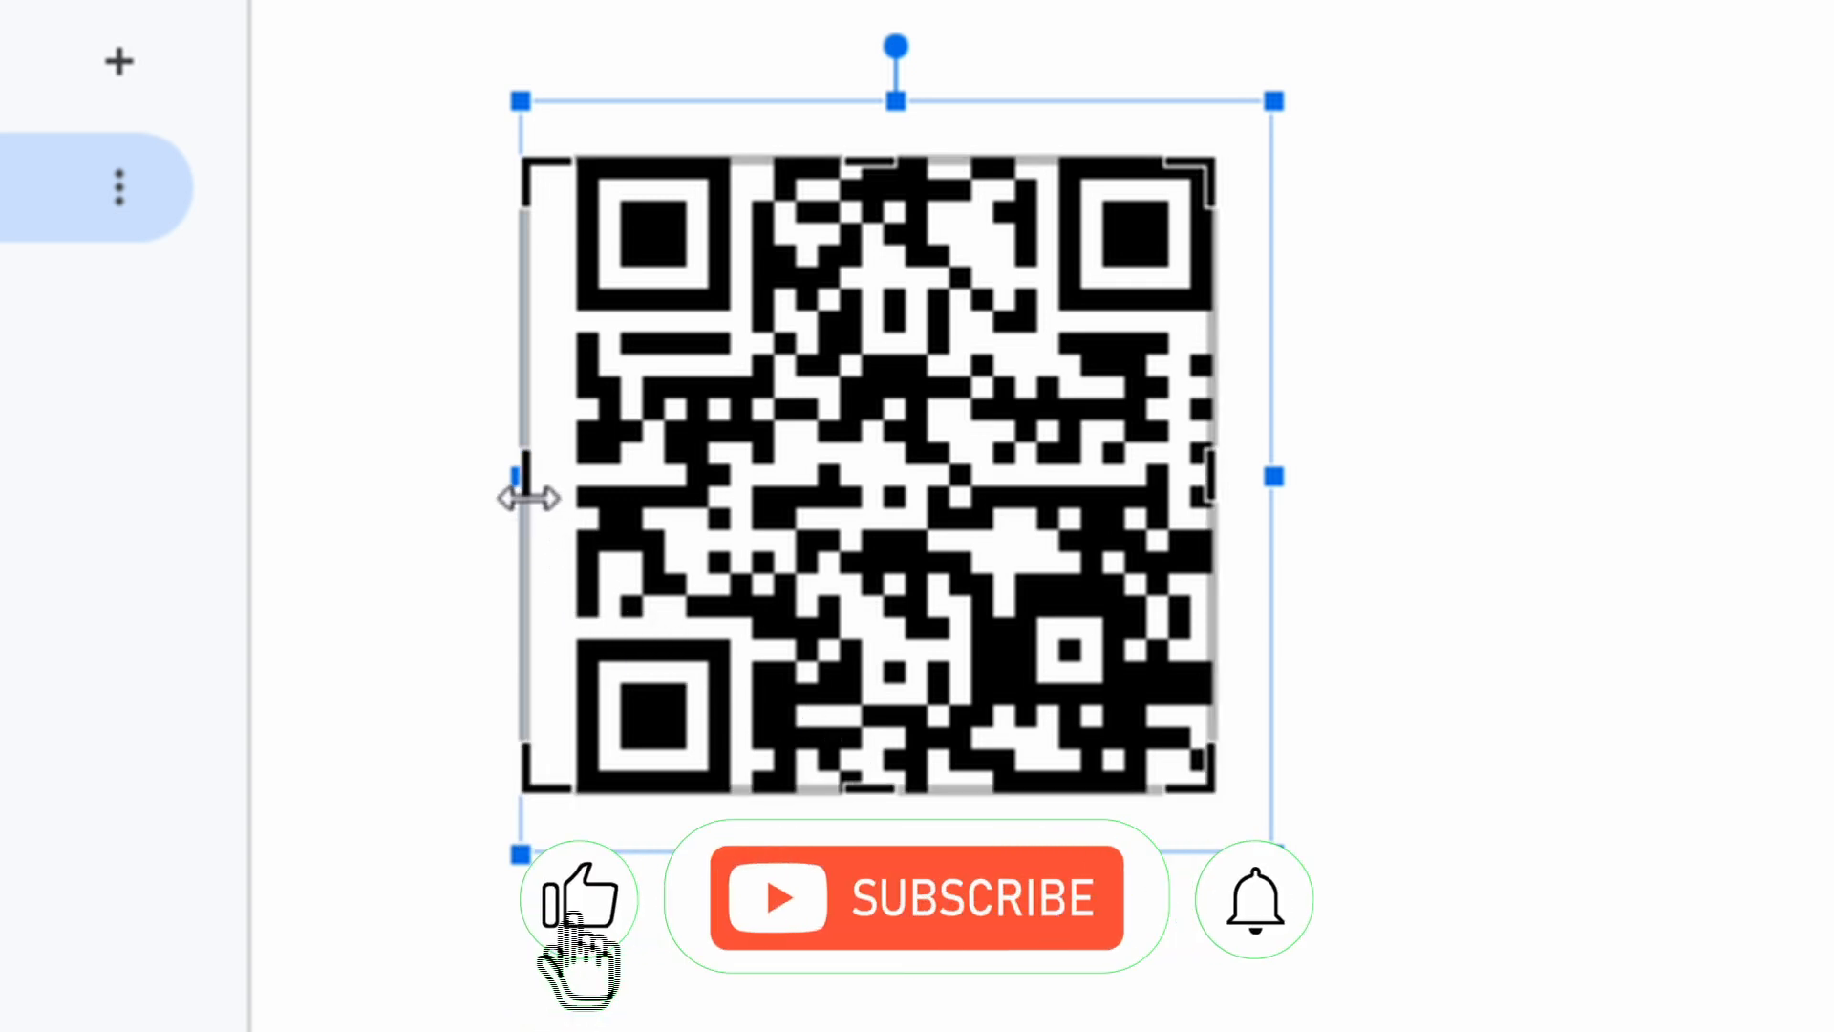
drag(523, 495, 583, 497)
click(1285, 387)
Step: Open the size and rotation options of the cropped QR code and set its width to 7 cm
click(938, 422)
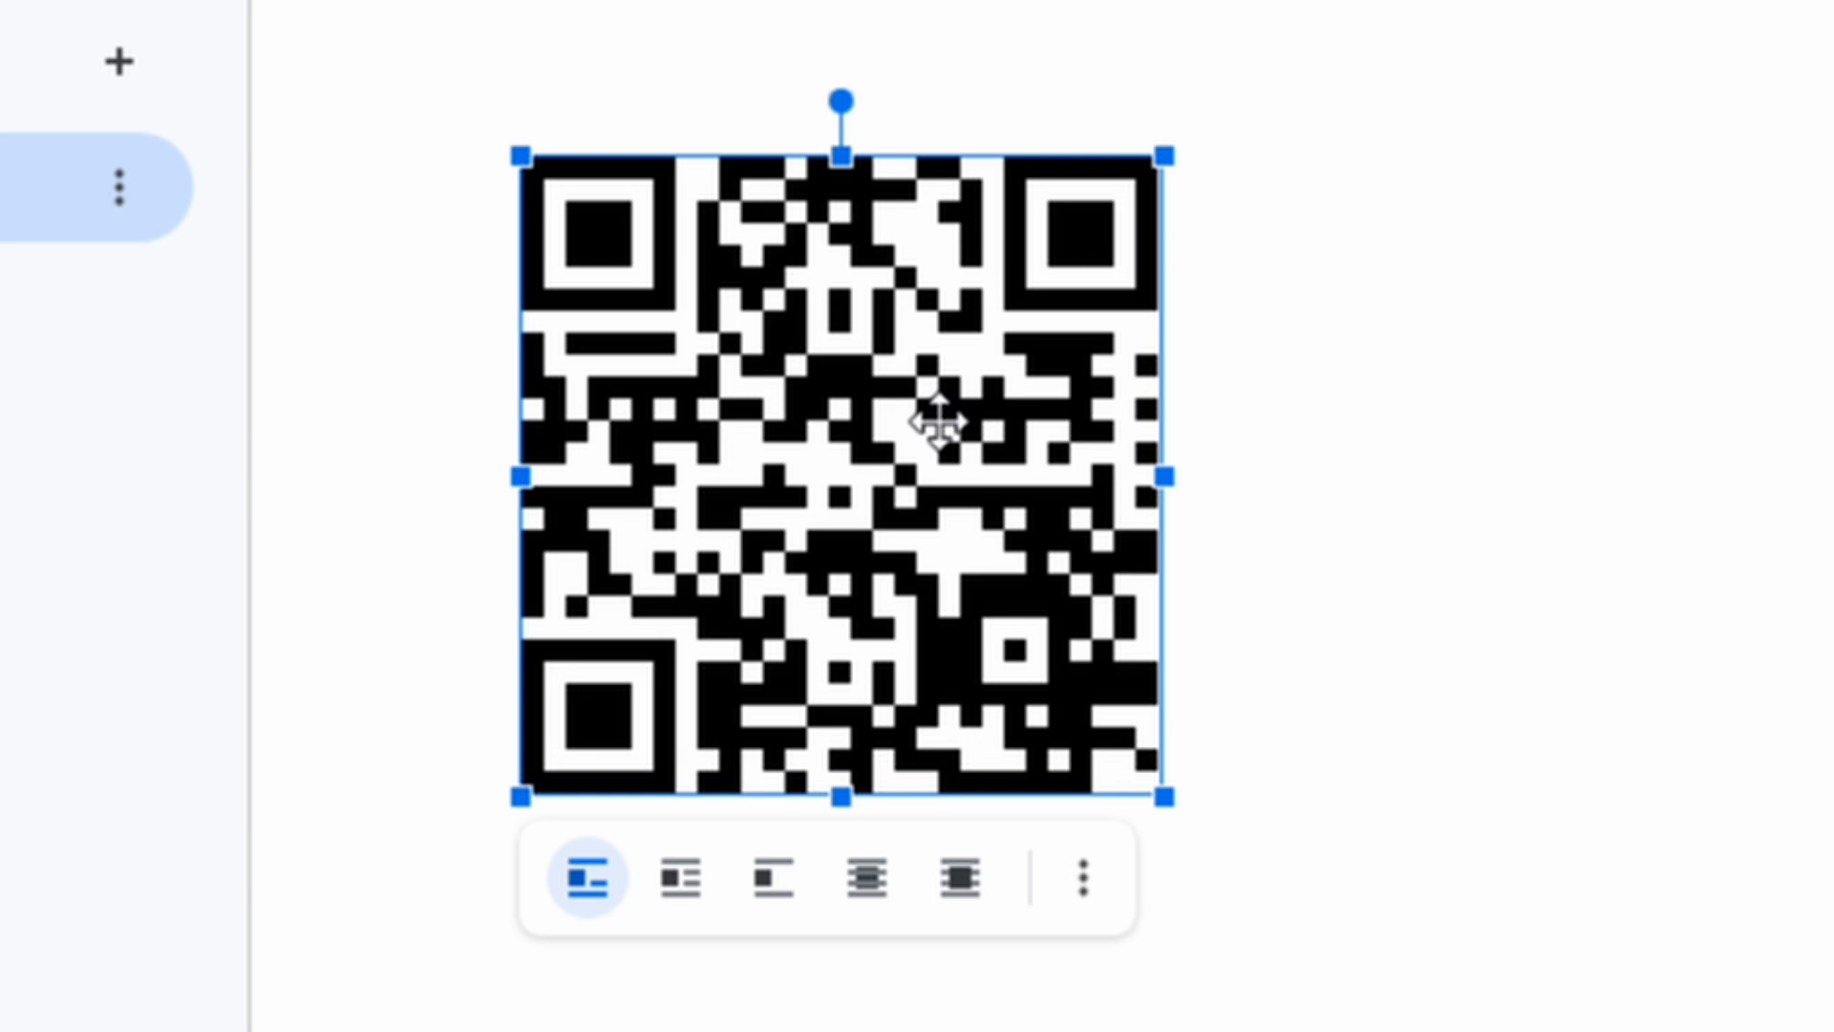
click(1079, 877)
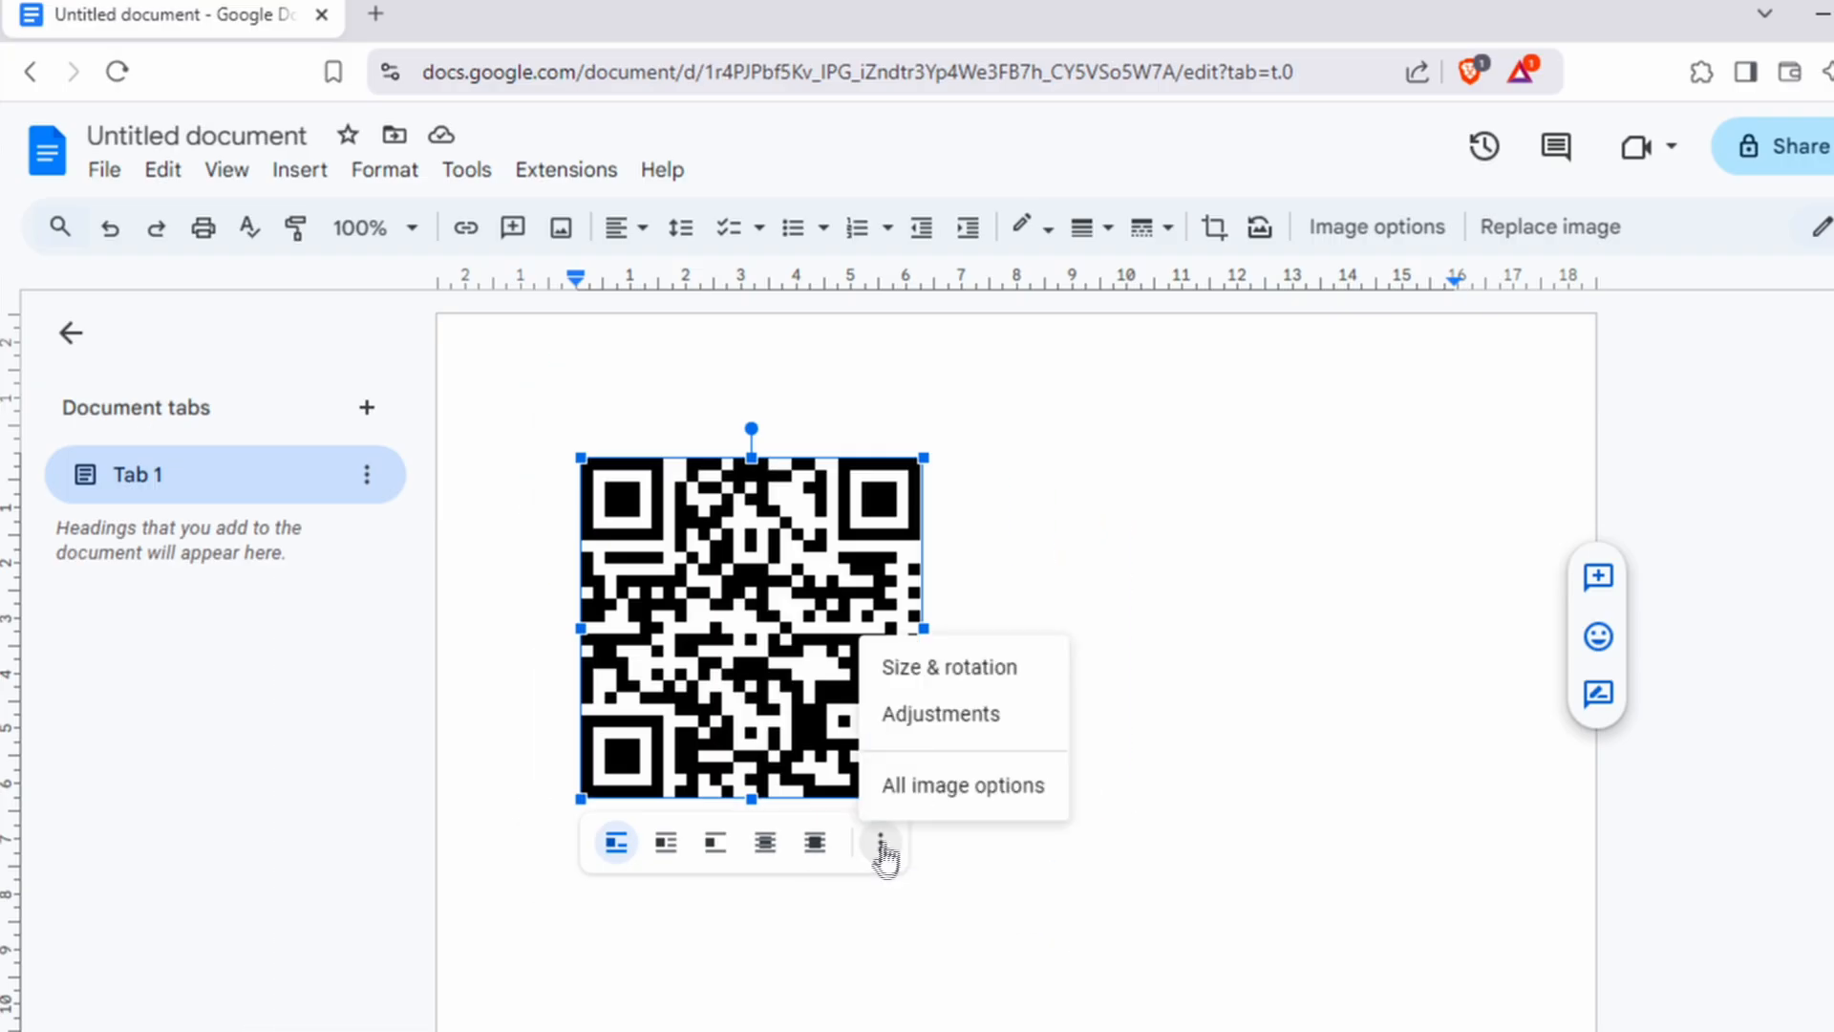
click(934, 681)
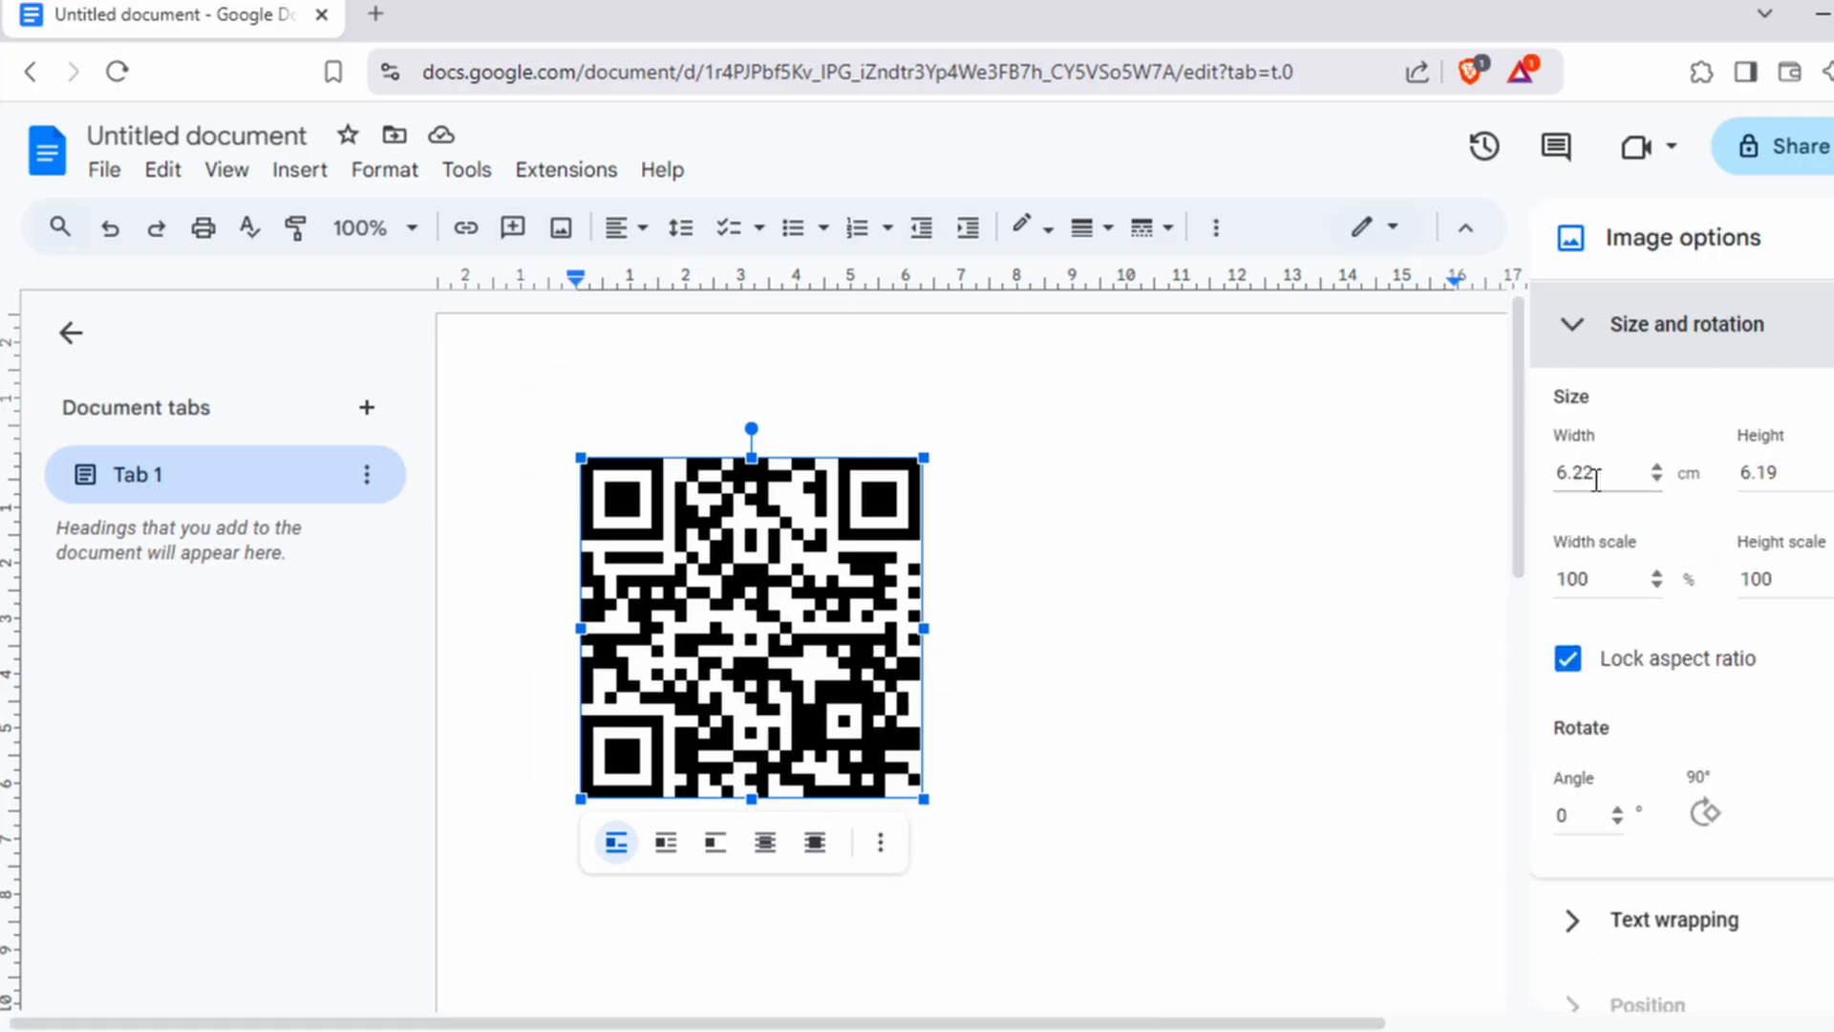
click(1613, 474)
double_click(1614, 474)
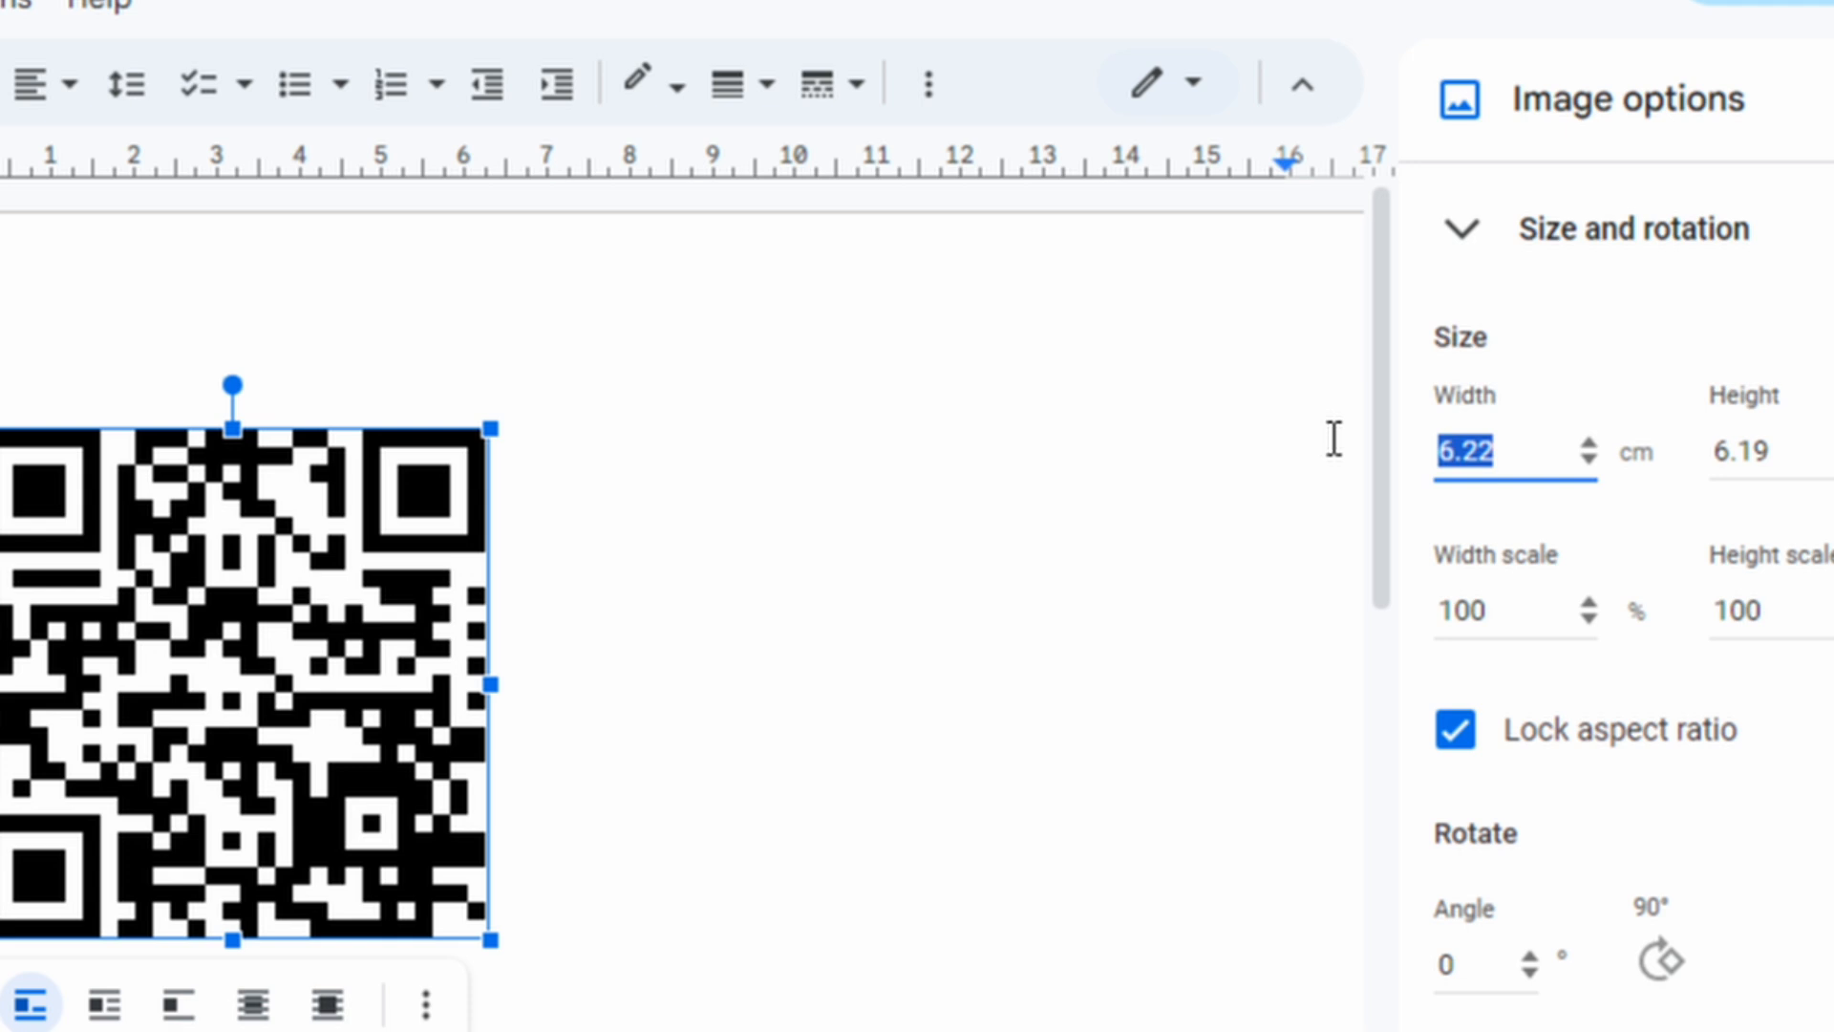
text(7)
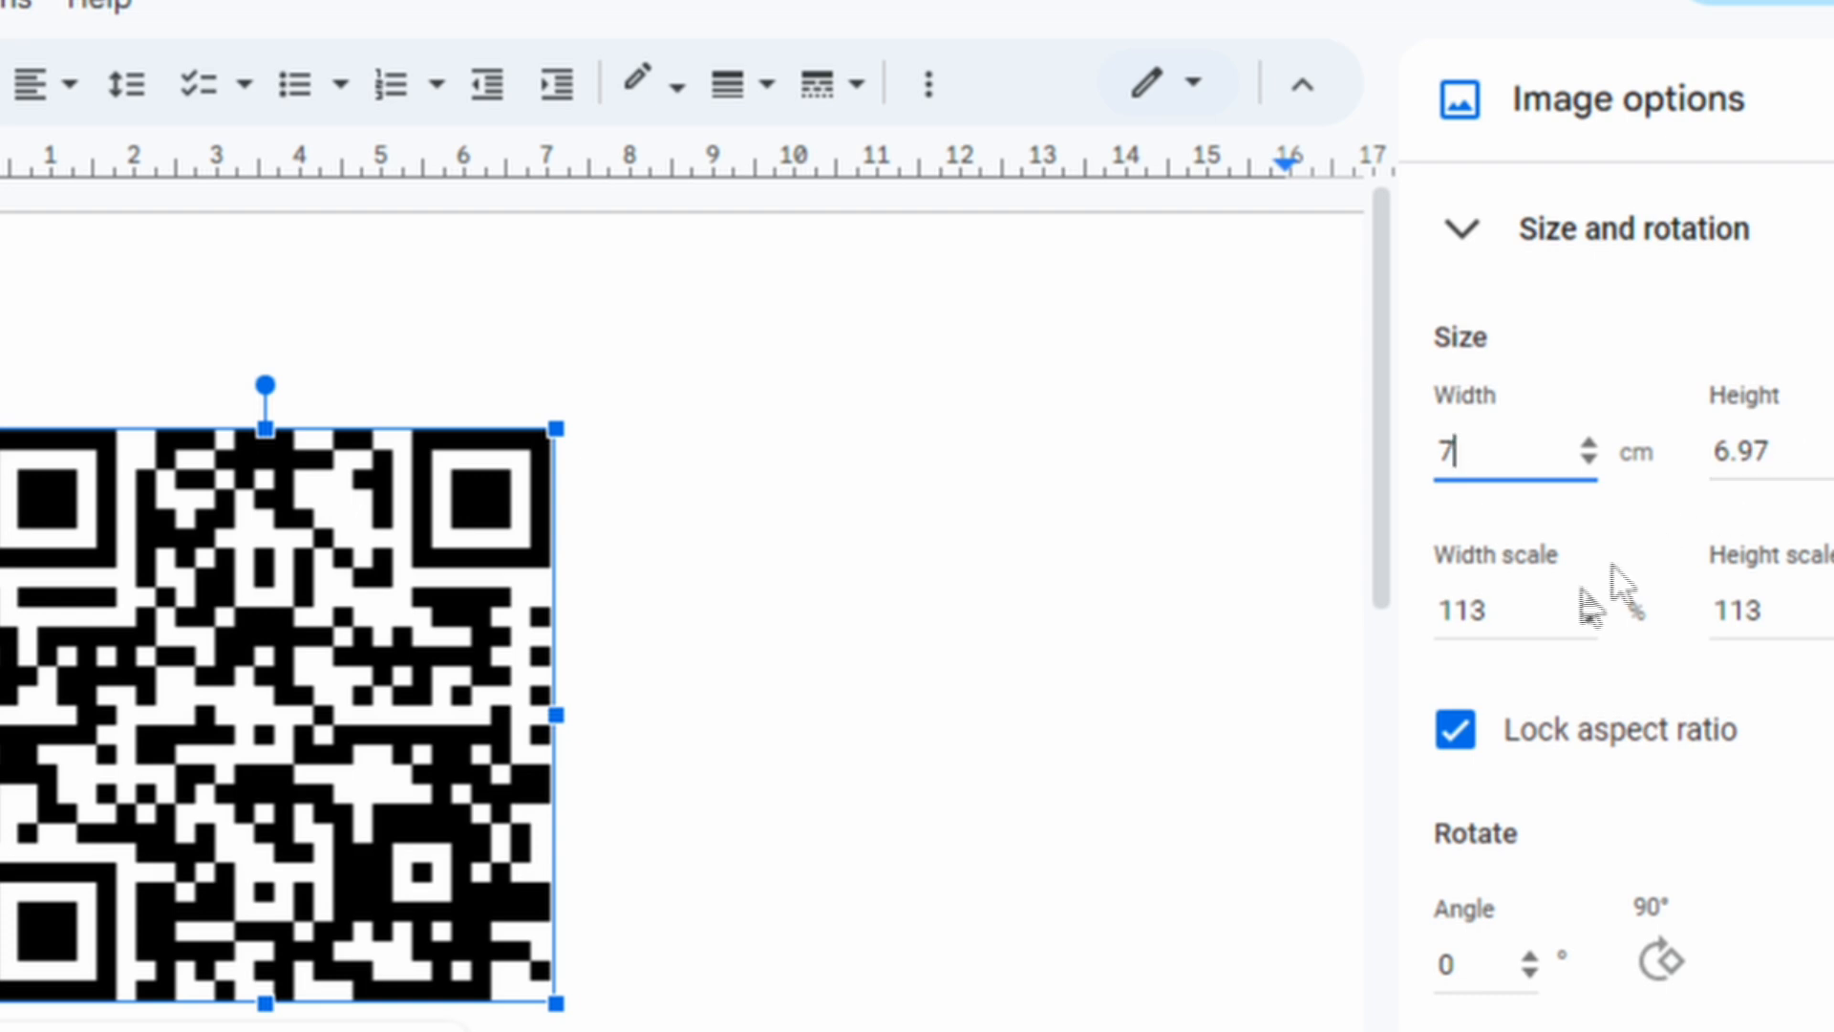
Step: Unlock the QR code's aspect ratio, set its height to 7 cm and deselect the image
click(1454, 736)
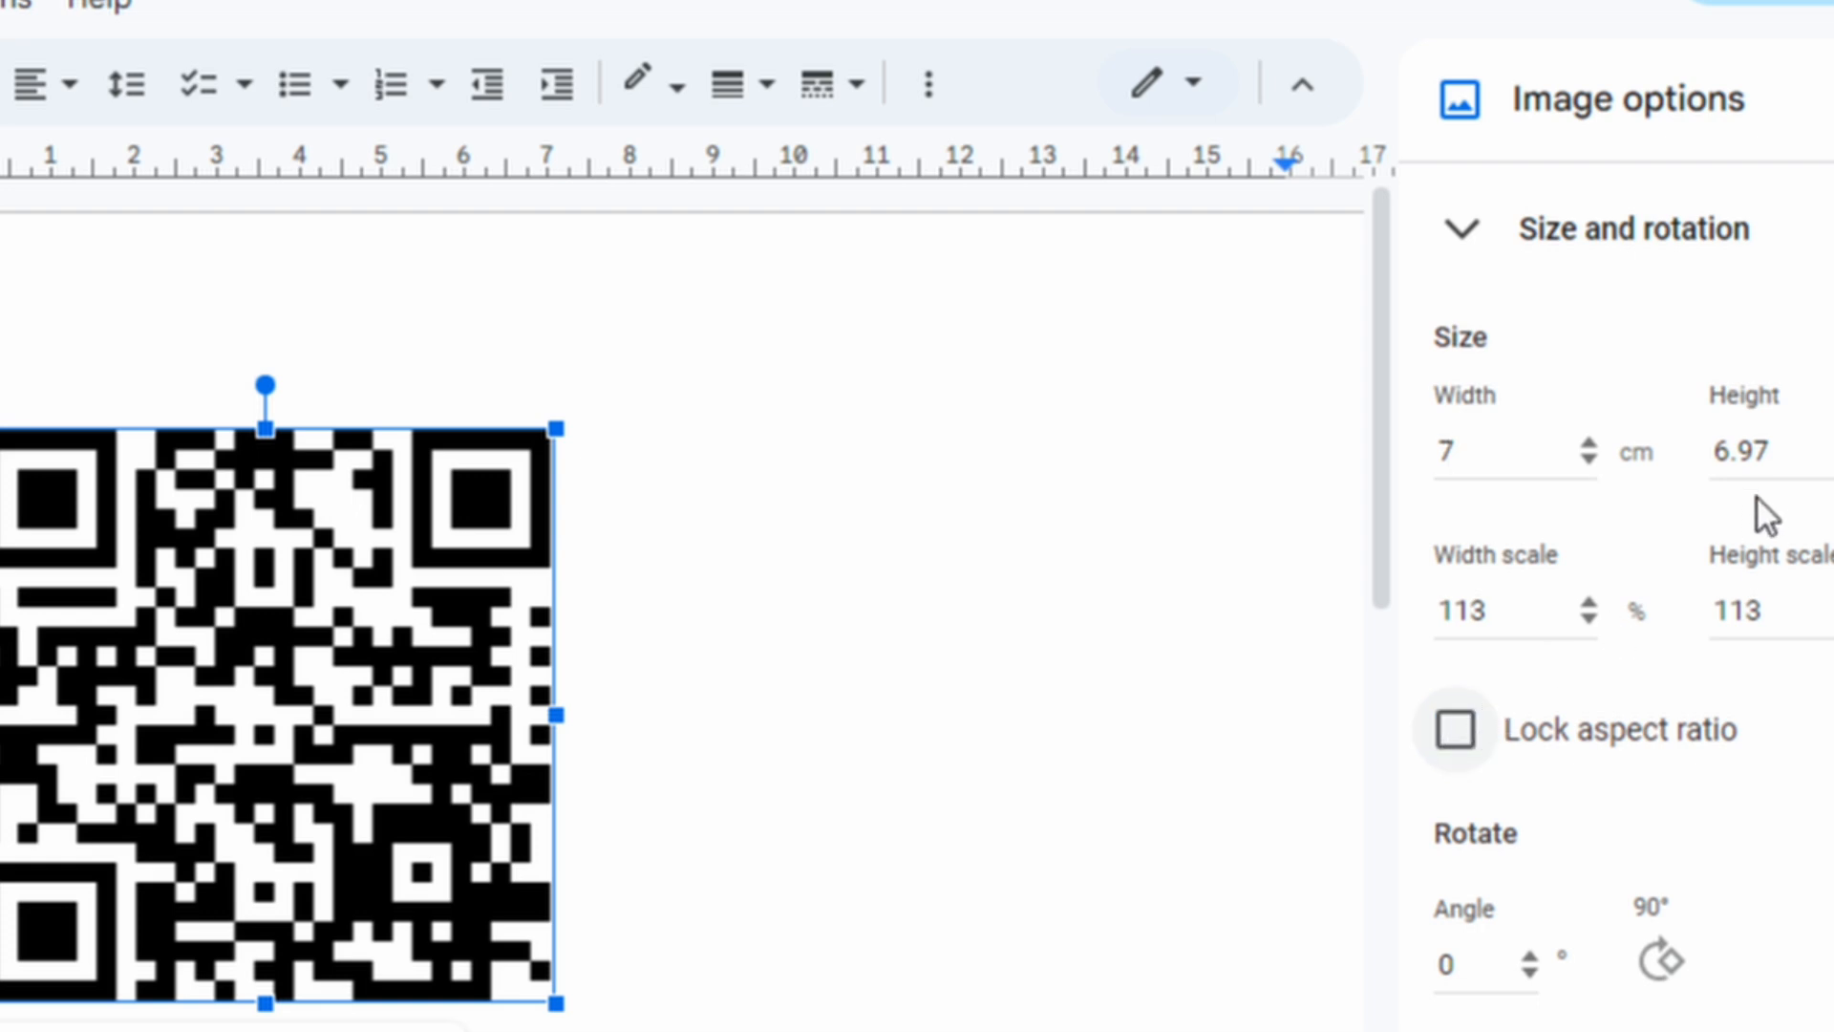
click(1796, 451)
text(7)
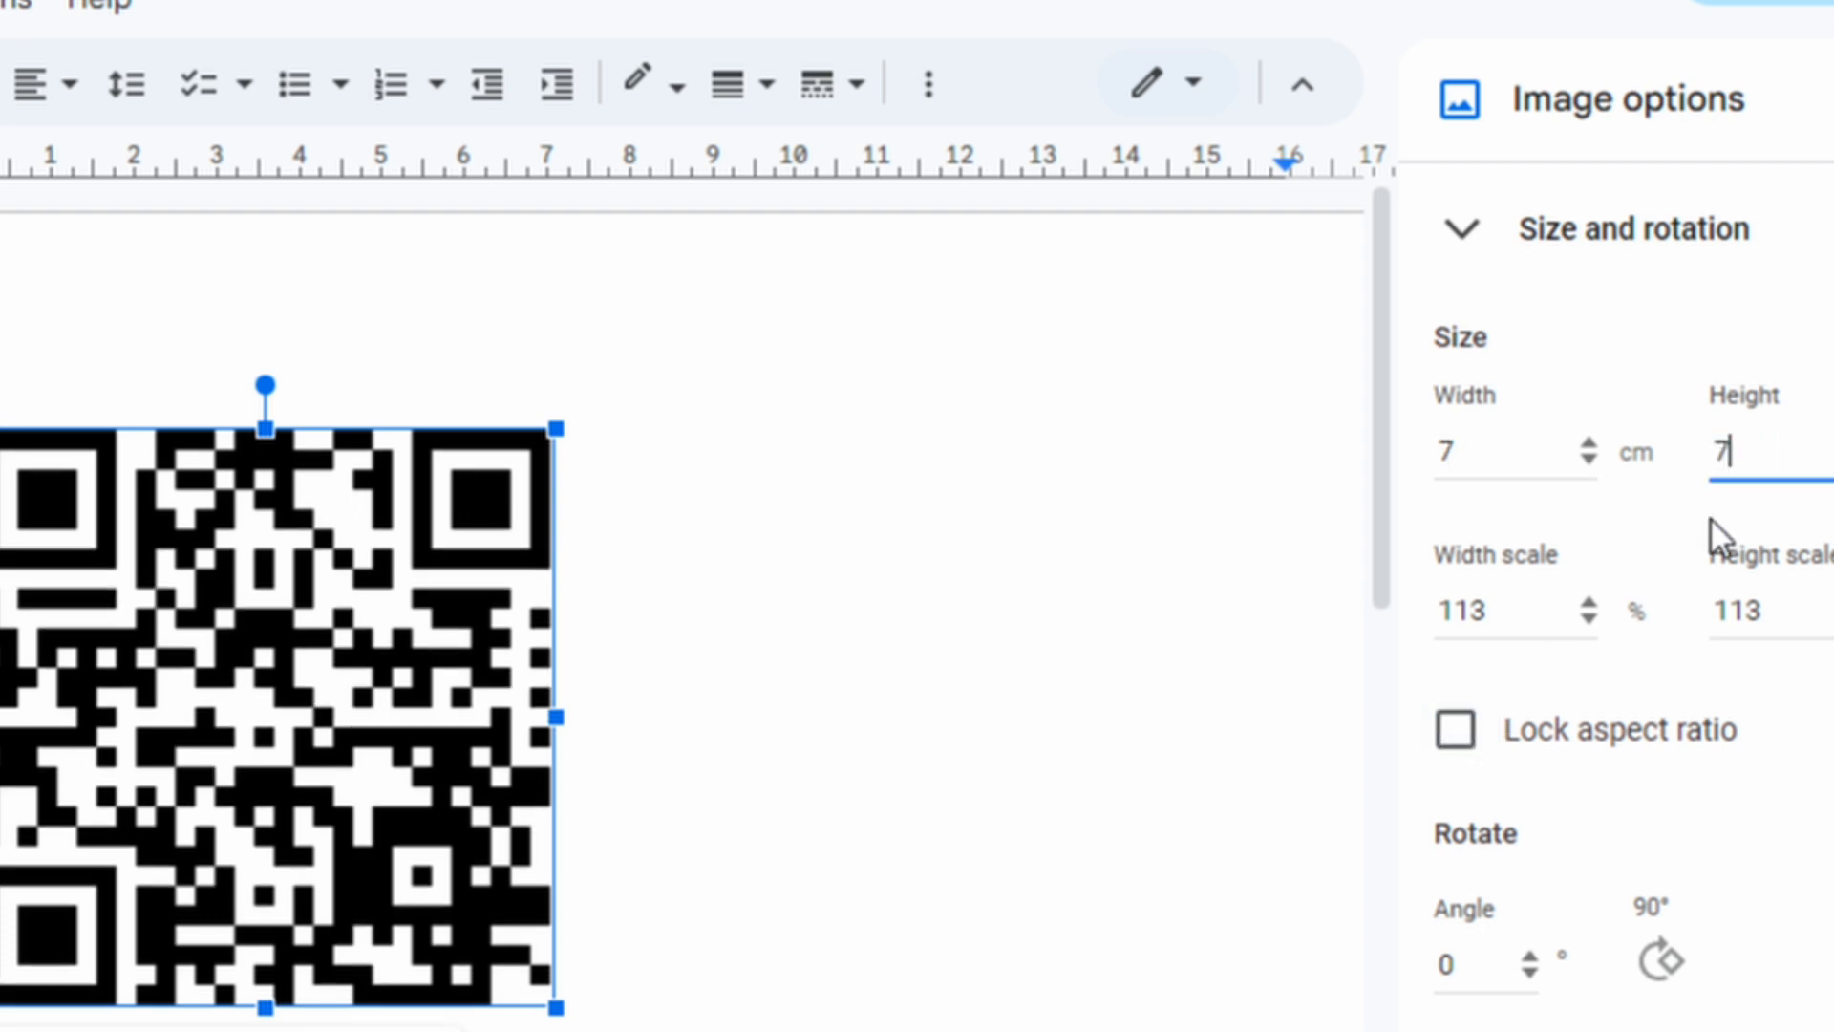
click(888, 647)
click(422, 627)
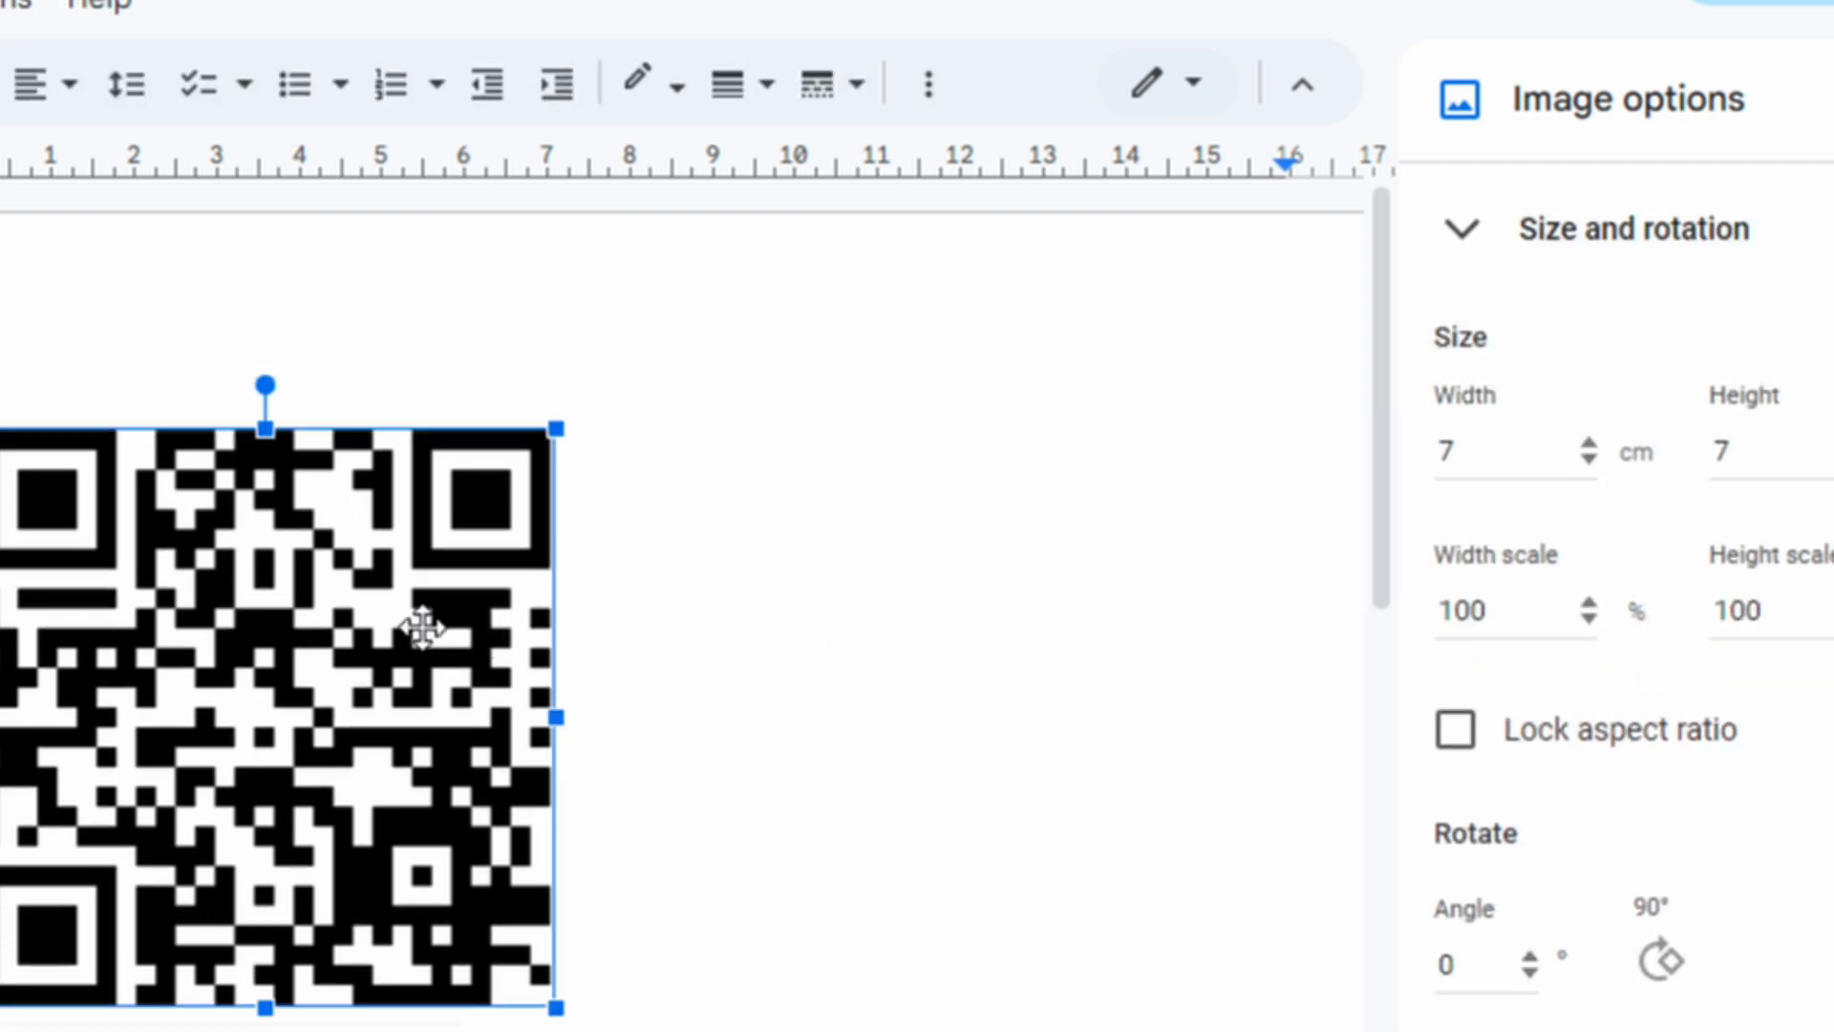
click(564, 616)
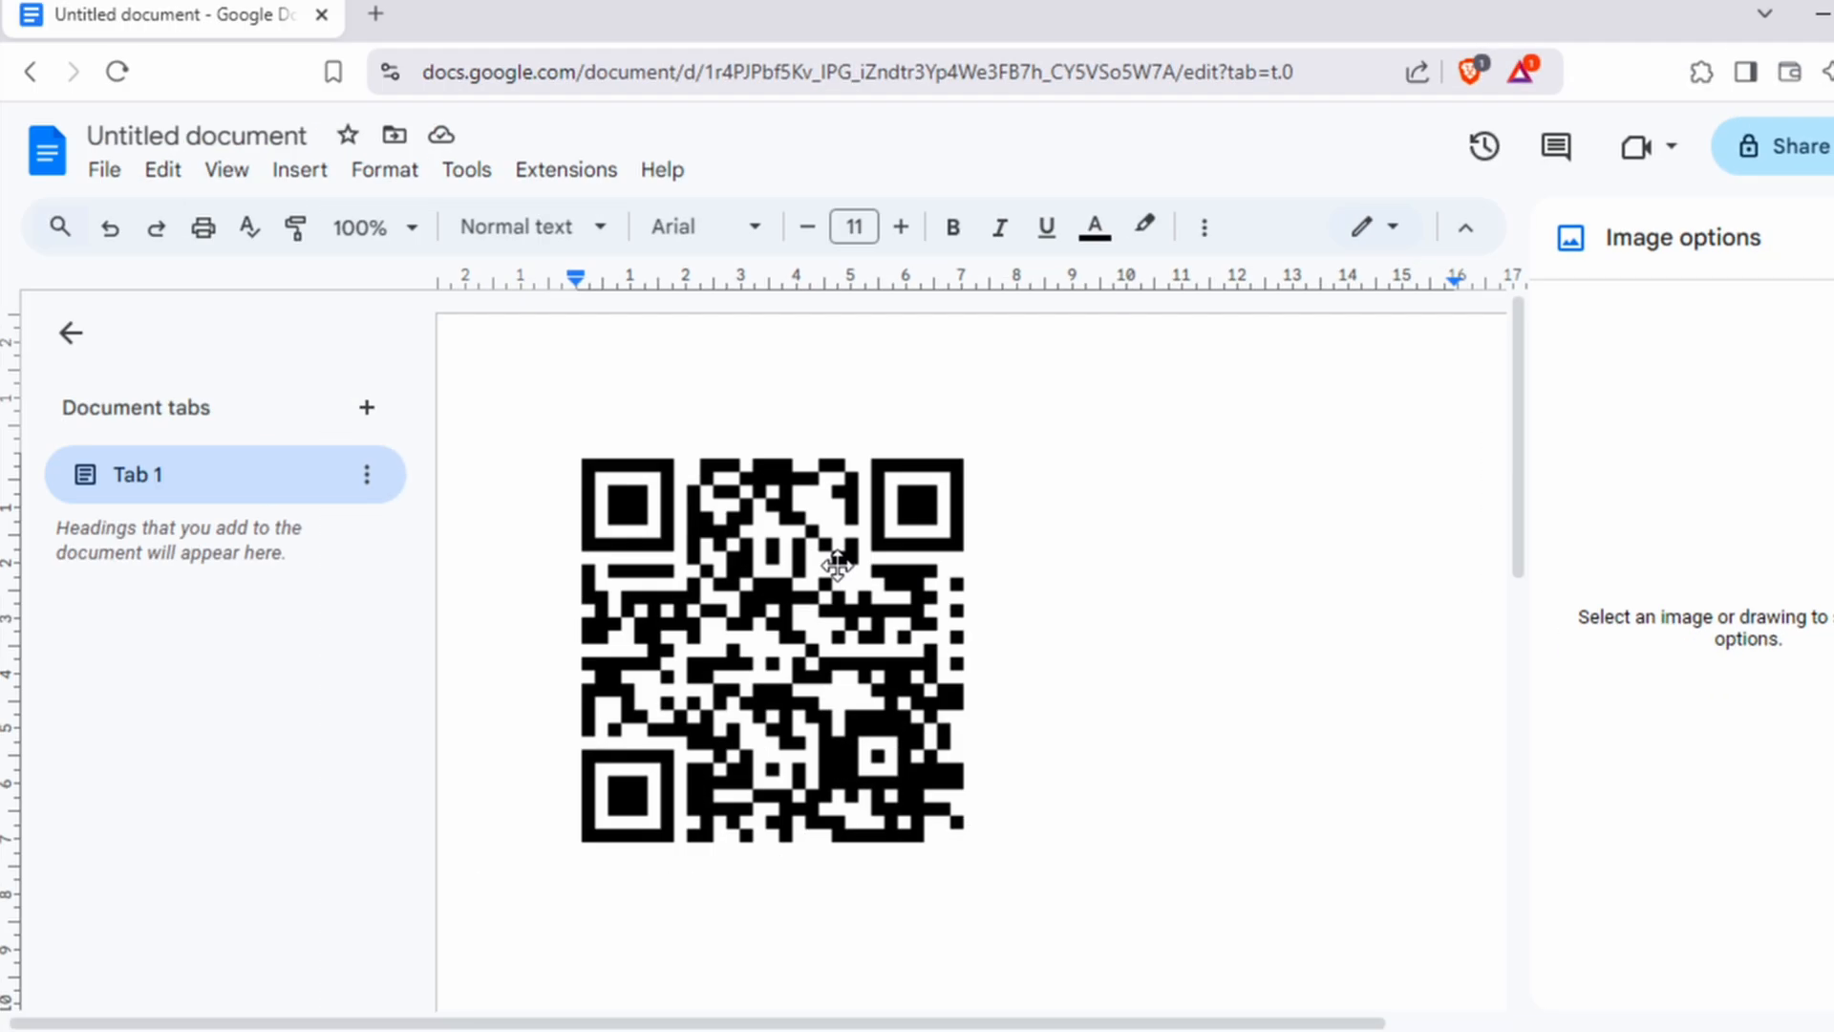
Step: Download the document as a PDF named "Doc1 qr" in the Downloads folder
click(105, 172)
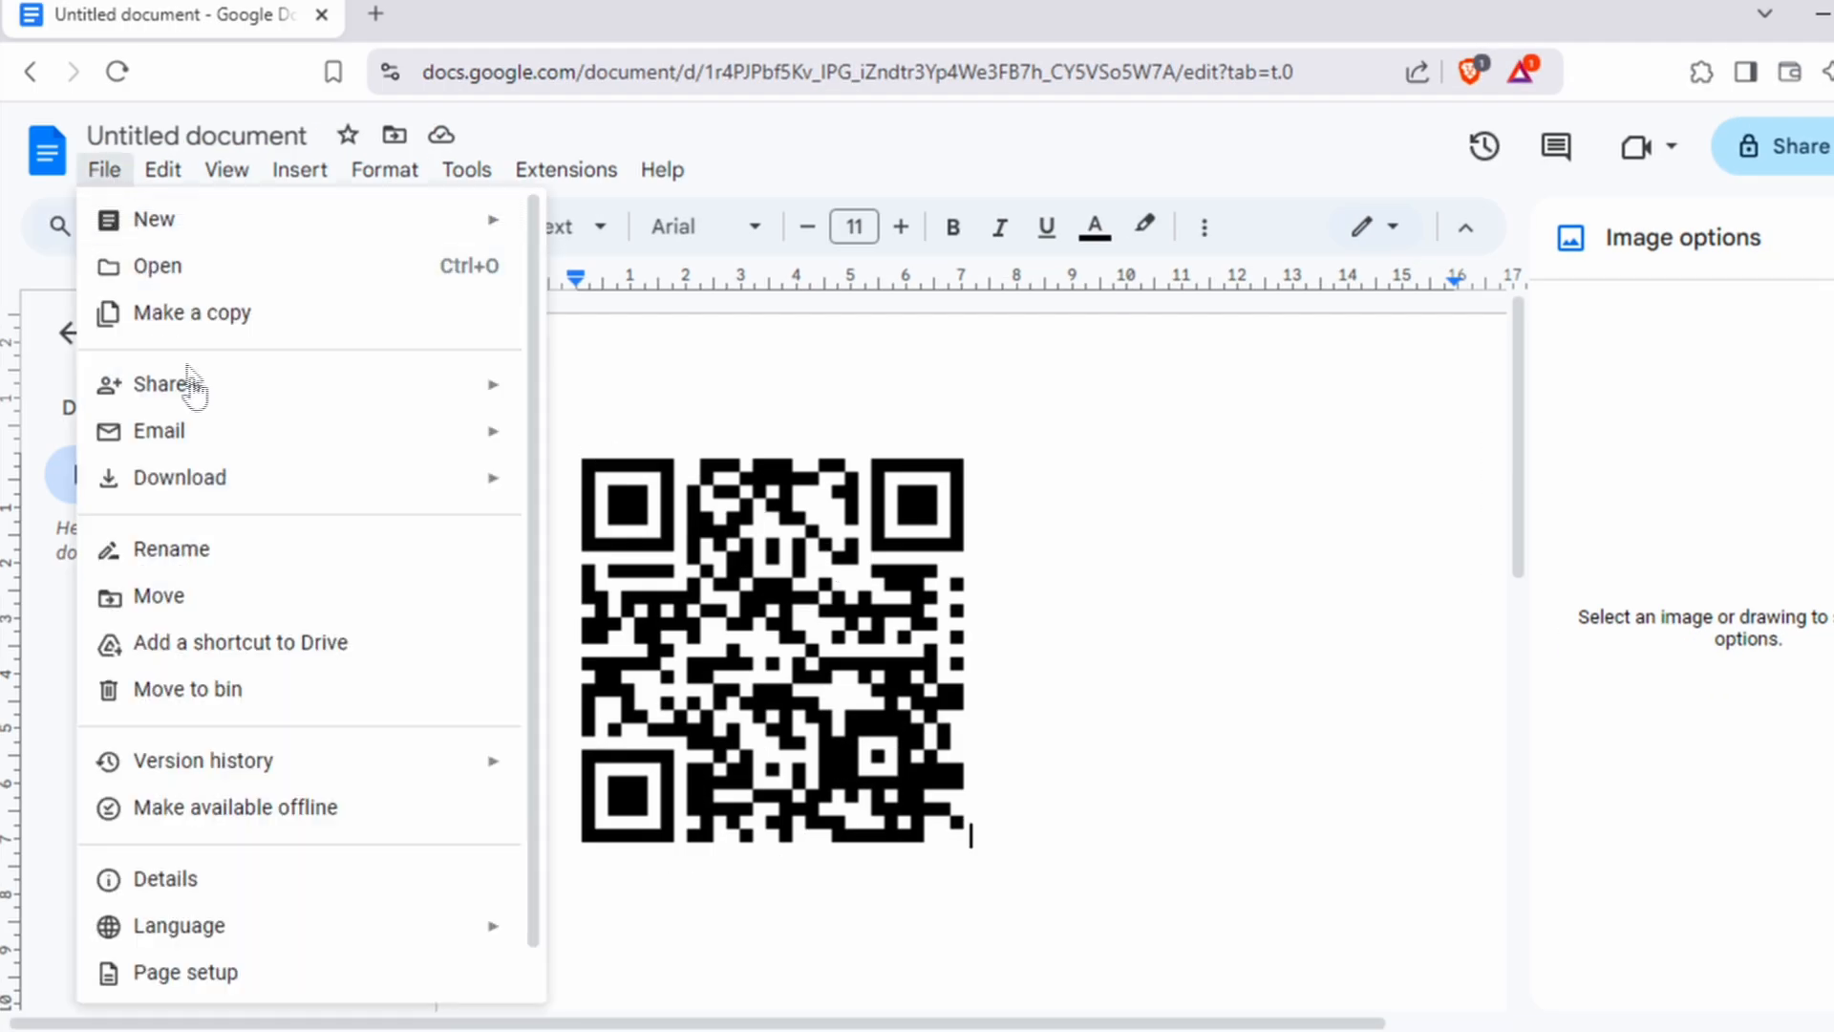
mouse_move(309, 487)
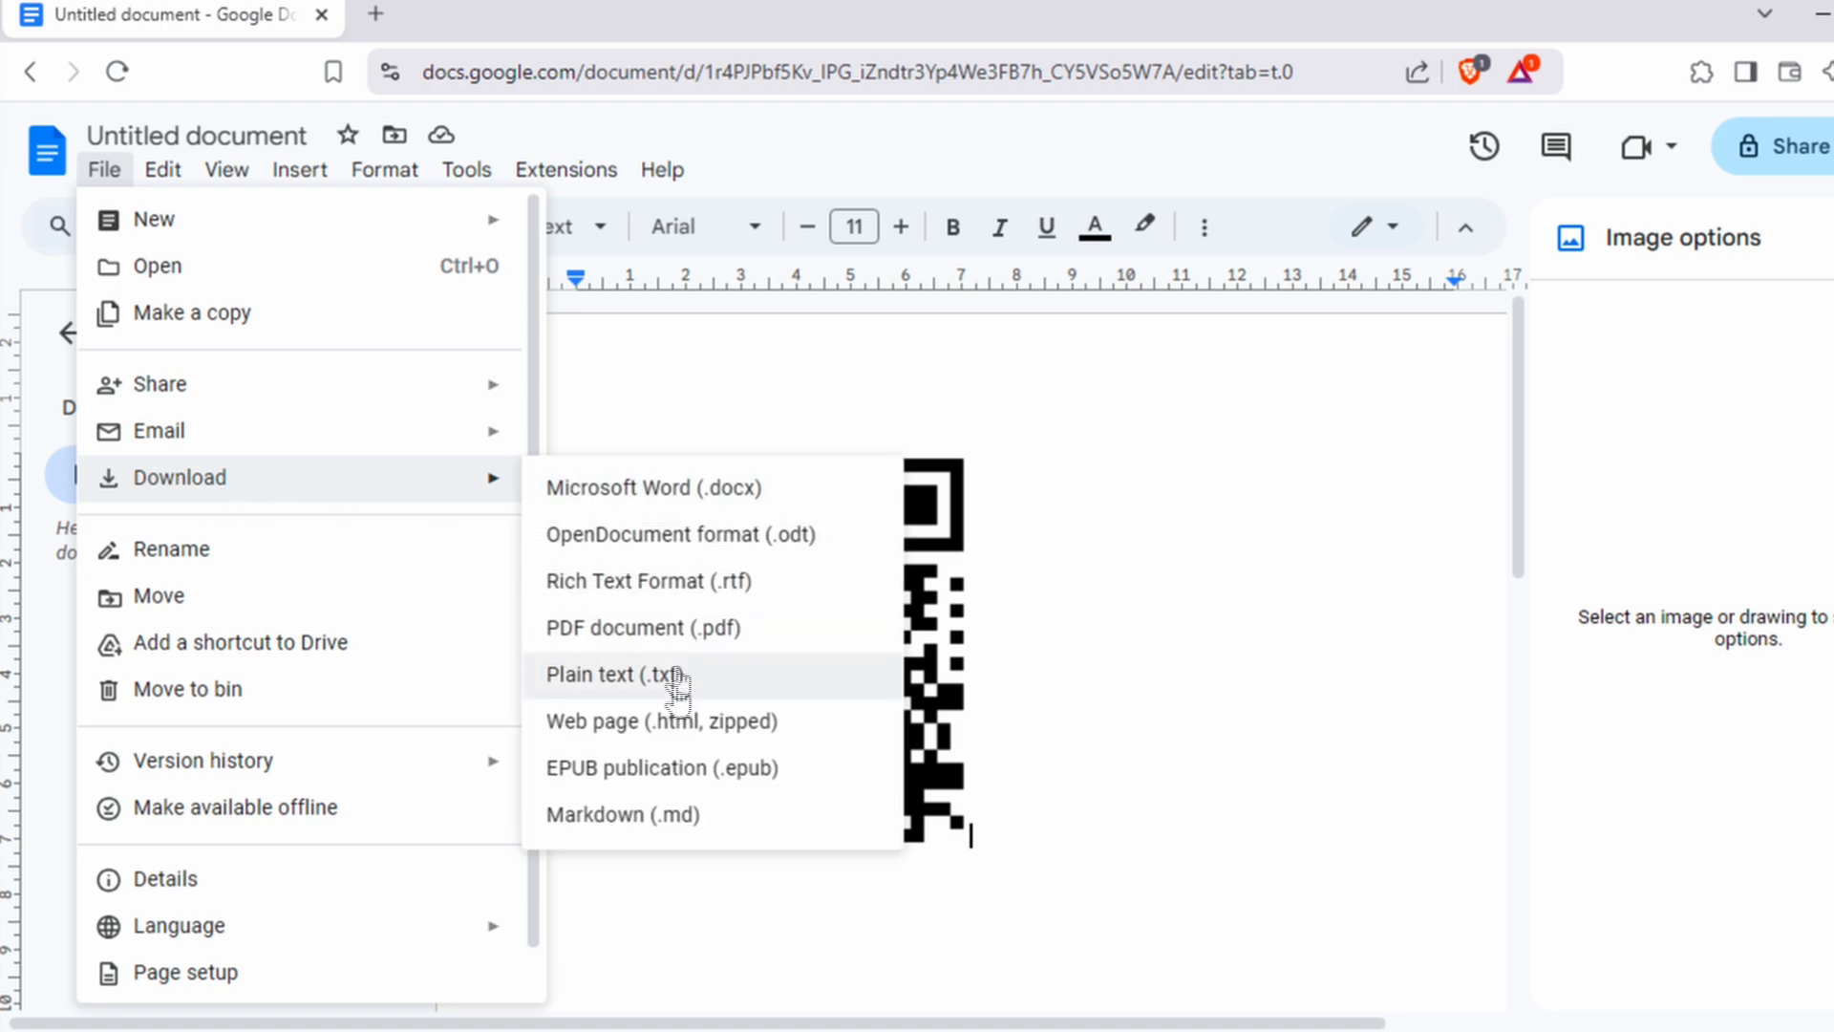
click(667, 631)
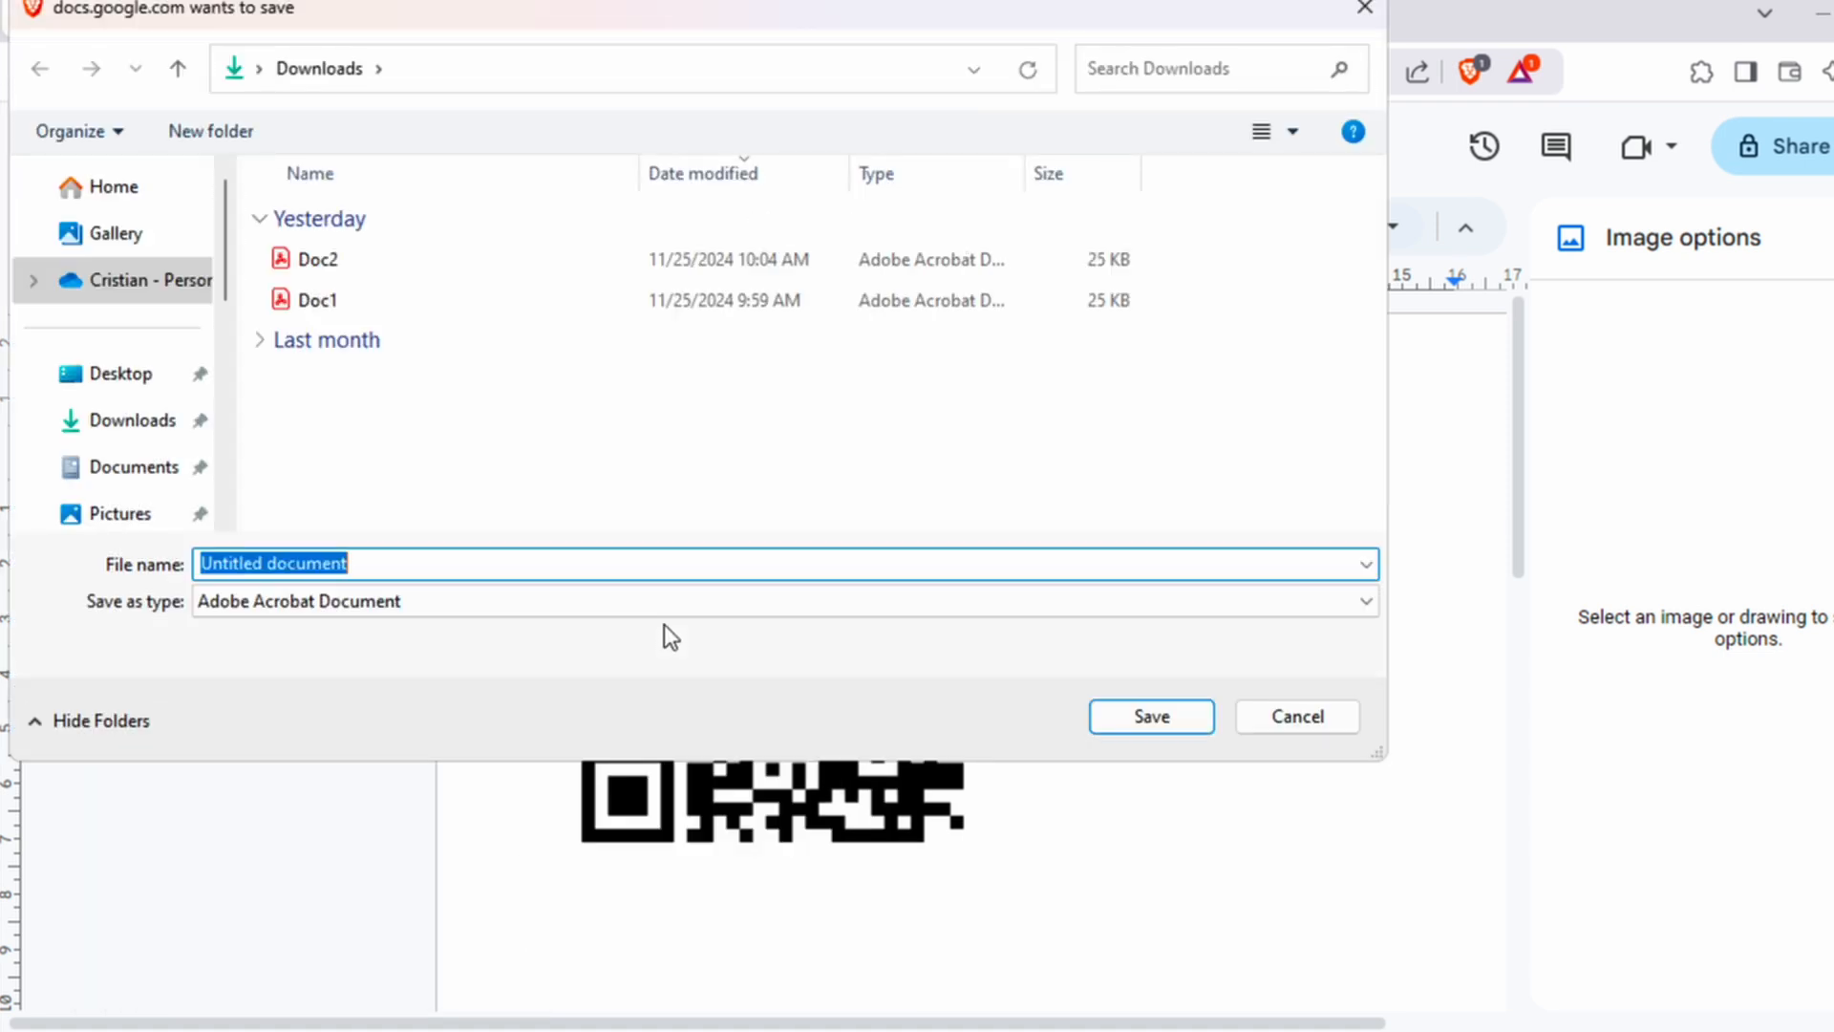
text(Doc1 qr)
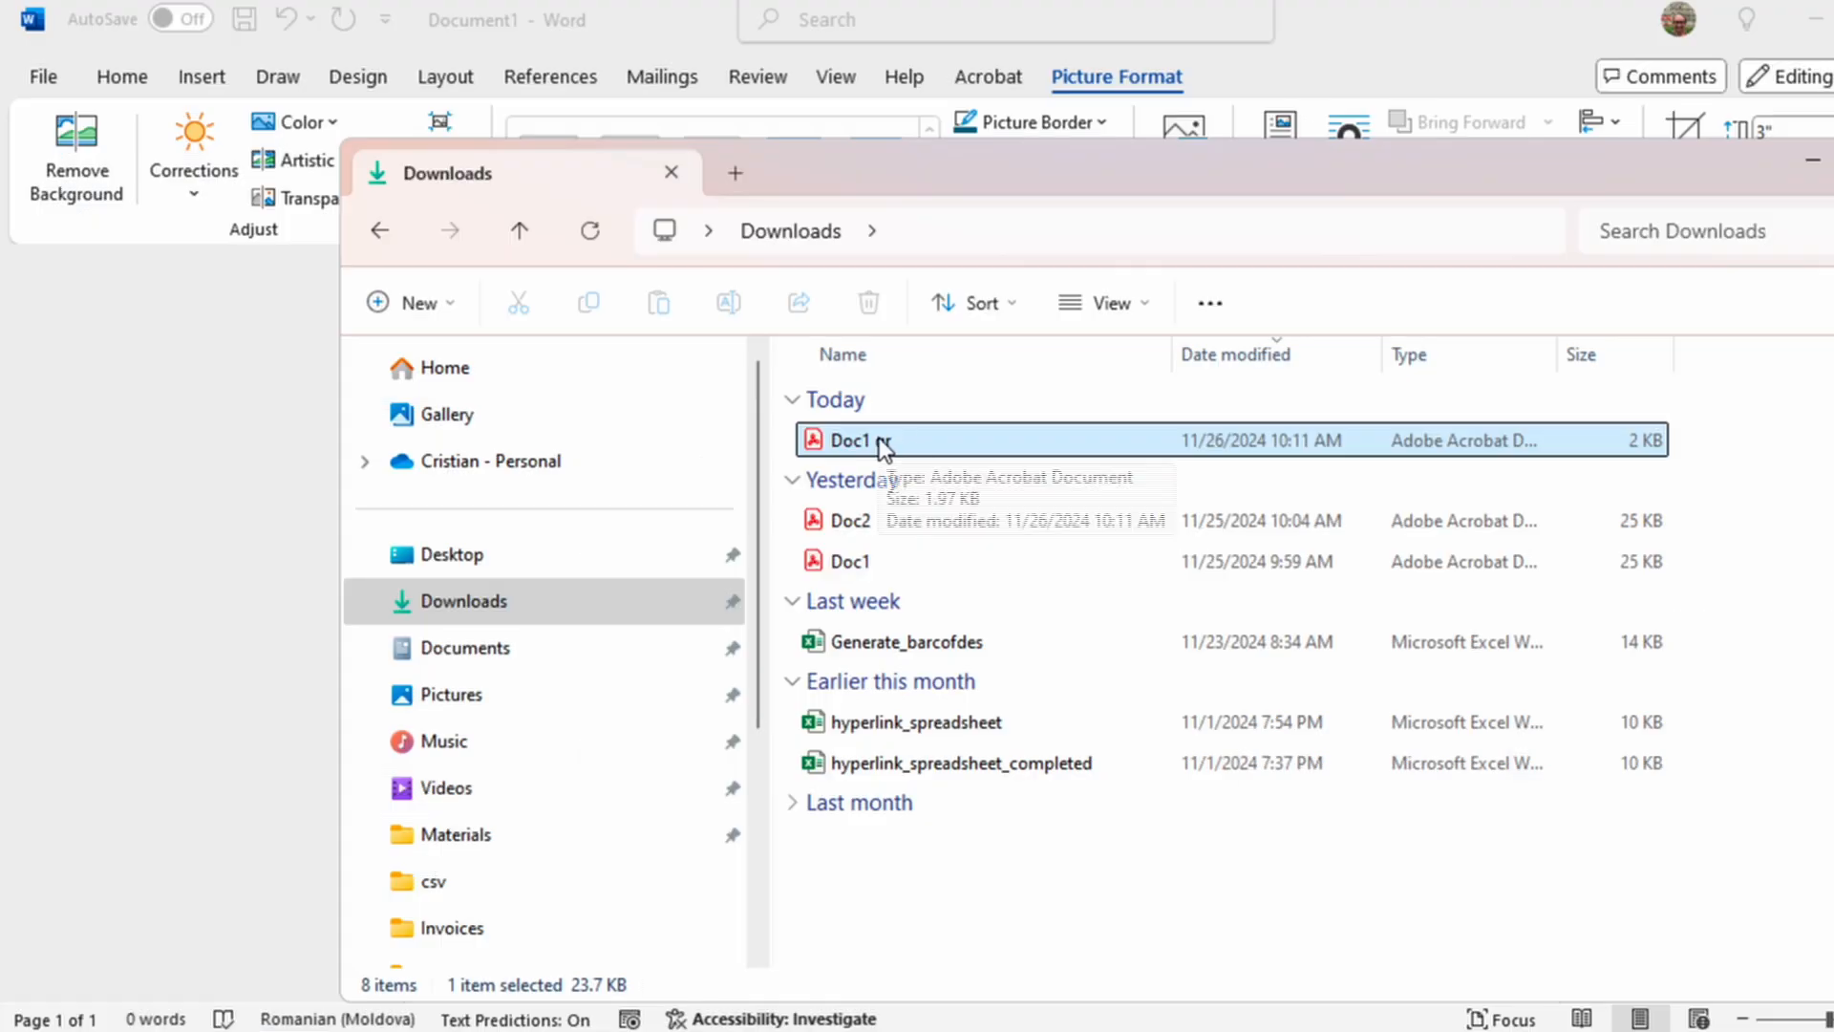
Step: Open the Doc1 qr PDF from Downloads in Acrobat and activate the measuring tool for objects
double_click(884, 442)
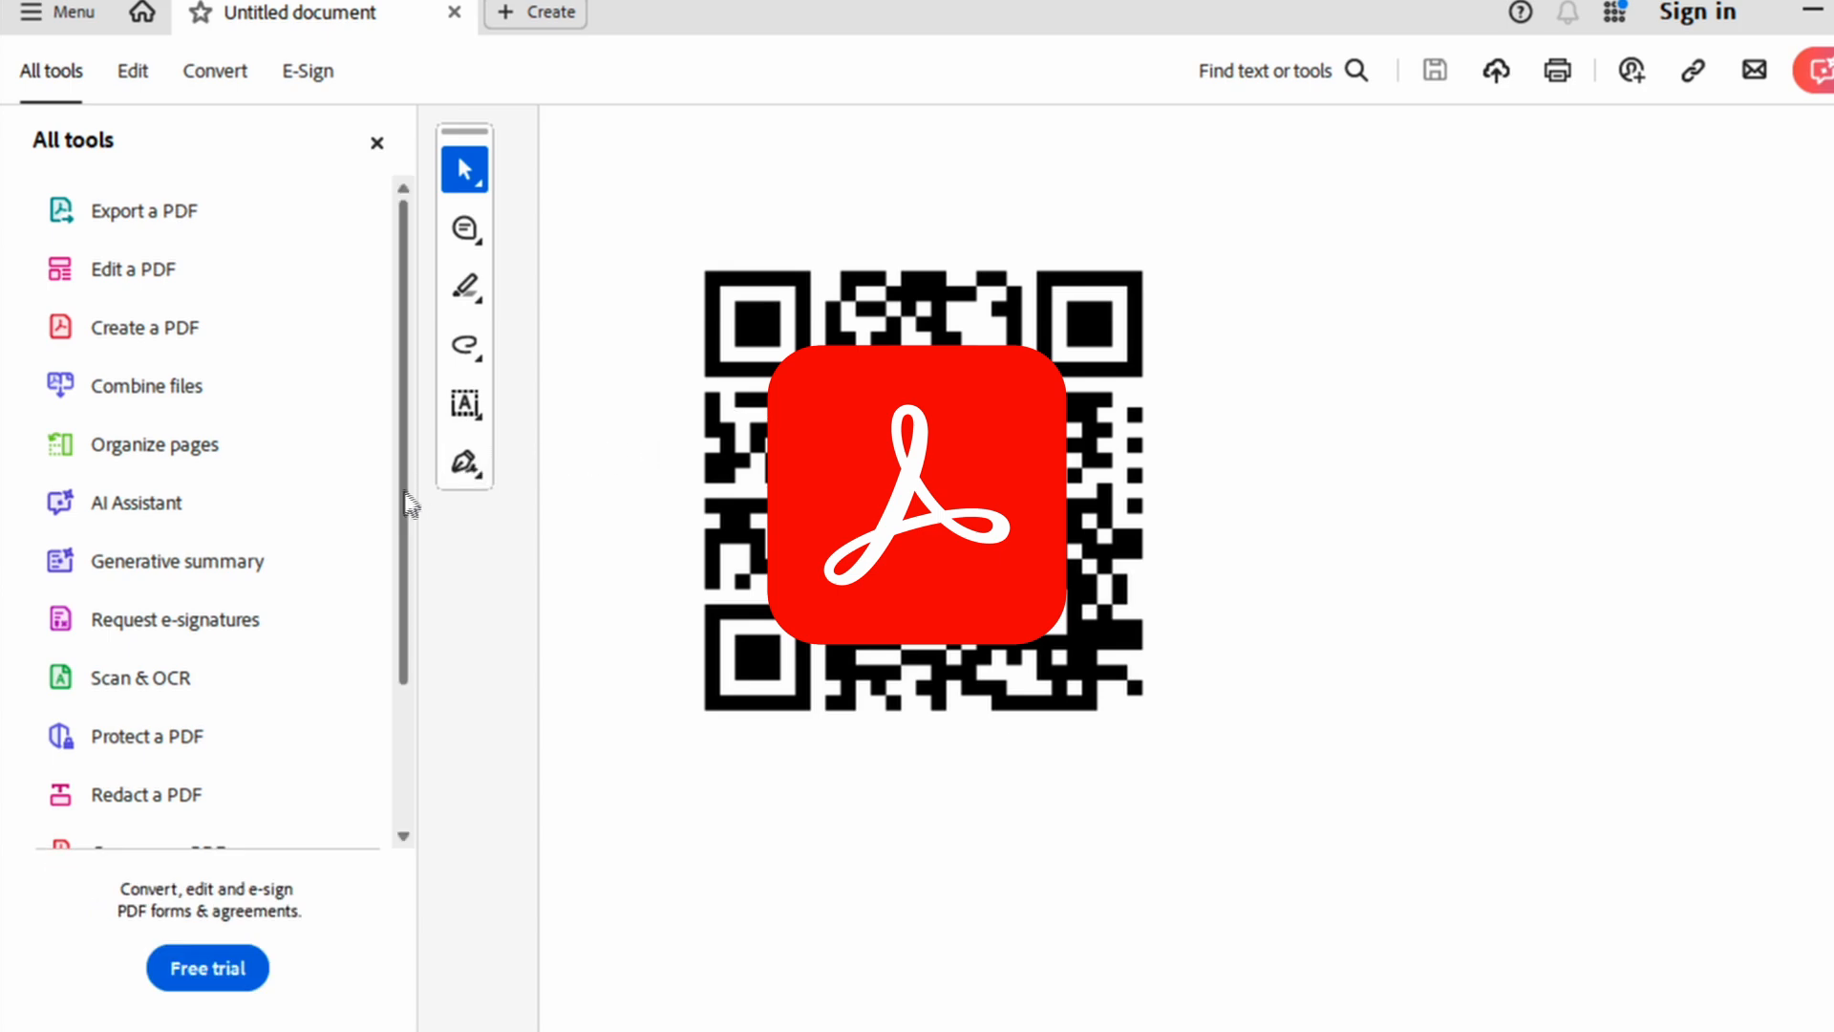
drag(409, 501, 389, 736)
click(97, 801)
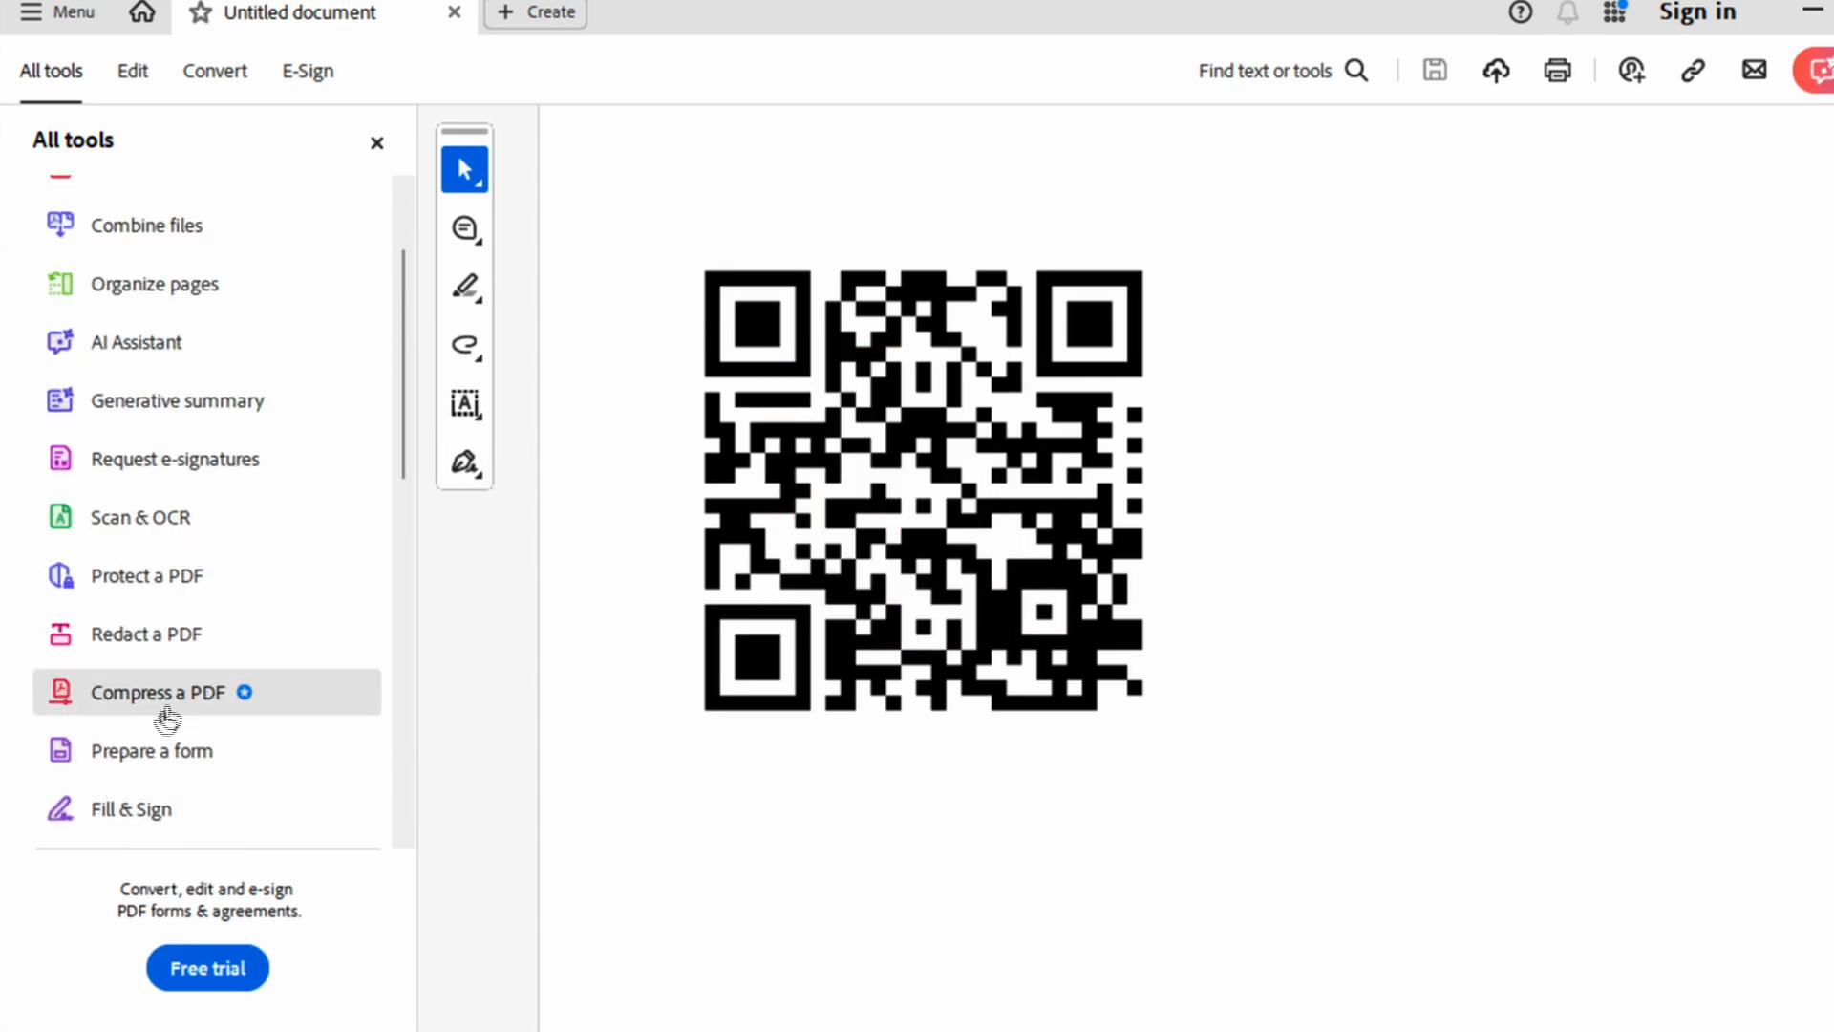
scroll(172, 717, down, 5)
click(162, 463)
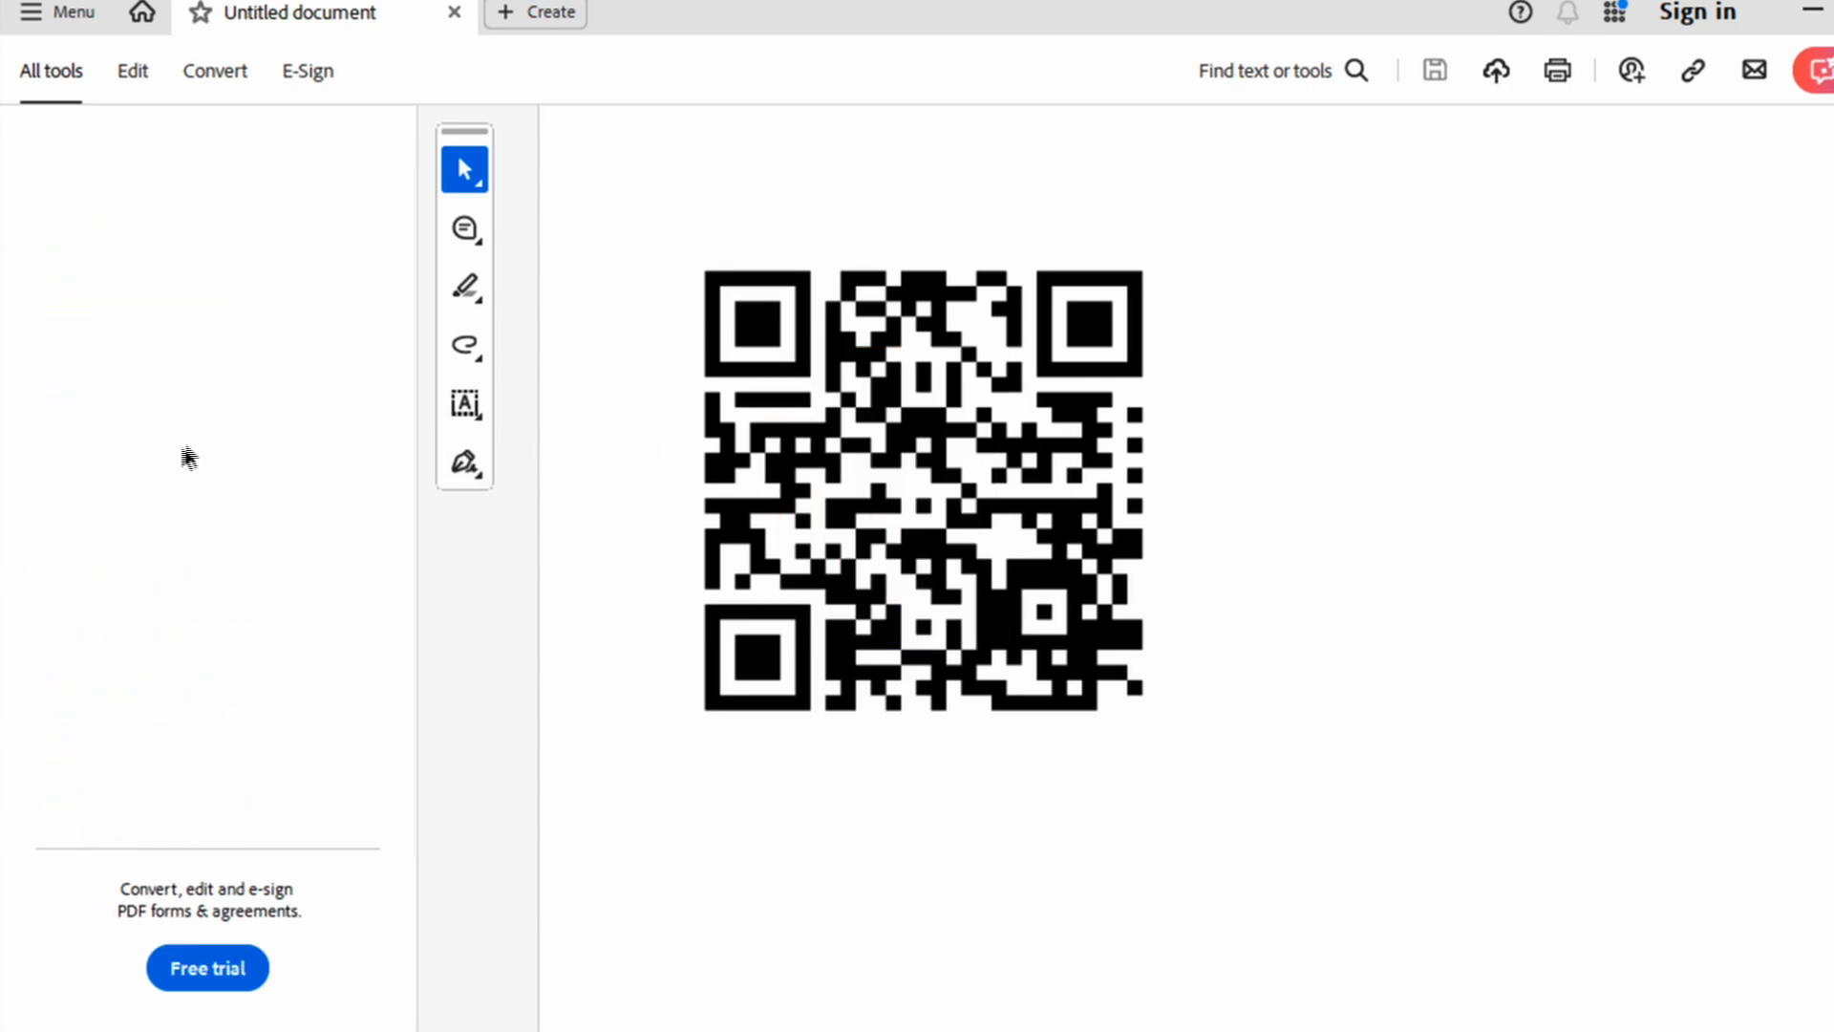
click(143, 231)
Step: Measure the height and the width of the QR code in the Doc1 qr PDF, placing both dimension lines outside the code
click(704, 274)
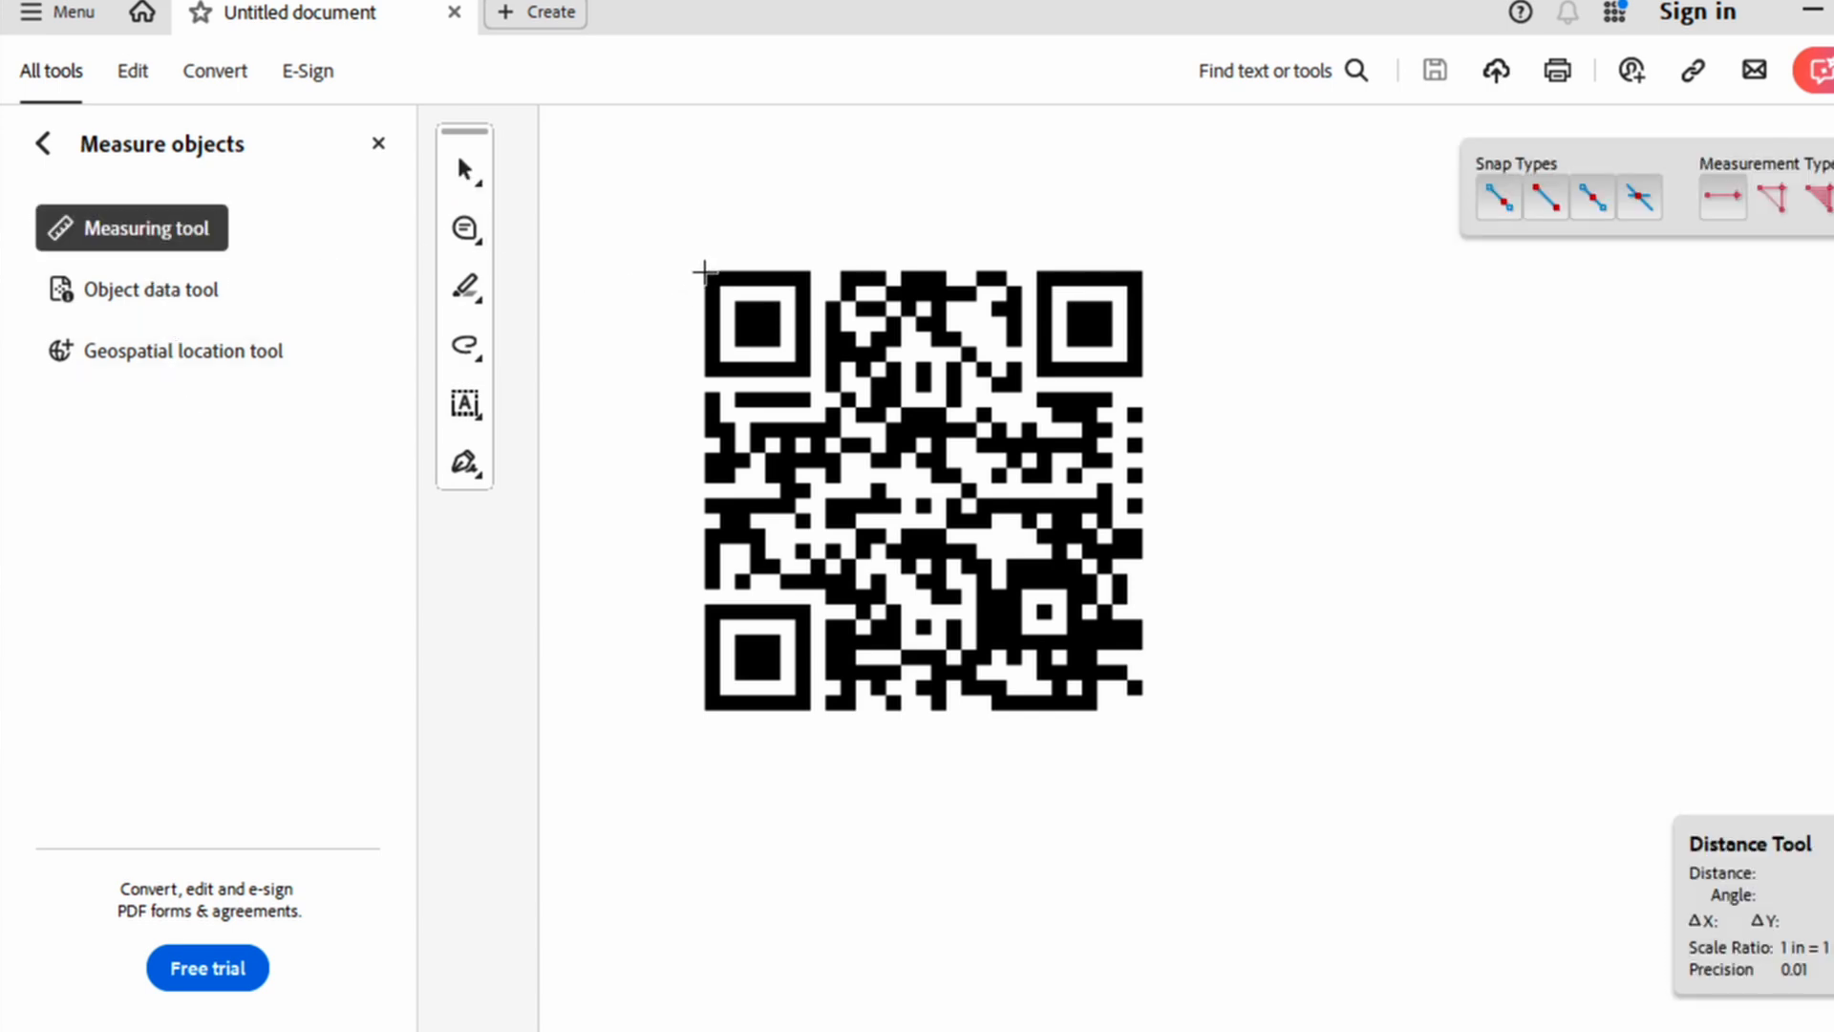
click(710, 707)
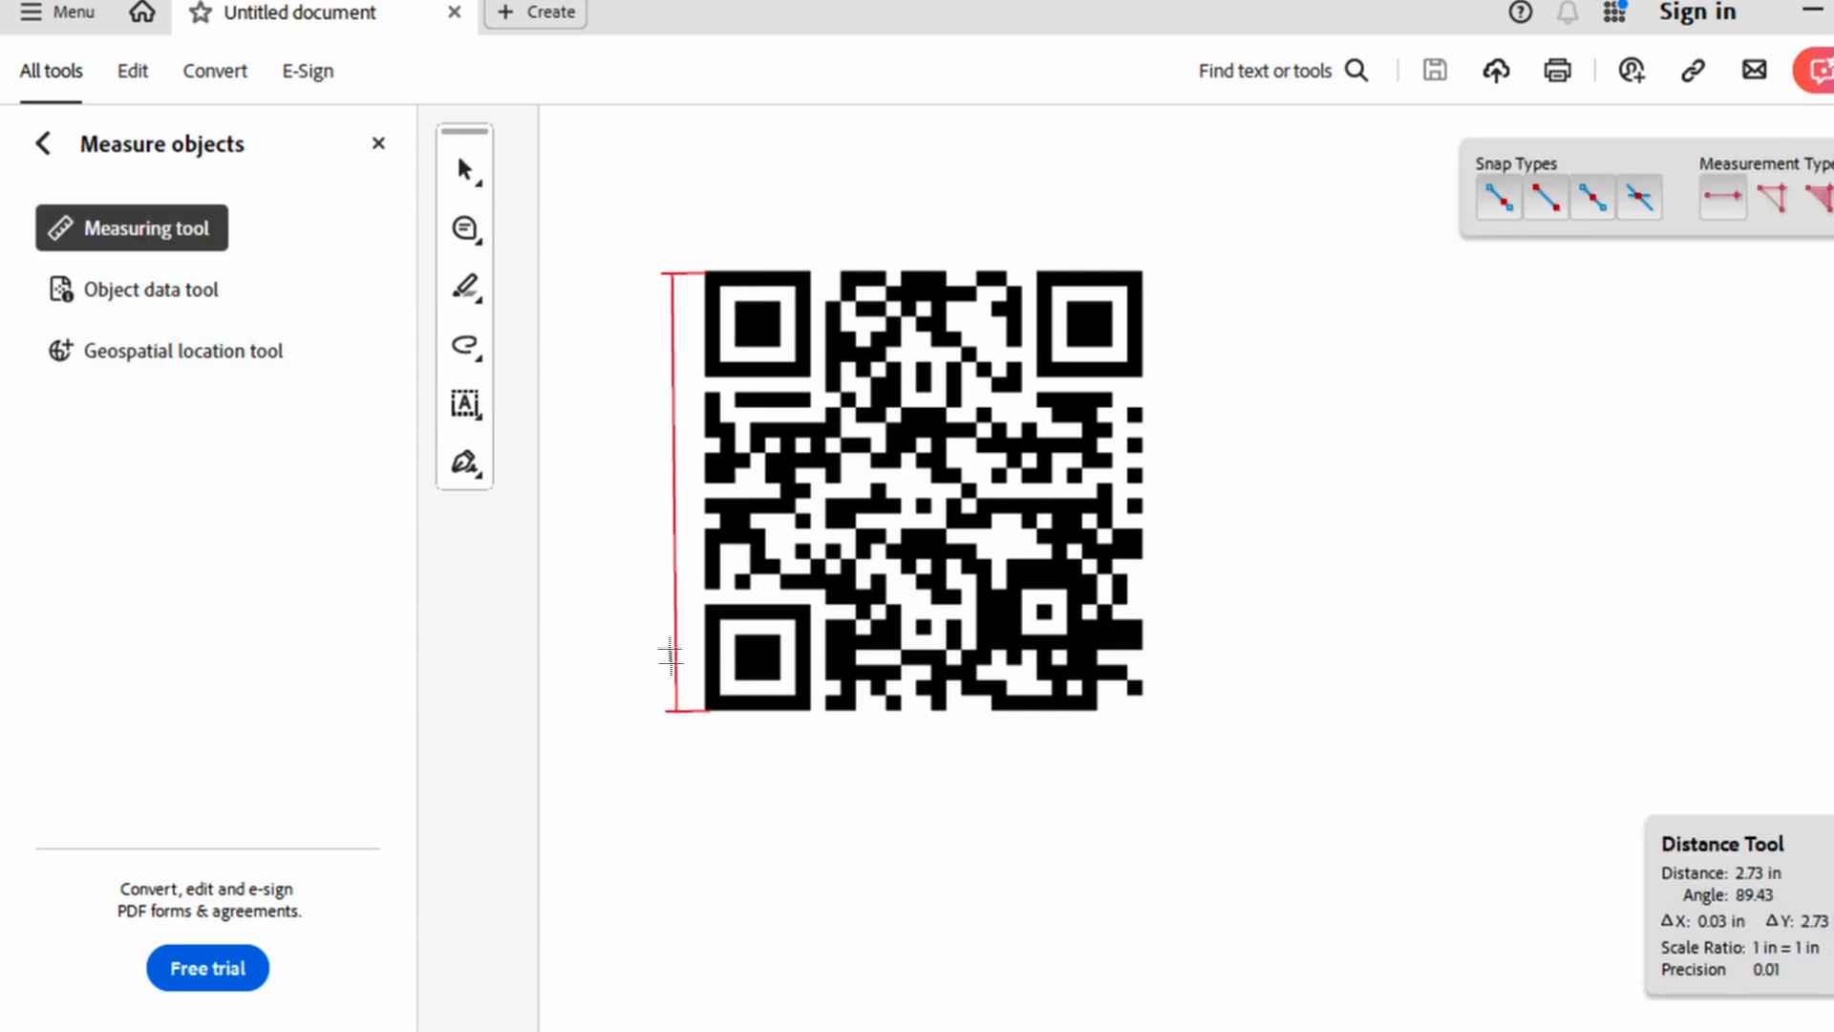
click(664, 532)
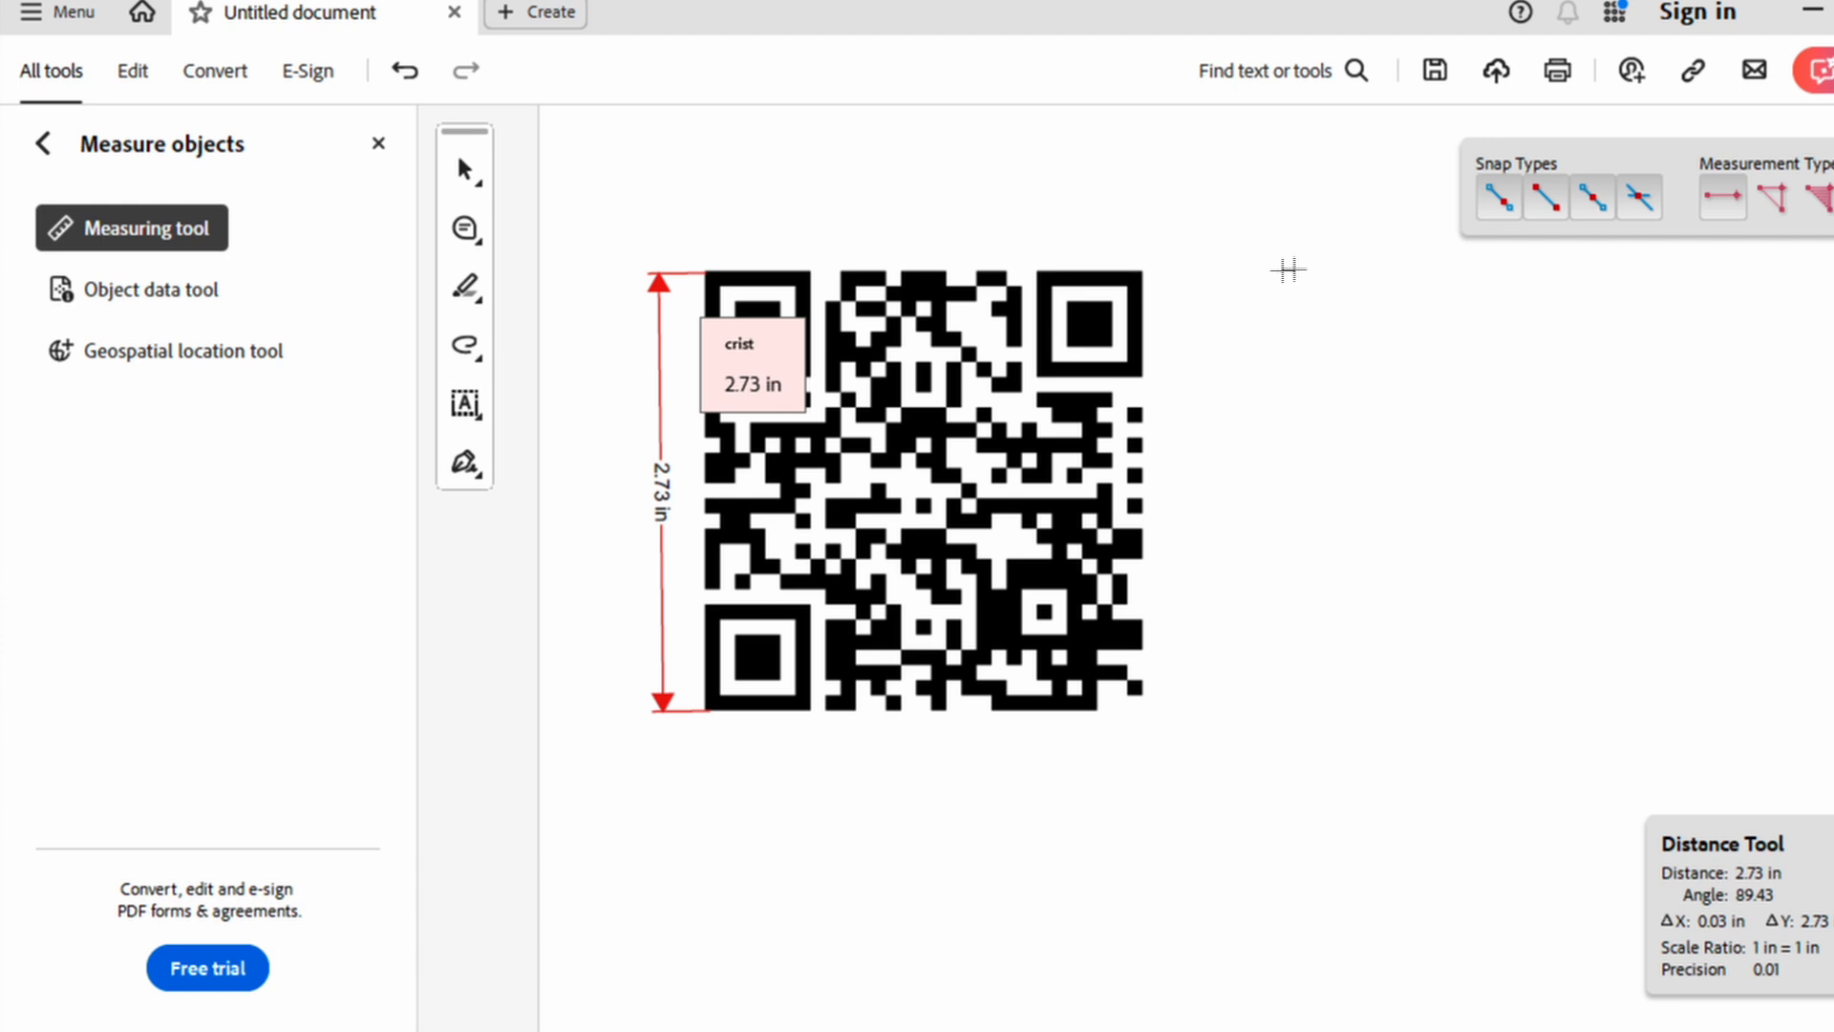
click(1148, 268)
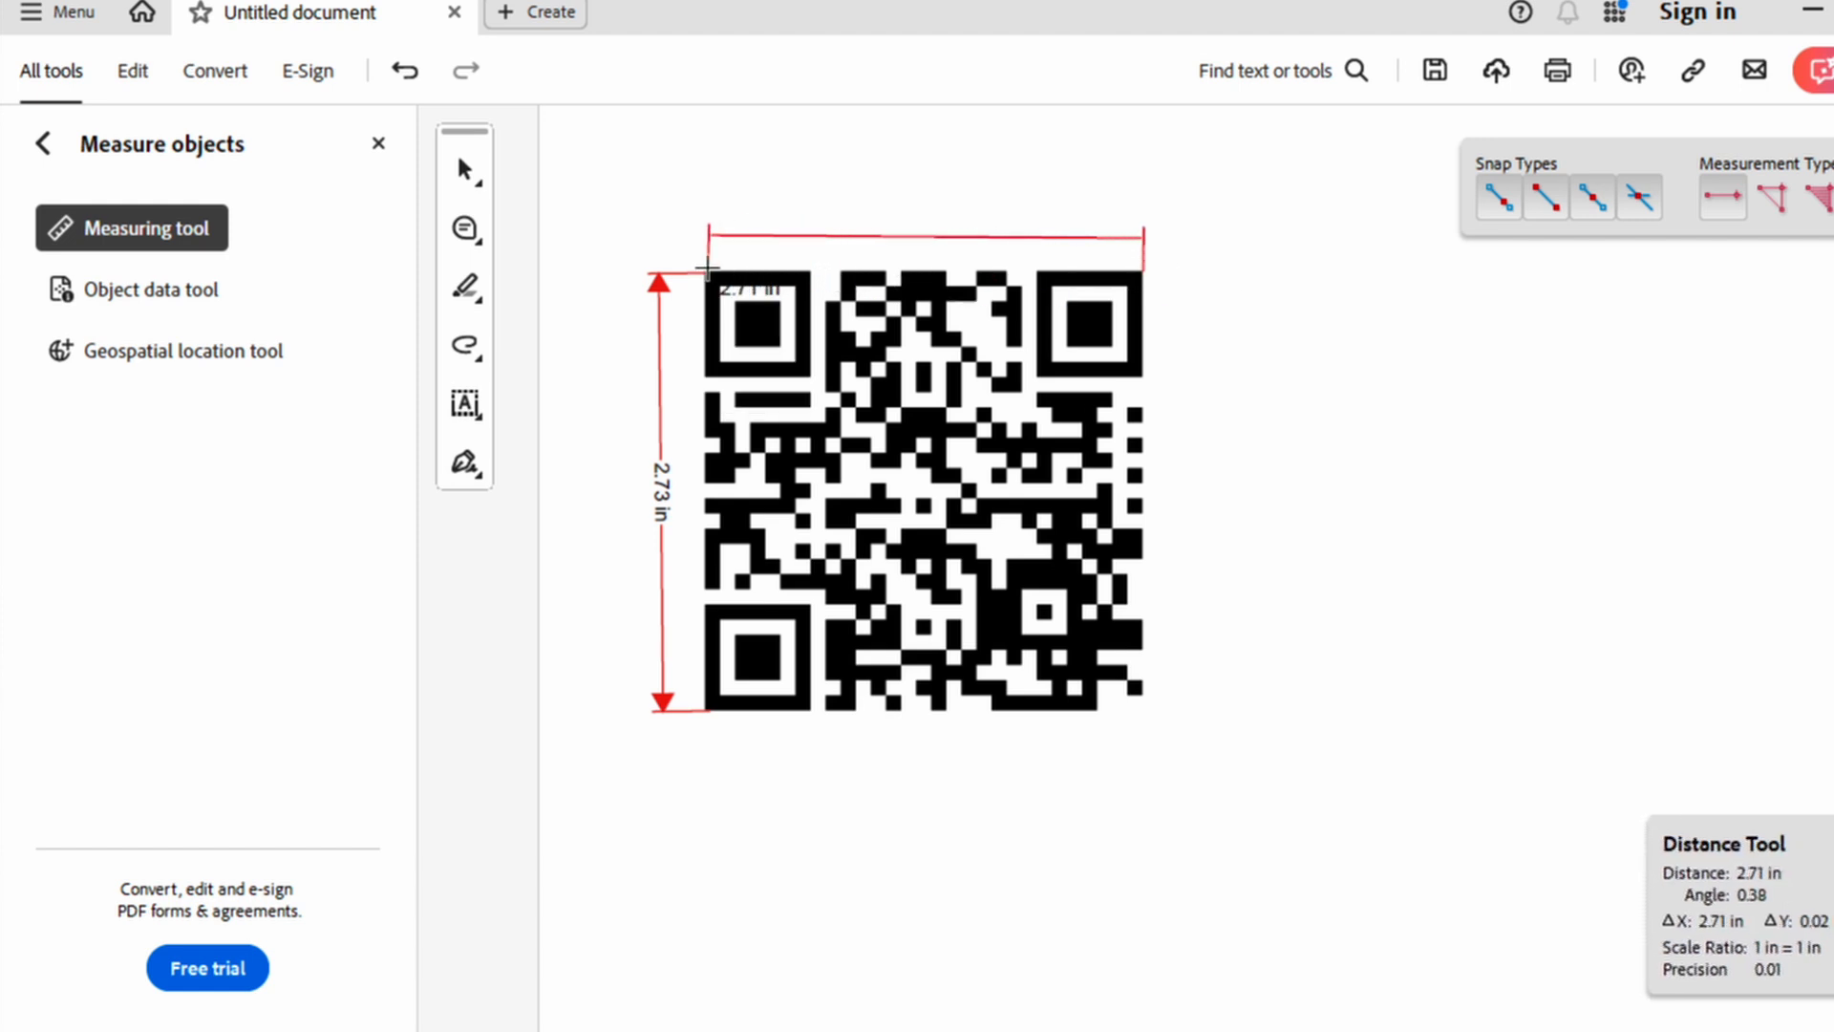
click(960, 214)
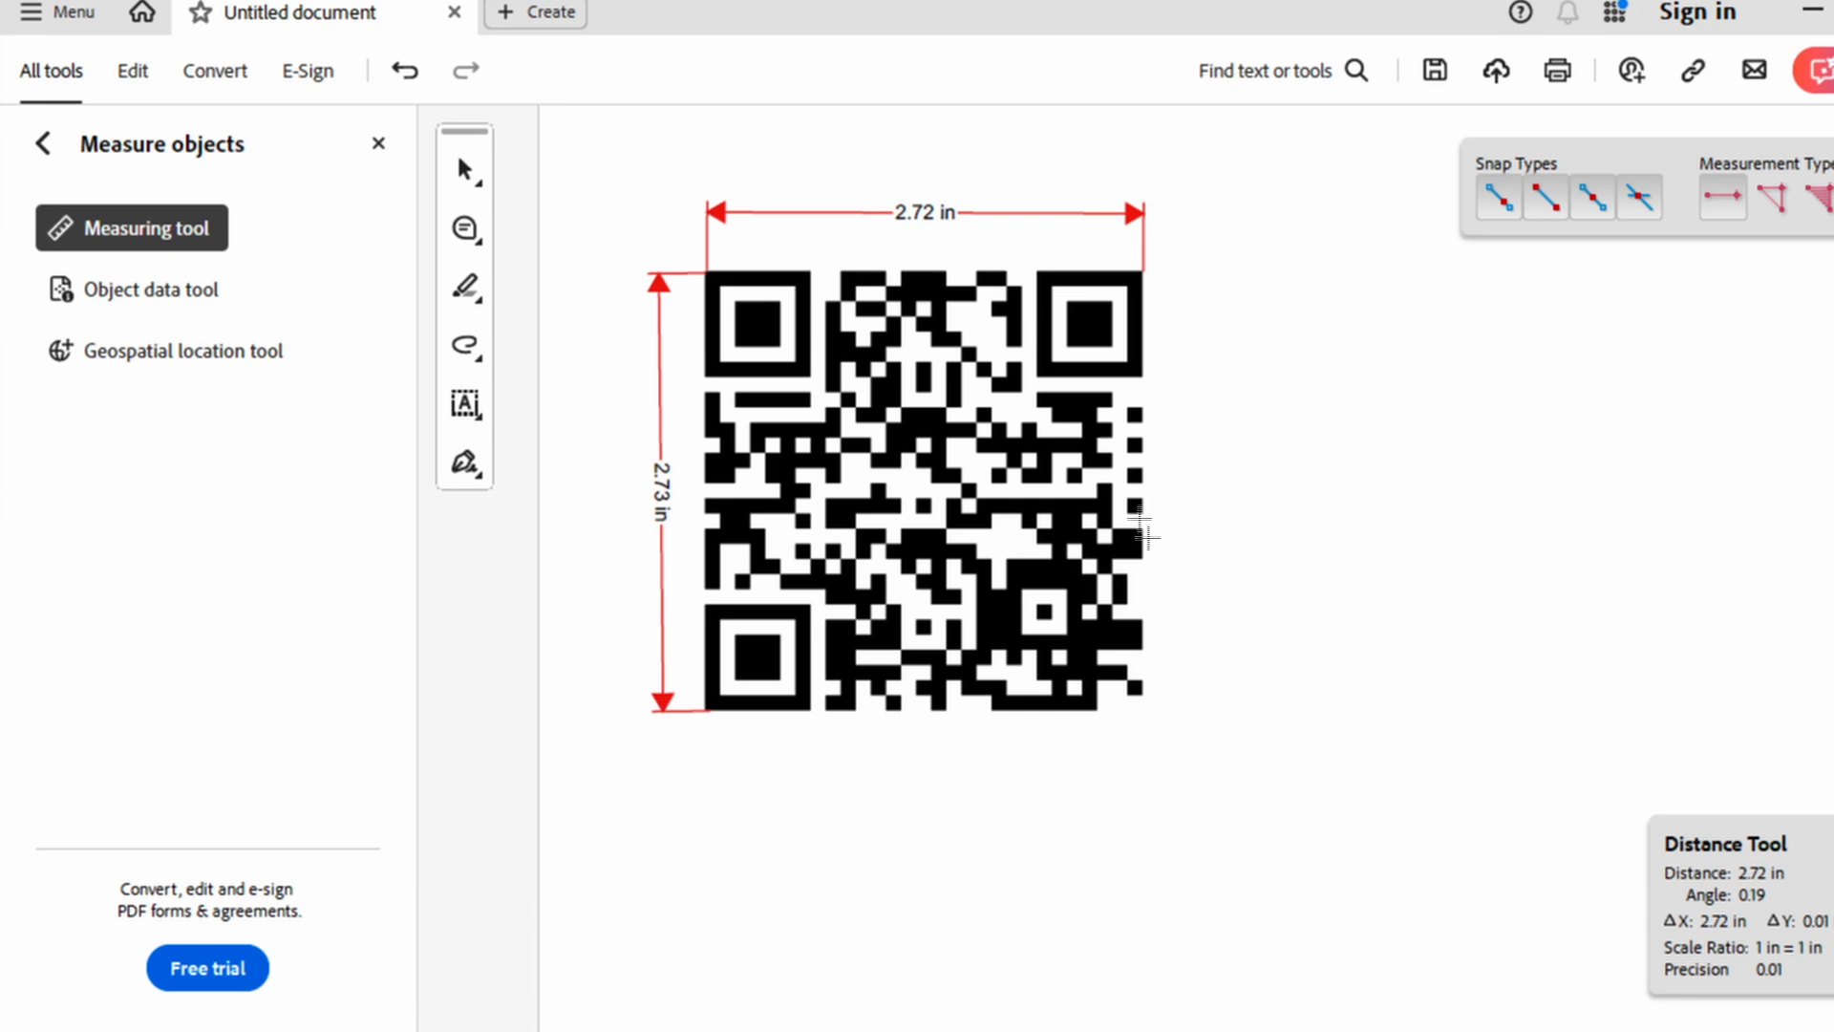
Step: Switch back to the Google Docs document and select the QR code to check its image size
mouse_move(1242, 1028)
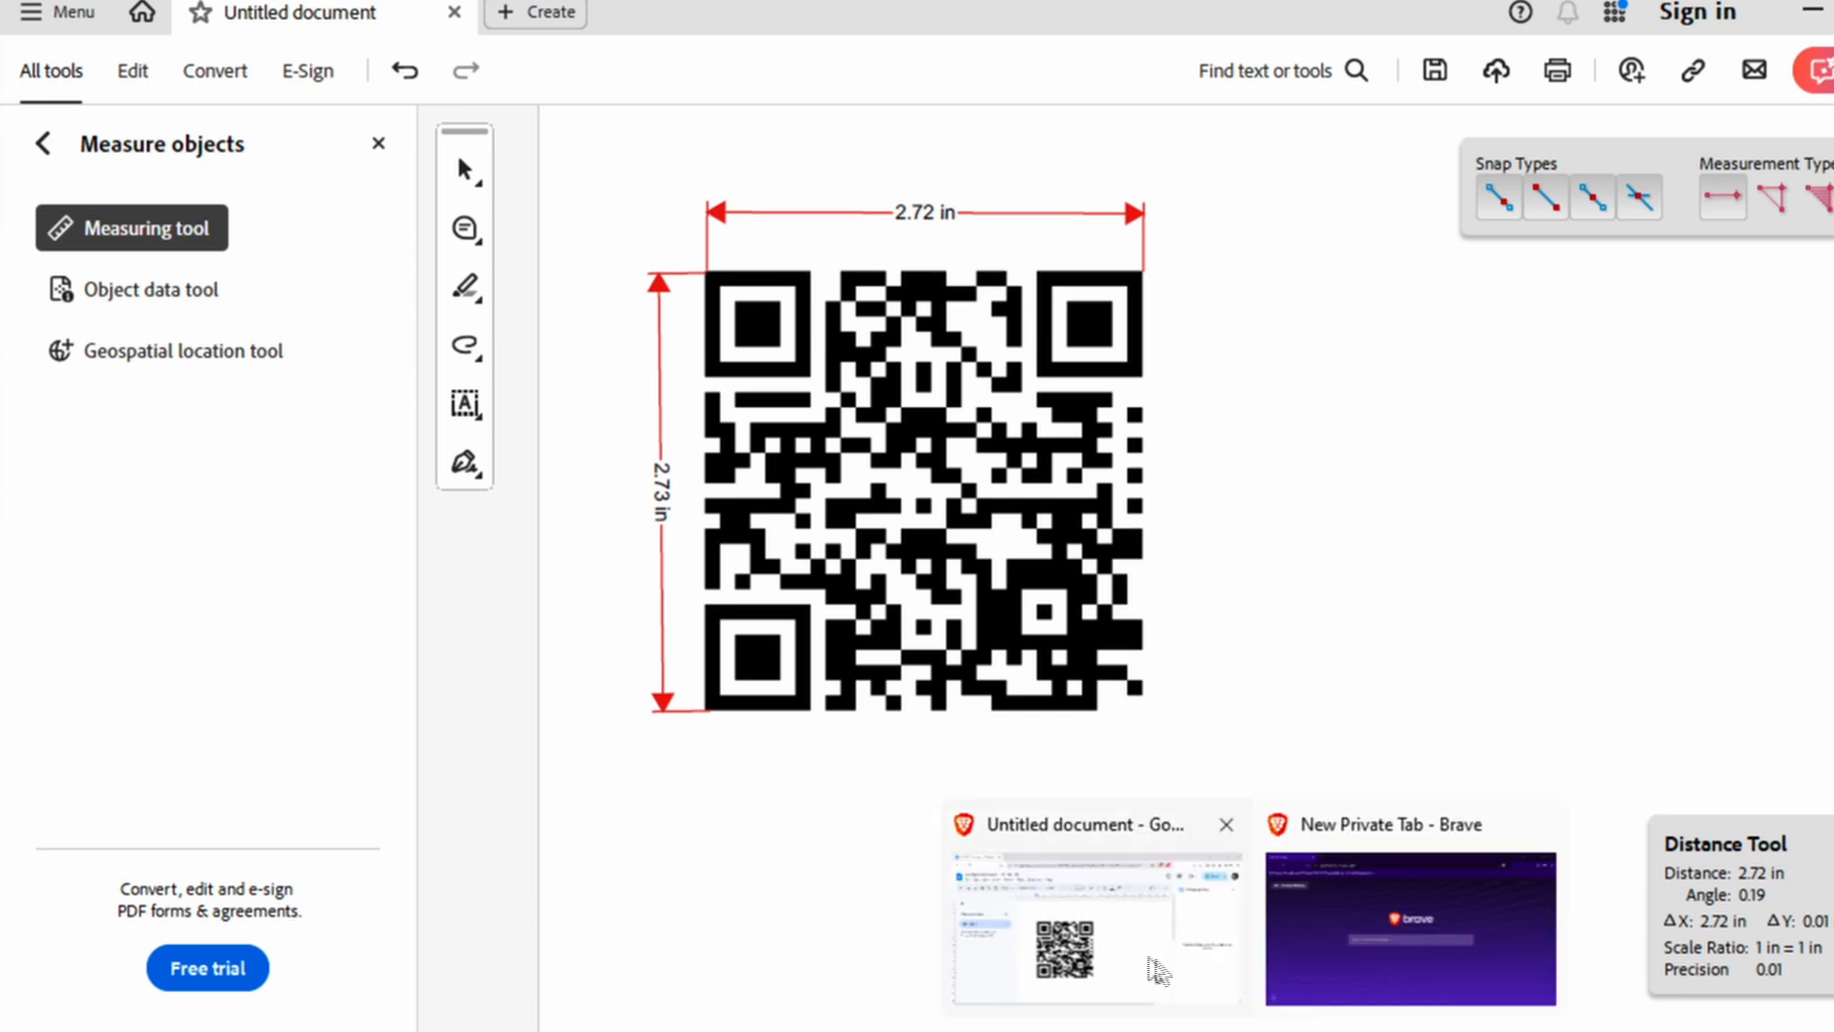
click(1158, 970)
click(841, 612)
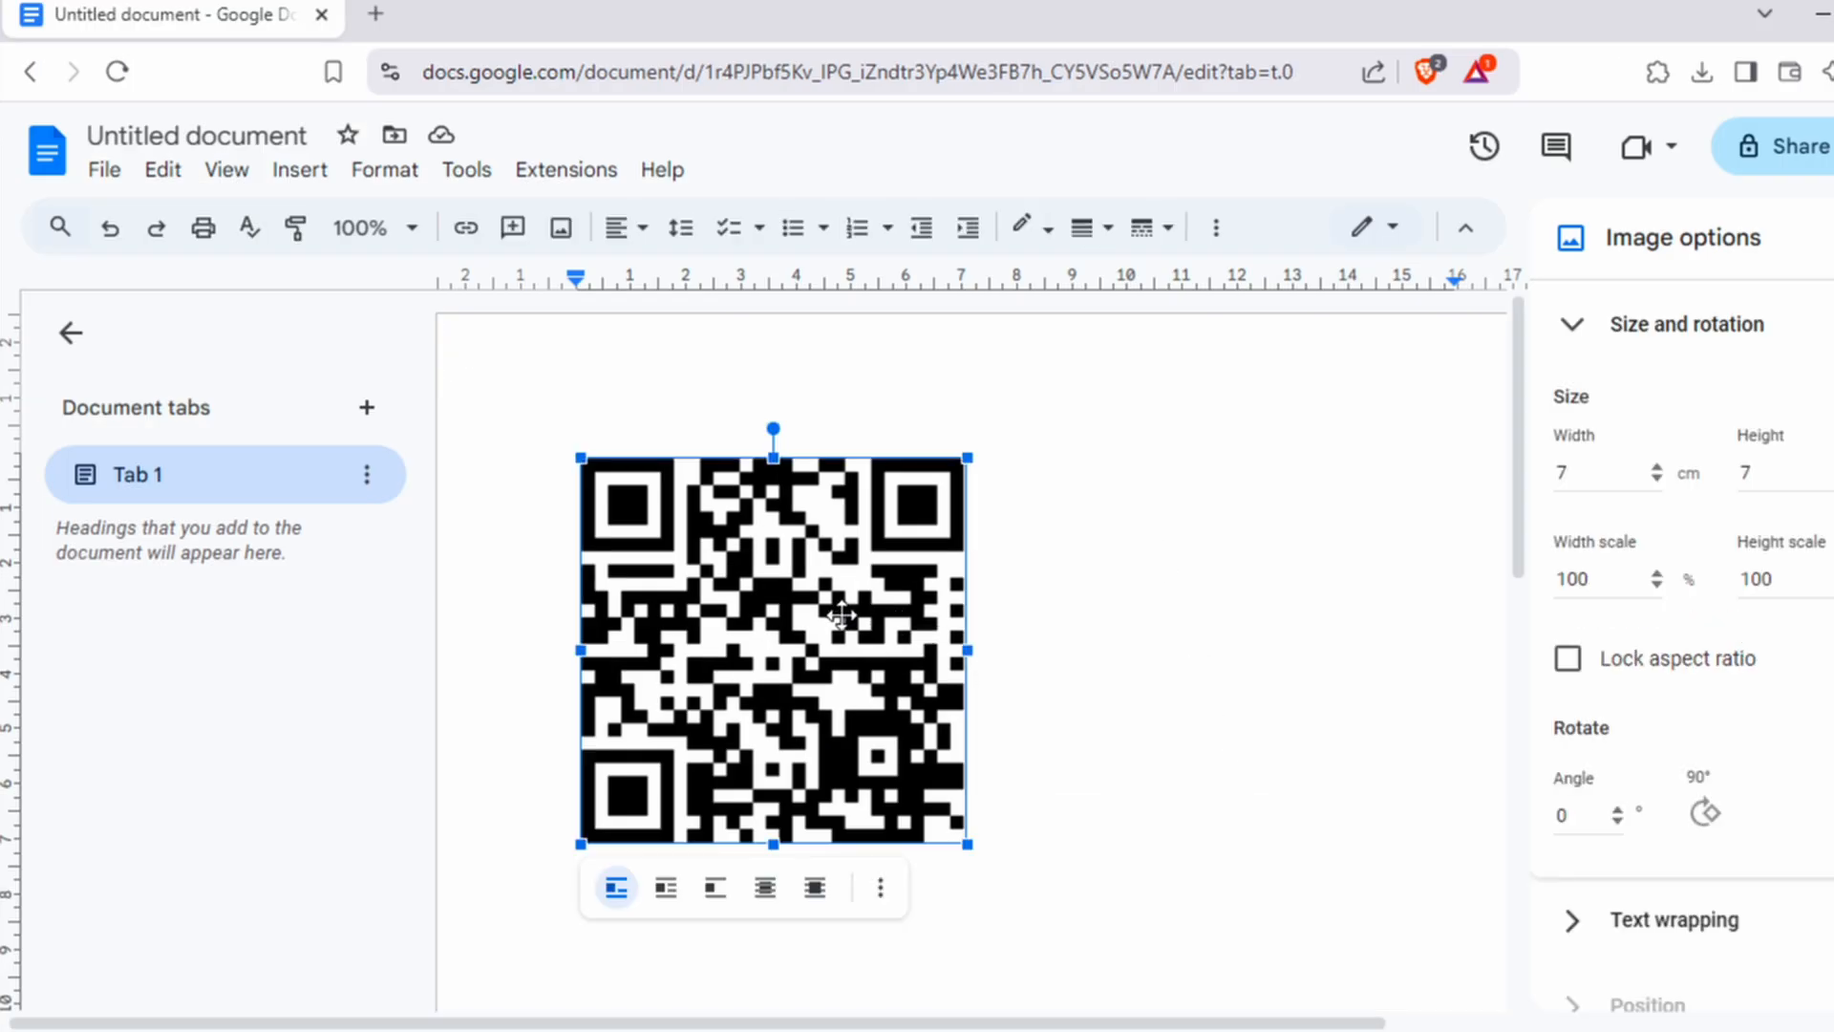
Step: Switch to the Excel barcode workbook and copy the QR code cell E2 on Sheet1
click(1272, 994)
click(1242, 1030)
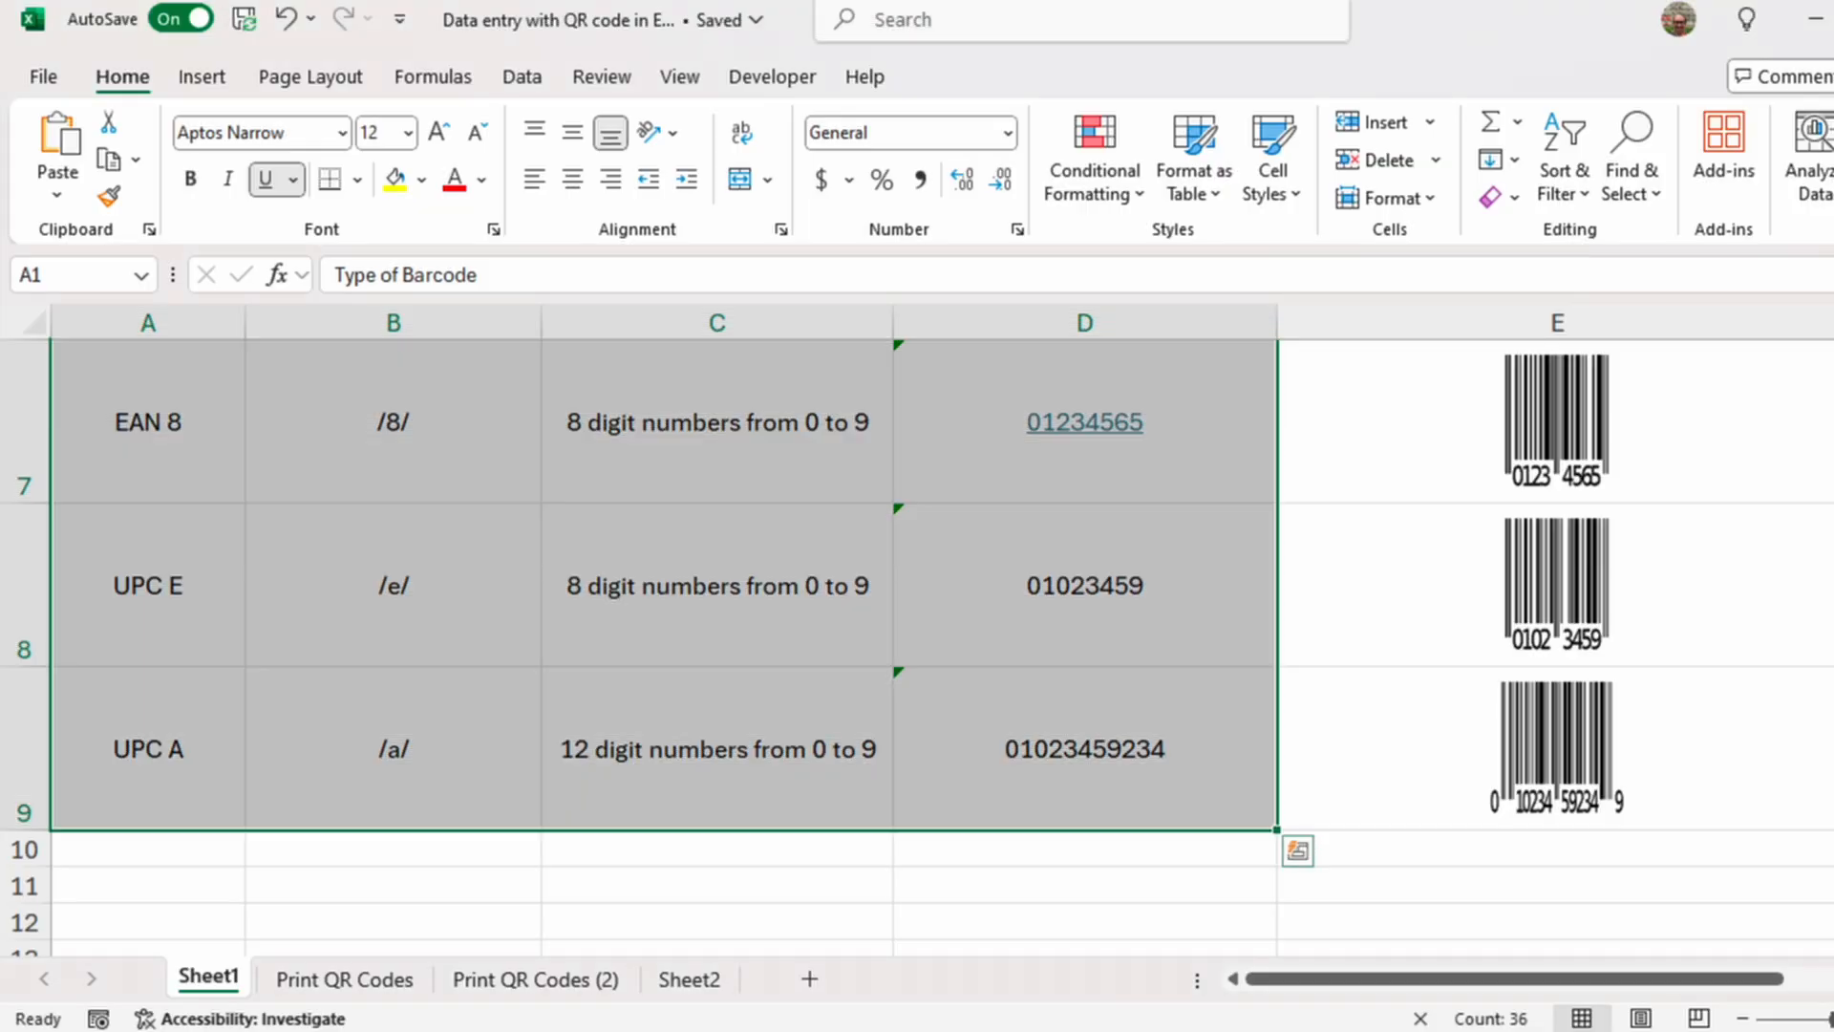
click(1431, 582)
scroll(1432, 581, up, 6)
scroll(1432, 581, up, 1)
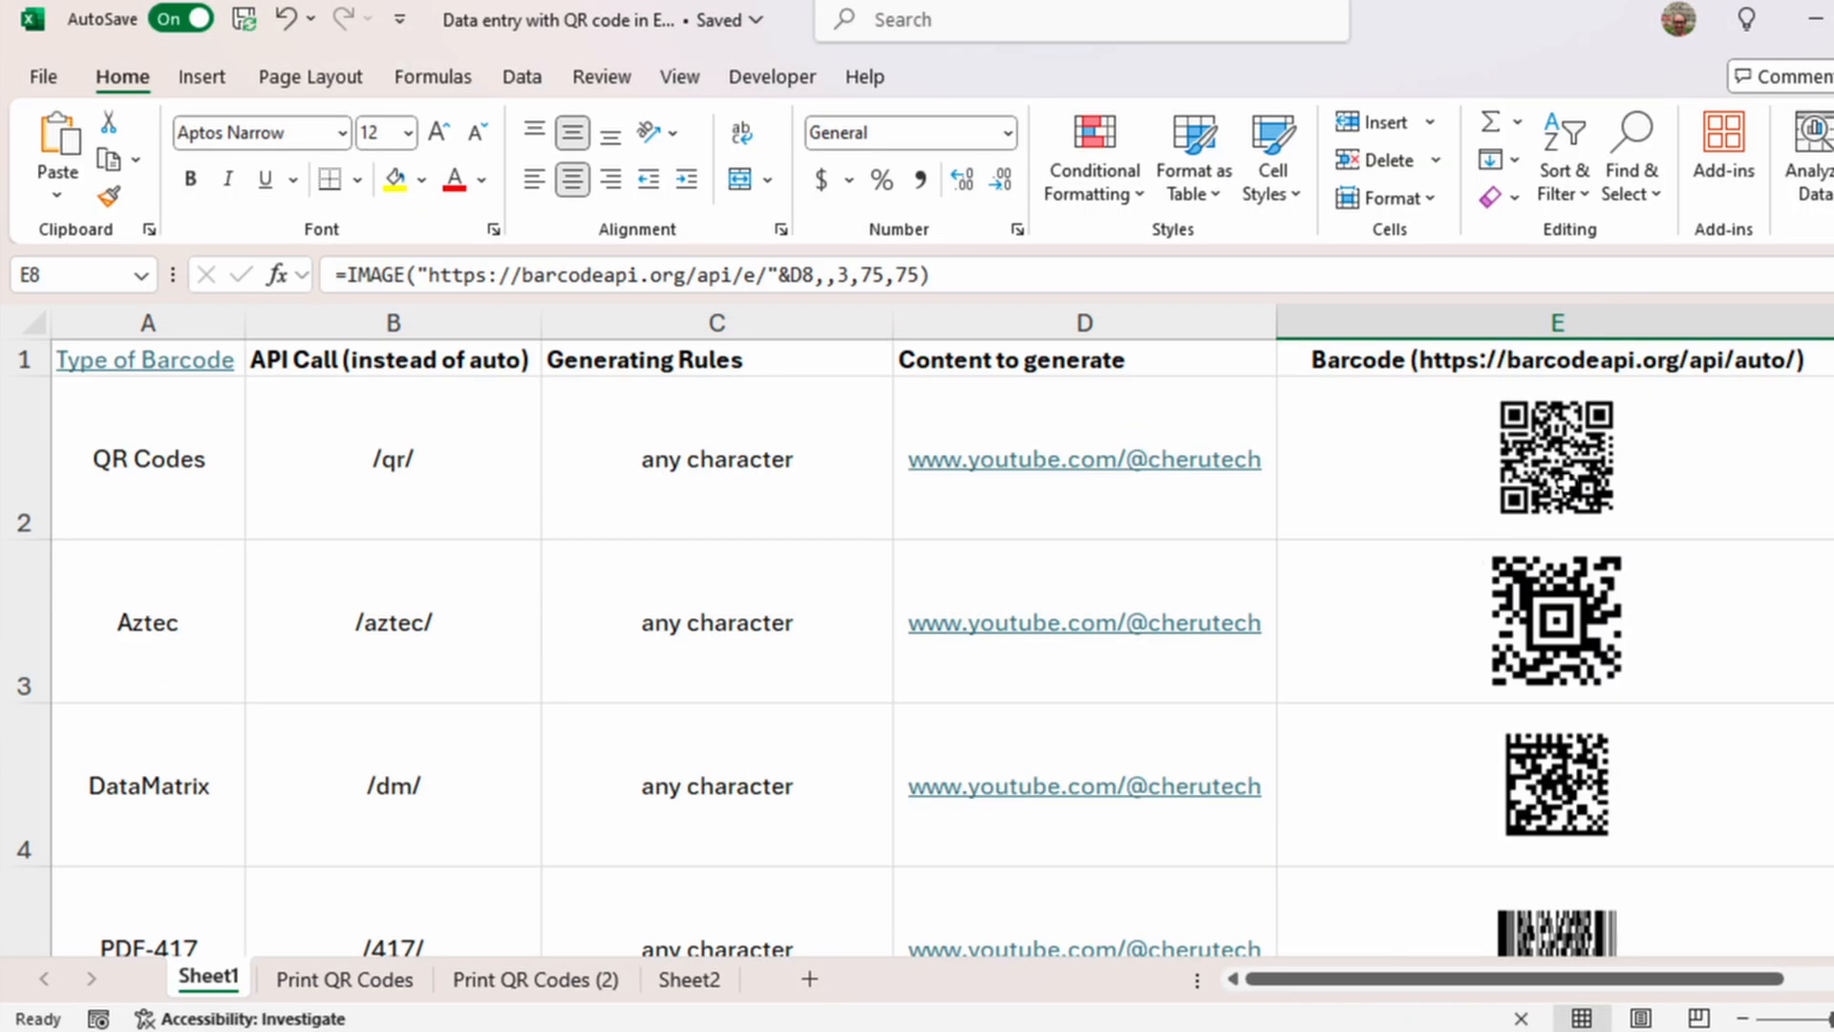
click(1436, 472)
key(ctrl+c)
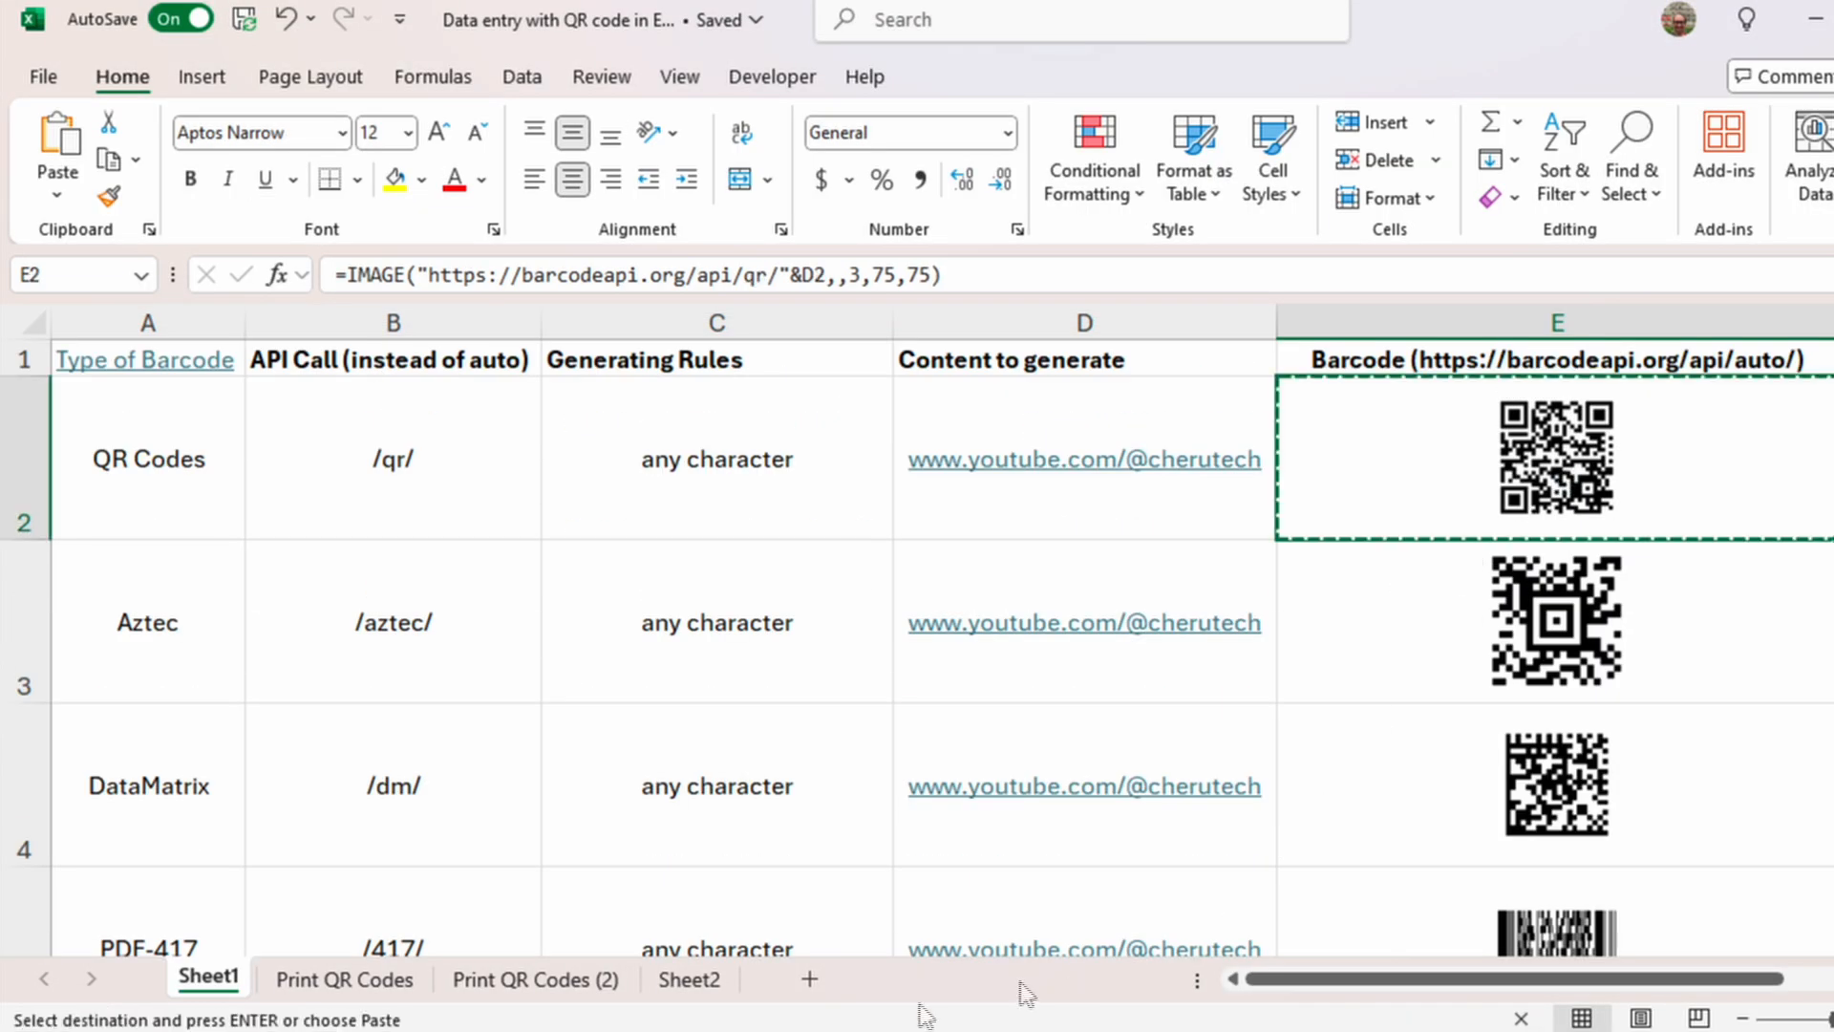
Step: Switch to the blank Word document, paste the copied QR code and select the image
click(898, 1030)
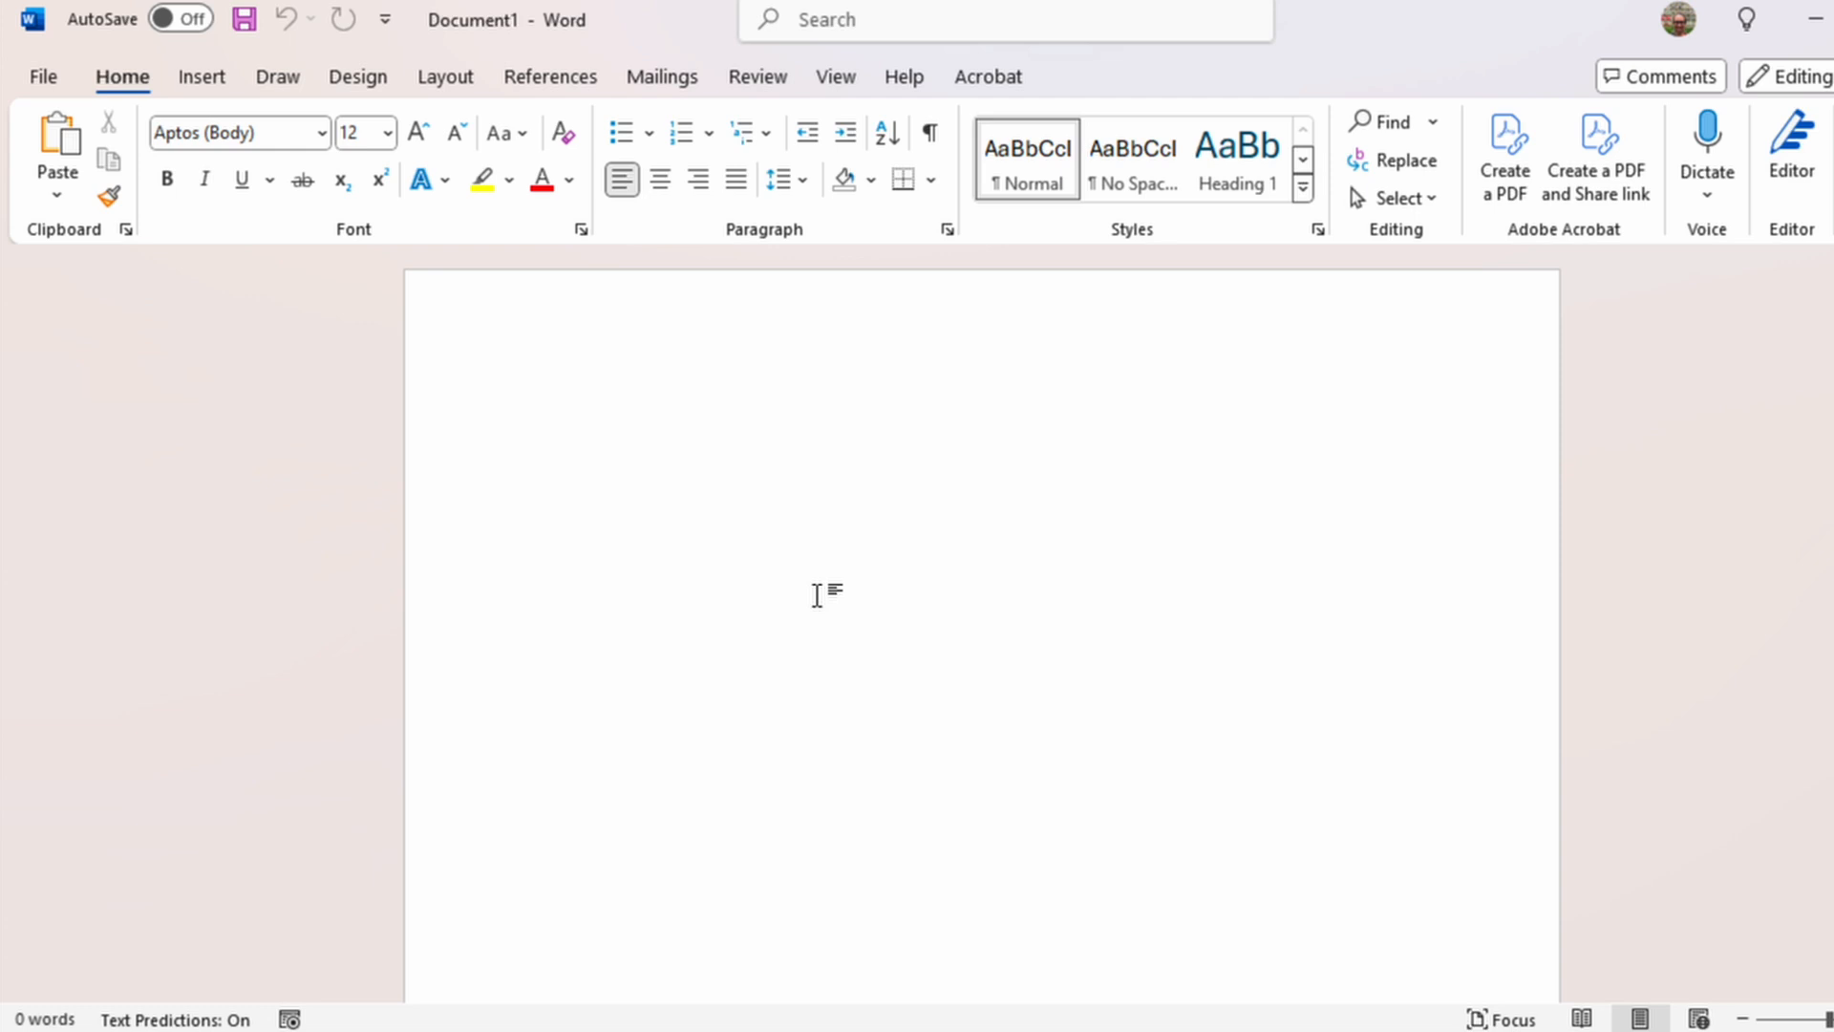
key(ctrl+v)
click(829, 597)
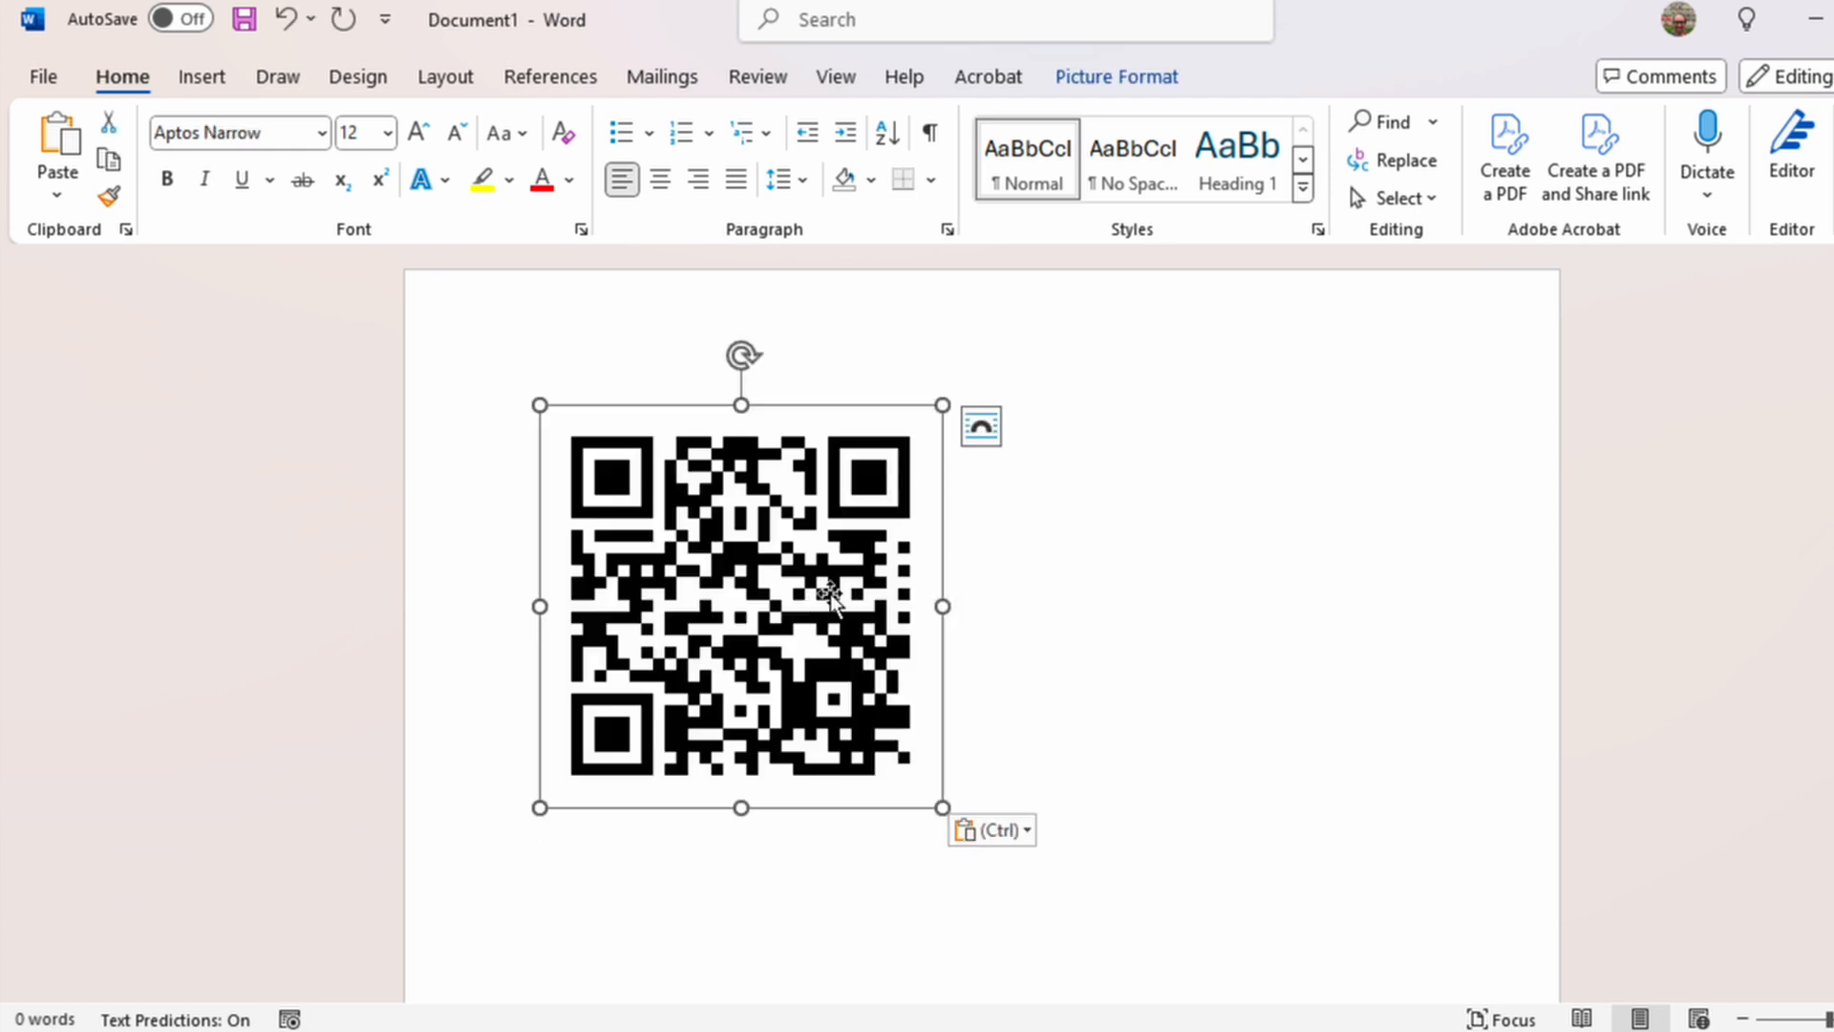
right_click(830, 593)
click(805, 594)
Step: Crop the white margins off all four sides of the QR code picture in Word
click(1105, 82)
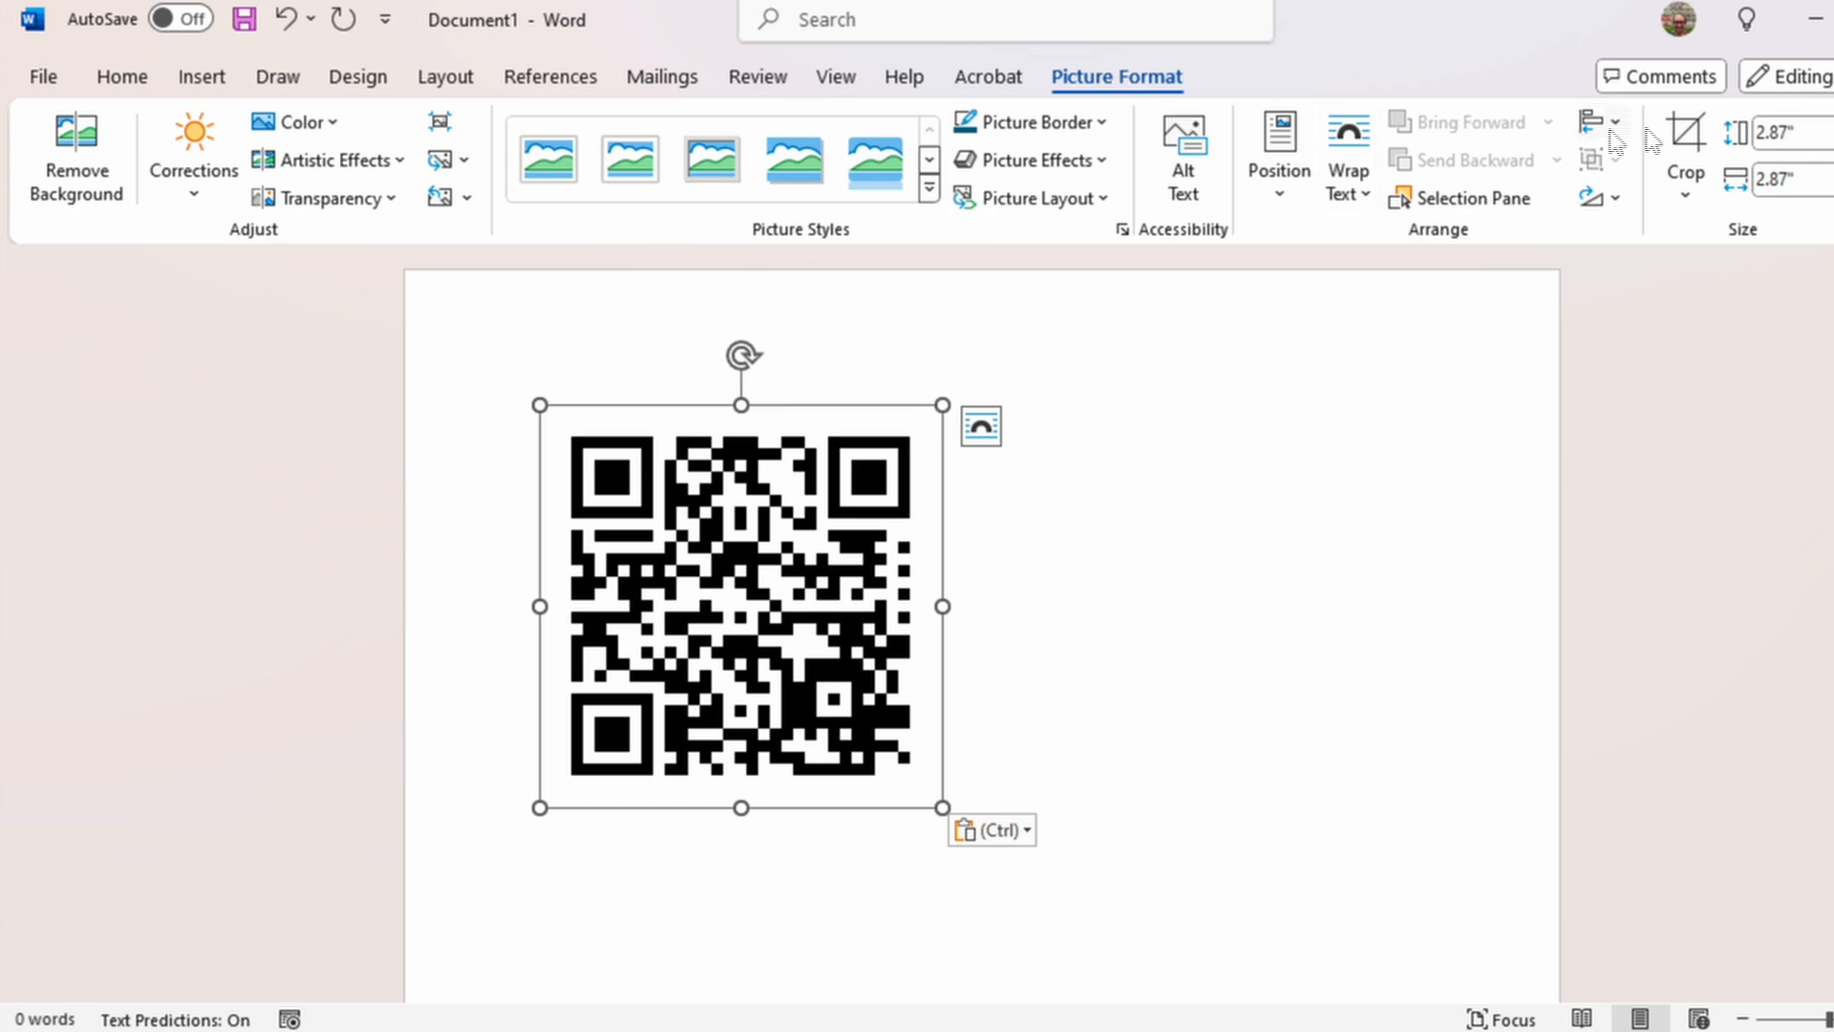
click(1685, 152)
drag(936, 810, 909, 774)
drag(546, 411, 570, 434)
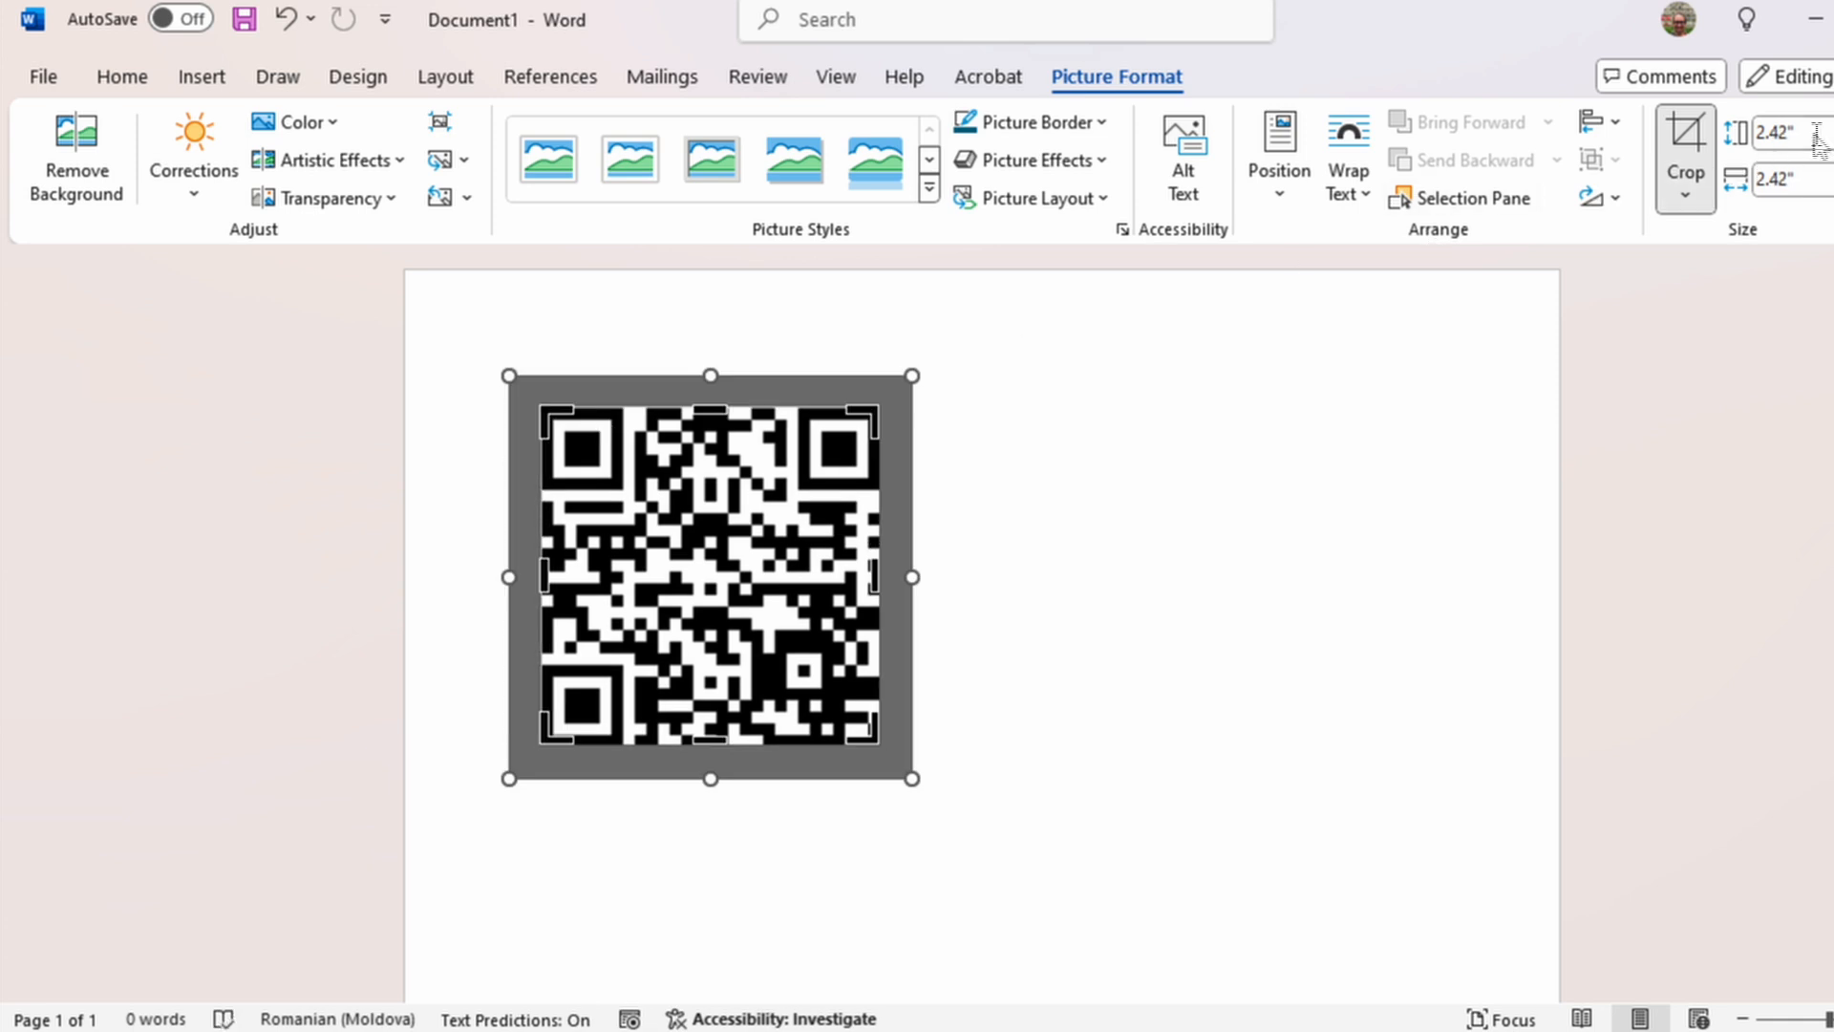
Step: Set the cropped QR code picture's height to 3 inches, keeping its proportions, and deselect it
click(1786, 131)
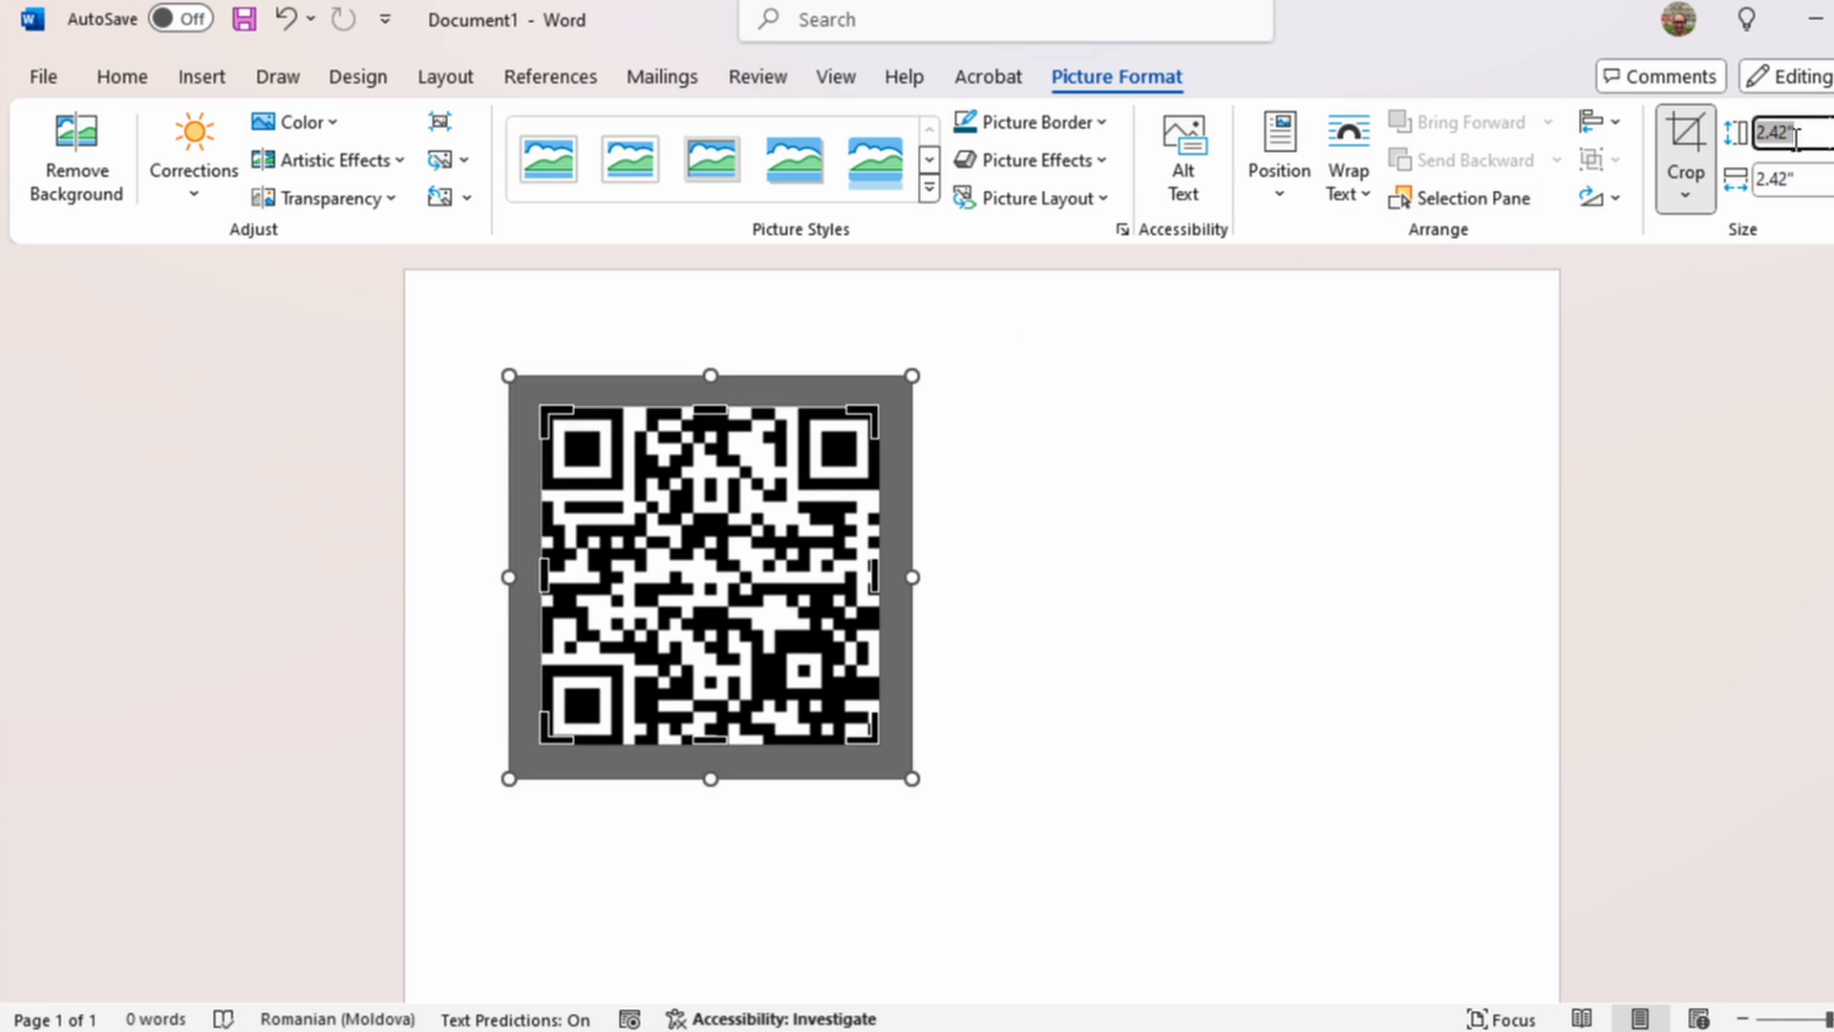
text(3)
key(Return)
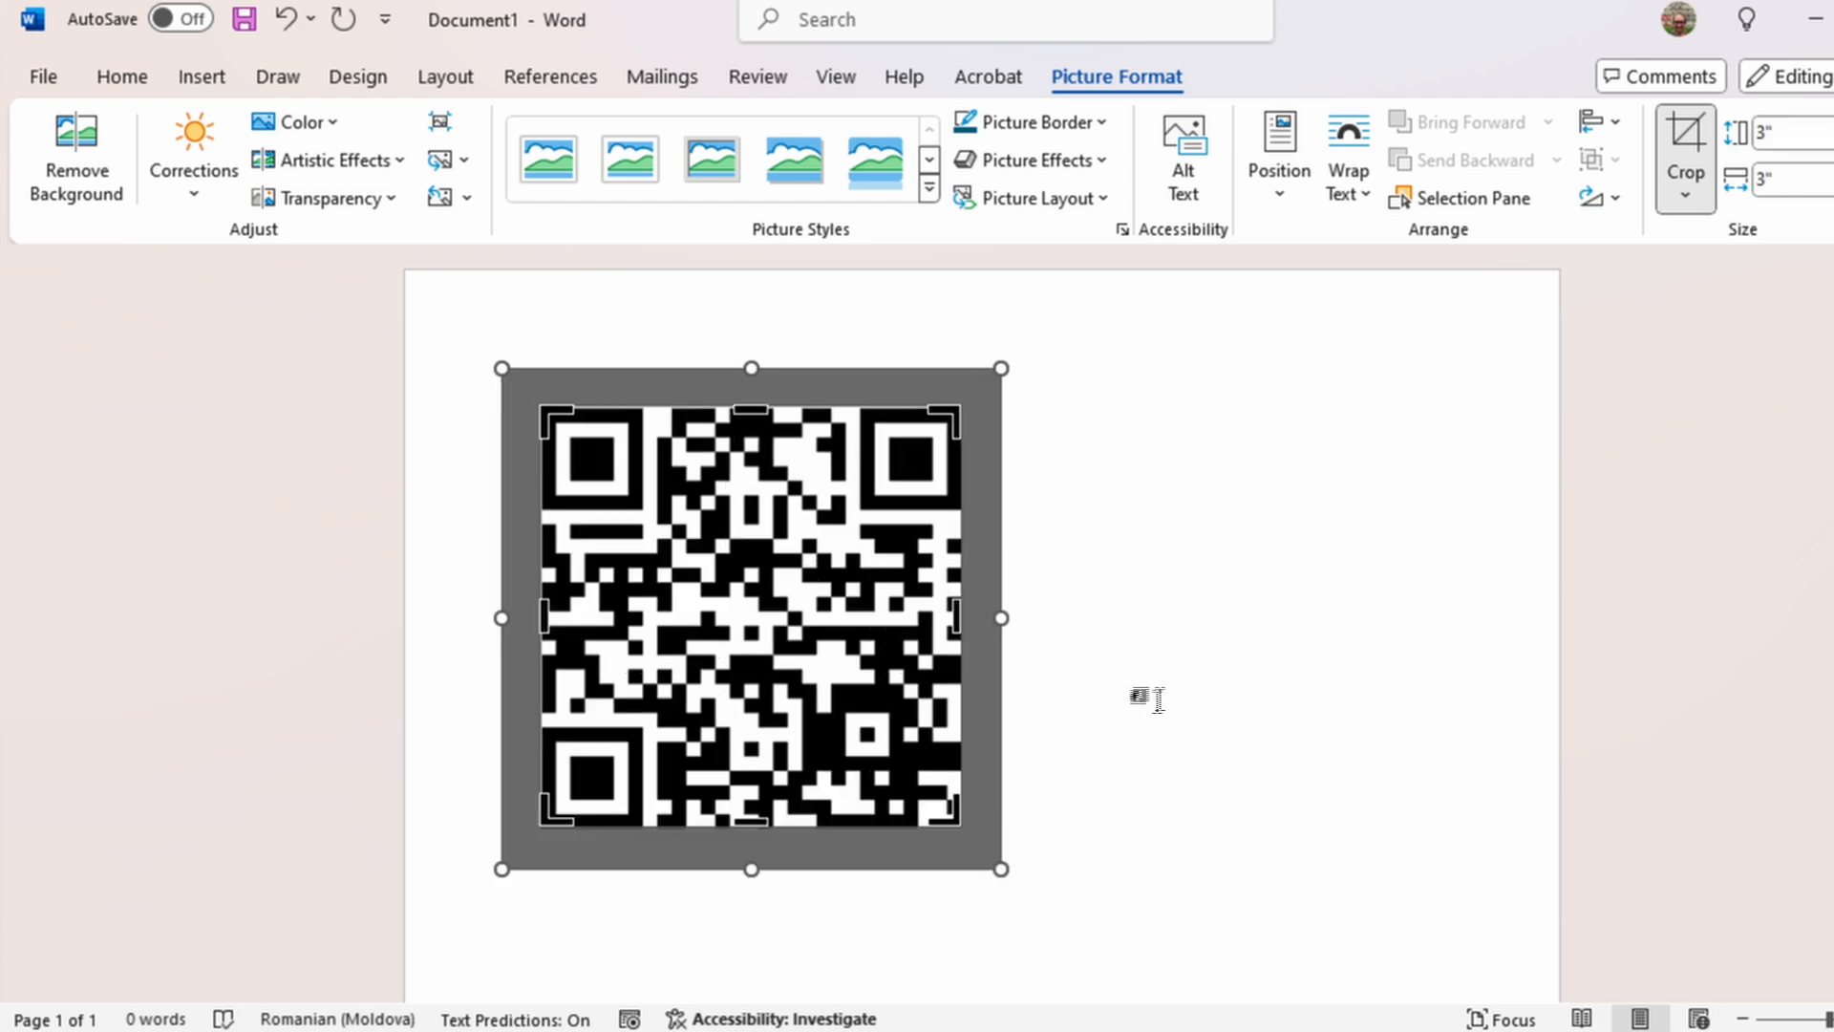
click(1146, 689)
Step: Export the Word document as a PDF named "Doc2 qr"
click(789, 606)
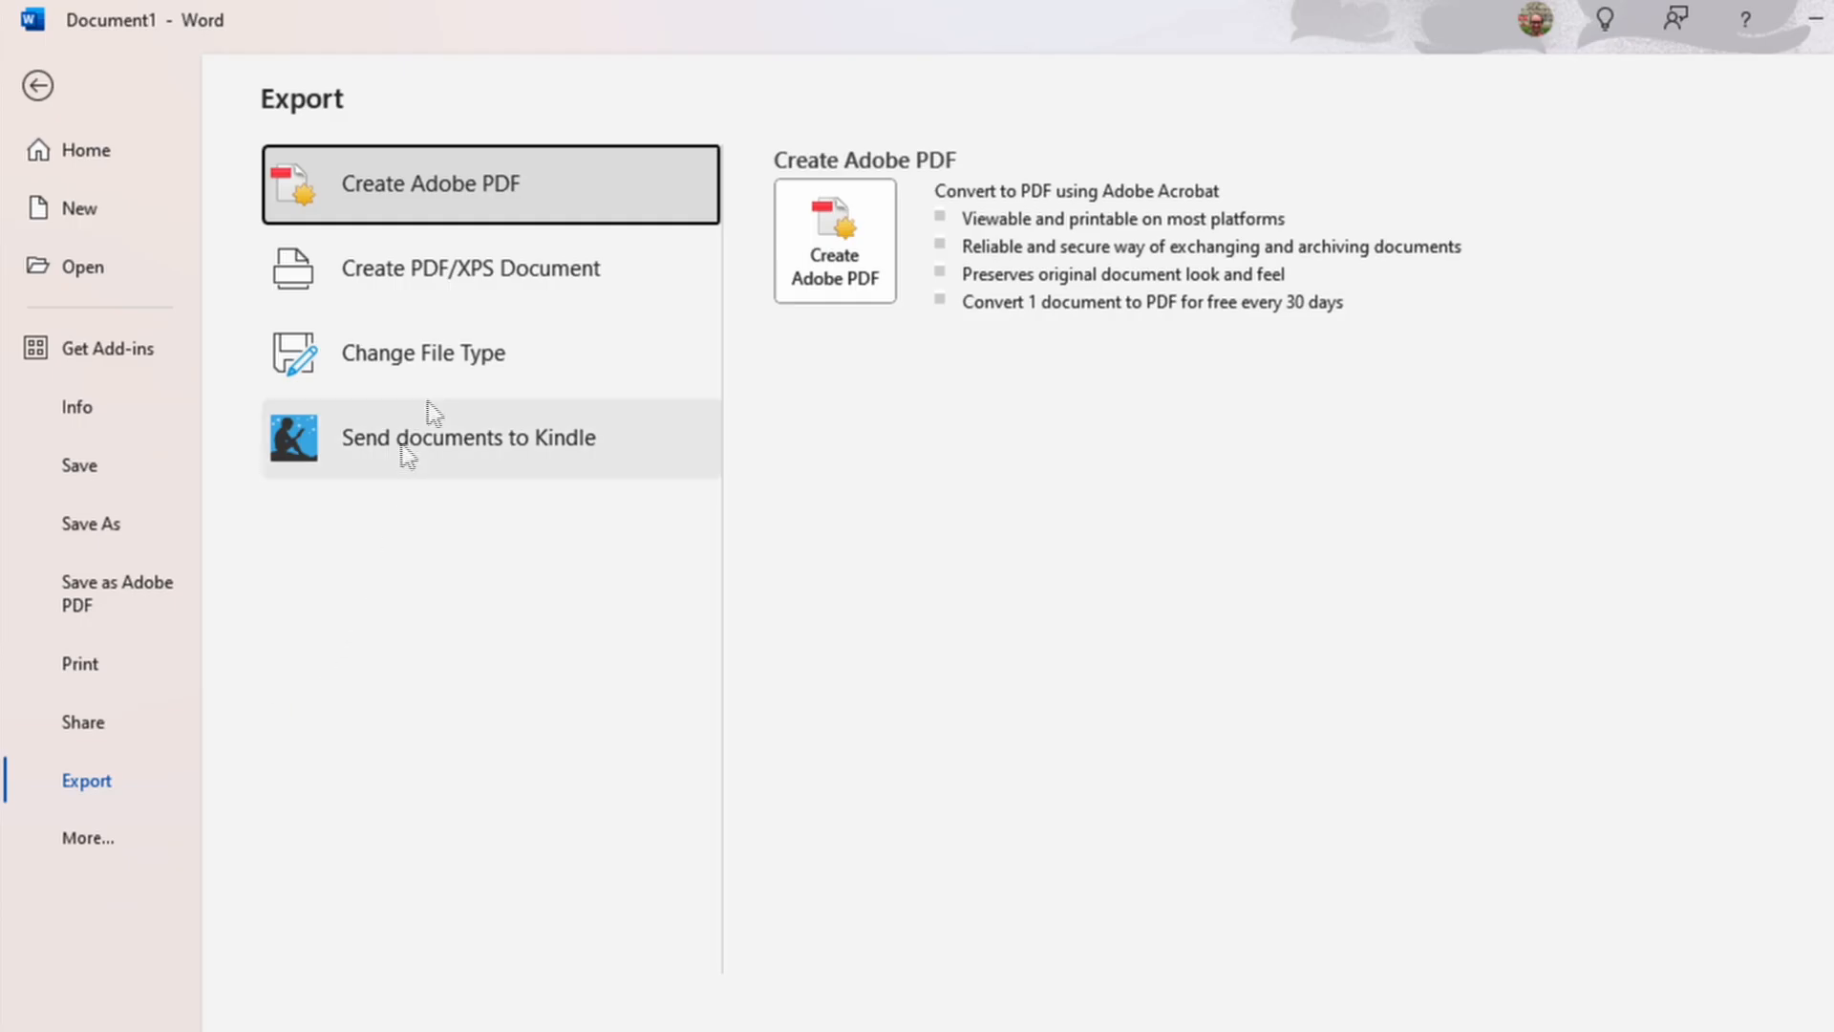
click(476, 294)
click(831, 377)
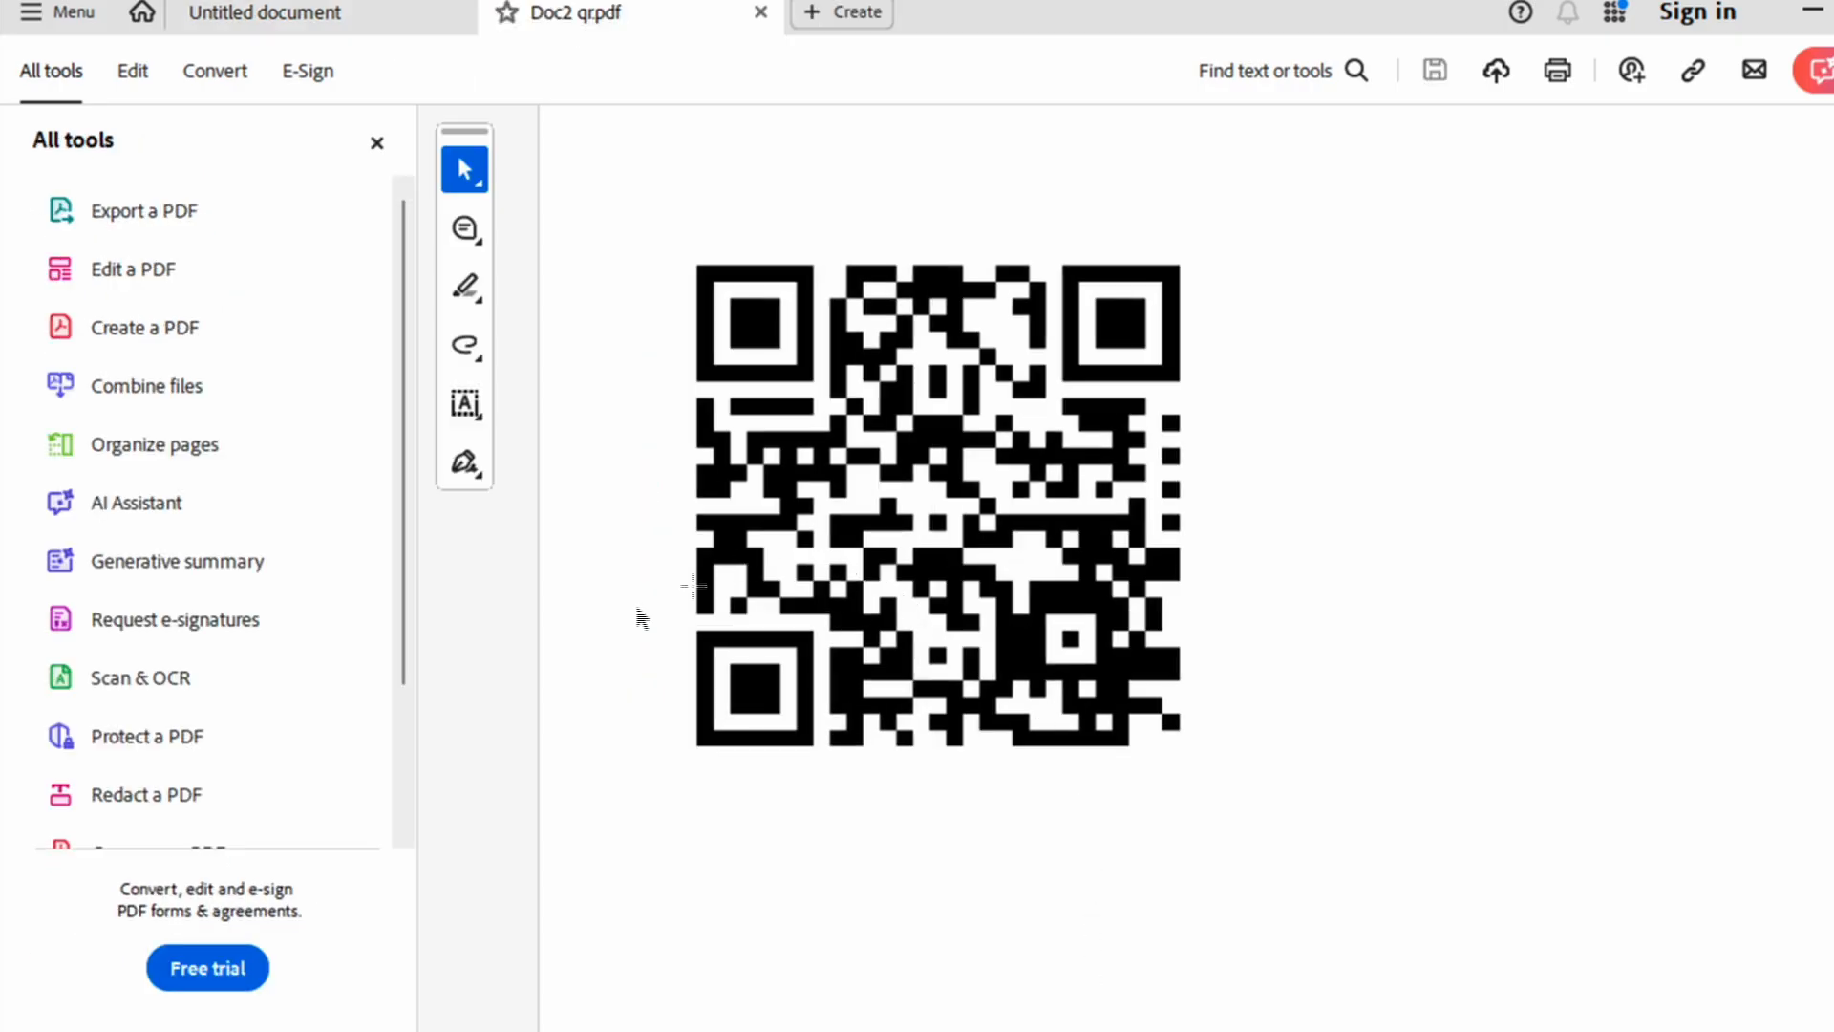
Step: Find the object measurement tools for the Doc2 qr PDF in Acrobat and activate the measuring tool
scroll(319, 684, down, 3)
click(90, 793)
scroll(274, 629, down, 5)
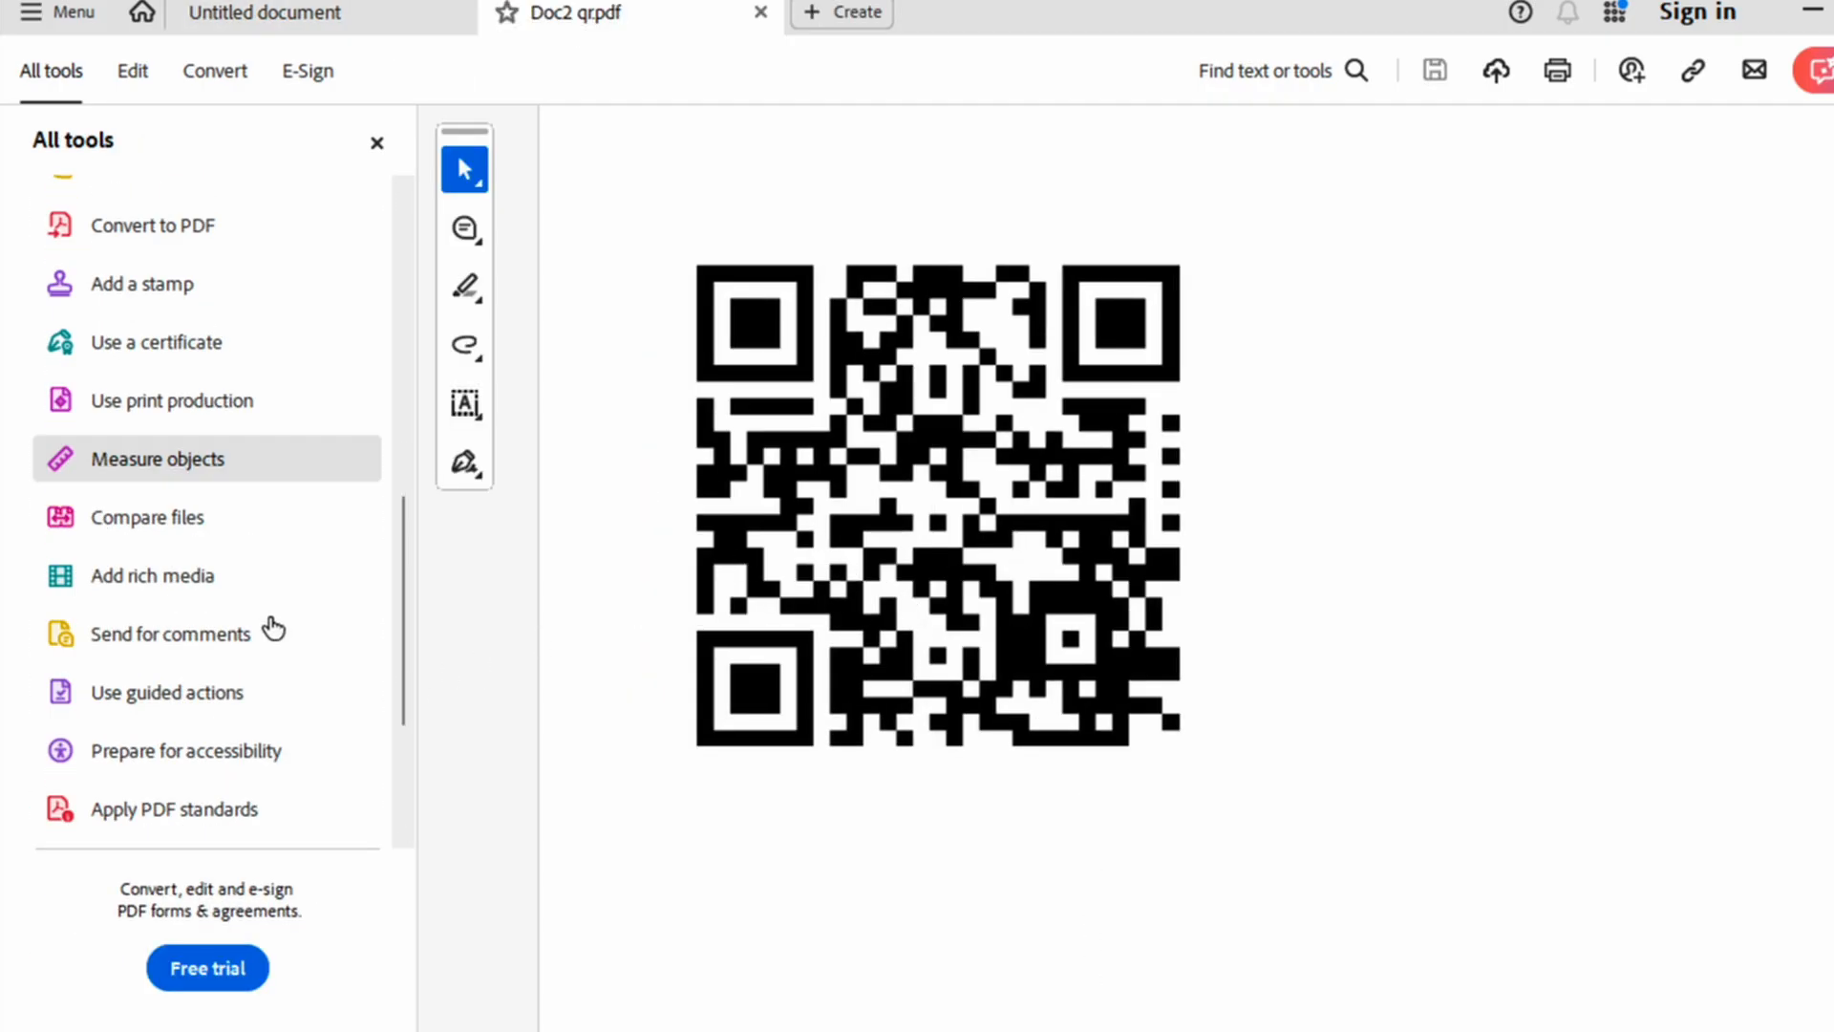
scroll(274, 628, down, 2)
click(144, 238)
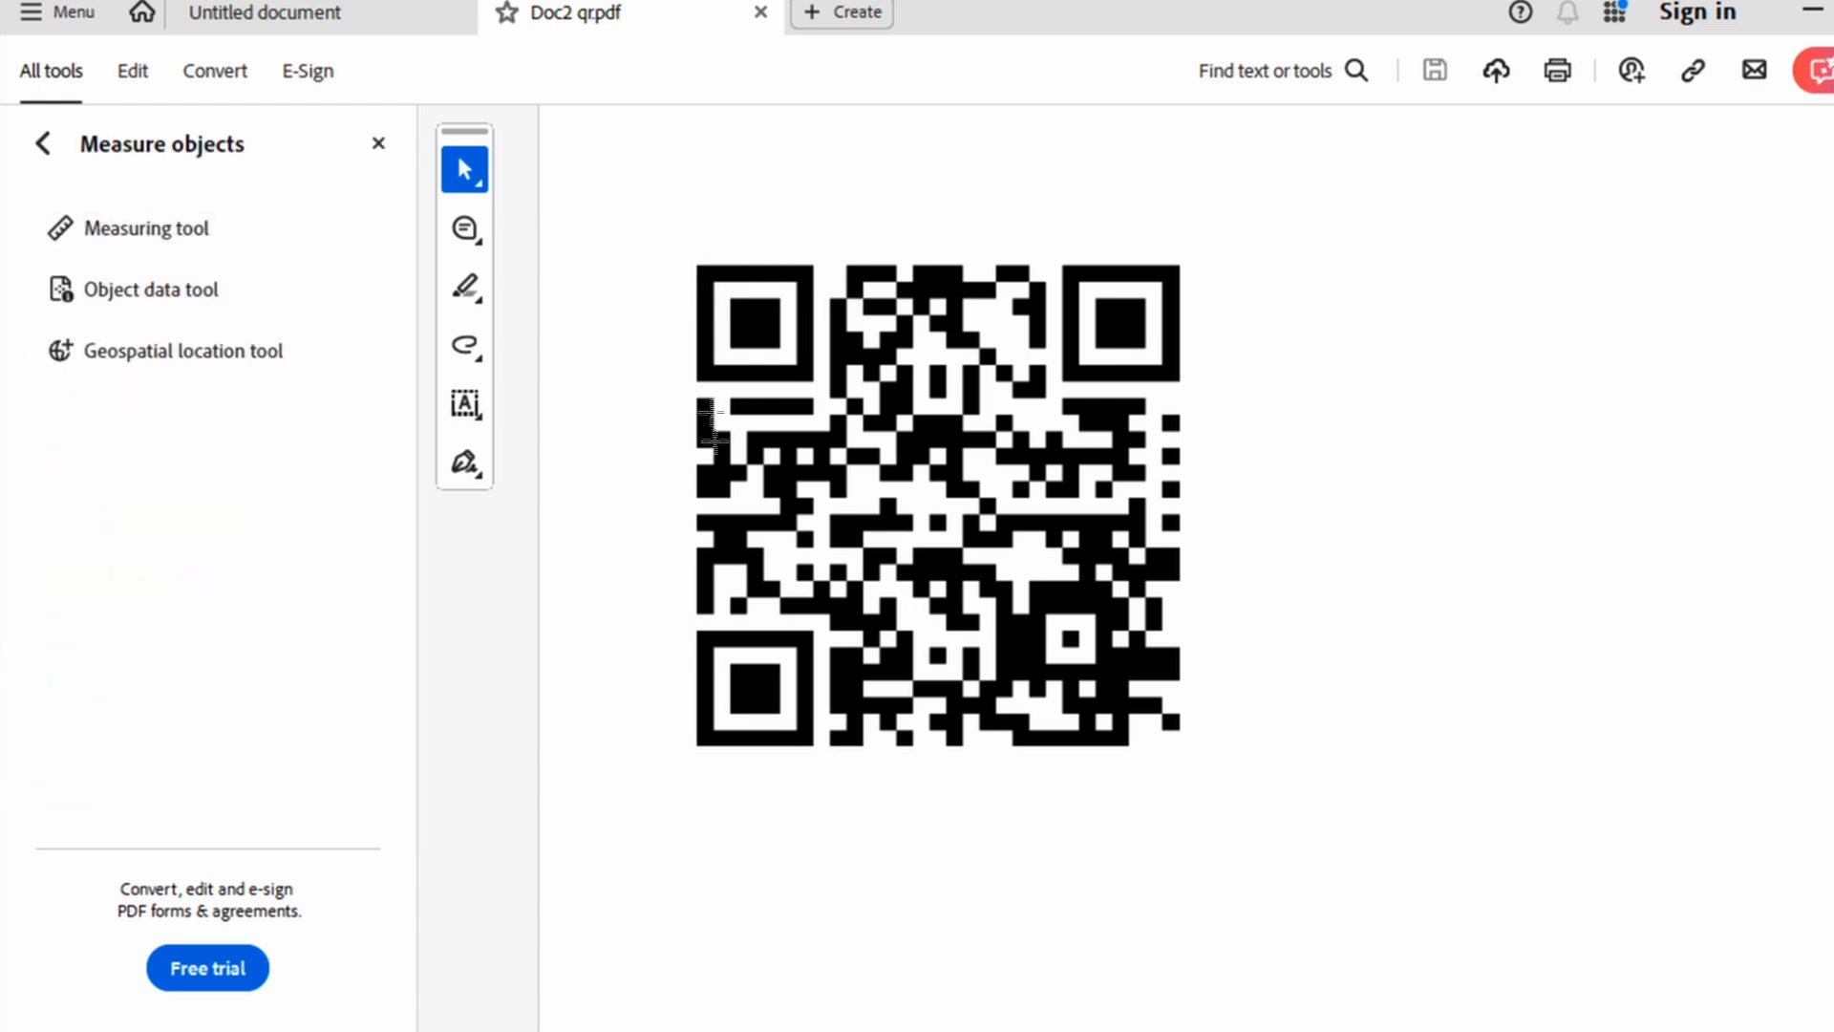
click(146, 228)
Step: Measure the height and the width of the QR code in the Doc2 qr PDF, placing both dimension lines outside the code
click(698, 263)
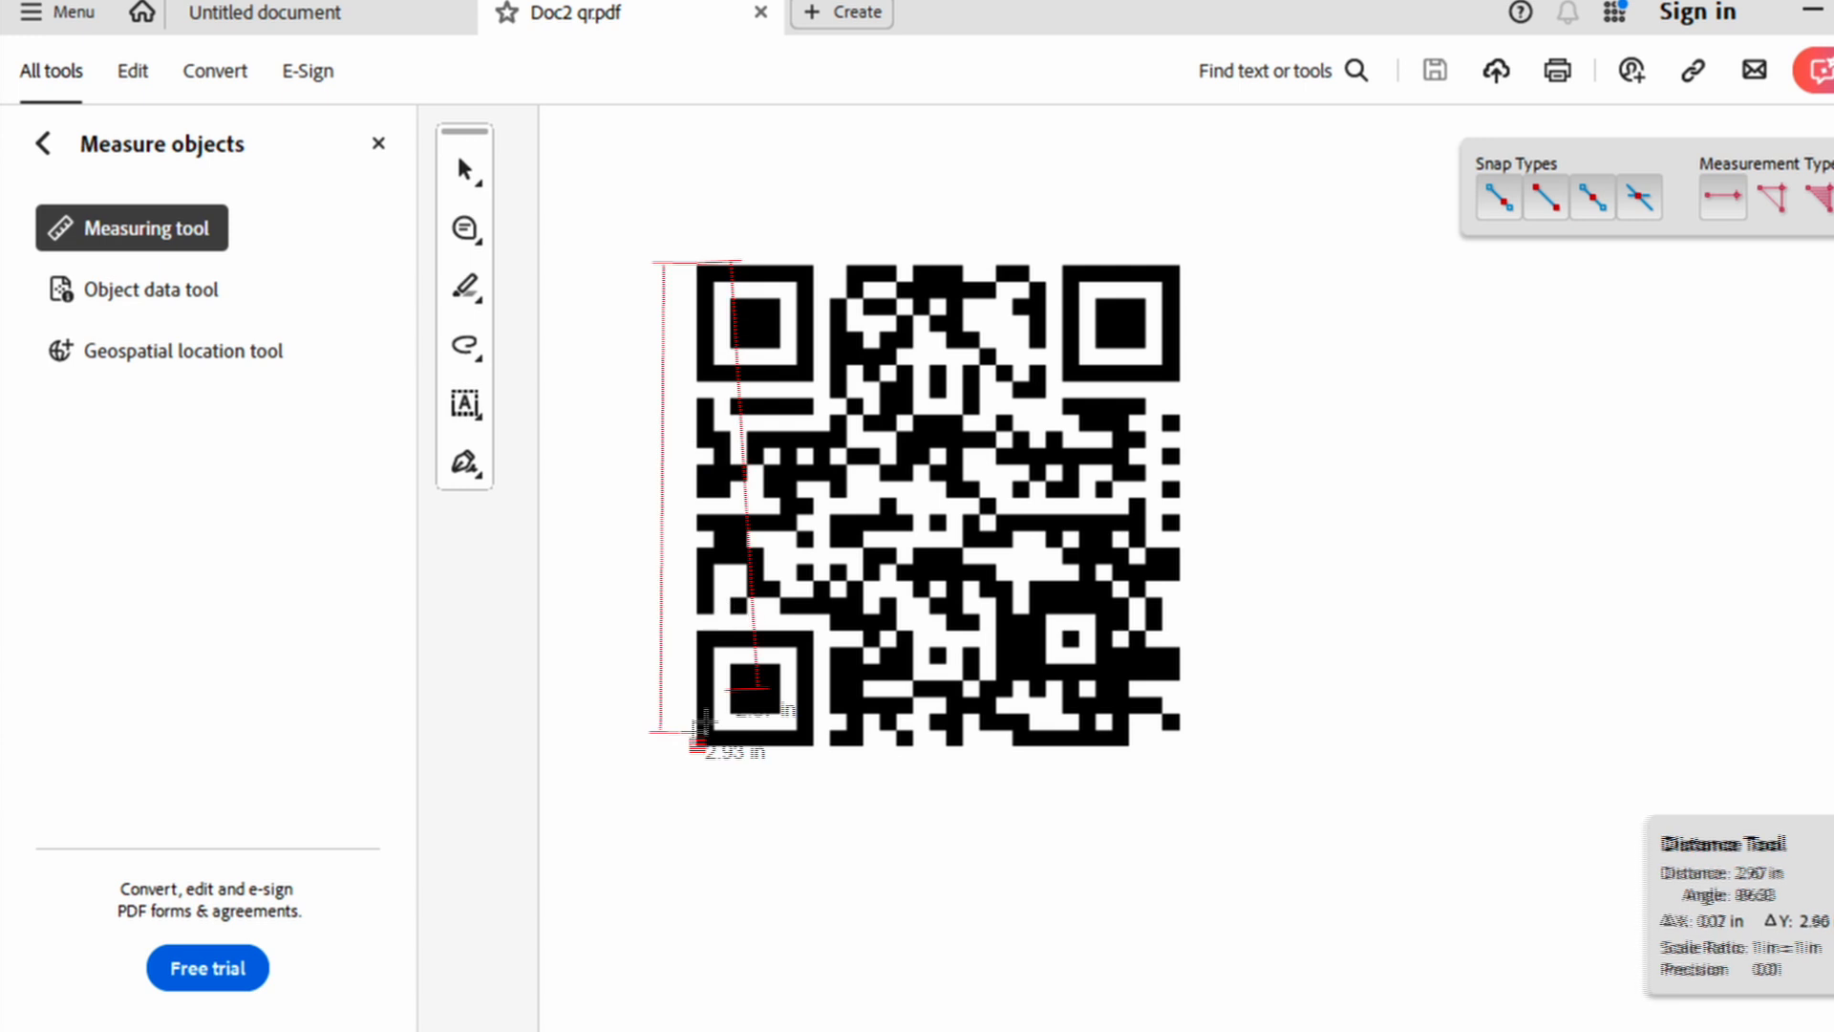
click(698, 743)
click(658, 578)
click(698, 264)
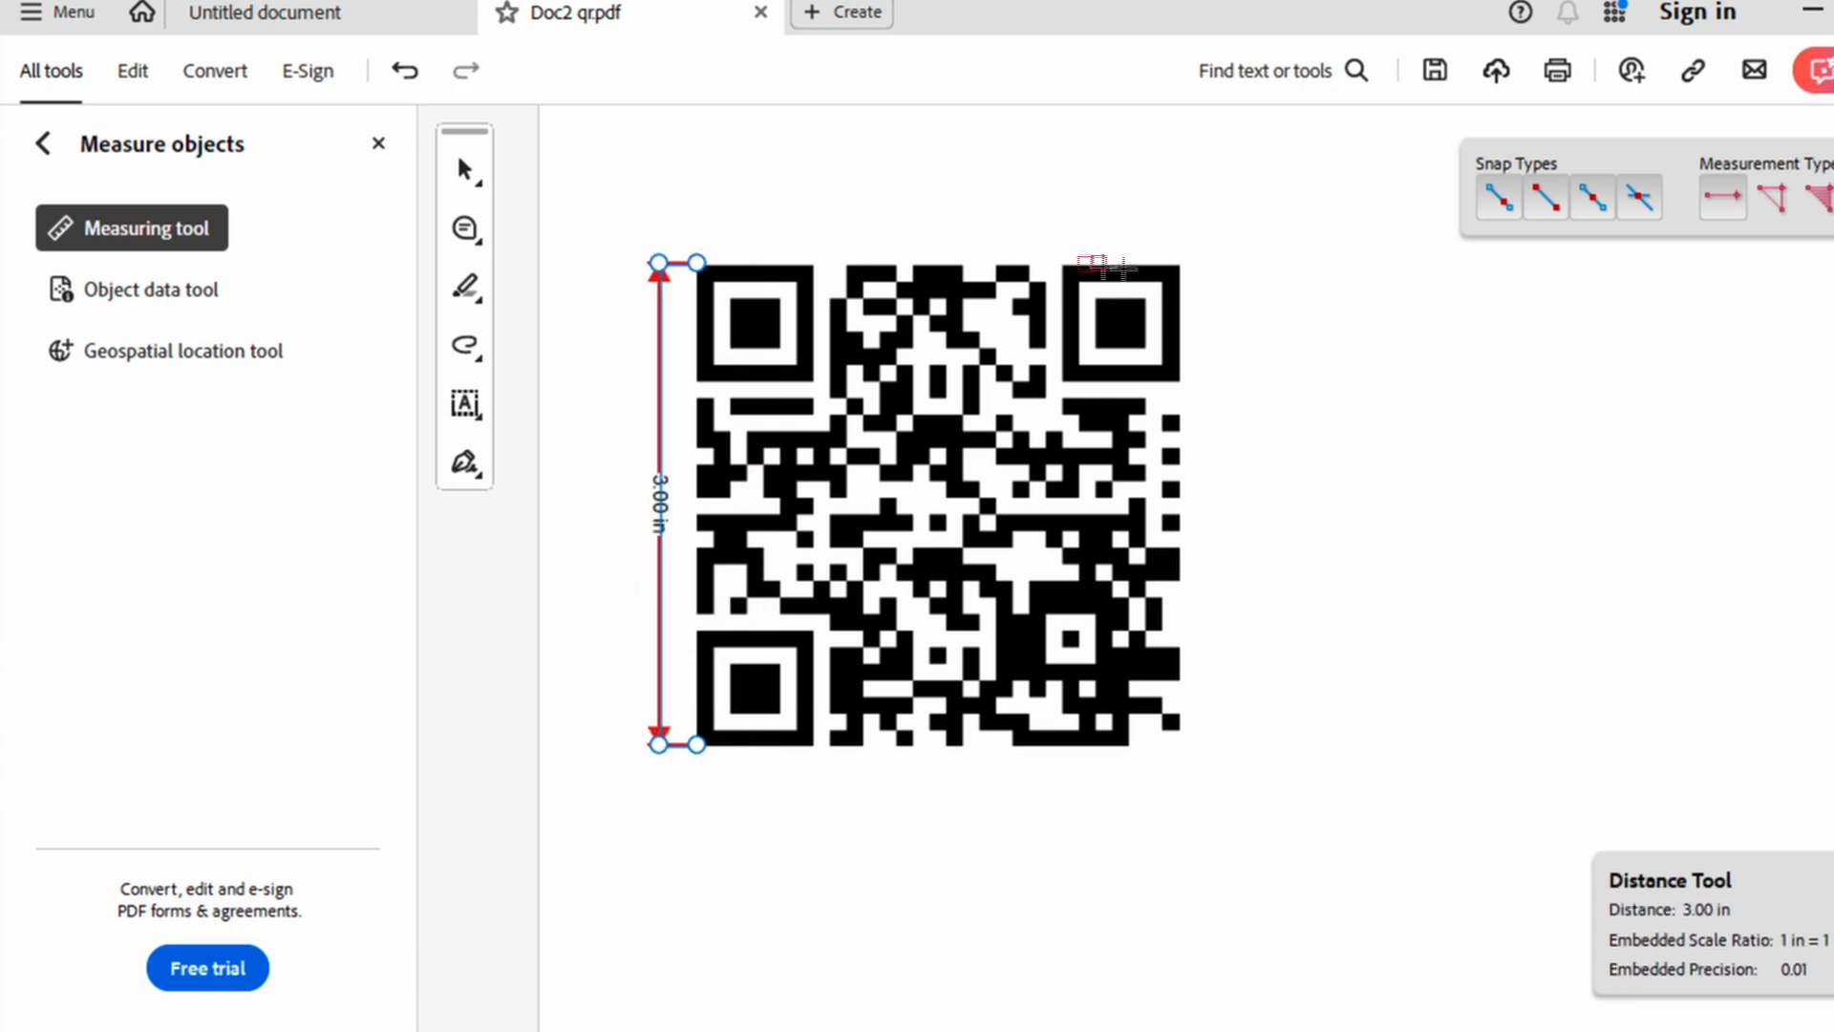
click(1180, 265)
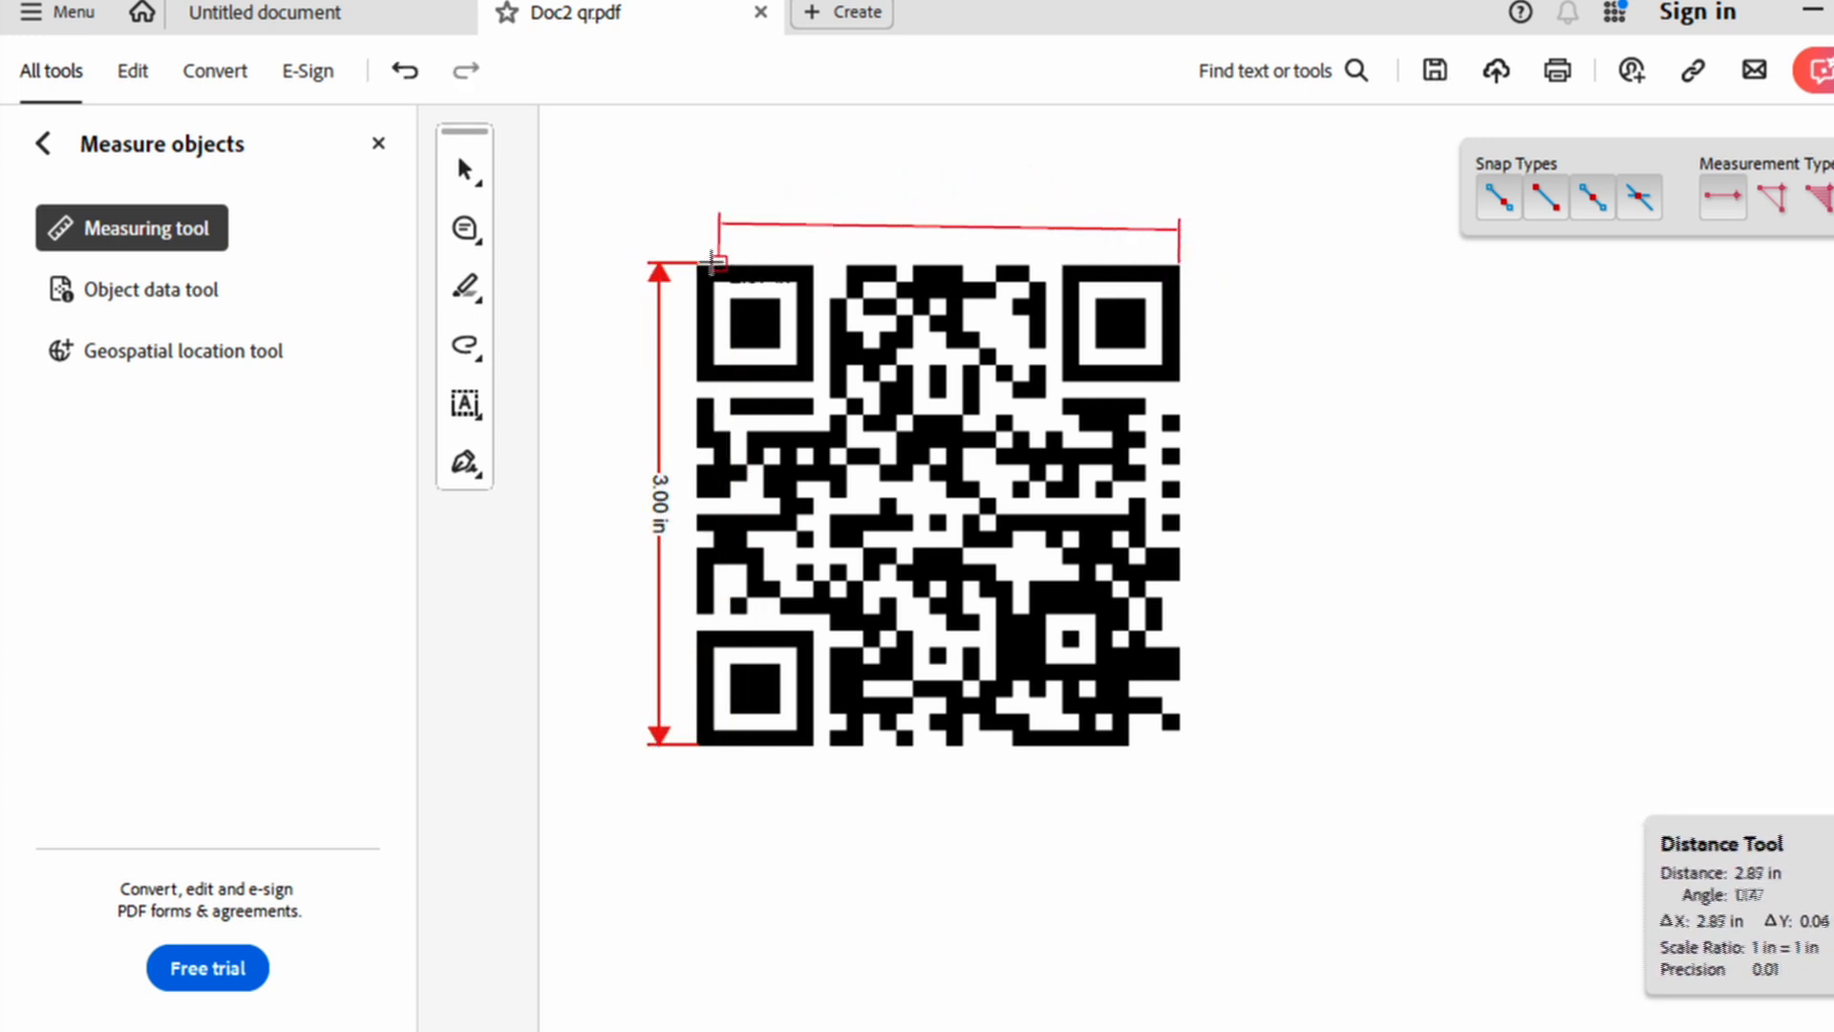
click(698, 265)
click(905, 214)
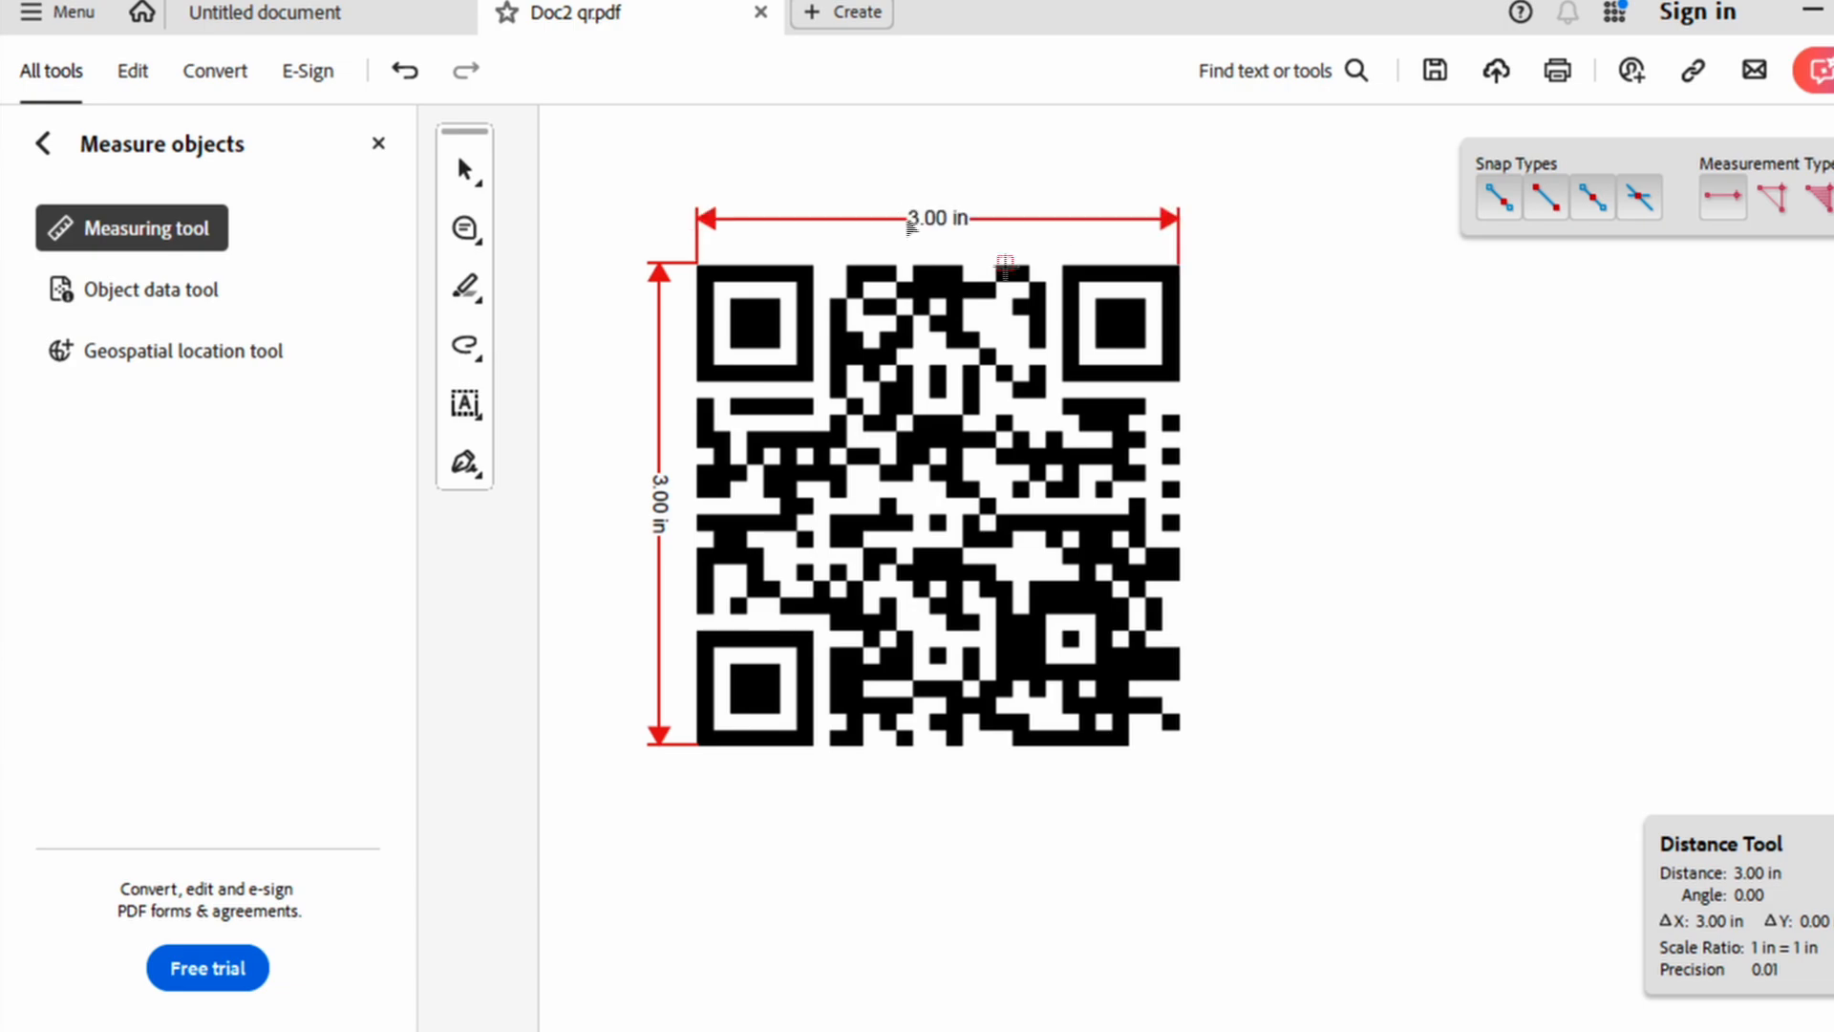